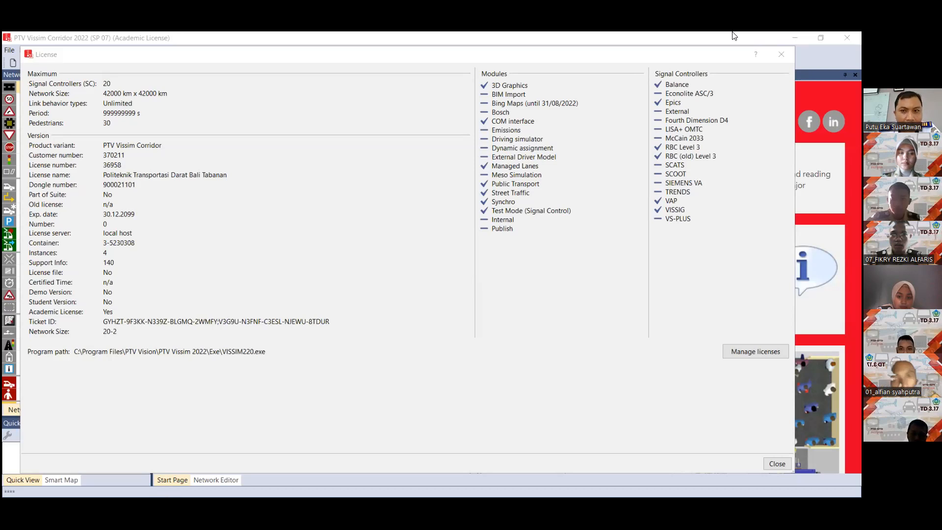
# Close the license information dialog.
pyautogui.click(734, 54)
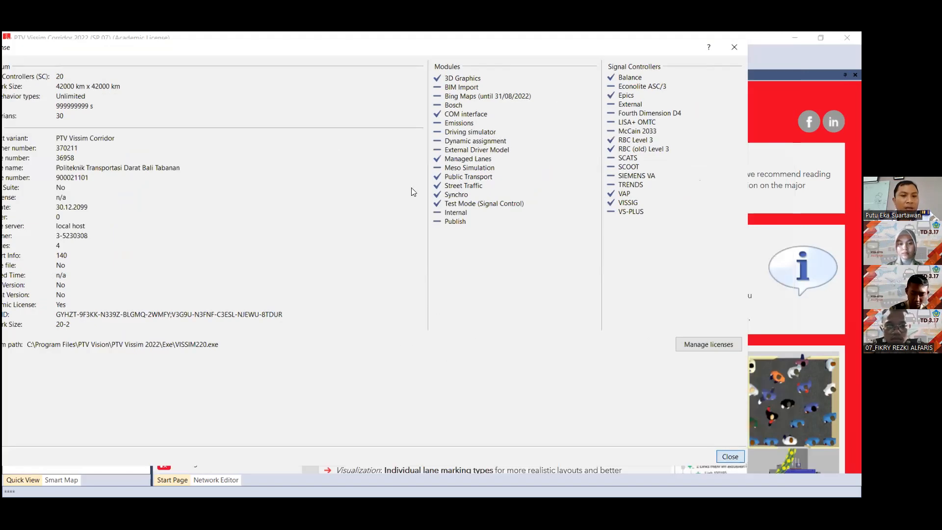
pyautogui.click(729, 457)
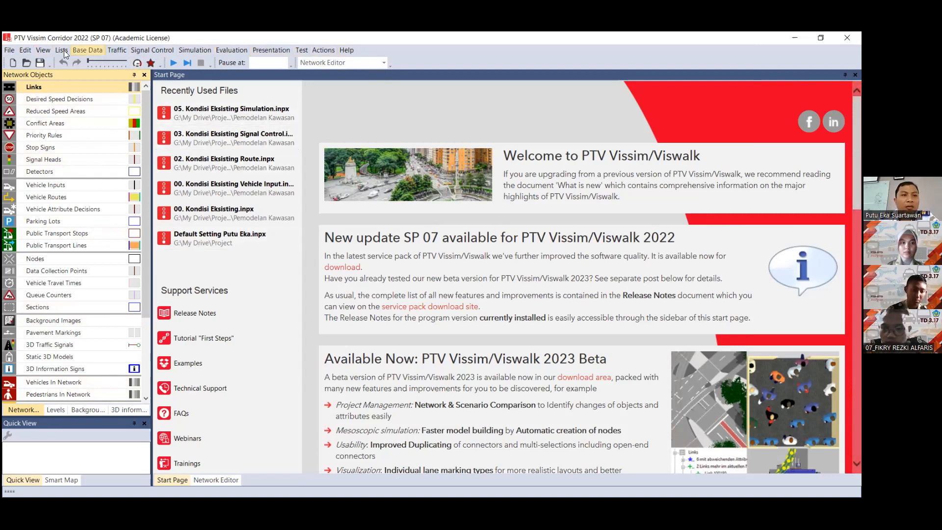
pyautogui.click(92, 51)
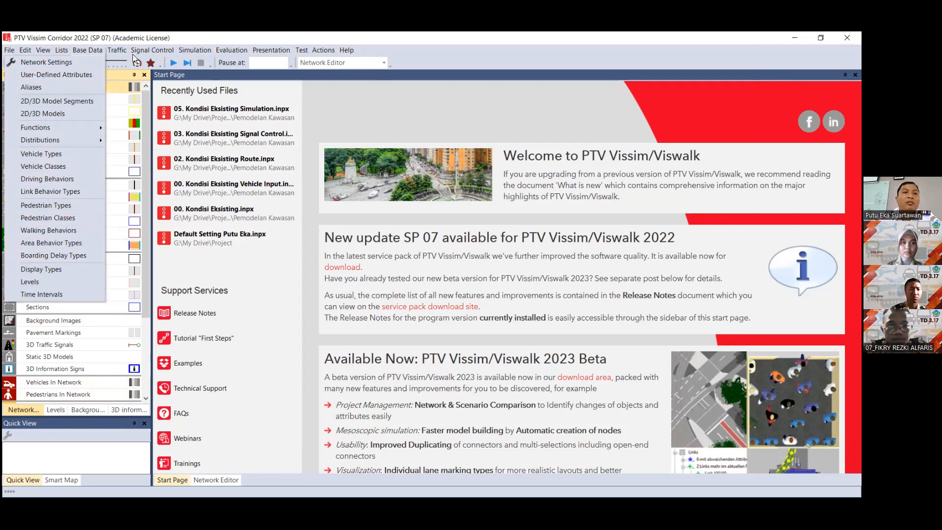
pyautogui.moveTo(119, 50)
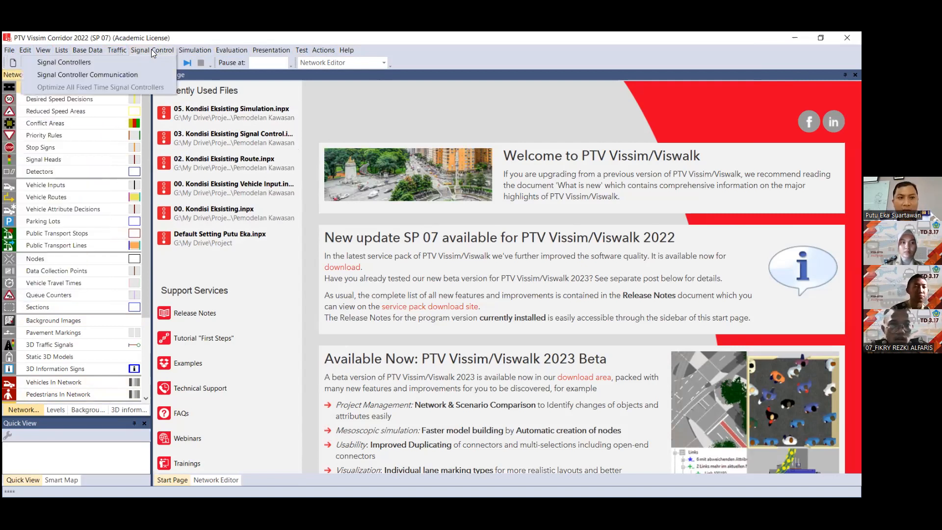
pyautogui.click(123, 51)
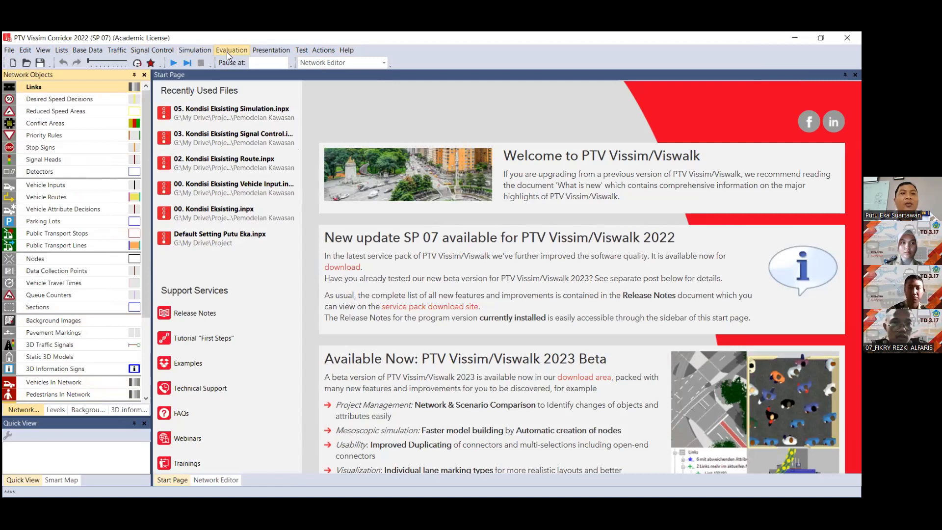
pyautogui.click(93, 51)
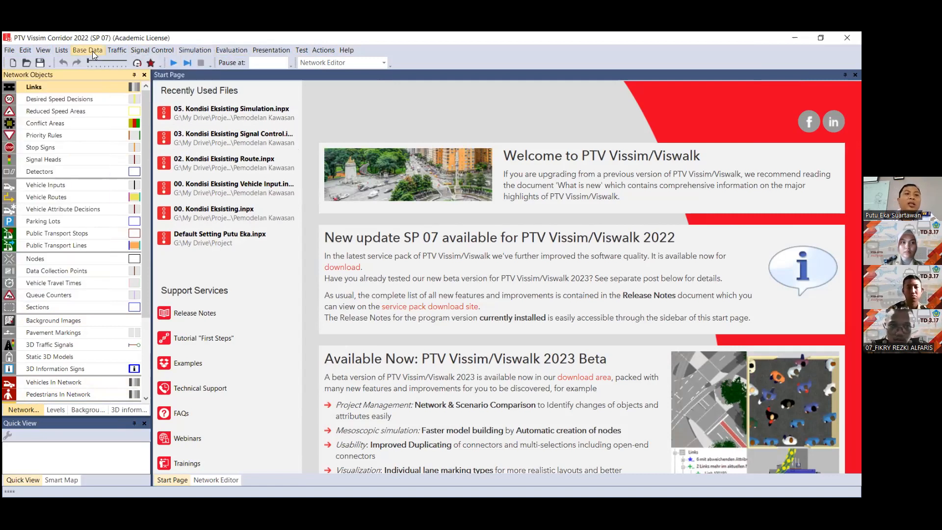
# Set the network's traffic regulations to left-hand traffic and accept the required driving behavior adjustment.
pyautogui.click(92, 52)
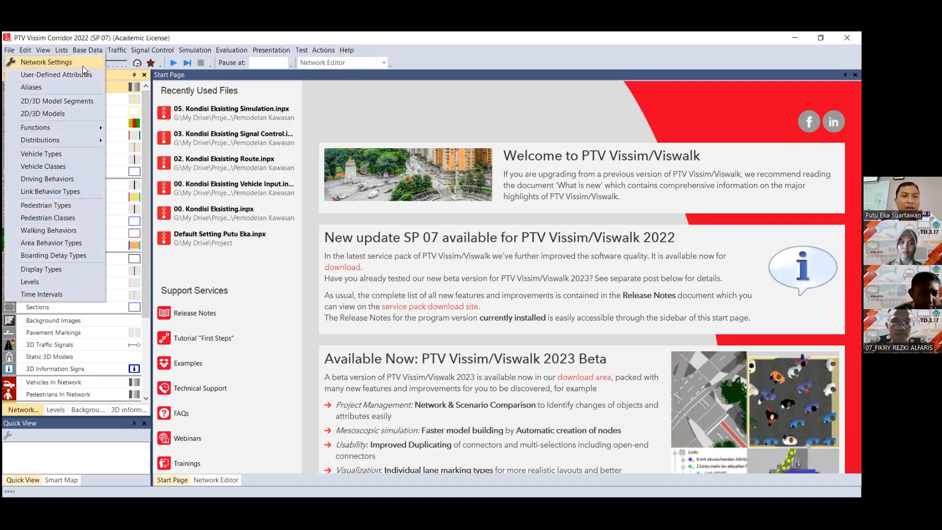
pyautogui.moveTo(118, 50)
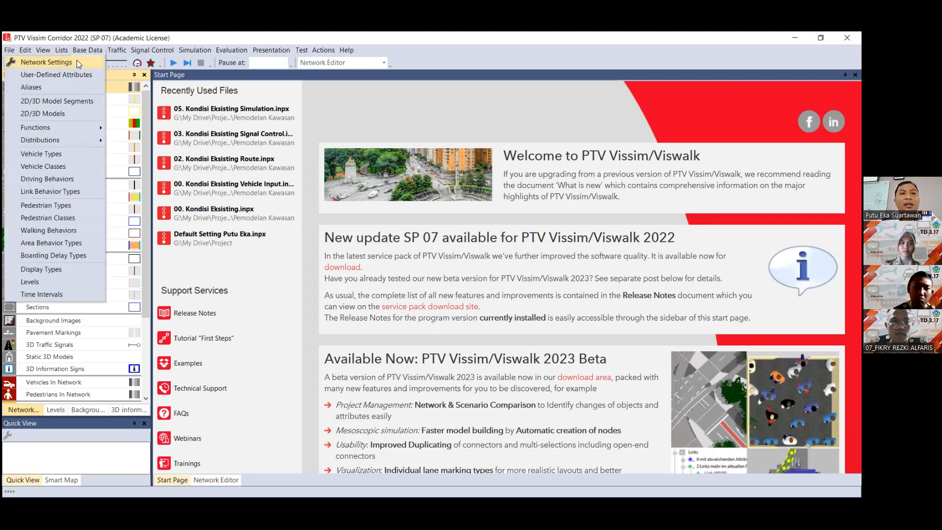
pyautogui.click(62, 61)
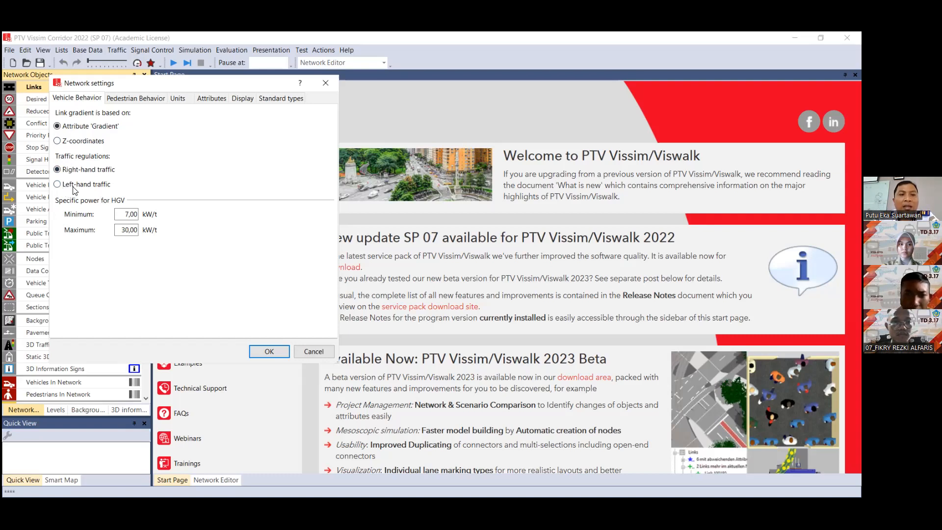
pyautogui.click(57, 185)
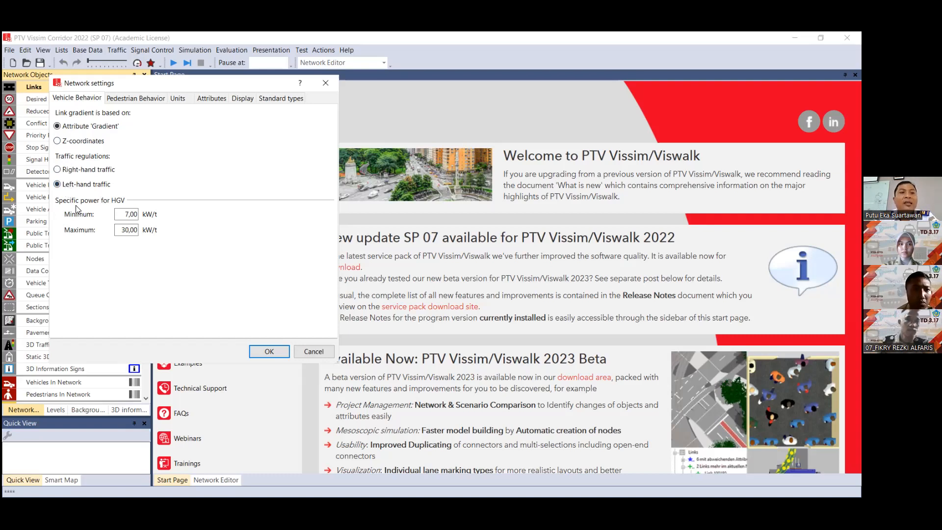
pyautogui.click(269, 352)
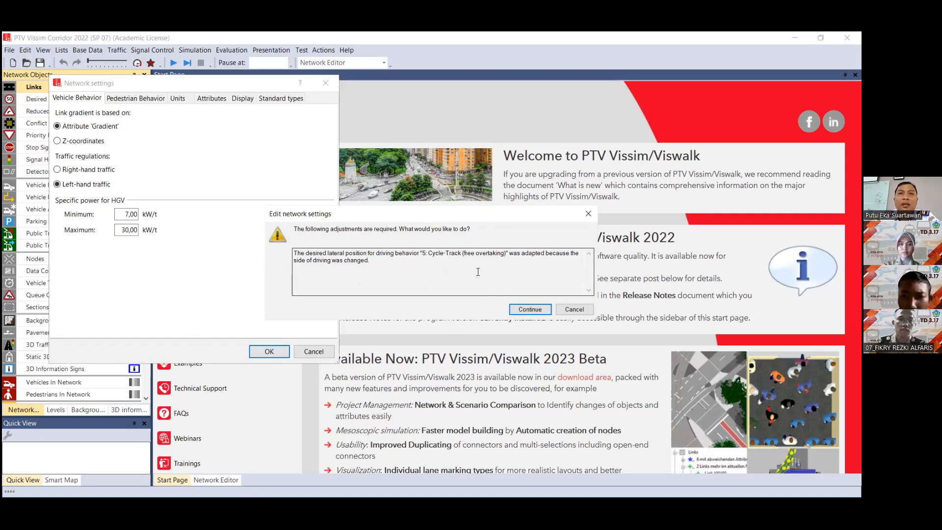
pyautogui.click(525, 309)
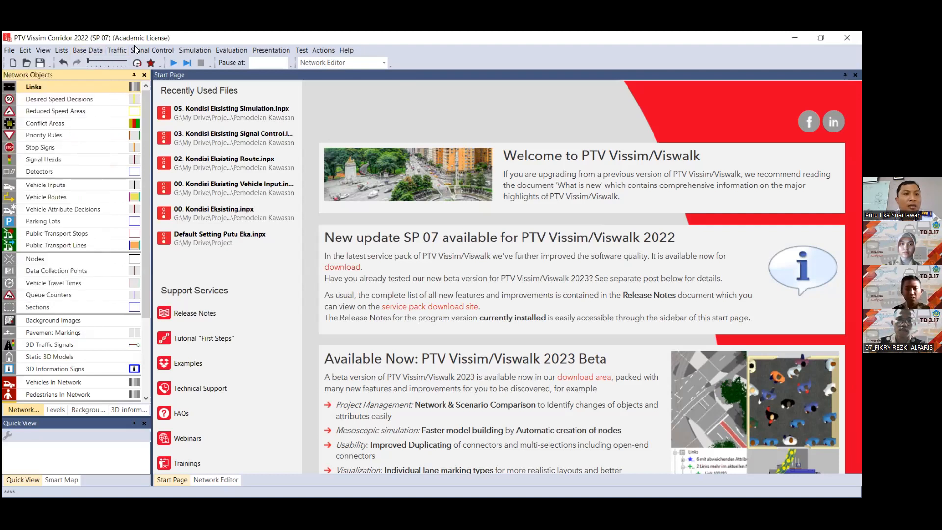
pyautogui.click(253, 51)
pyautogui.moveTo(231, 50)
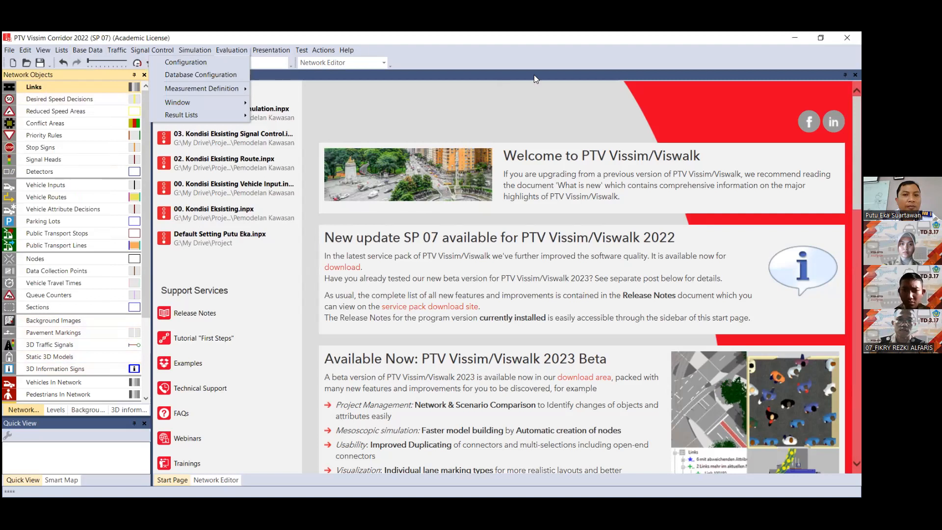
pyautogui.click(42, 101)
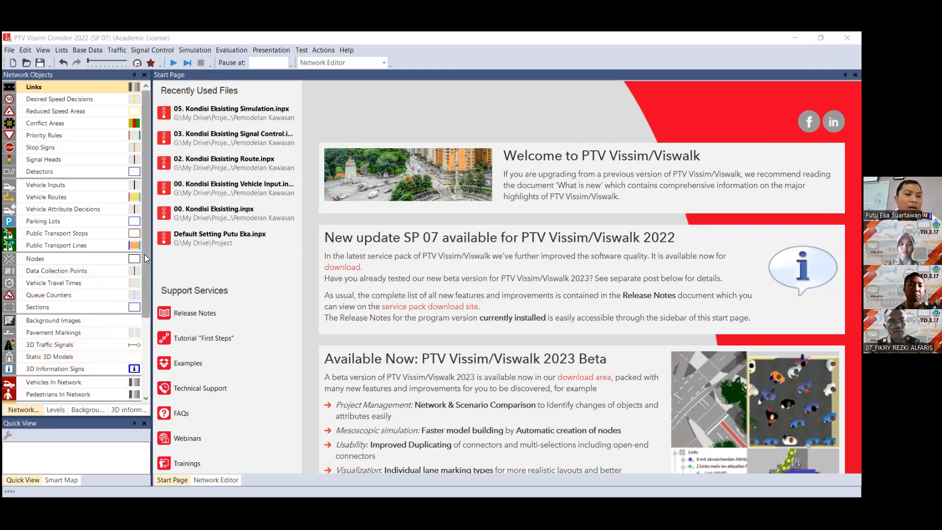
pyautogui.scroll(-3, 139, 346)
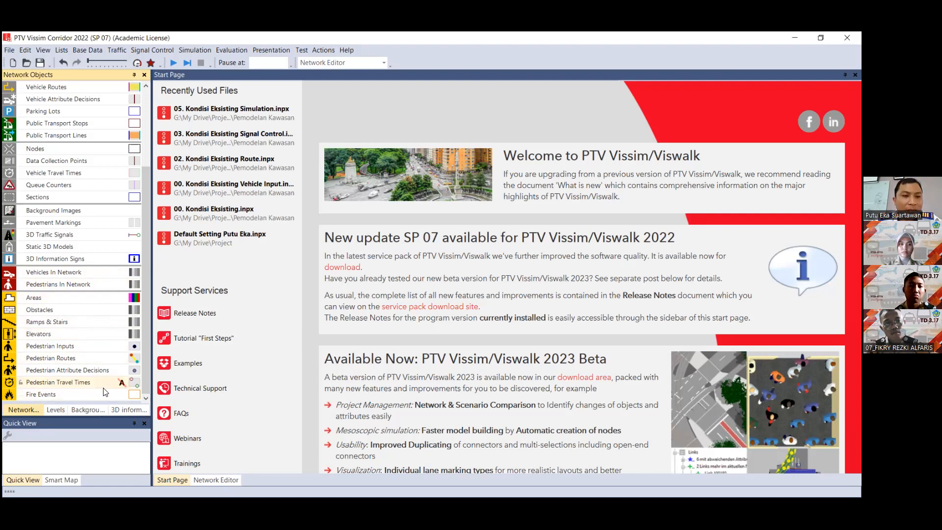
pyautogui.scroll(5, 97, 343)
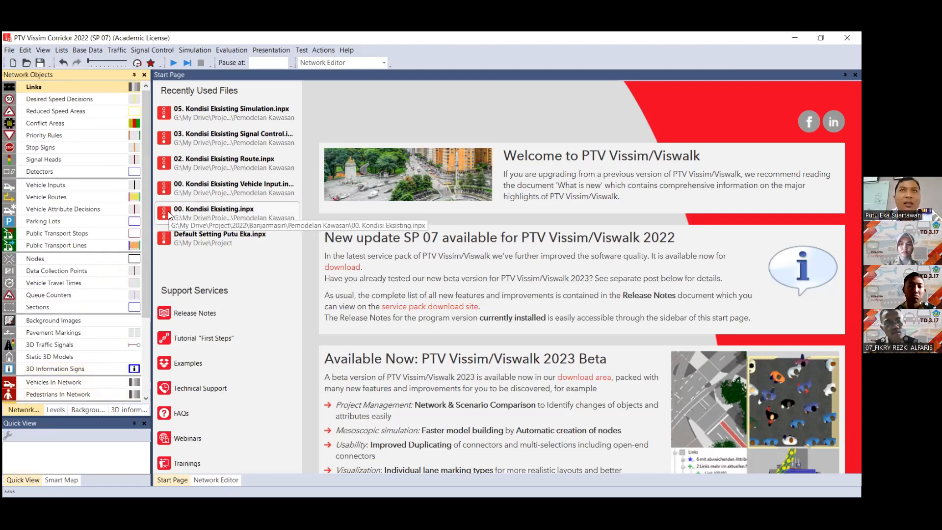
pyautogui.click(9, 51)
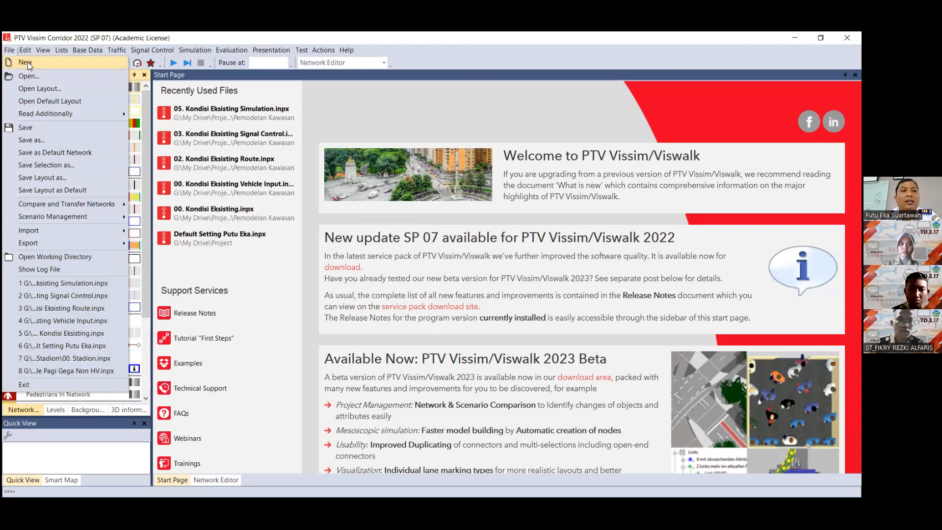
pyautogui.click(43, 50)
pyautogui.click(95, 39)
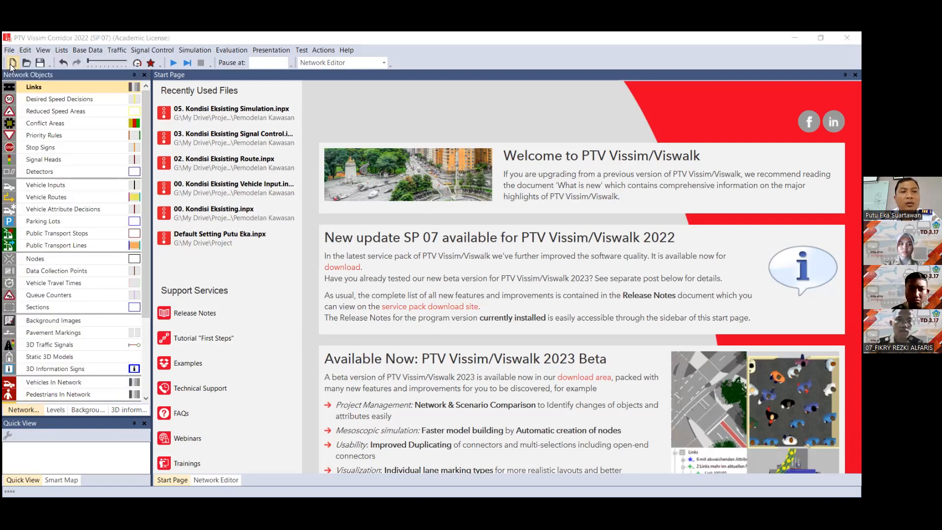
pyautogui.click(12, 64)
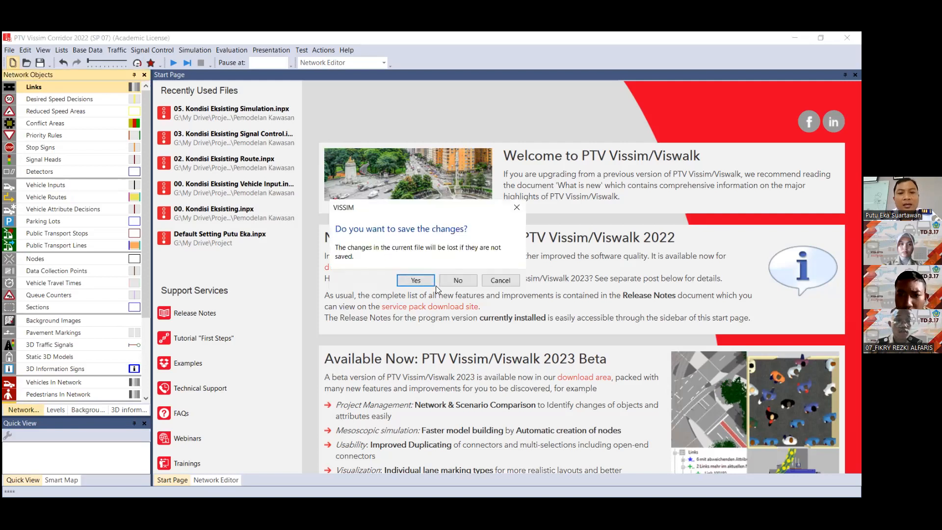
pyautogui.click(415, 280)
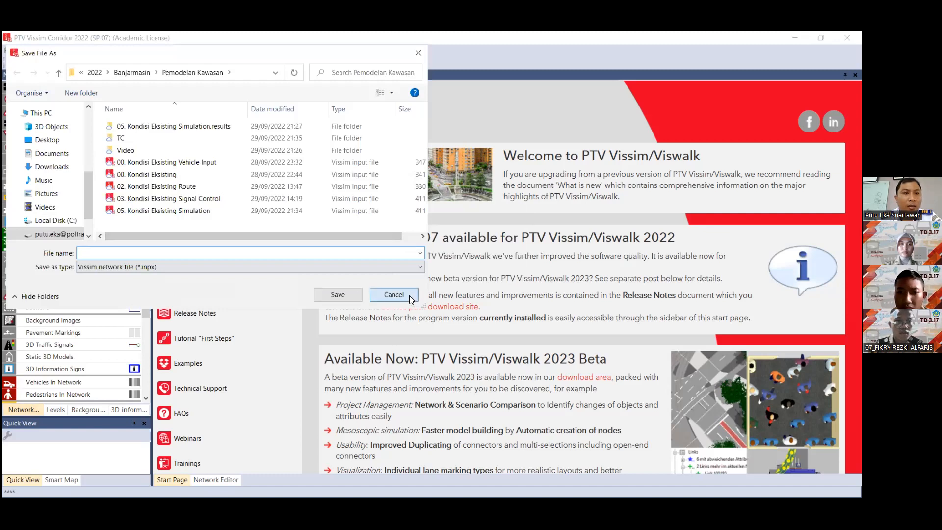
pyautogui.click(393, 295)
# Create a new network without saving the changes in the current file.
pyautogui.click(11, 64)
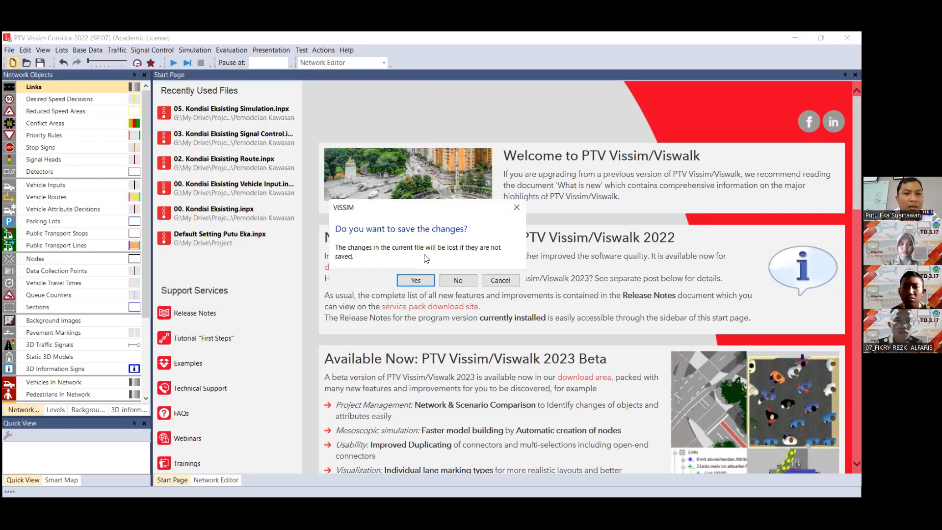
pyautogui.click(458, 280)
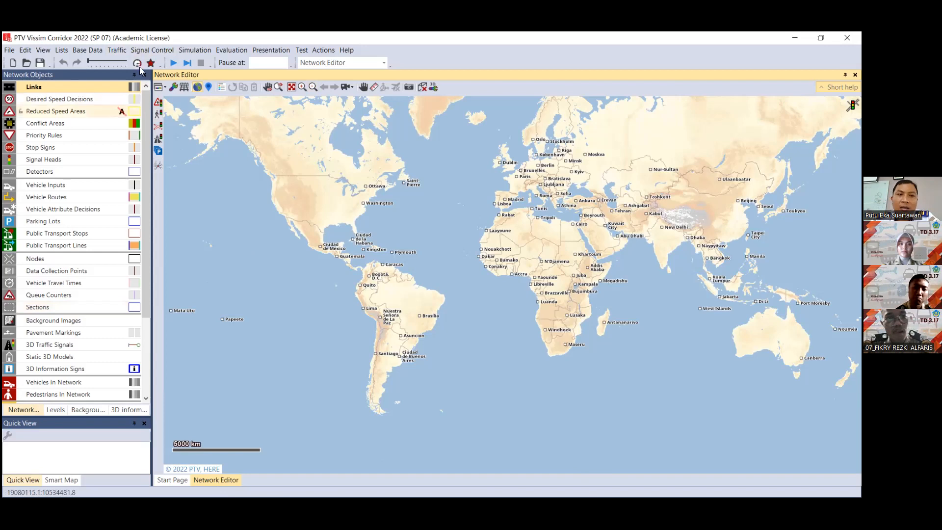
# Switch the new network's traffic regulations to left-hand traffic and accept the required driving behavior adjustment.
pyautogui.click(84, 51)
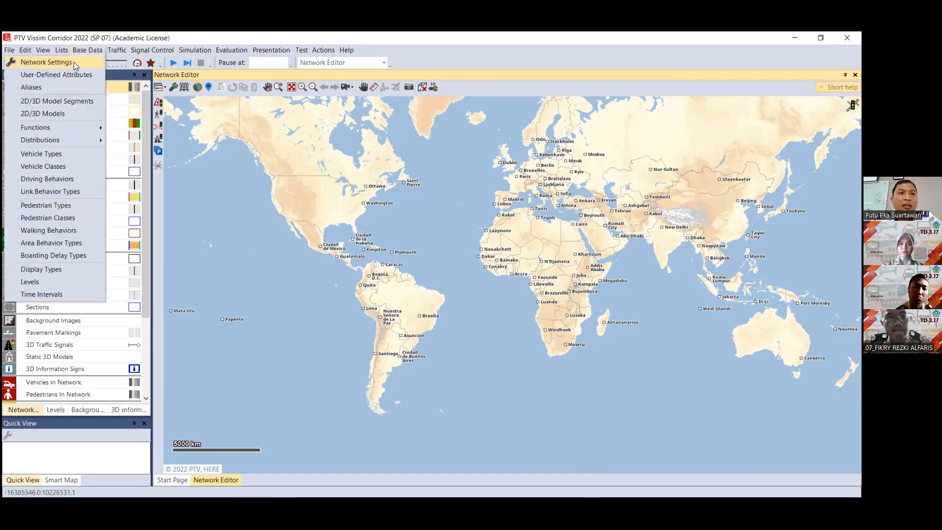
pyautogui.click(73, 62)
pyautogui.click(75, 186)
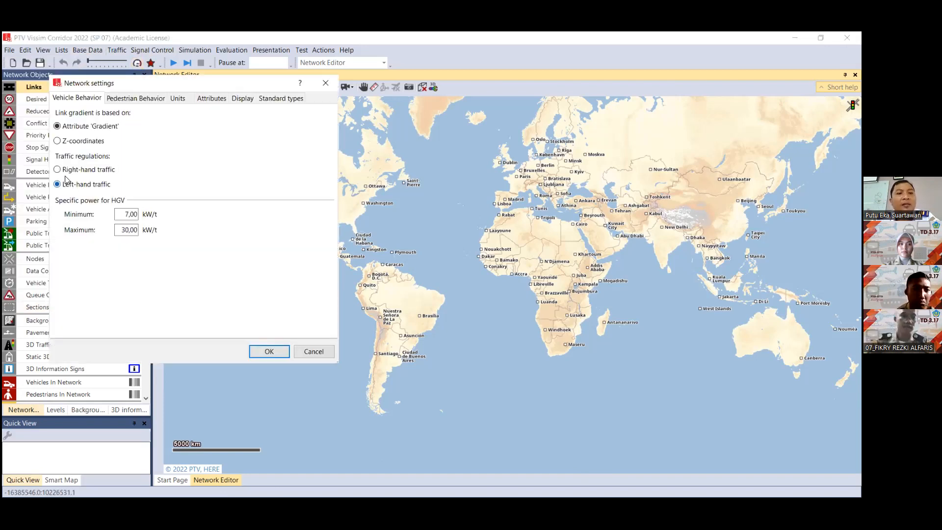
pyautogui.click(265, 352)
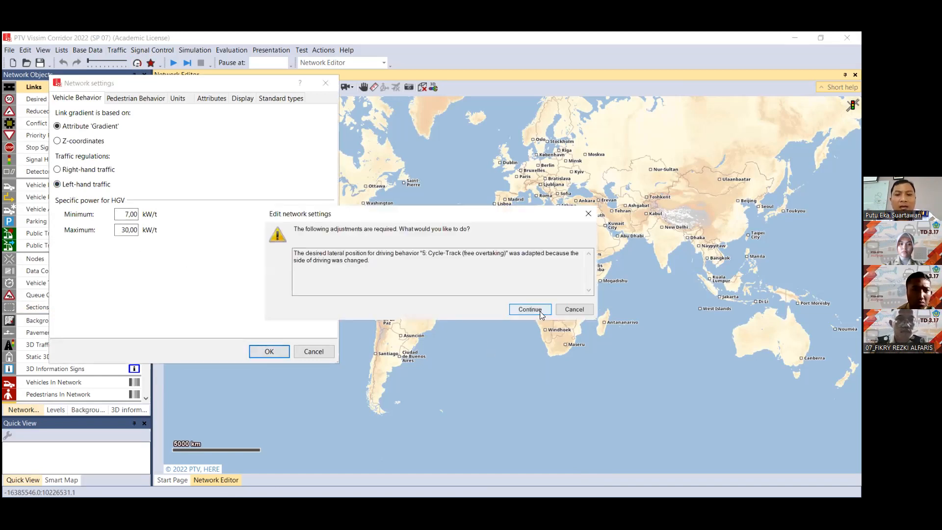
pyautogui.click(535, 310)
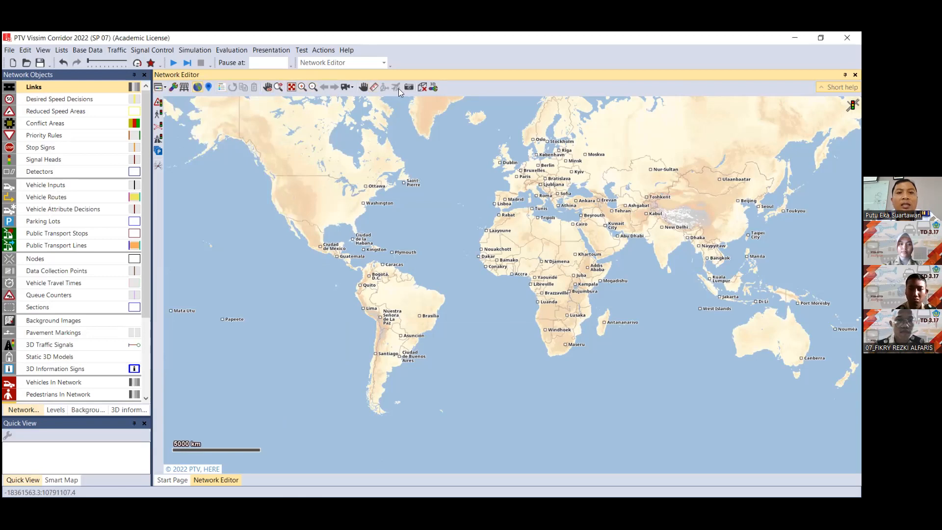
# Open the network editor's graphic parameters and turn the background map display off and back on.
pyautogui.click(197, 87)
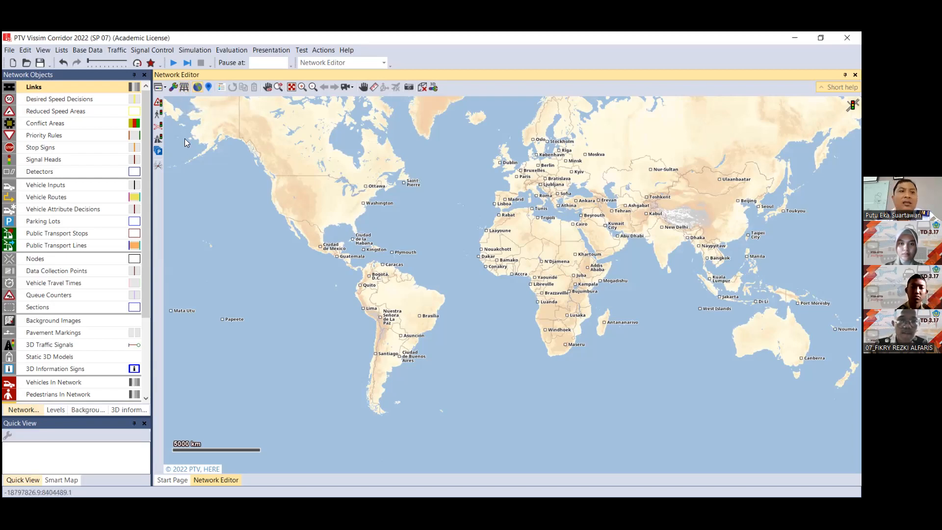
pyautogui.click(173, 87)
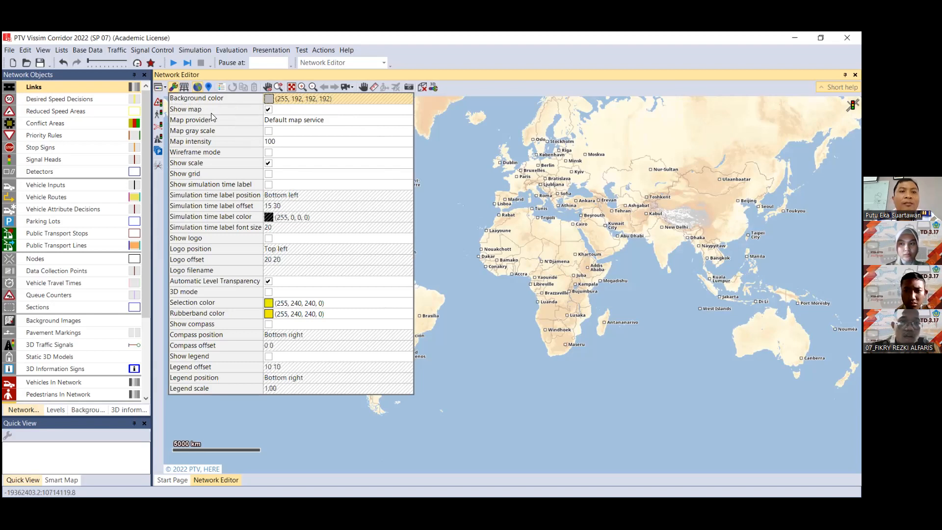
pyautogui.click(268, 110)
pyautogui.click(268, 110)
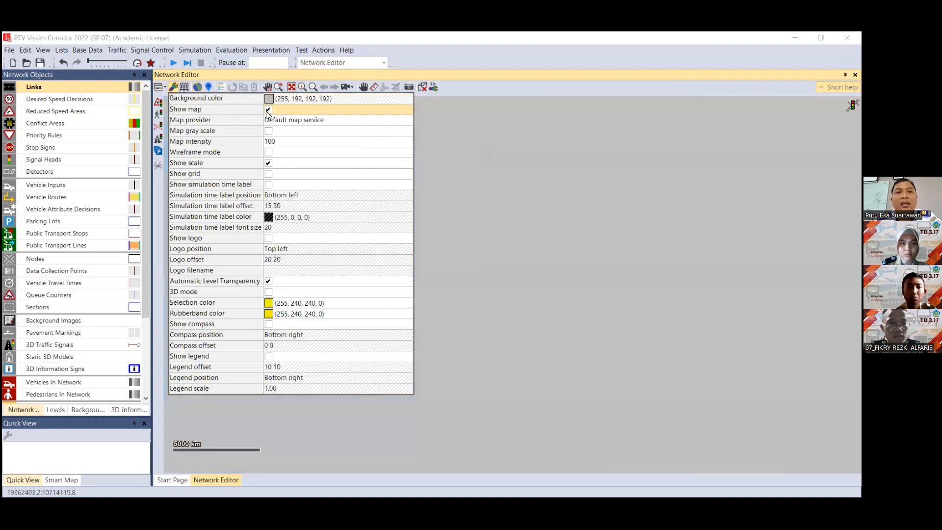
# Try the PTV Blackmarble, PTV Default, PTV Gravelpit and PTV Silica map providers for the background map.
pyautogui.click(272, 121)
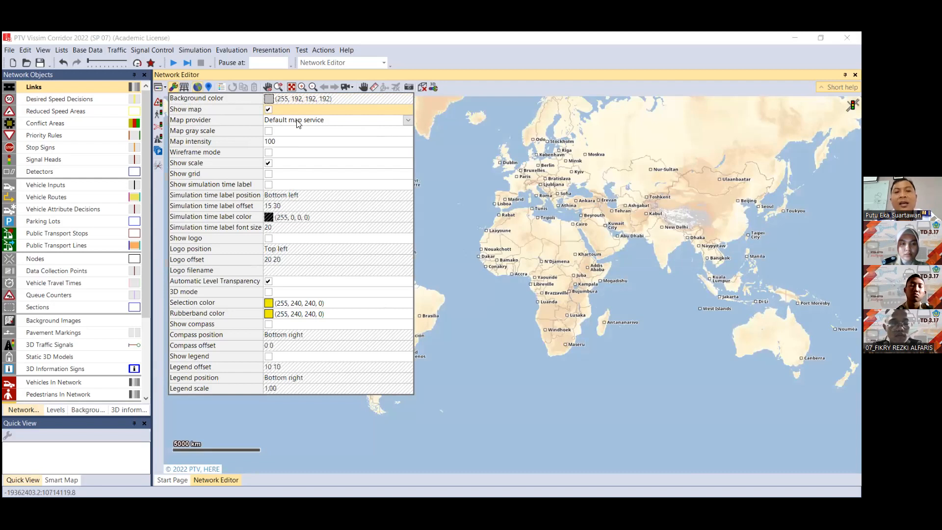
pyautogui.click(408, 123)
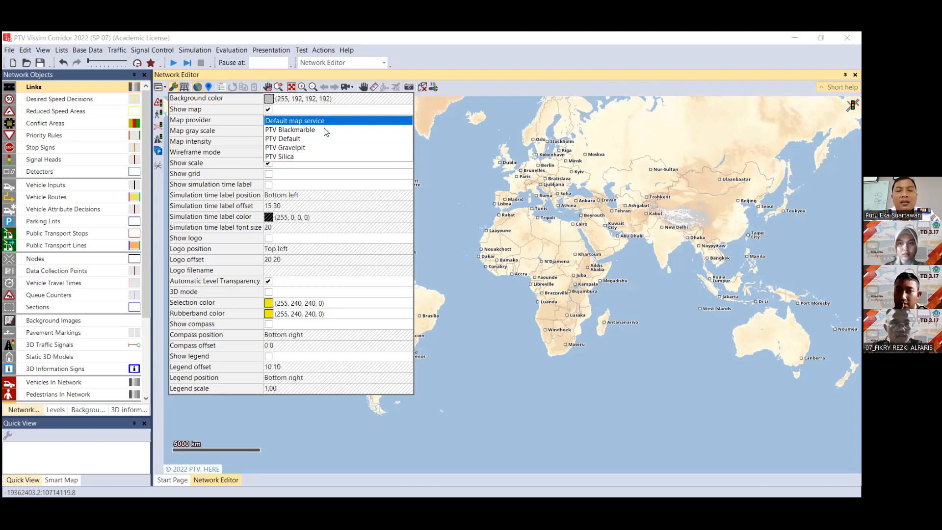
pyautogui.click(288, 131)
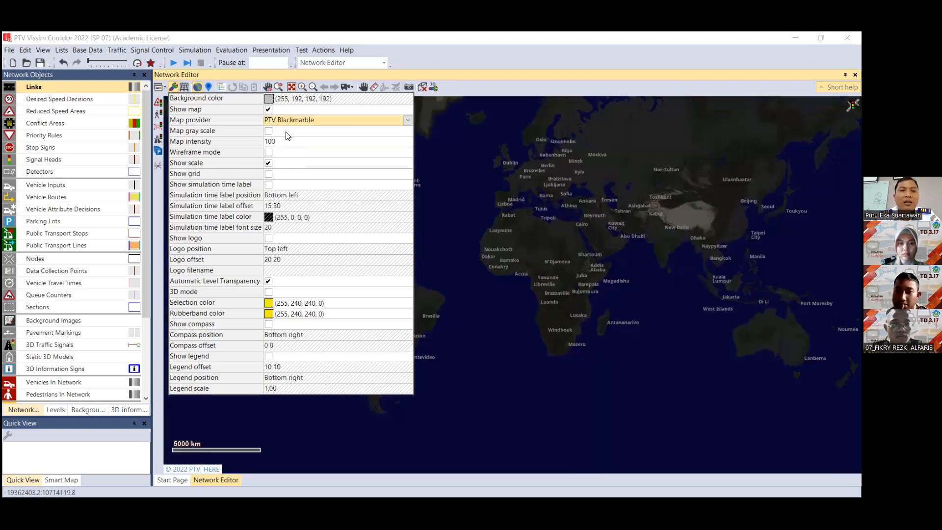
pyautogui.click(275, 120)
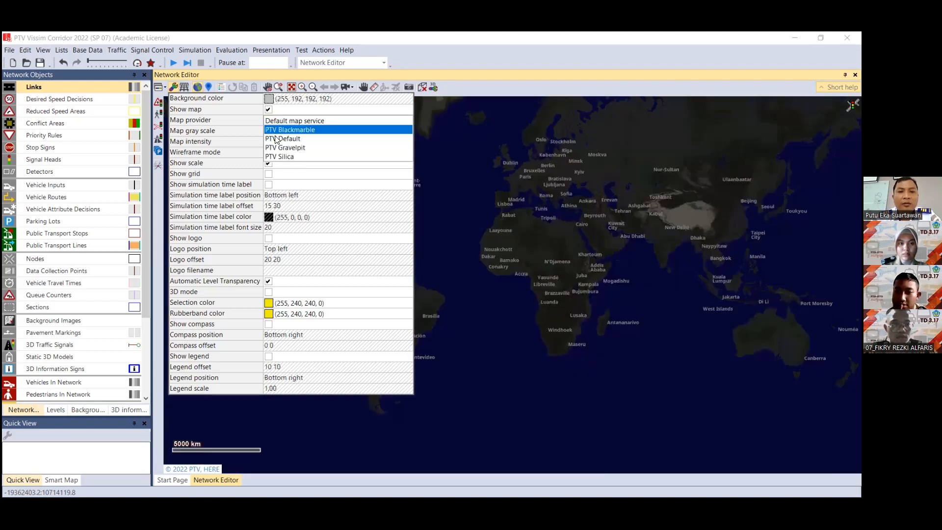
pyautogui.click(276, 139)
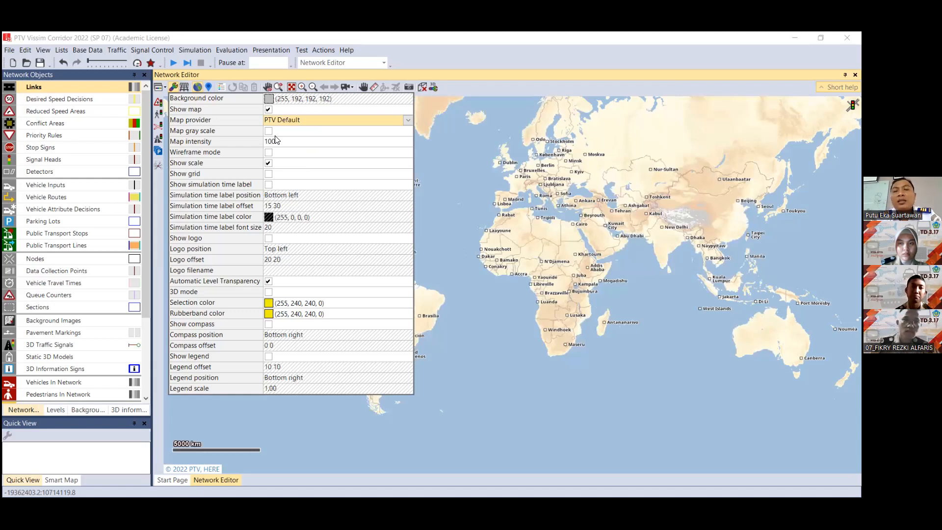
pyautogui.click(282, 120)
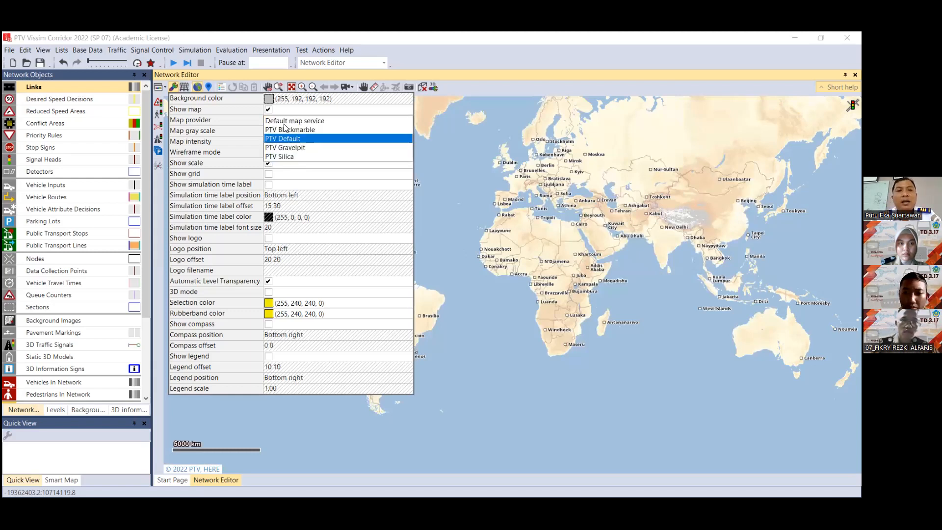
pyautogui.click(300, 147)
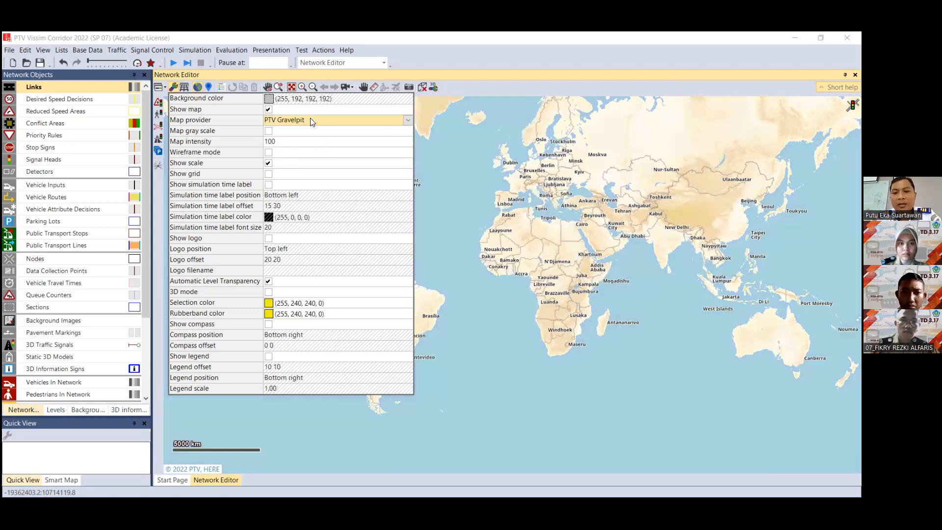
pyautogui.click(284, 122)
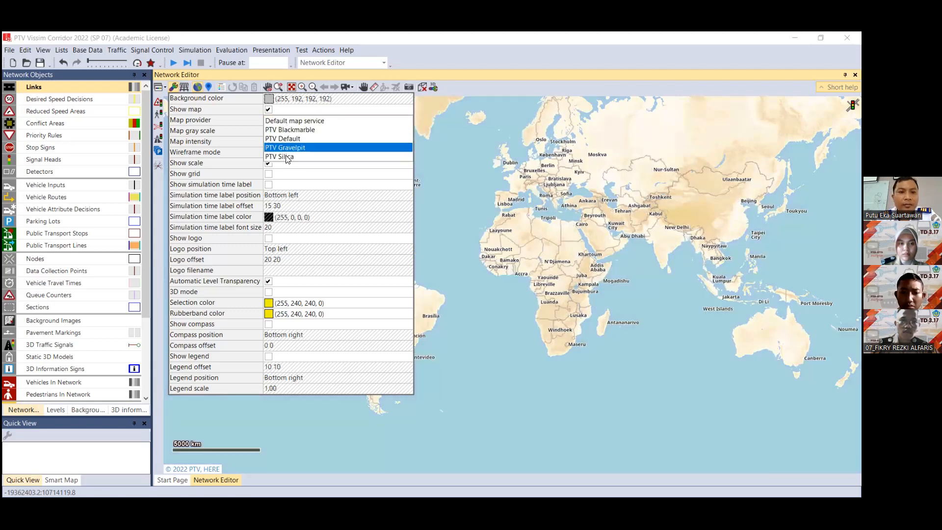
pyautogui.click(343, 157)
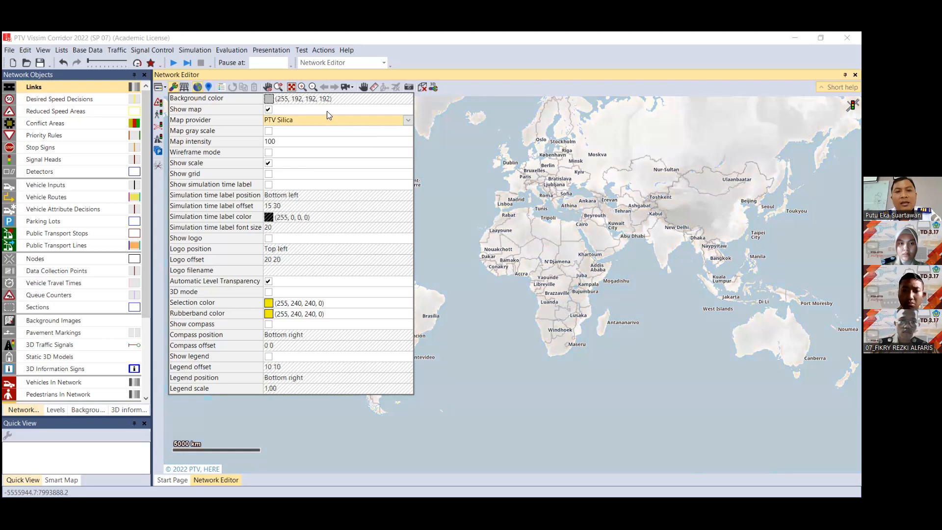
# Set the map provider to Default map service and close the graphic parameters.
pyautogui.click(270, 123)
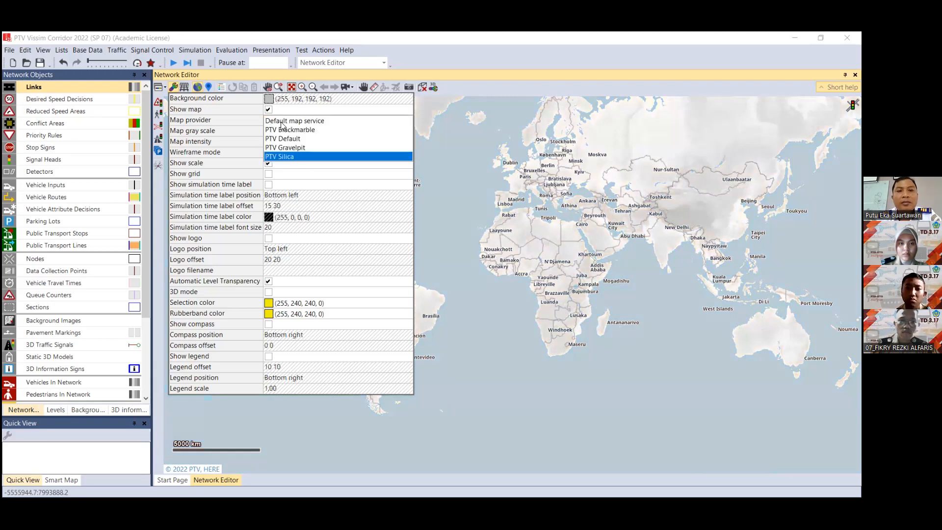
pyautogui.click(283, 121)
pyautogui.click(573, 253)
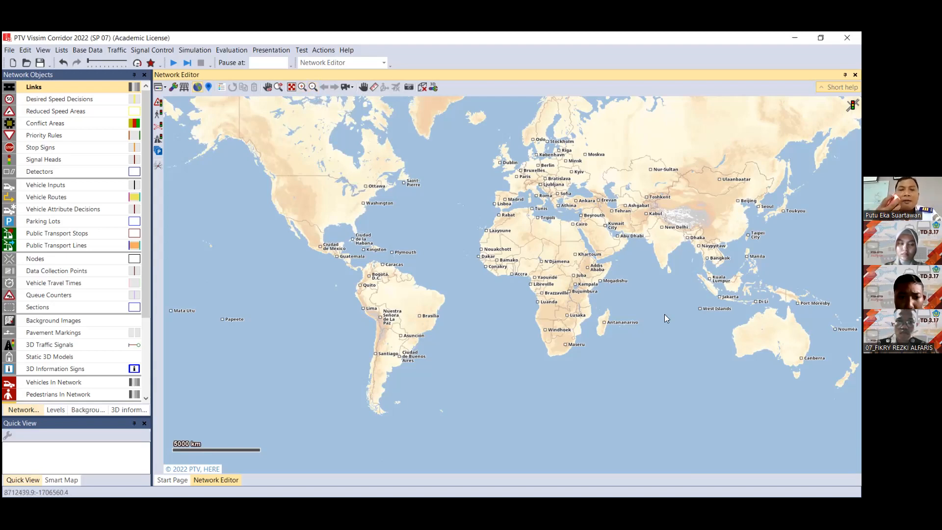
# Locate Jakarta on the island of Java in the background world map.
pyautogui.scroll(-1, 664, 314)
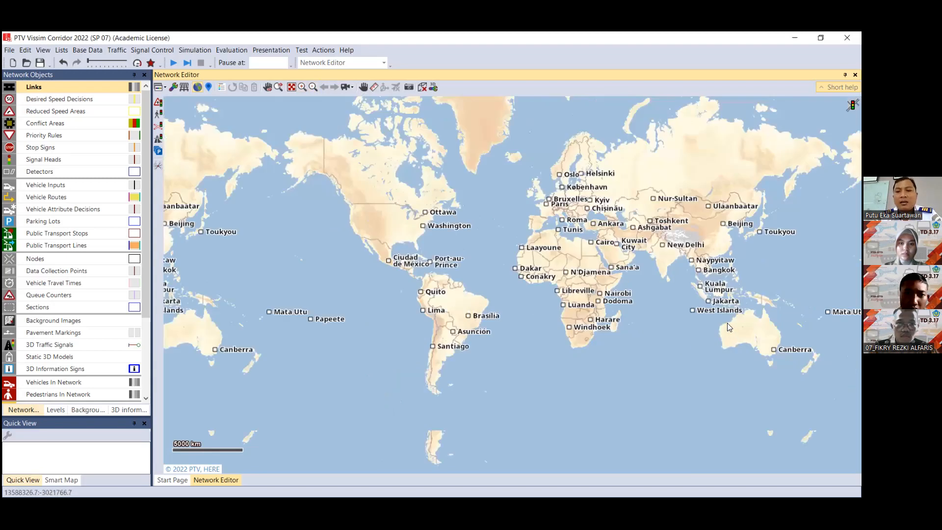
pyautogui.scroll(2, 729, 290)
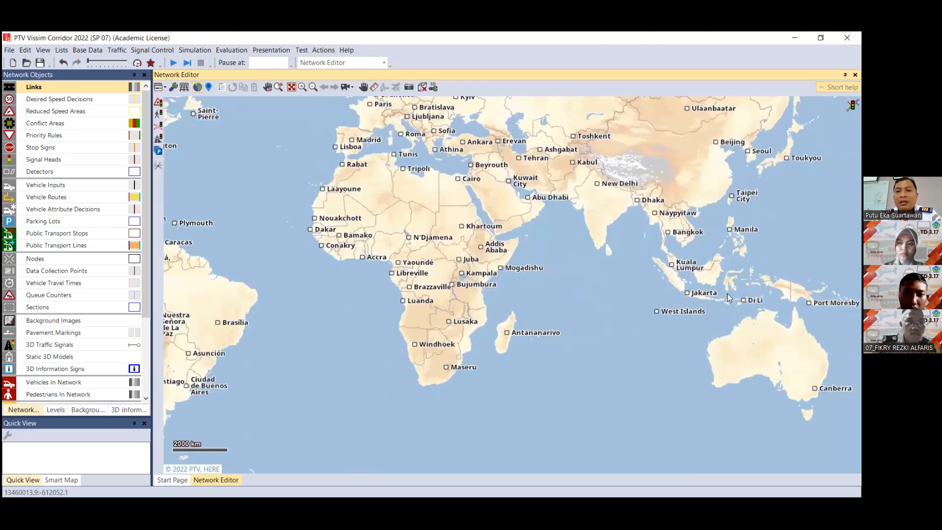
pyautogui.scroll(1, 725, 297)
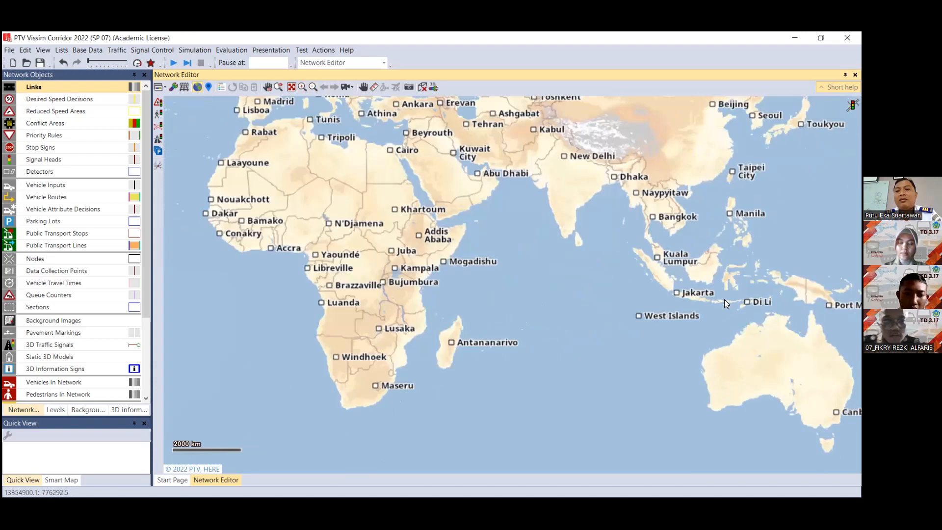
pyautogui.scroll(1, 726, 309)
pyautogui.scroll(1, 727, 317)
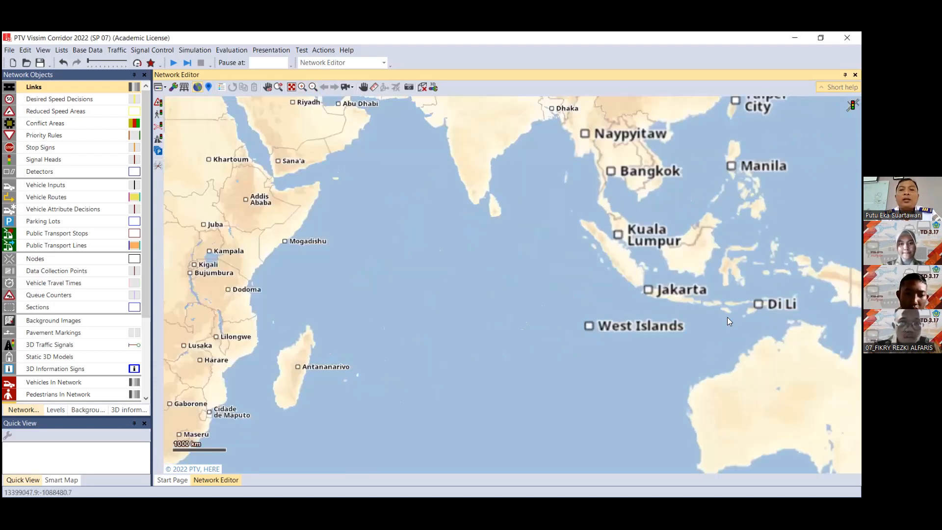
pyautogui.scroll(2, 727, 317)
pyautogui.scroll(1, 727, 319)
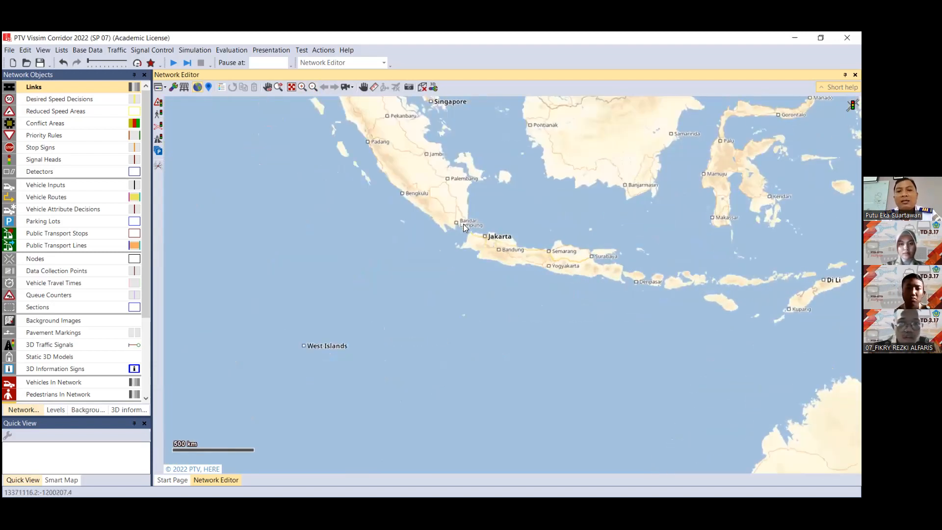
pyautogui.scroll(1, 636, 280)
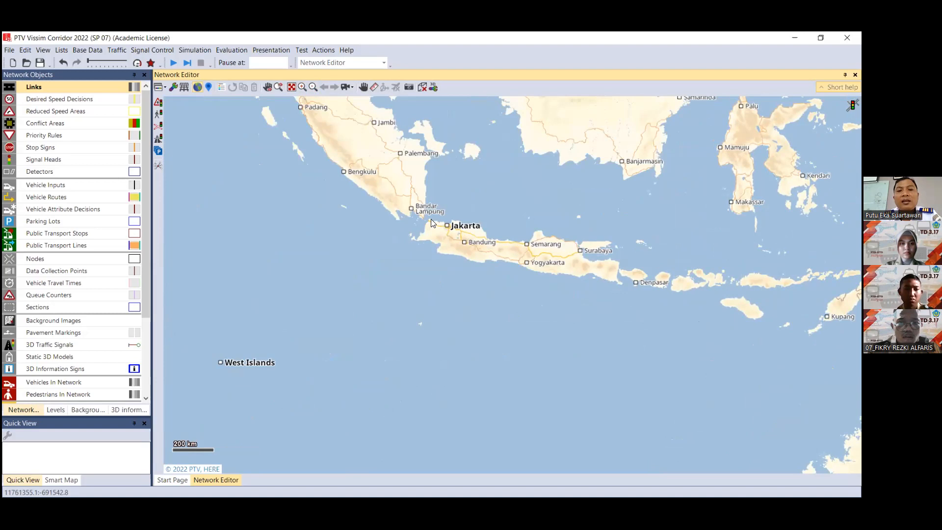
pyautogui.scroll(3, 433, 224)
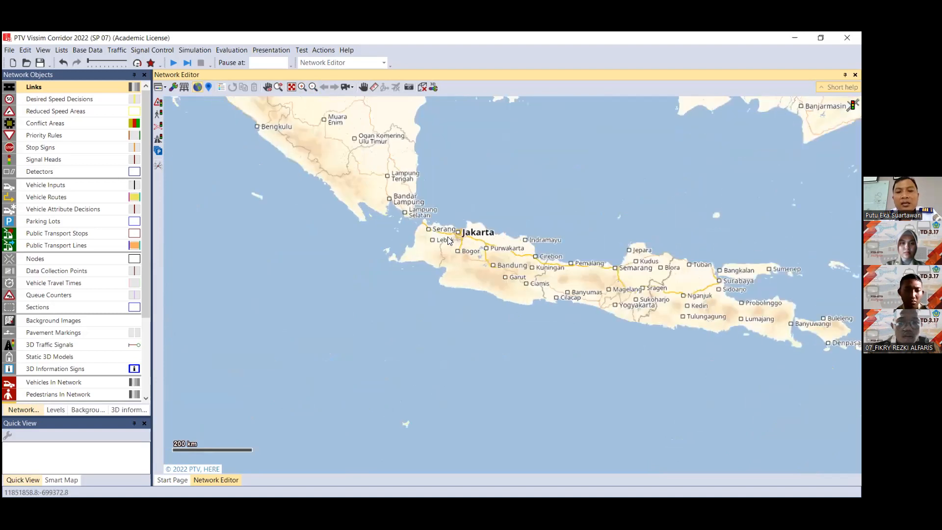
pyautogui.scroll(2, 455, 246)
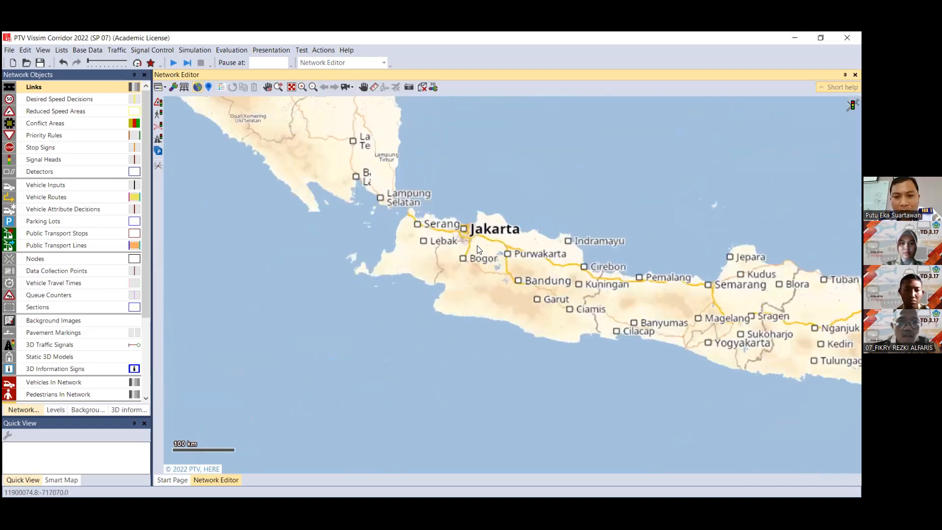
pyautogui.scroll(3, 479, 249)
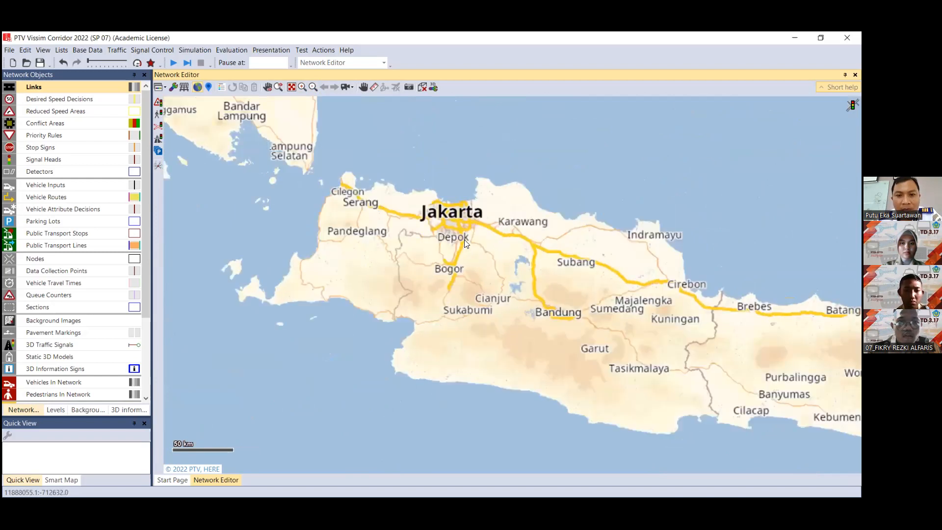
pyautogui.scroll(1, 462, 234)
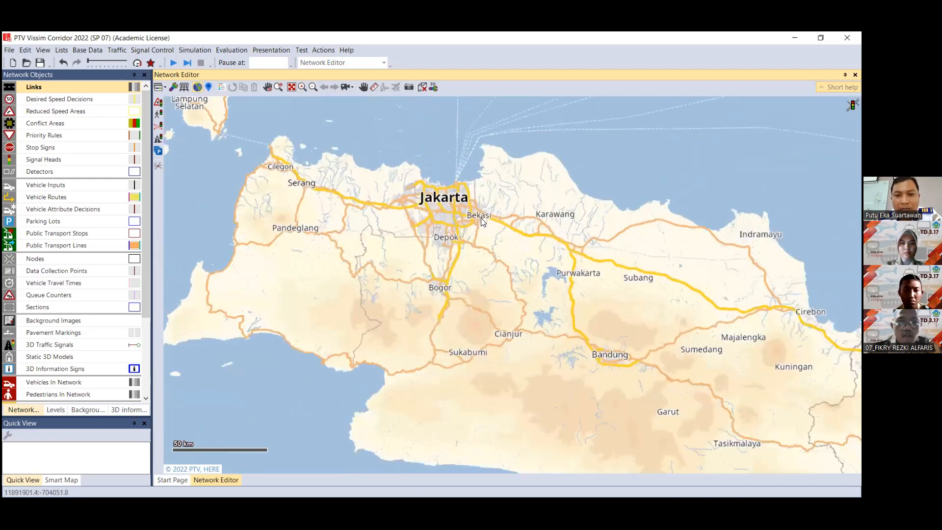
# Locate Bekasi, east of Jakarta, and examine its road network at street level.
pyautogui.scroll(2, 481, 221)
pyautogui.scroll(1, 468, 206)
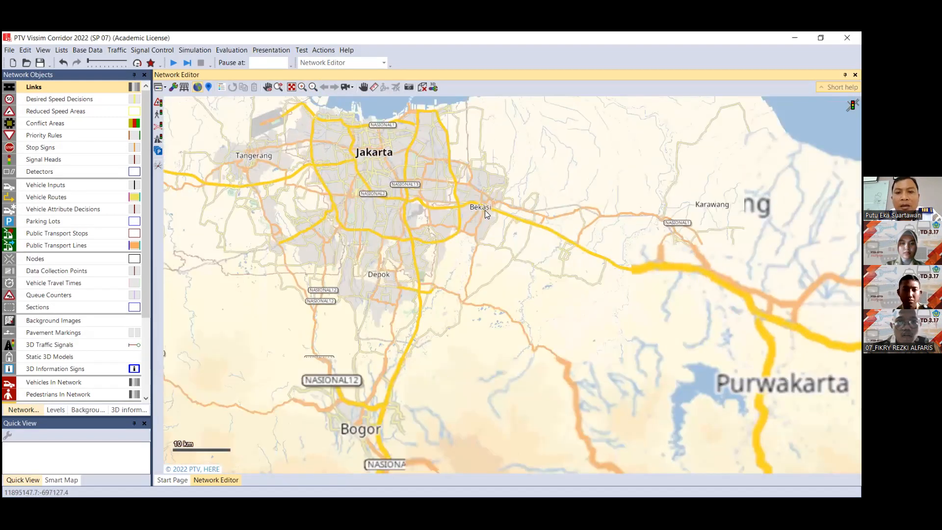
pyautogui.scroll(2, 487, 210)
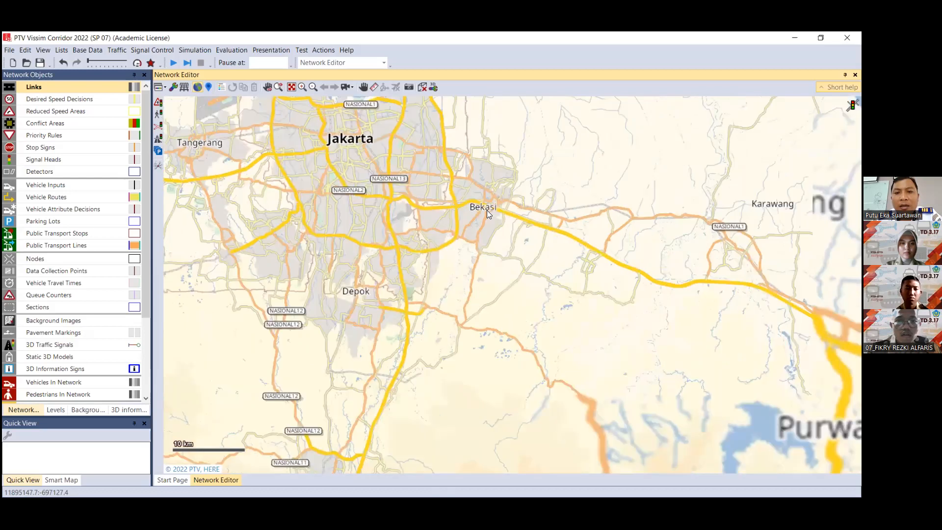
pyautogui.scroll(1, 486, 212)
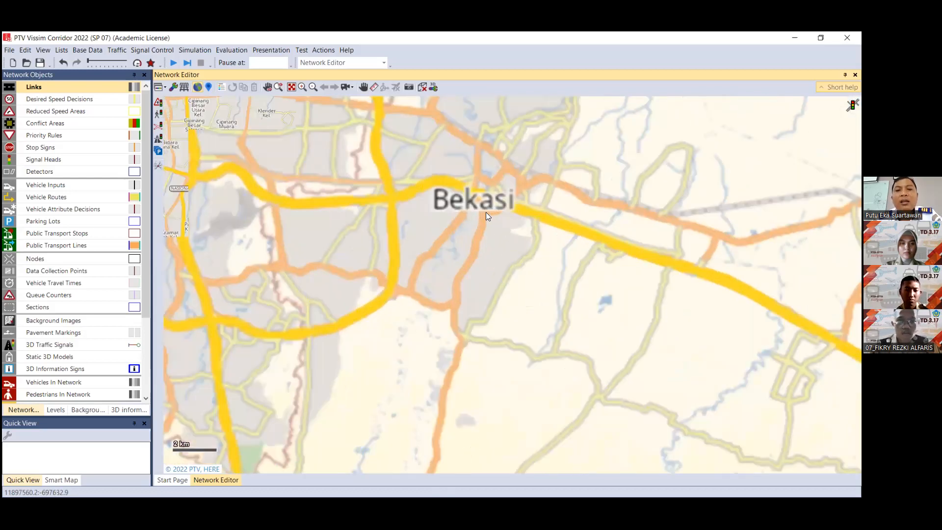
pyautogui.scroll(1, 487, 209)
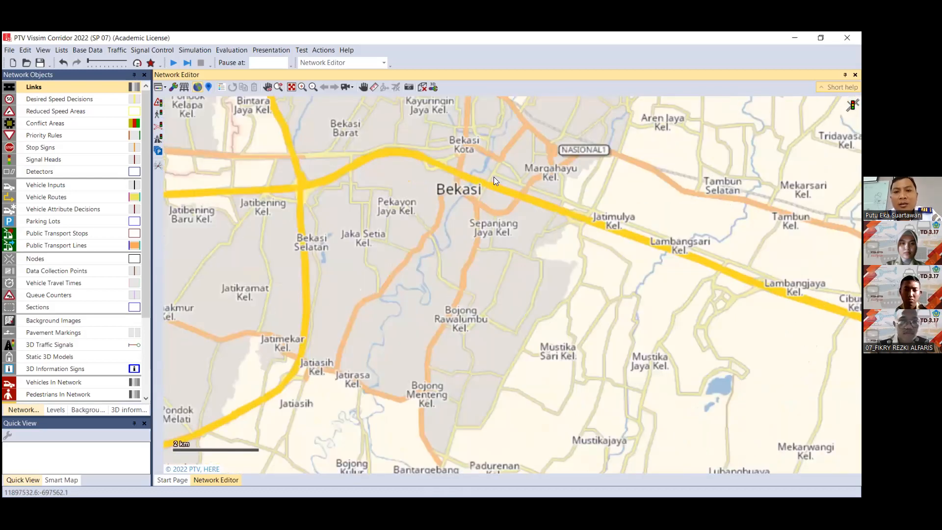
pyautogui.scroll(1, 496, 171)
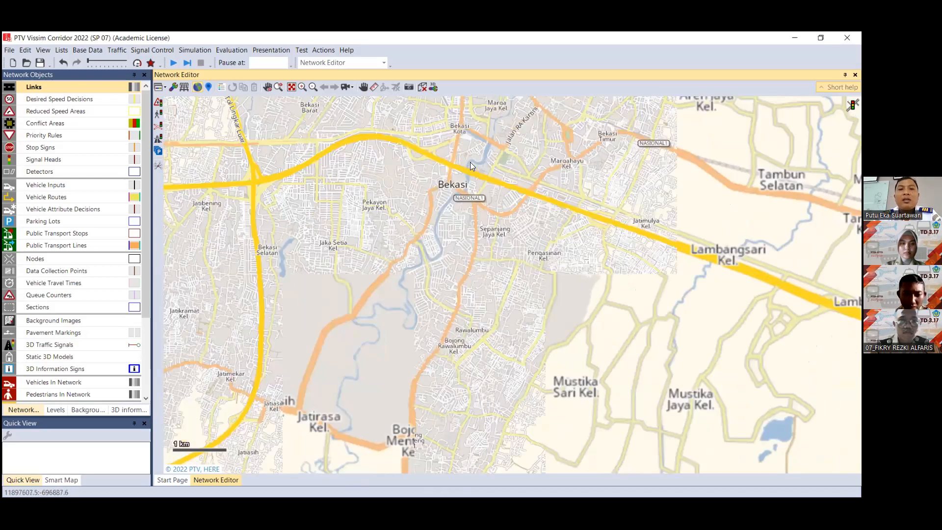
pyautogui.scroll(1, 466, 154)
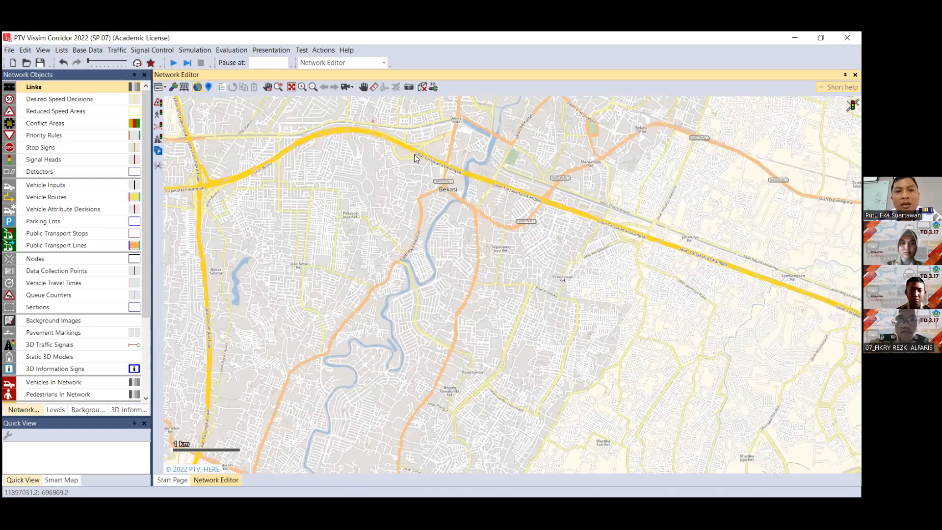
pyautogui.scroll(1, 444, 191)
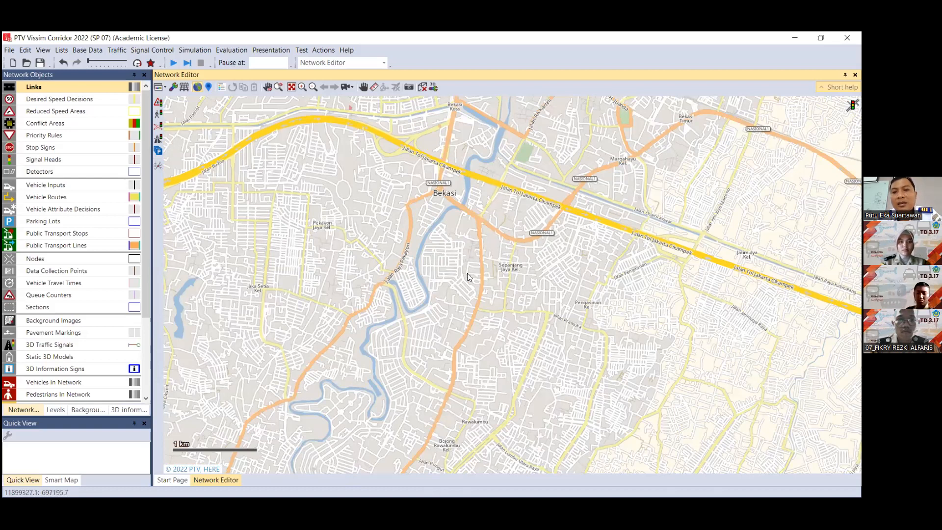
pyautogui.scroll(1, 420, 198)
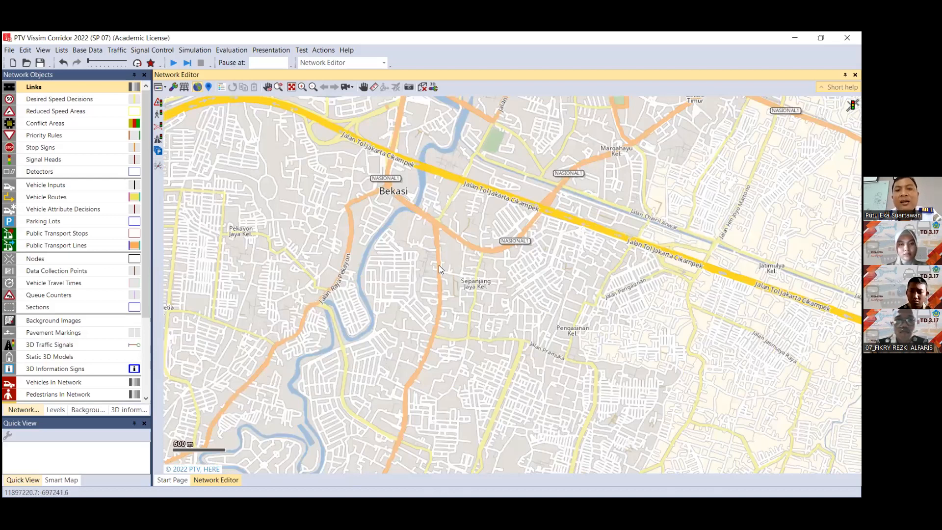
pyautogui.scroll(1, 439, 269)
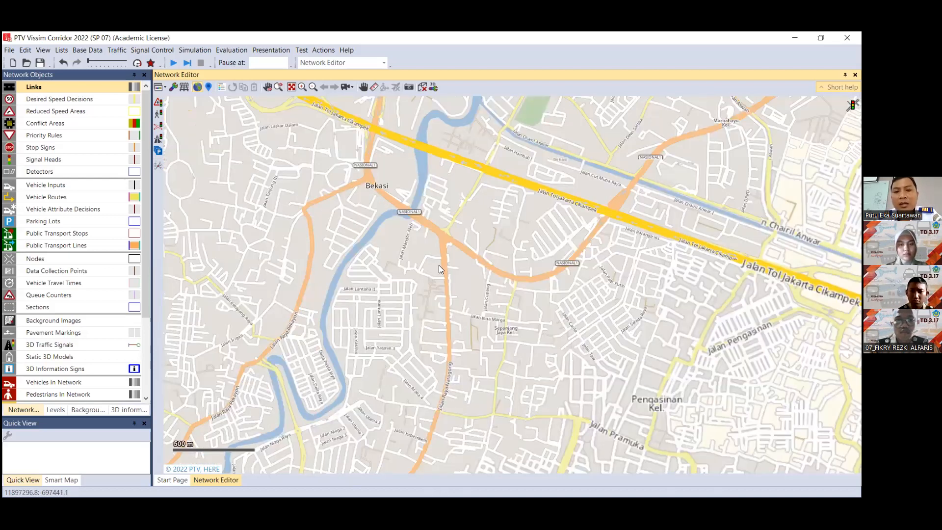
pyautogui.scroll(1, 438, 265)
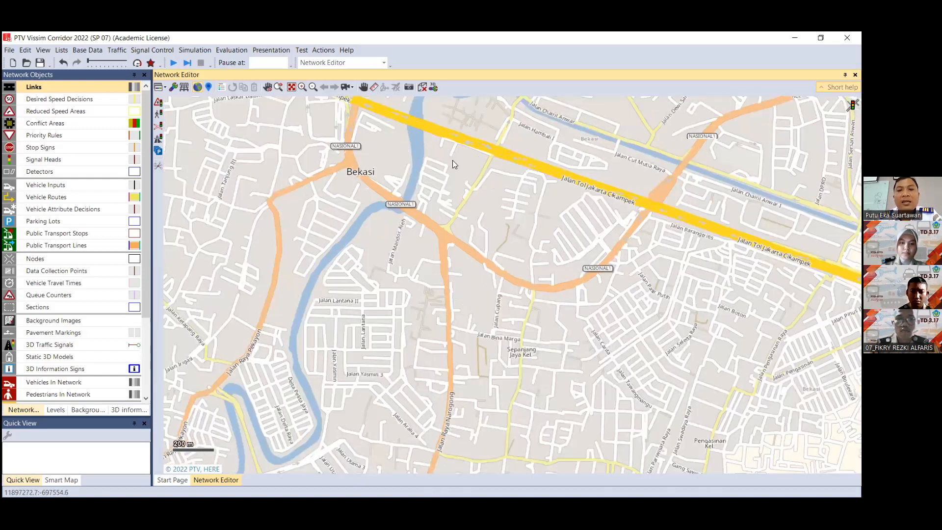
# Use shift mode to bring the Jalan Tol Jakarta Cikampek interchange north of Bekasi into view.
pyautogui.click(363, 88)
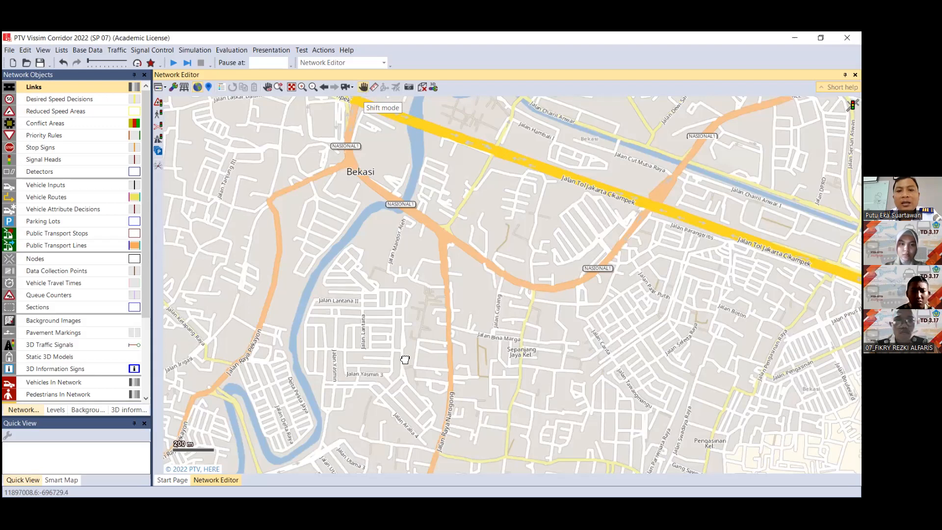
pyautogui.moveTo(617, 314); pyautogui.dragTo(644, 374)
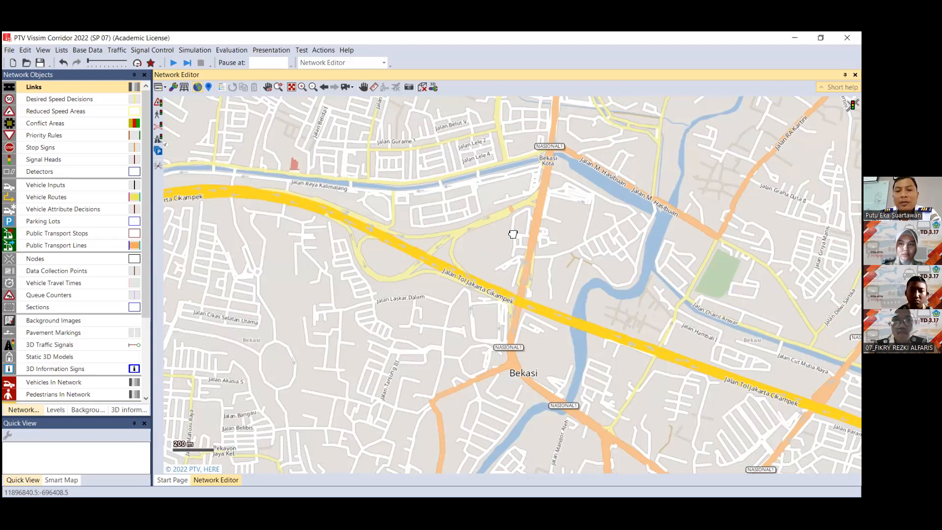
pyautogui.moveTo(507, 254); pyautogui.dragTo(503, 275)
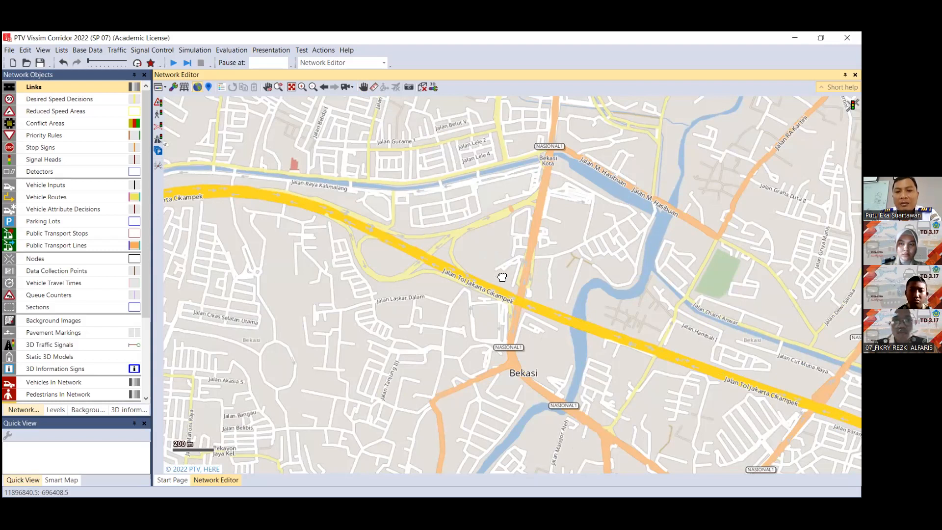
pyautogui.moveTo(527, 195); pyautogui.dragTo(492, 244)
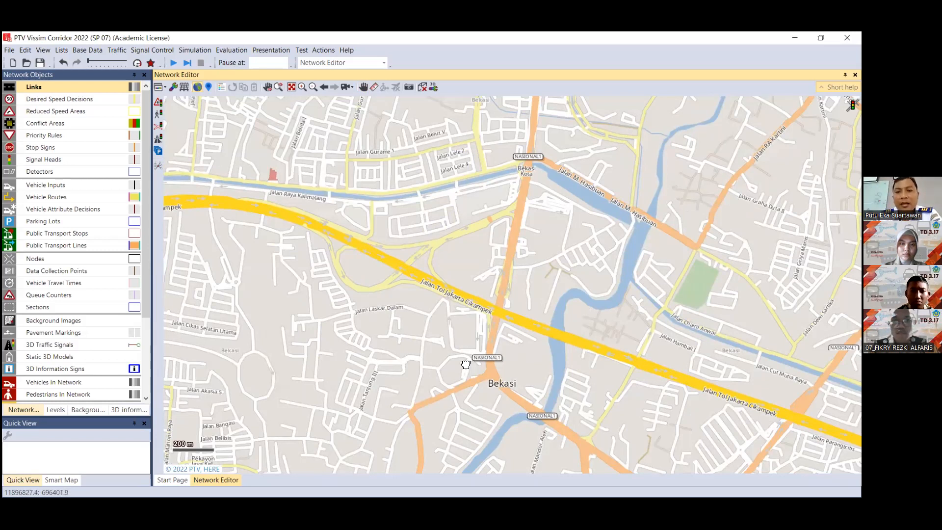
pyautogui.moveTo(566, 130); pyautogui.dragTo(546, 235)
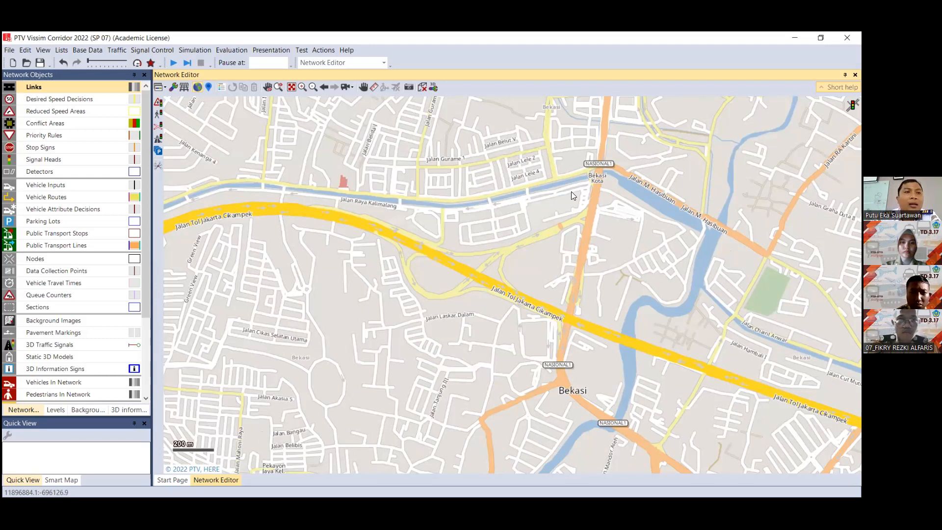
pyautogui.click(9, 50)
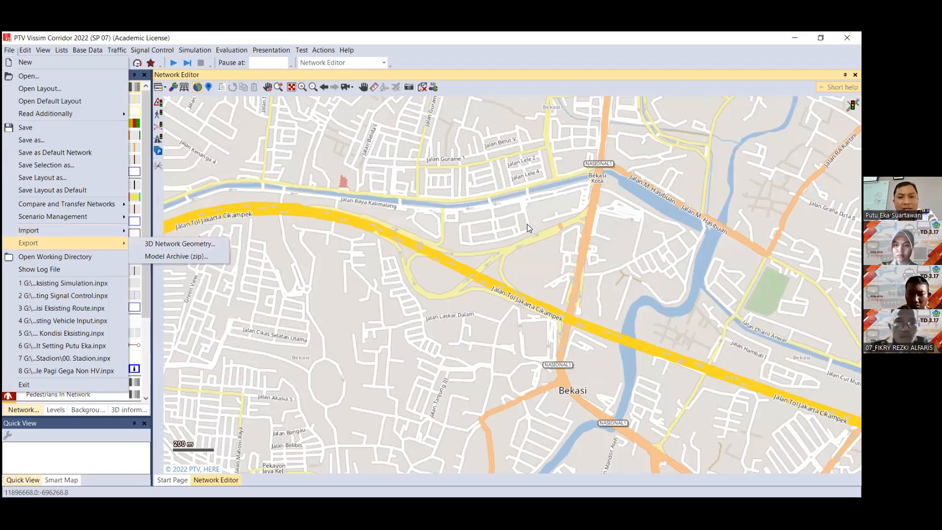
pyautogui.click(614, 217)
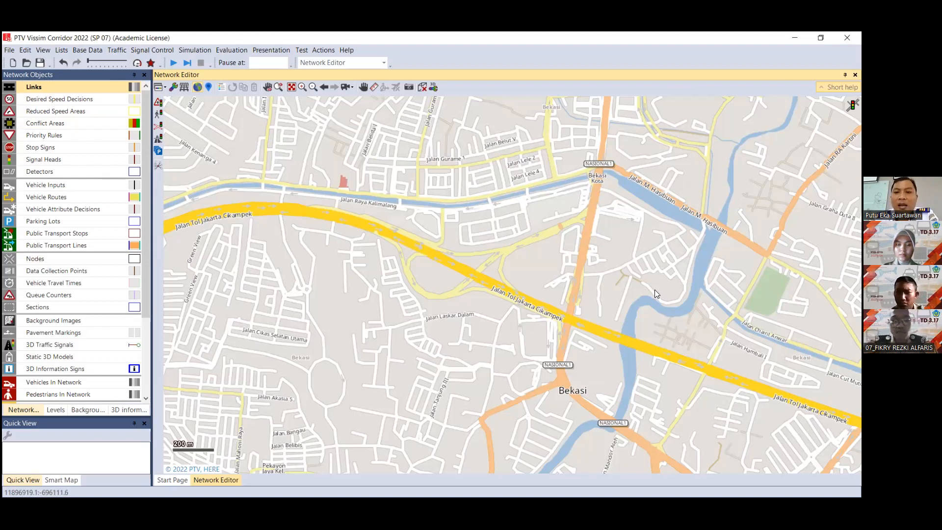
pyautogui.scroll(-2, 654, 289)
pyautogui.scroll(-1, 651, 293)
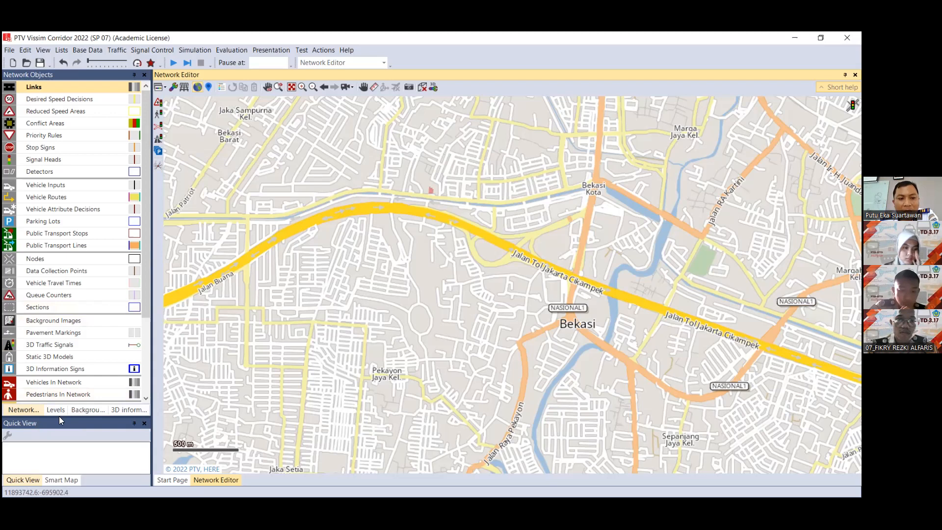
pyautogui.click(84, 412)
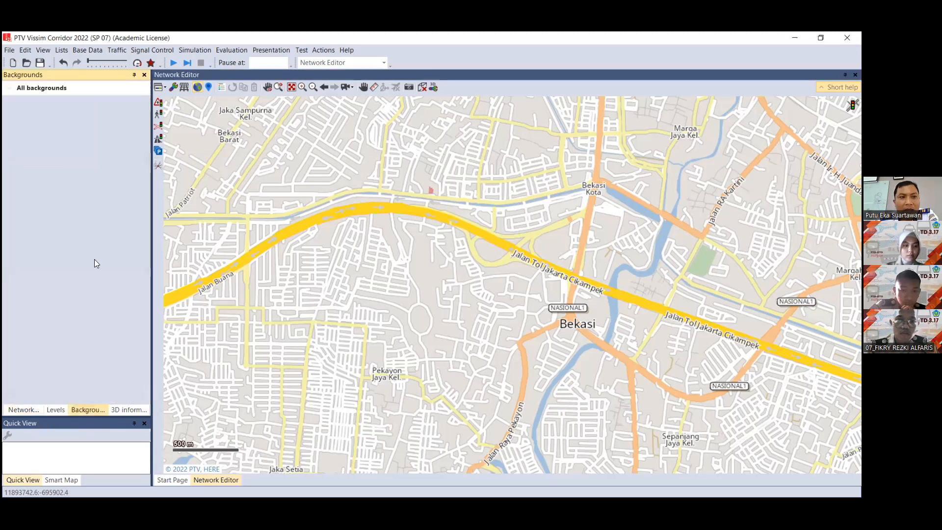
pyautogui.click(36, 410)
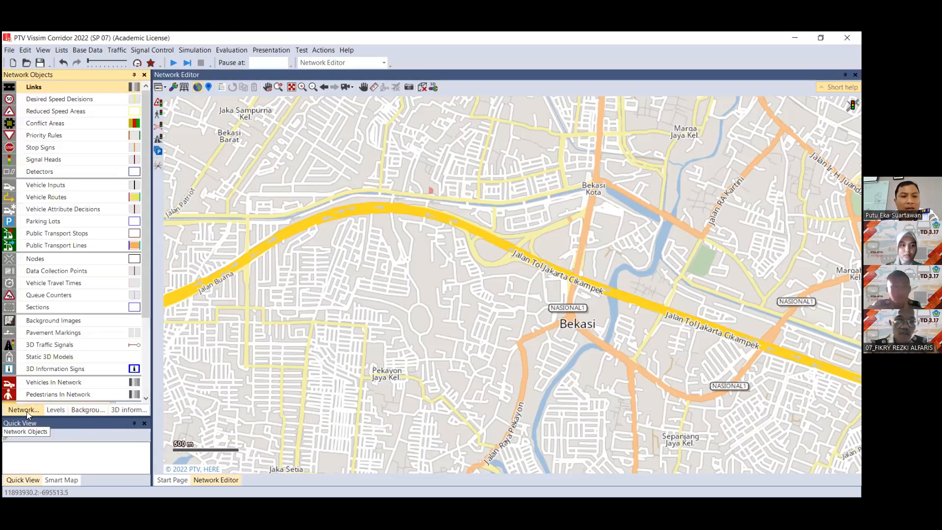
pyautogui.click(89, 410)
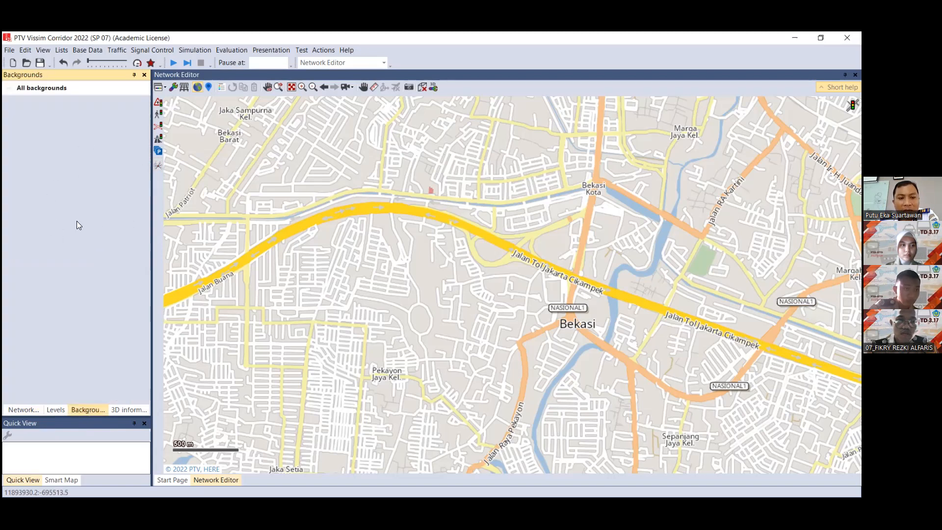
pyautogui.click(19, 411)
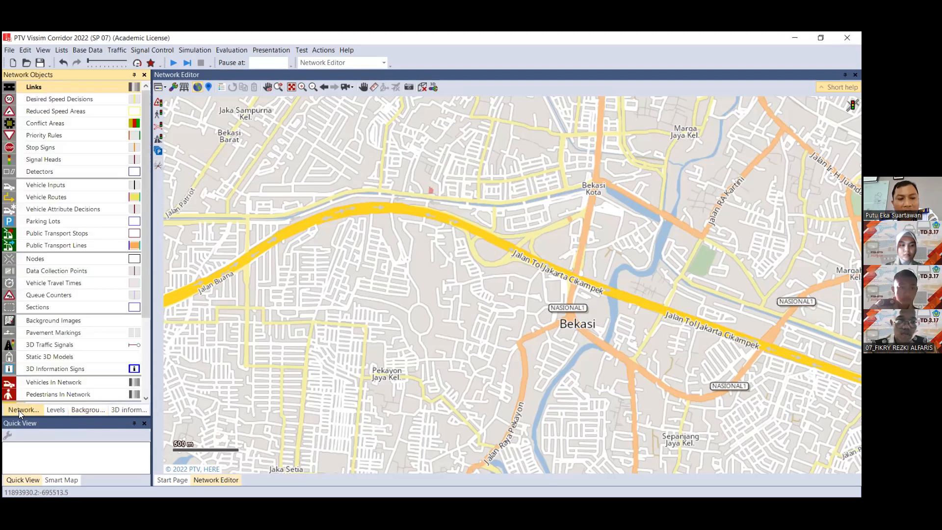
# Make Background Images the active network object type and switch off the background map display.
pyautogui.click(61, 322)
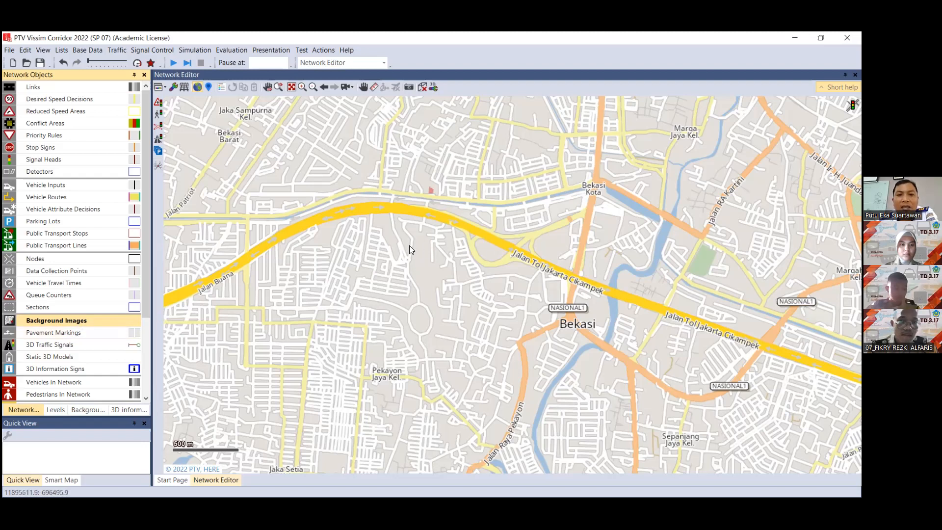
pyautogui.click(438, 238)
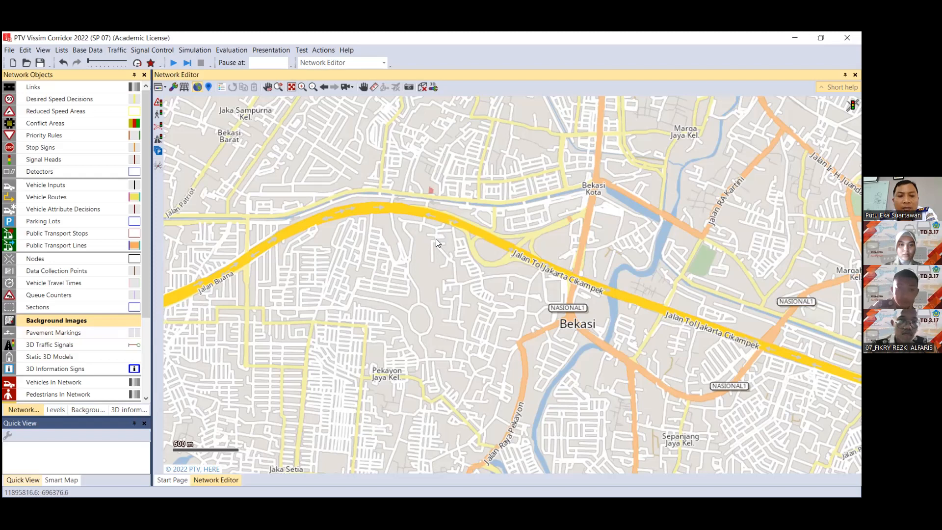
pyautogui.scroll(-1, 437, 235)
pyautogui.scroll(-1, 467, 182)
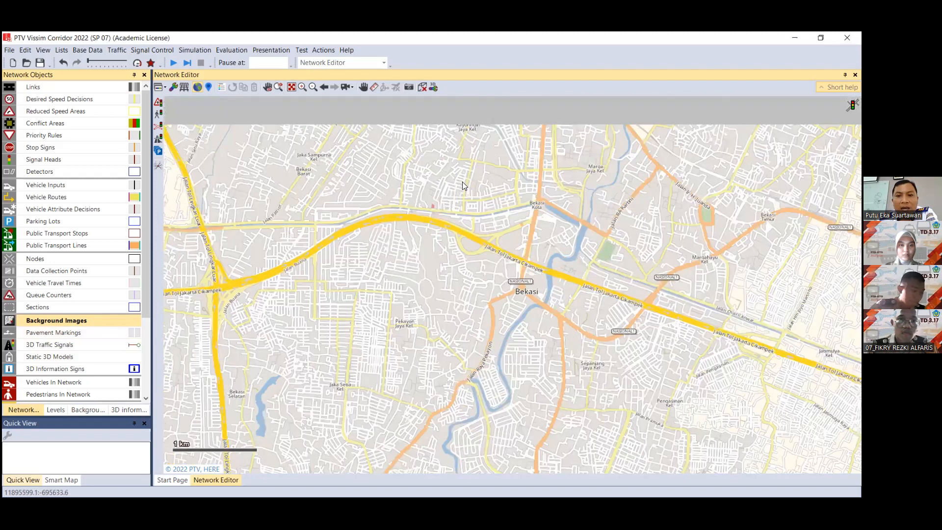
pyautogui.scroll(-1, 490, 189)
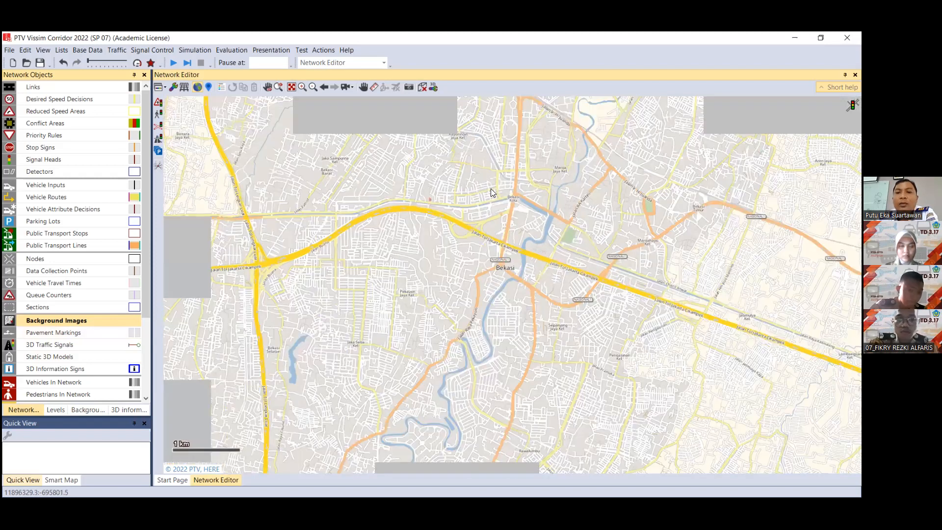
pyautogui.rightClick(491, 189)
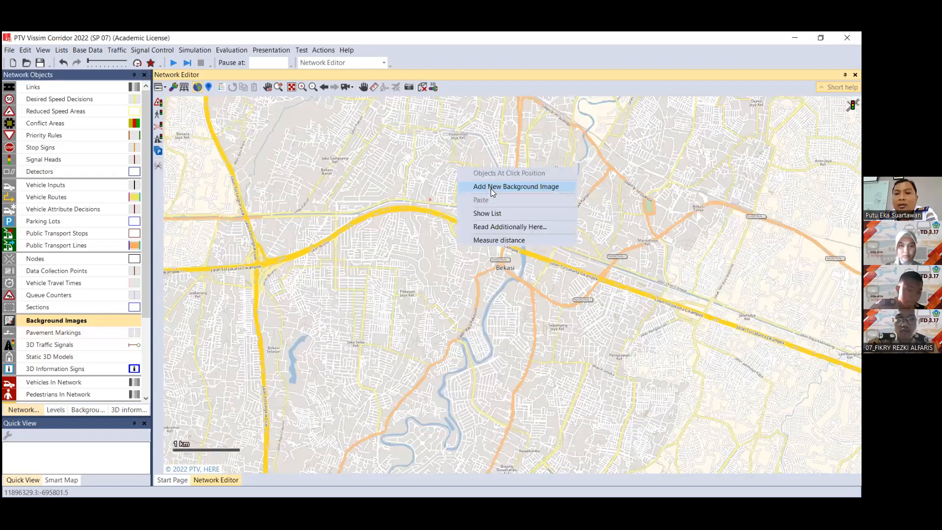
pyautogui.click(204, 104)
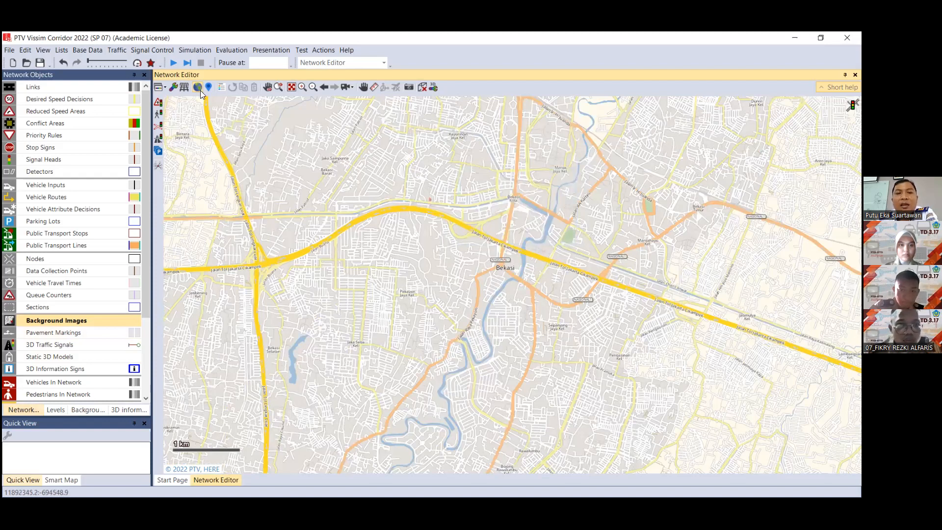
pyautogui.click(198, 88)
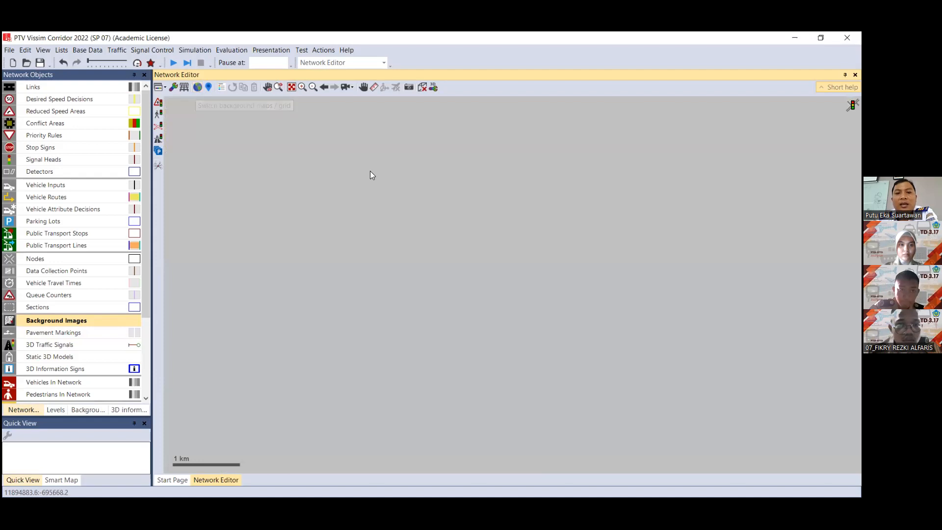
# Add a new background image from the file Background Map.jpg in the Pertemuan 2 folder.
pyautogui.rightClick(363, 164)
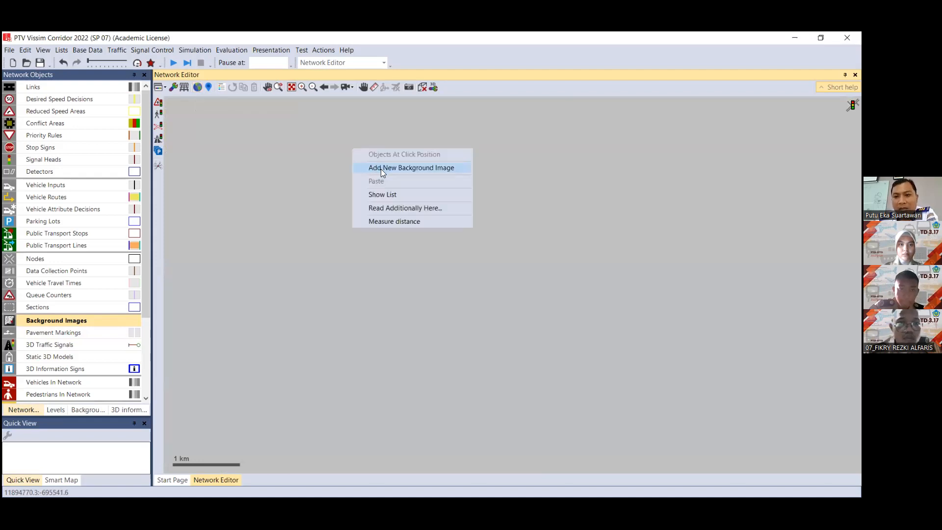
pyautogui.rightClick(425, 146)
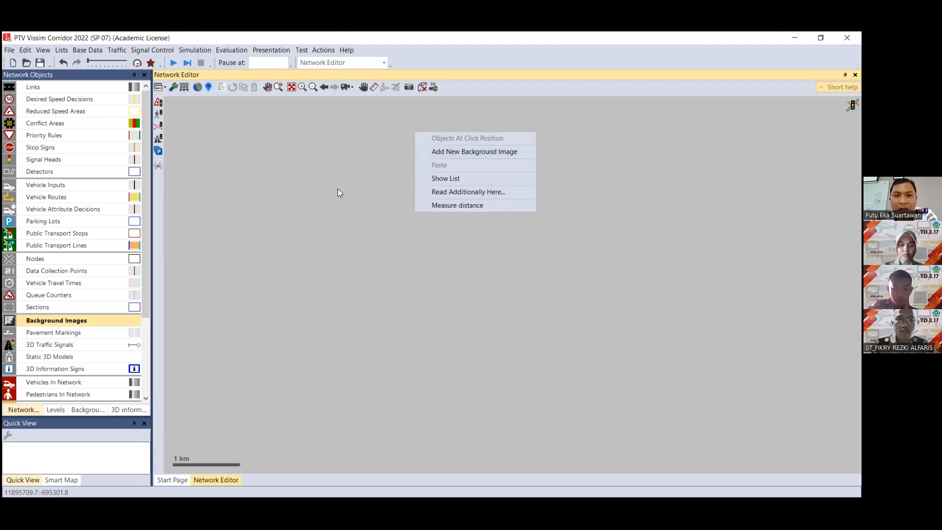
pyautogui.rightClick(369, 142)
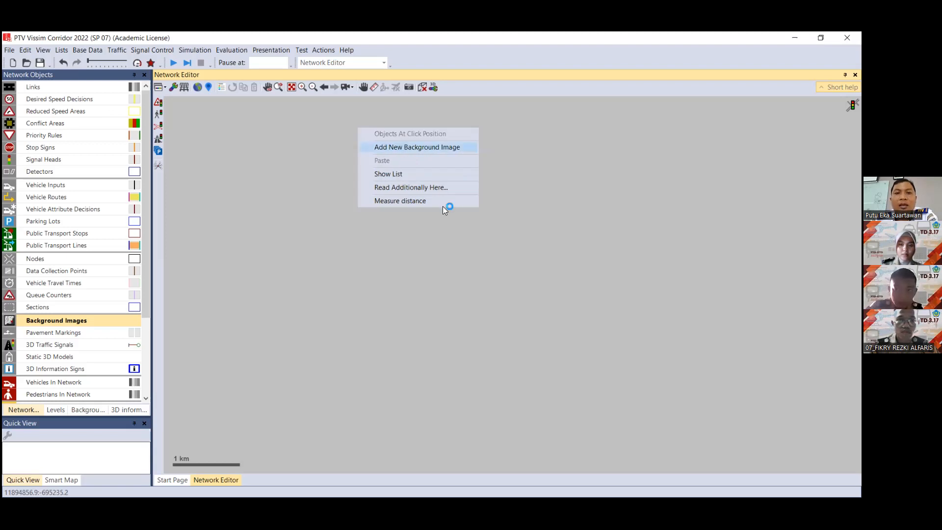
pyautogui.press('Return')
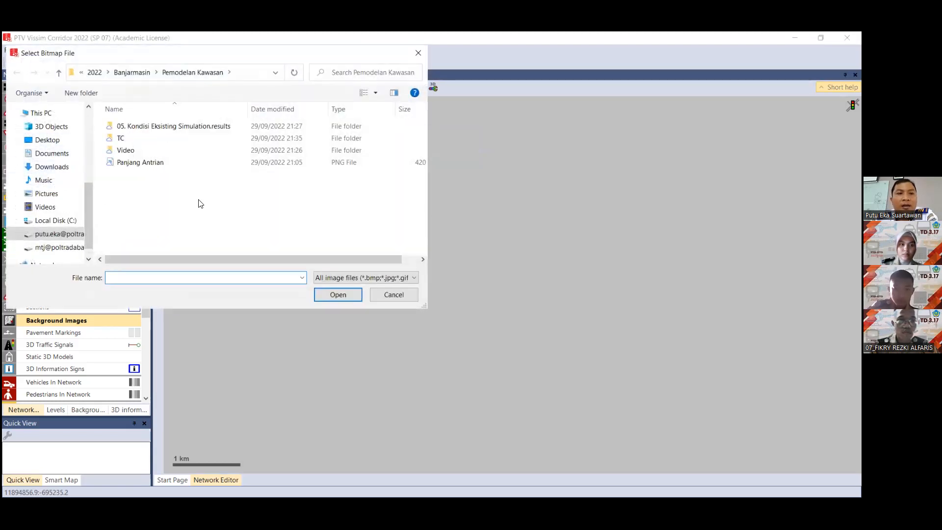
pyautogui.scroll(2, 59, 207)
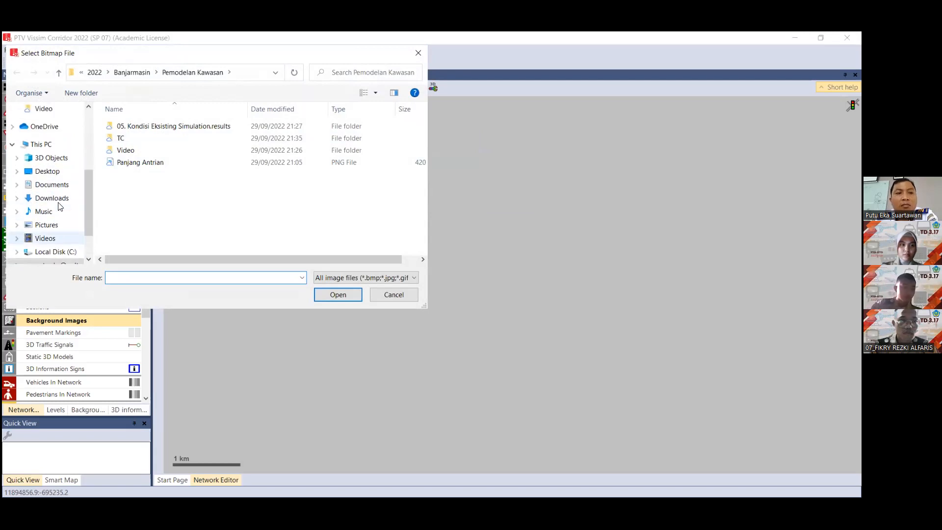
pyautogui.scroll(2, 59, 207)
pyautogui.click(61, 167)
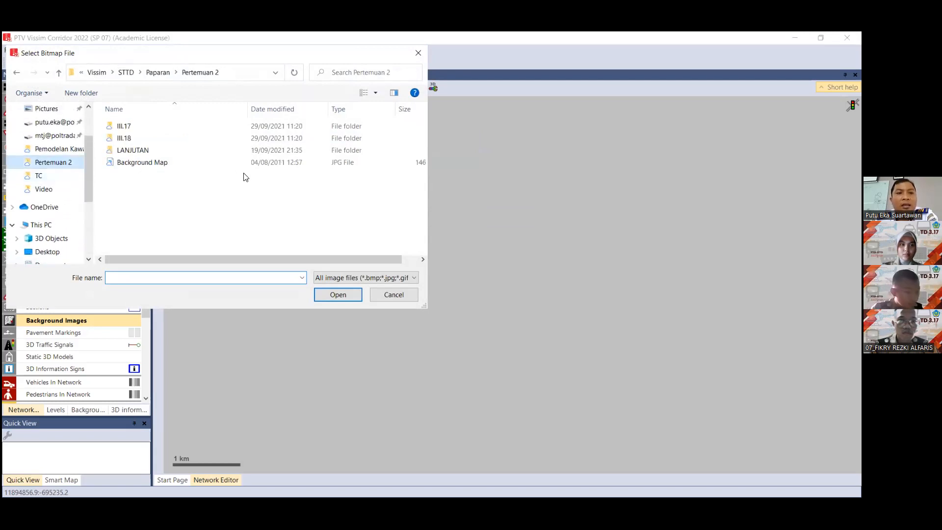
pyautogui.click(137, 165)
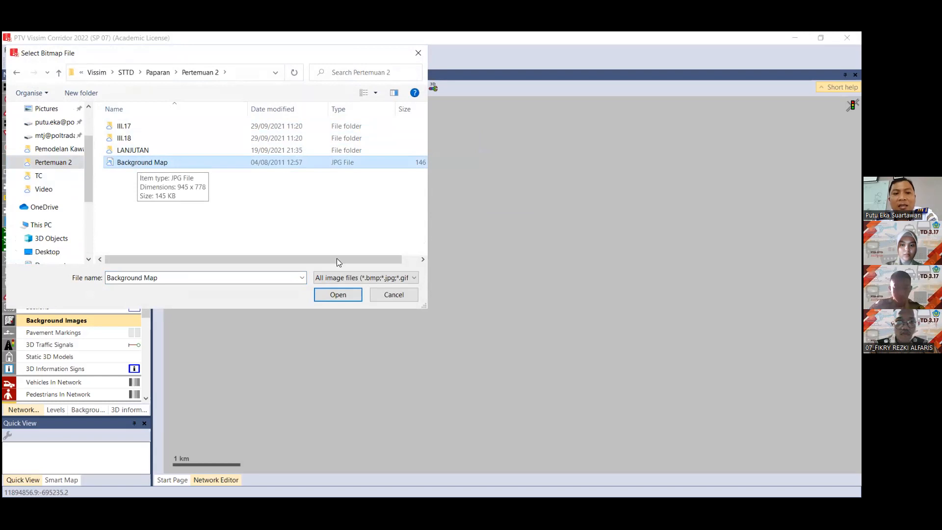
pyautogui.click(341, 298)
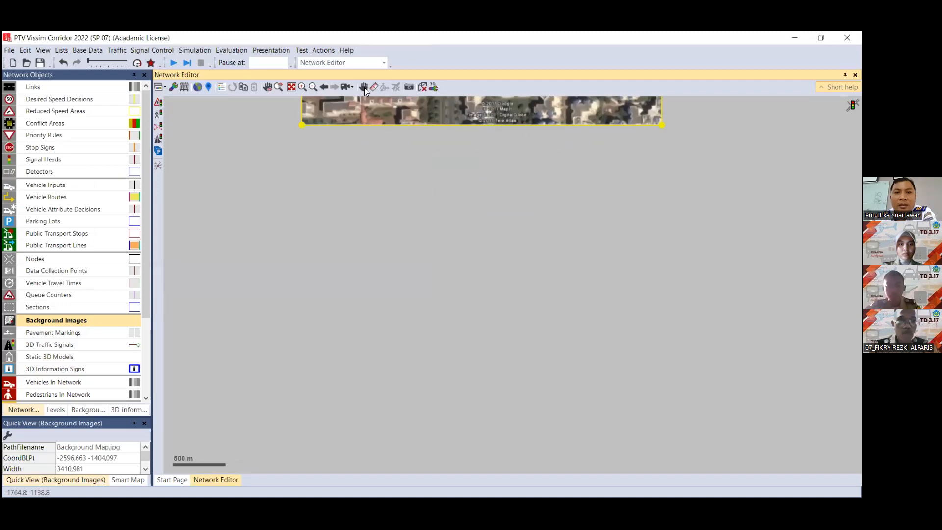
# Bring the whole inserted aerial image into view and clear its selection.
pyautogui.click(363, 88)
pyautogui.moveTo(489, 135); pyautogui.dragTo(471, 404)
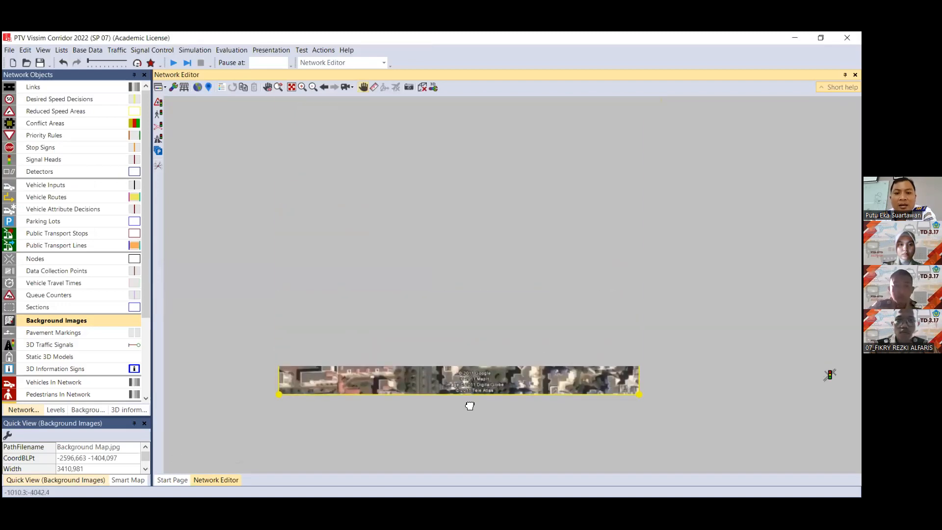
pyautogui.moveTo(503, 334); pyautogui.dragTo(505, 357)
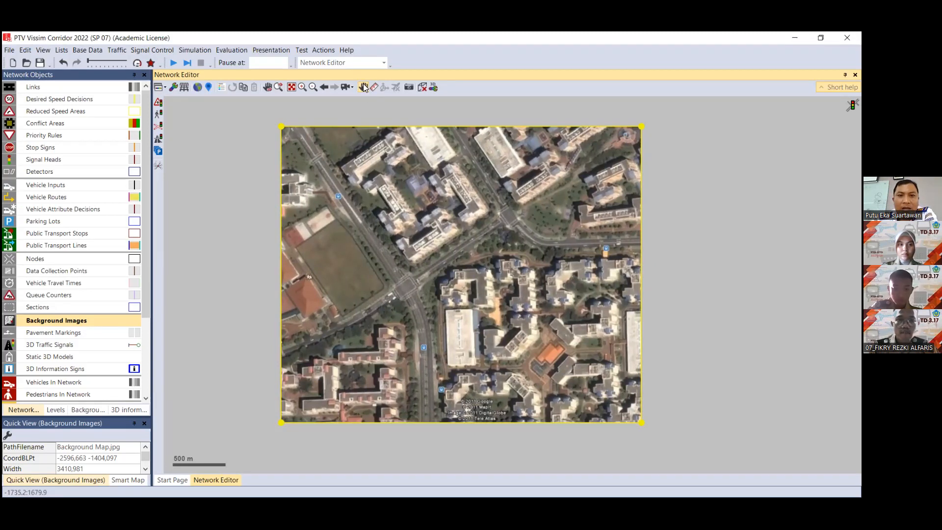
pyautogui.click(662, 215)
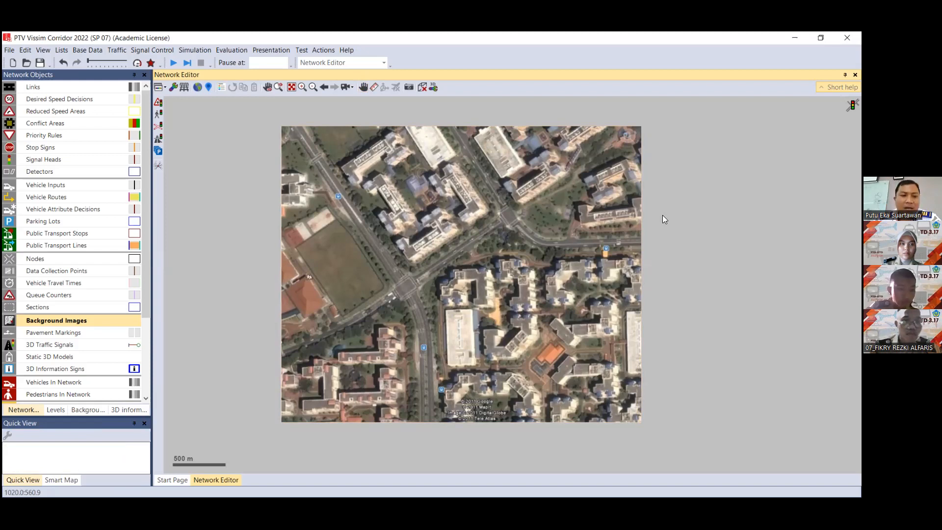
# Toggle the visibility of Background Map off and on in the list of backgrounds, and return to the network objects.
pyautogui.click(88, 410)
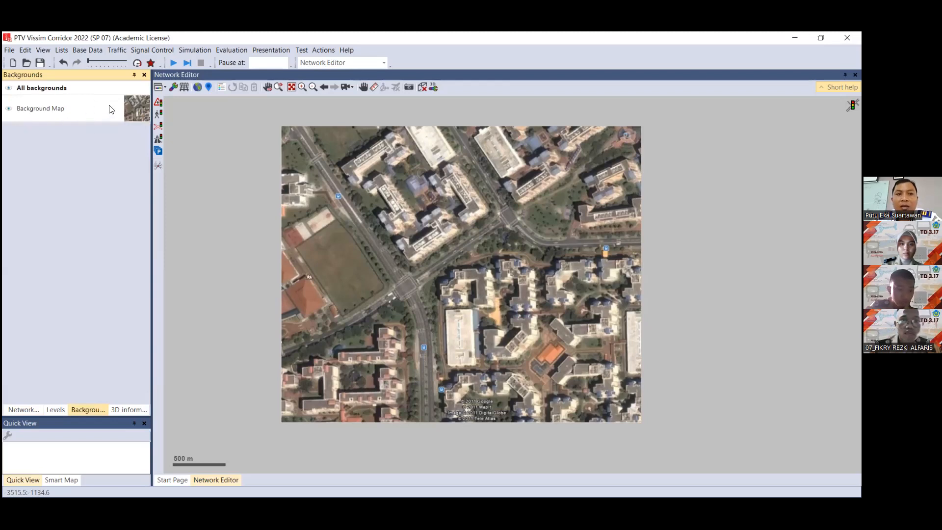
pyautogui.click(9, 112)
pyautogui.click(9, 112)
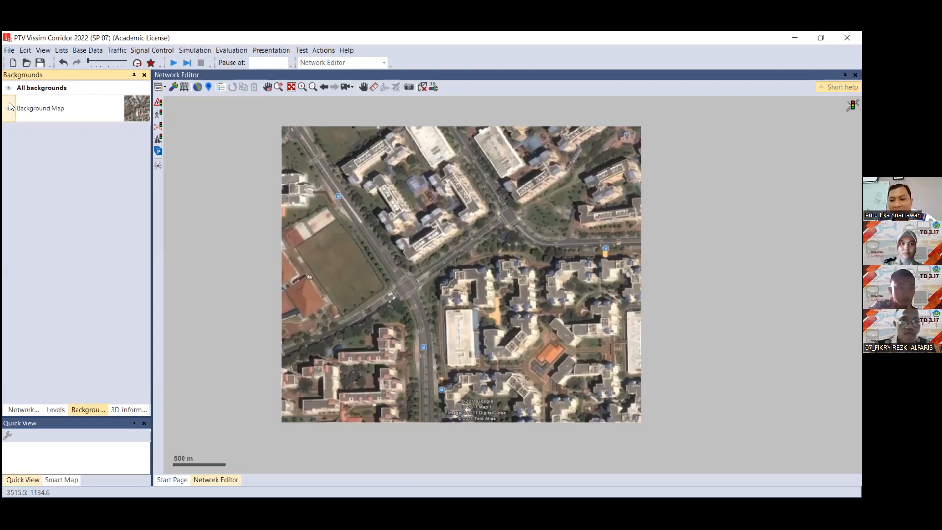
pyautogui.click(18, 411)
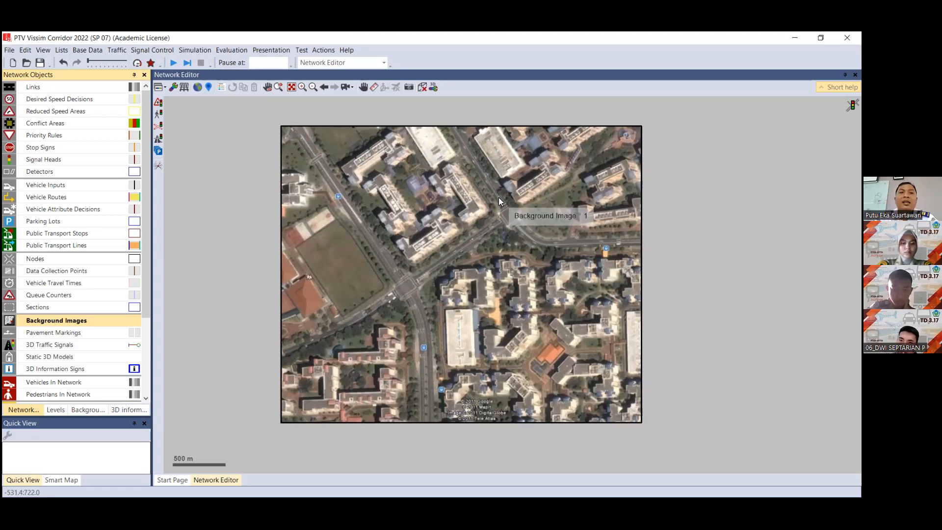
# Make Links the active network object type and scale the aerial image by setting the distance between the two main intersections to 400 m.
pyautogui.click(48, 88)
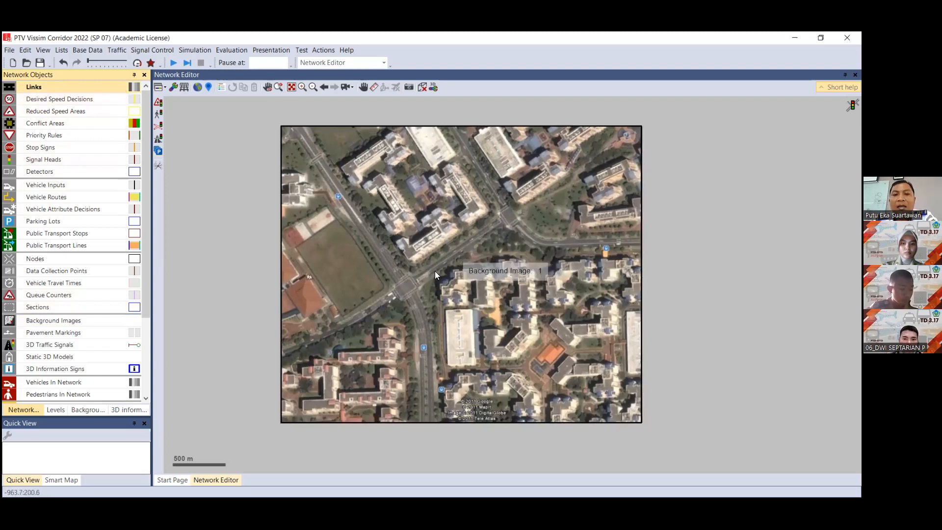
pyautogui.rightClick(399, 270)
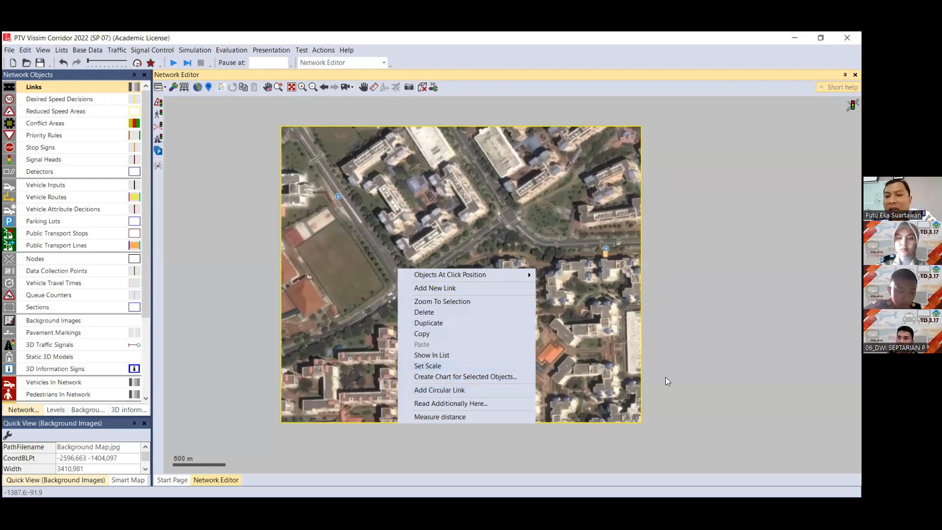
pyautogui.click(427, 366)
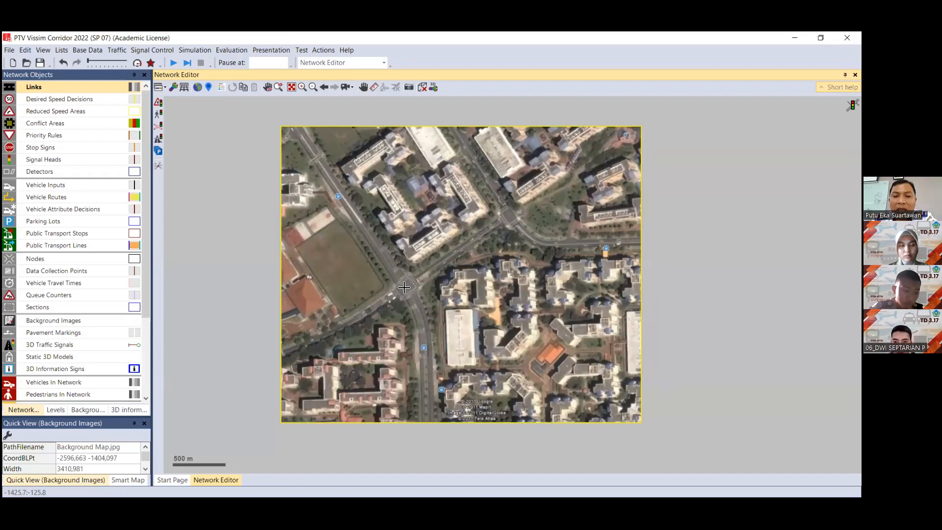
pyautogui.moveTo(404, 287); pyautogui.dragTo(484, 237)
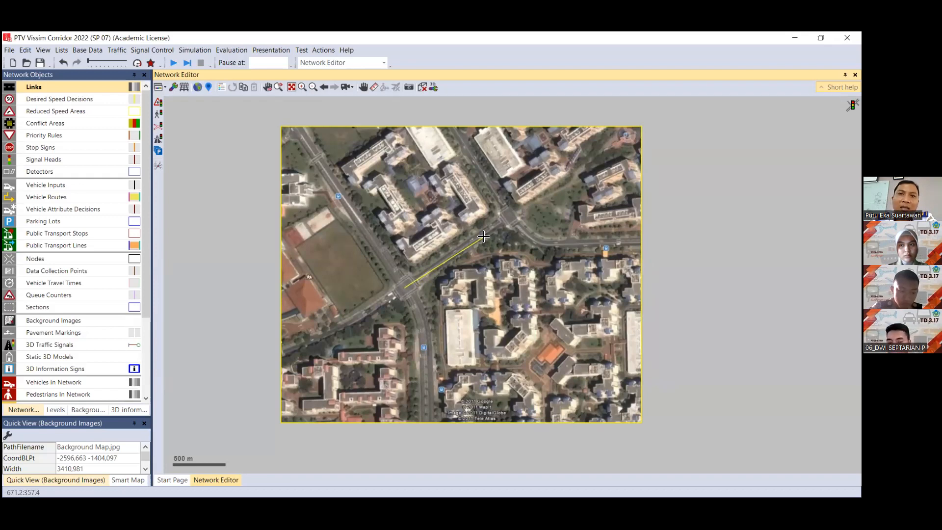
pyautogui.moveTo(484, 237); pyautogui.dragTo(508, 216)
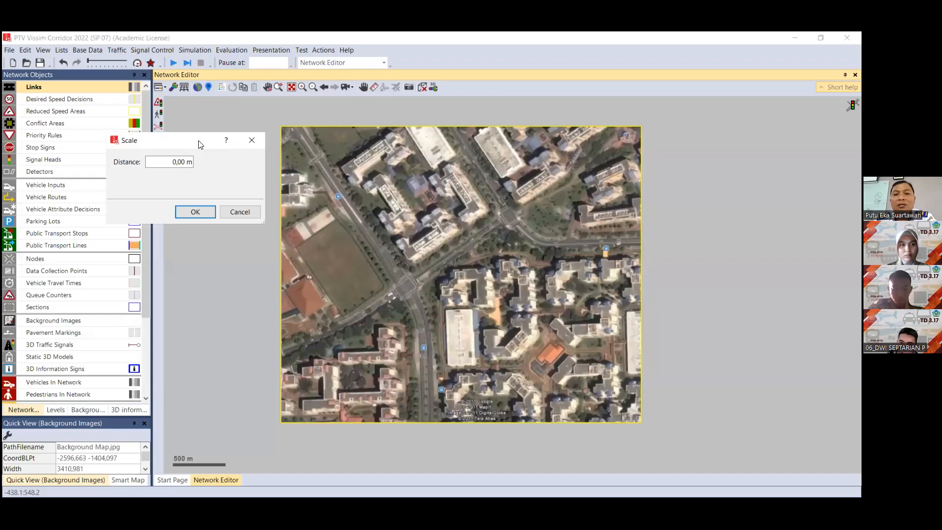
pyautogui.moveTo(200, 143); pyautogui.dragTo(528, 291)
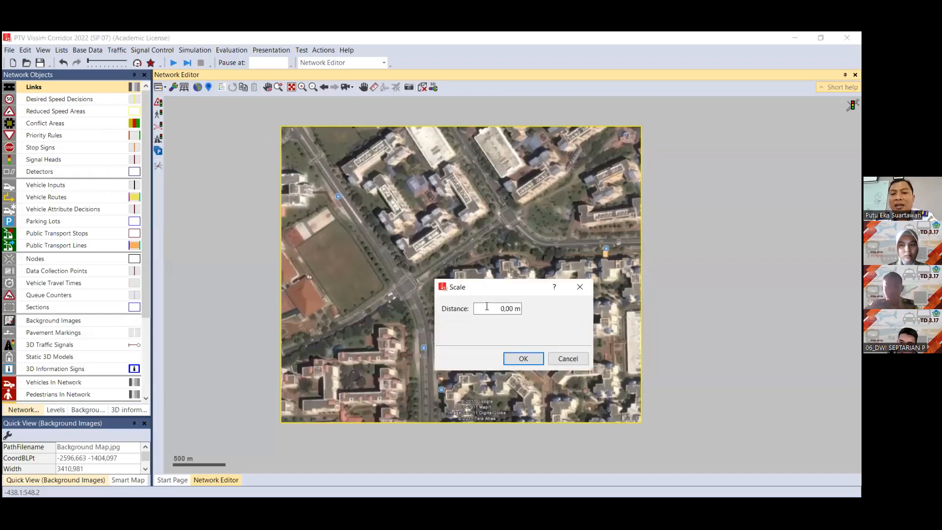
pyautogui.doubleClick(489, 305)
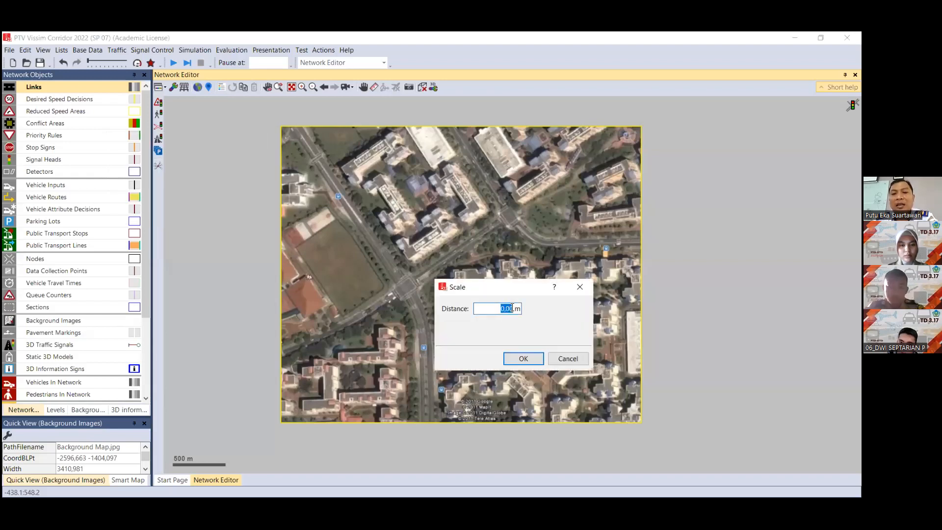
pyautogui.write('400')
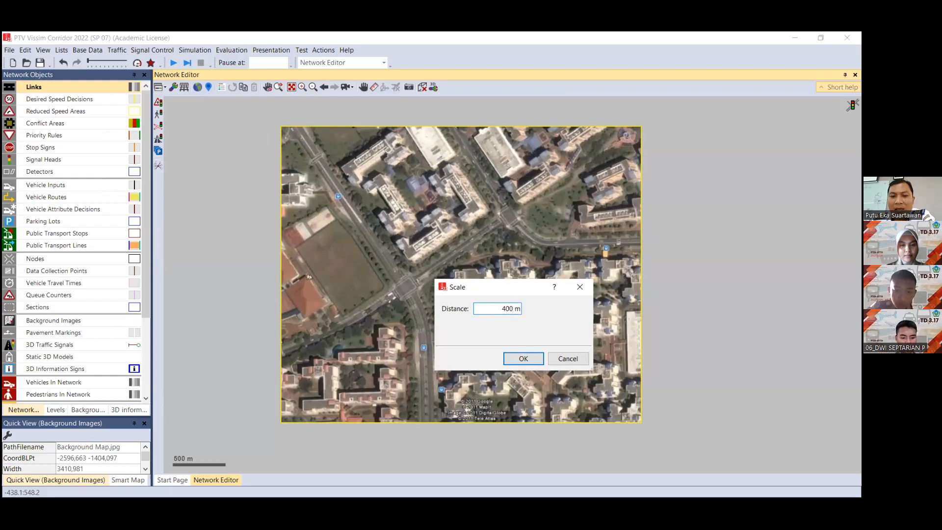
pyautogui.click(522, 358)
# Examine the rescaled aerial image around the two main intersections and the road connecting them.
pyautogui.scroll(4, 338, 386)
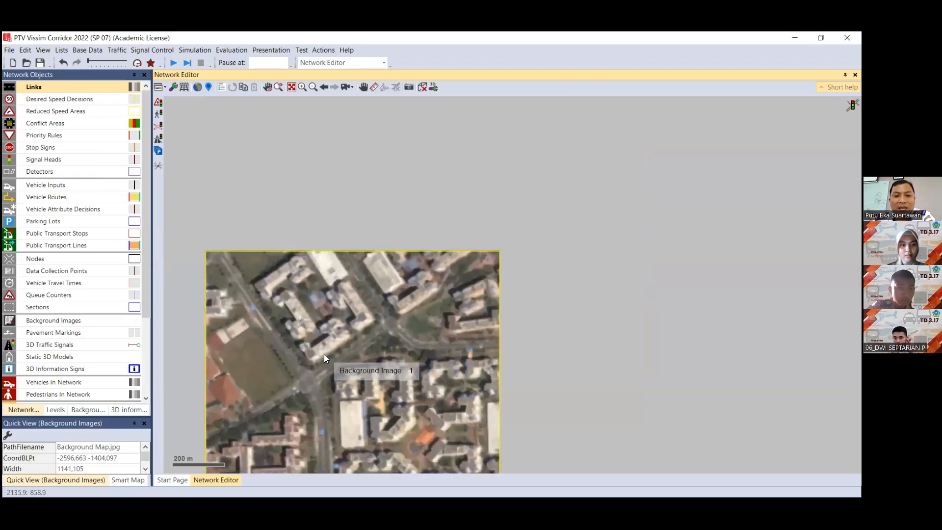
pyautogui.scroll(2, 324, 355)
pyautogui.click(364, 87)
pyautogui.moveTo(442, 373); pyautogui.dragTo(481, 322)
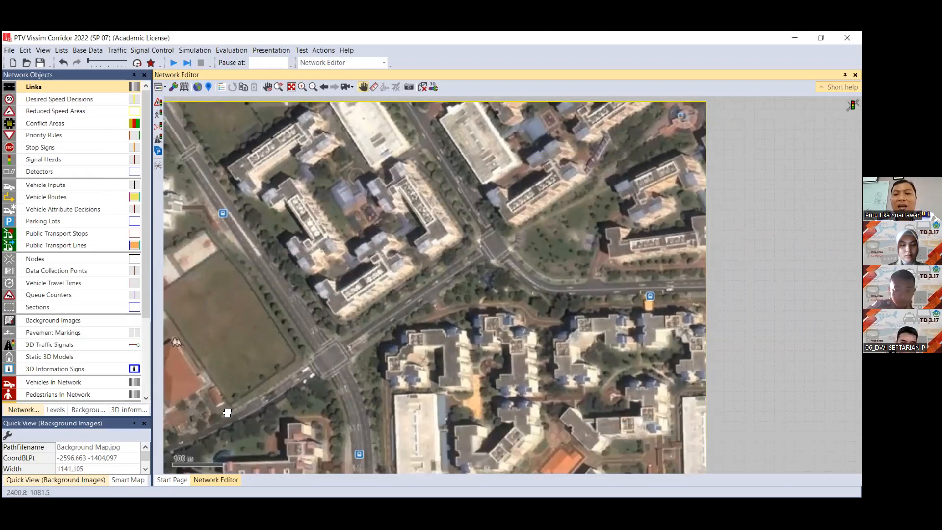
pyautogui.moveTo(543, 273); pyautogui.dragTo(549, 278)
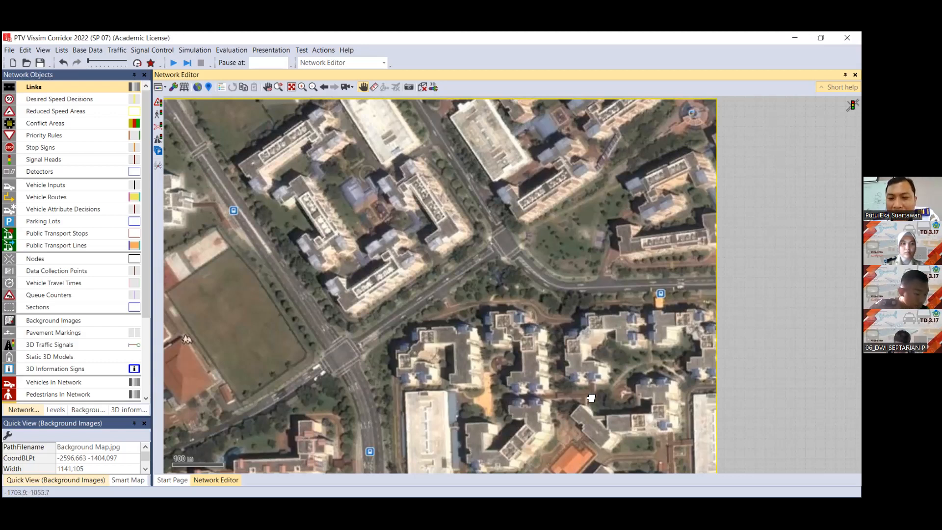
pyautogui.scroll(-1, 591, 398)
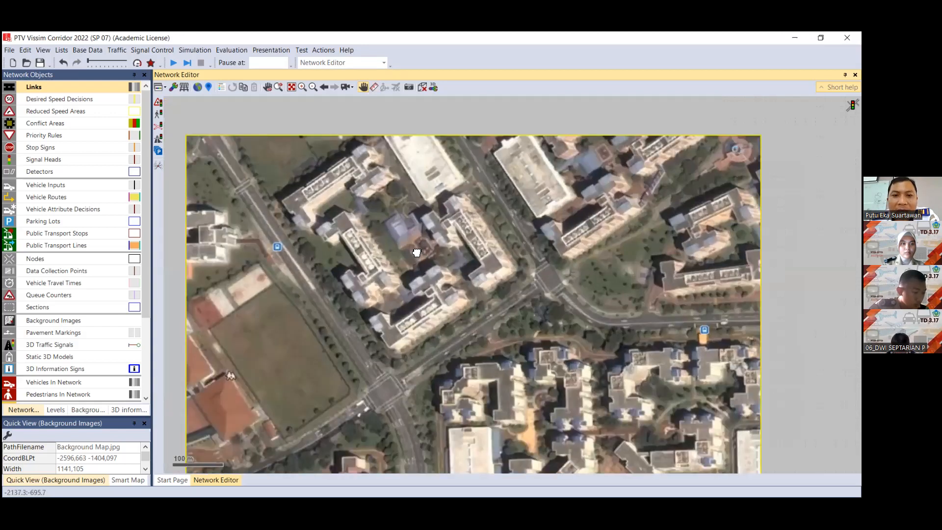
pyautogui.scroll(1, 416, 247)
pyautogui.moveTo(409, 243); pyautogui.dragTo(398, 206)
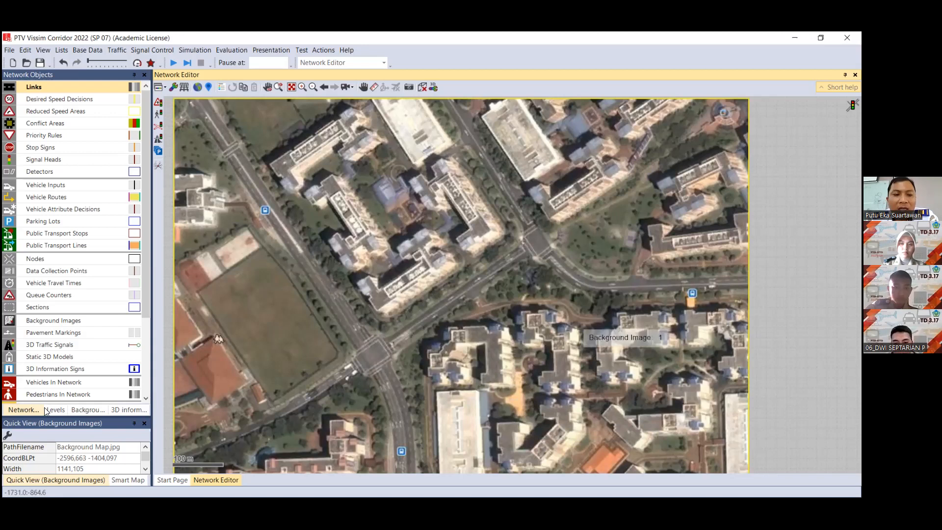
# Hide Background Map in the list of backgrounds and return to the network objects with an empty drawing area.
pyautogui.click(84, 410)
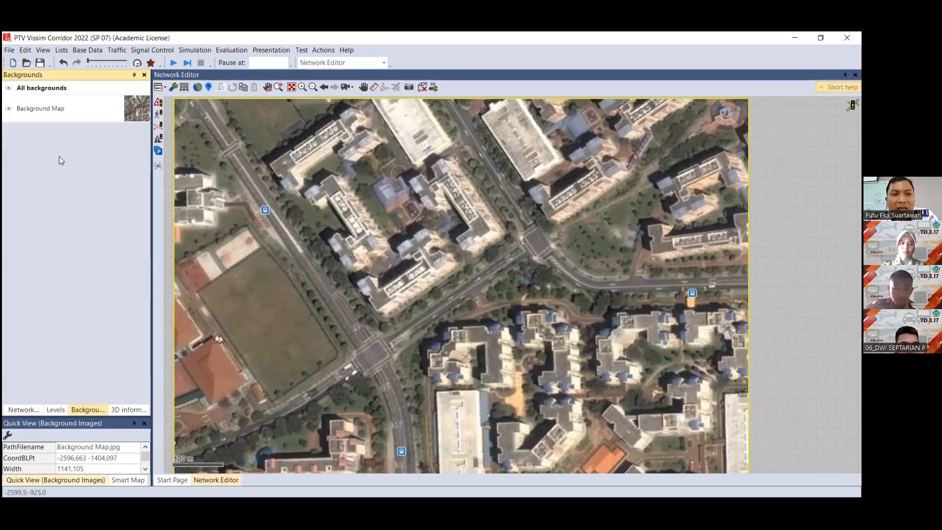
pyautogui.click(9, 107)
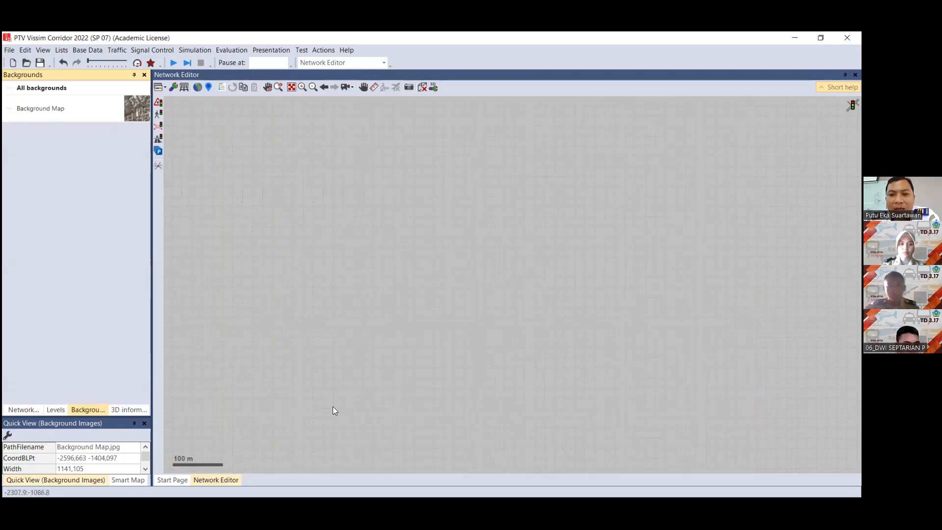
pyautogui.click(20, 410)
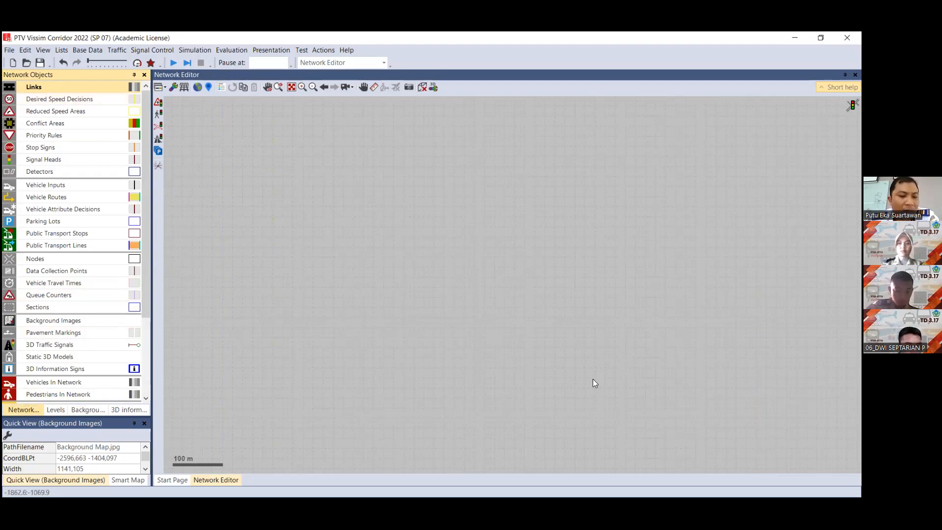
pyautogui.scroll(2, 423, 320)
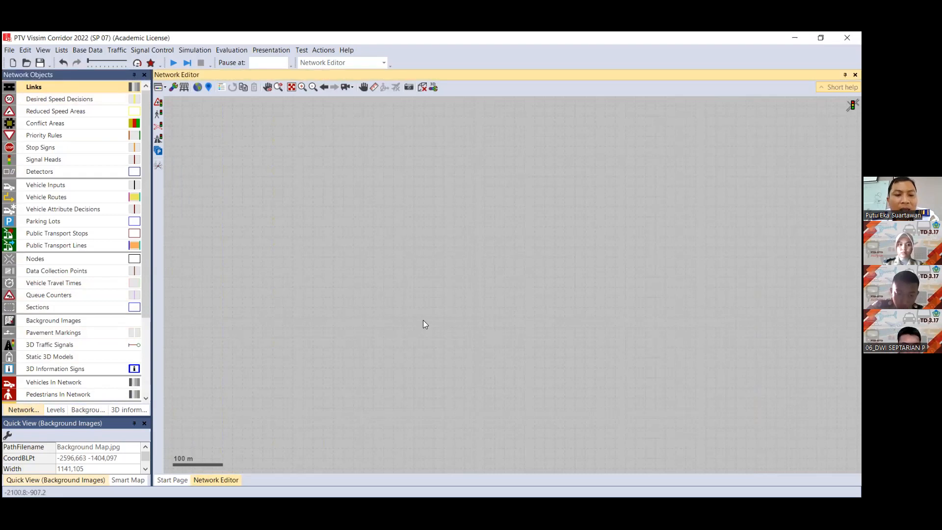
pyautogui.scroll(3, 424, 320)
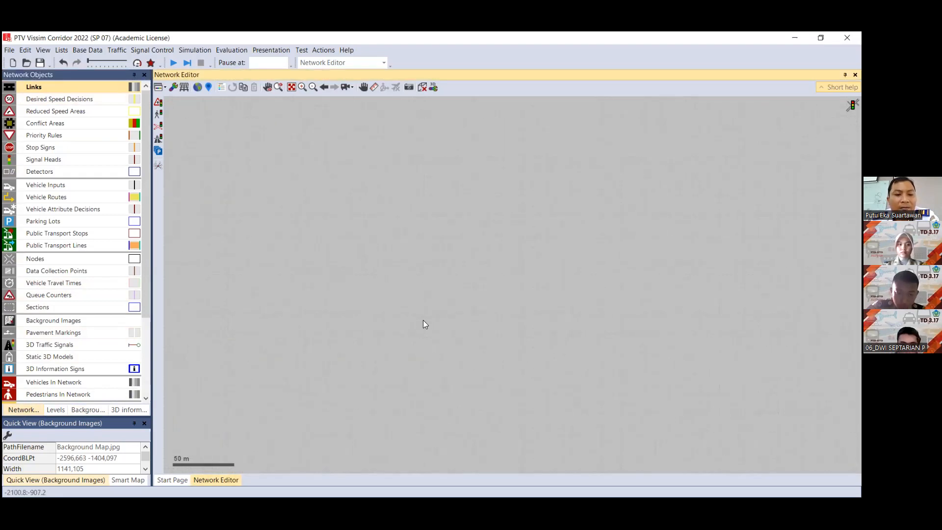
pyautogui.scroll(2, 425, 324)
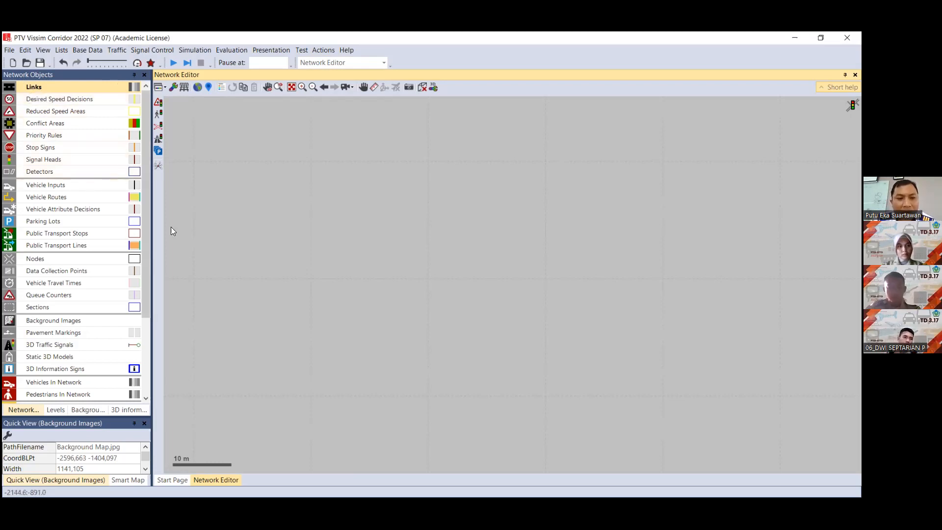
pyautogui.moveTo(213, 200); pyautogui.dragTo(313, 211)
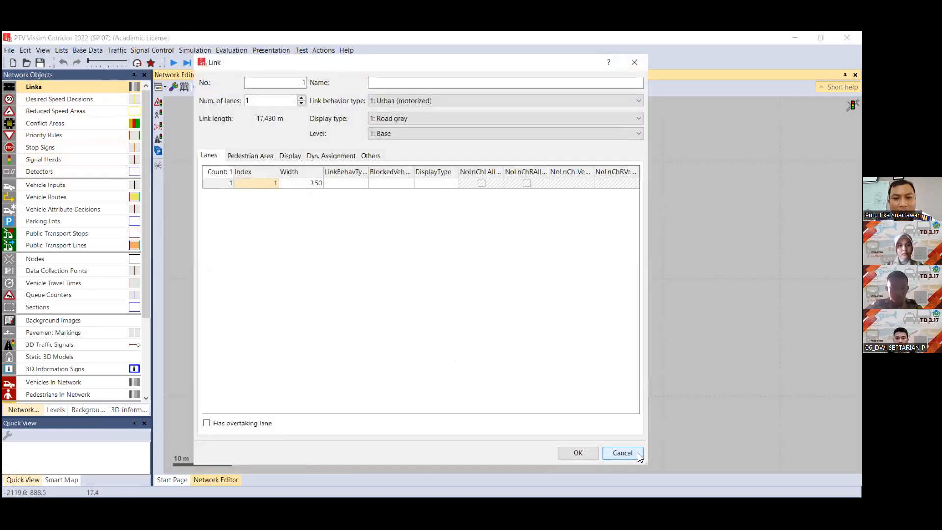
pyautogui.click(636, 452)
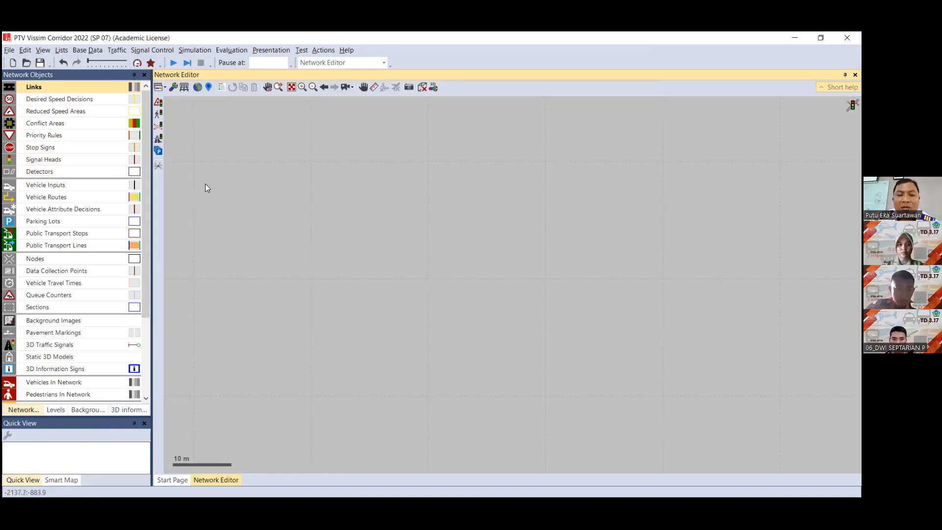
pyautogui.moveTo(205, 182)
pyautogui.mouseDown()
pyautogui.moveTo(266, 194)
pyautogui.moveTo(545, 185)
pyautogui.mouseUp()
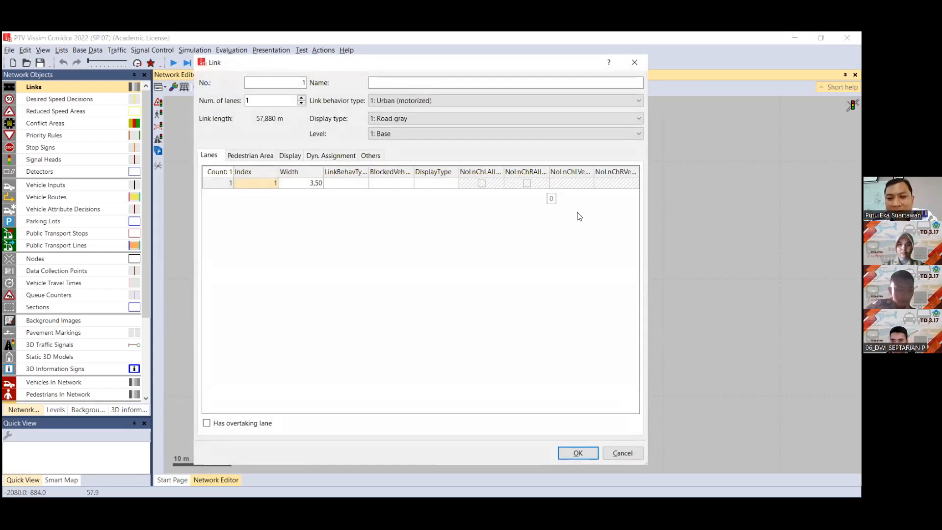
pyautogui.click(622, 453)
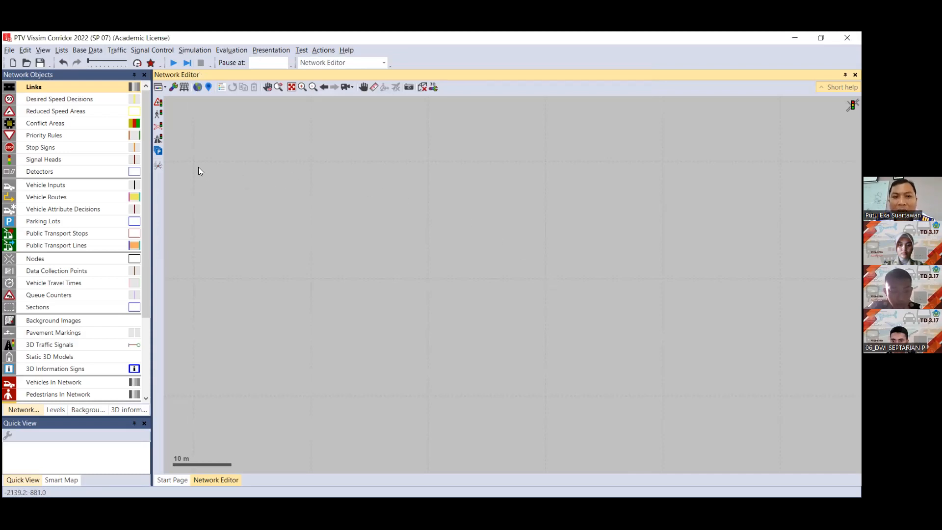
pyautogui.moveTo(199, 166)
pyautogui.mouseDown()
pyautogui.moveTo(551, 170)
pyautogui.moveTo(518, 168)
pyautogui.mouseUp()
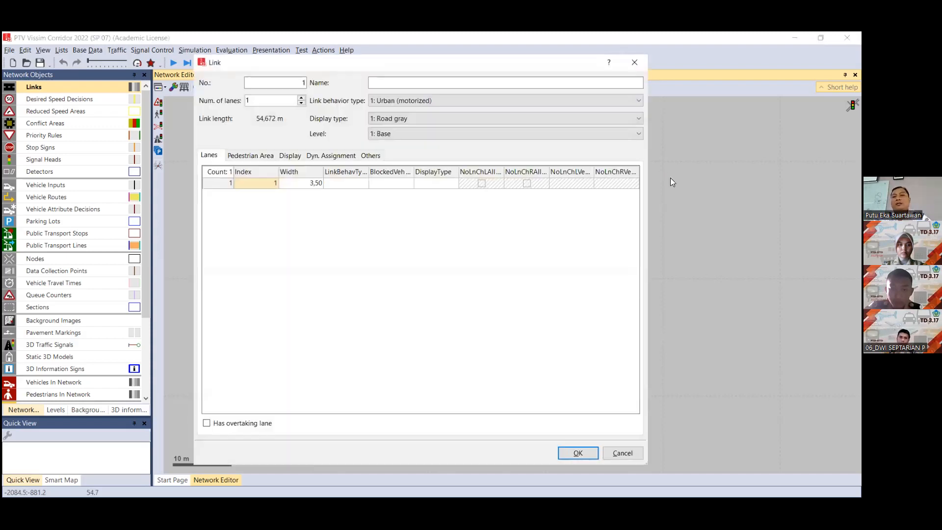
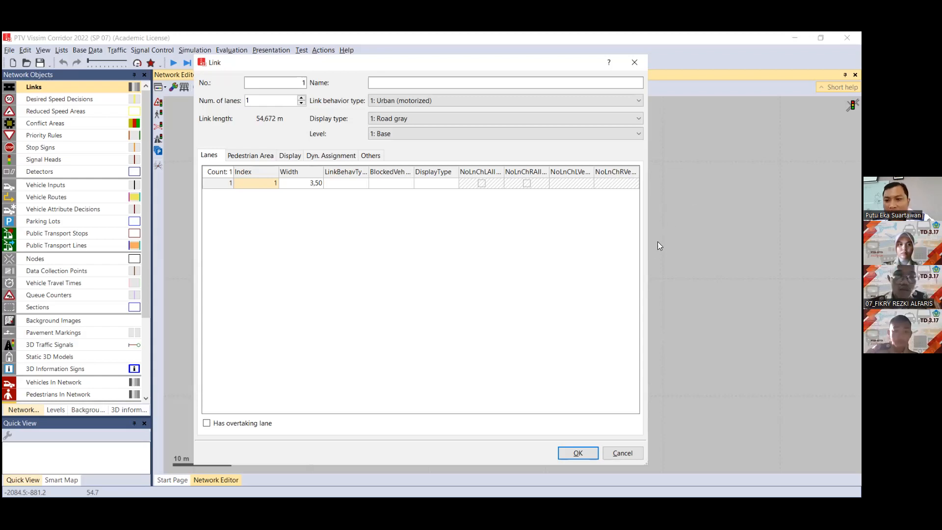
pyautogui.click(621, 453)
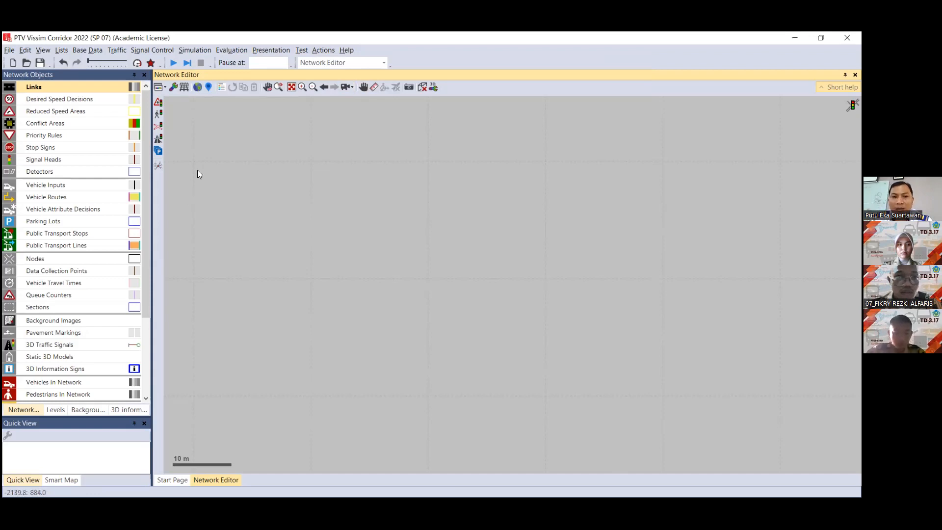
pyautogui.moveTo(198, 170); pyautogui.dragTo(551, 172)
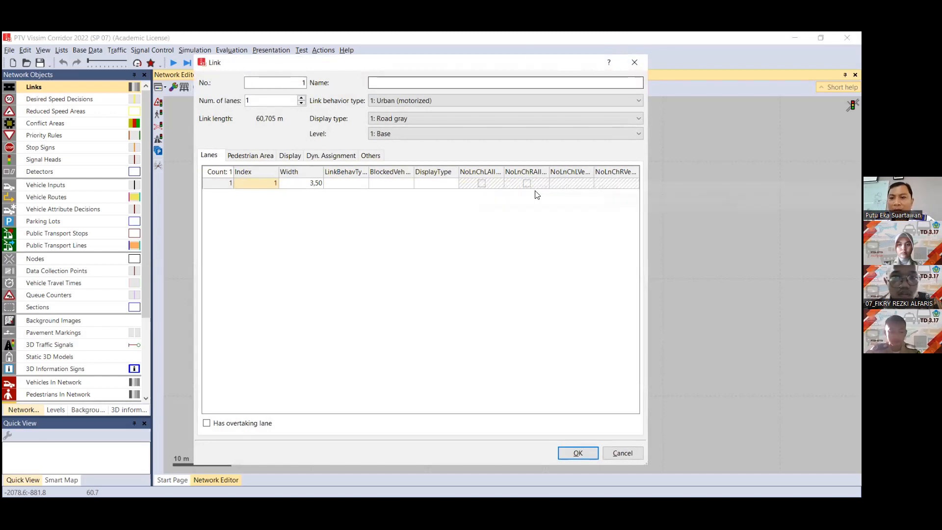
pyautogui.moveTo(510, 64); pyautogui.dragTo(527, 204)
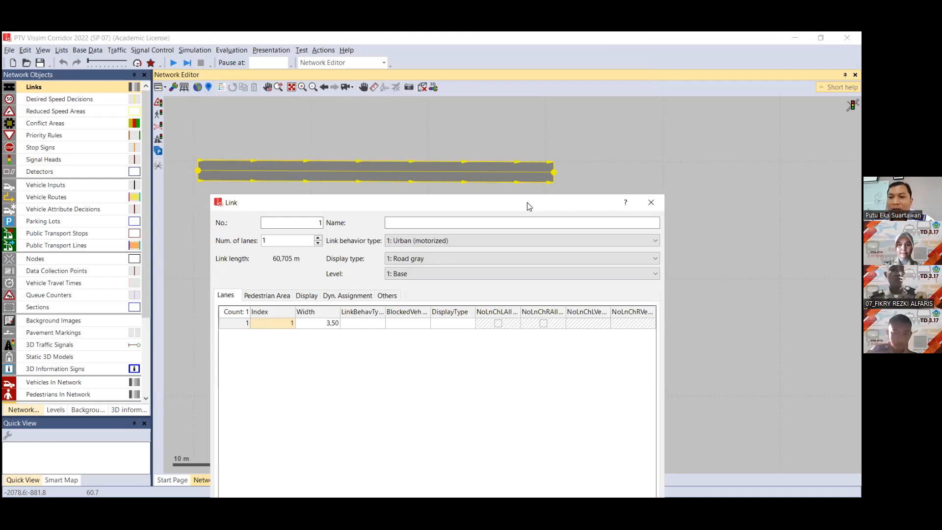
pyautogui.moveTo(529, 206); pyautogui.dragTo(537, 71)
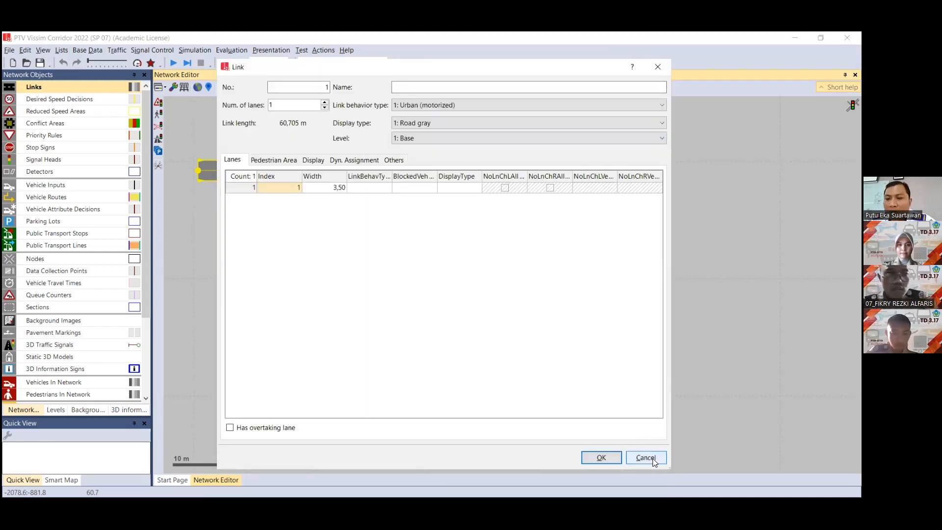
pyautogui.click(646, 457)
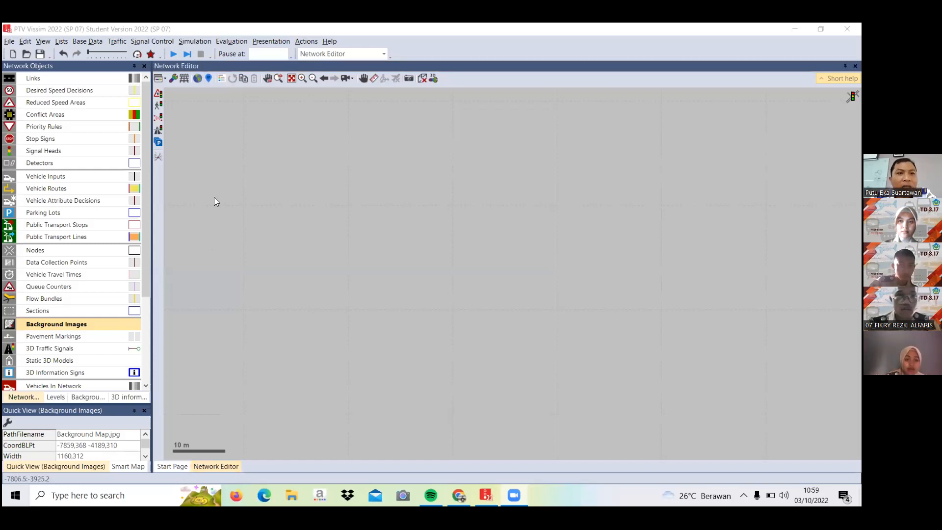
# Switch to the PTV Vissim Student Version window and check the traffic regulations in its network settings.
pyautogui.click(83, 41)
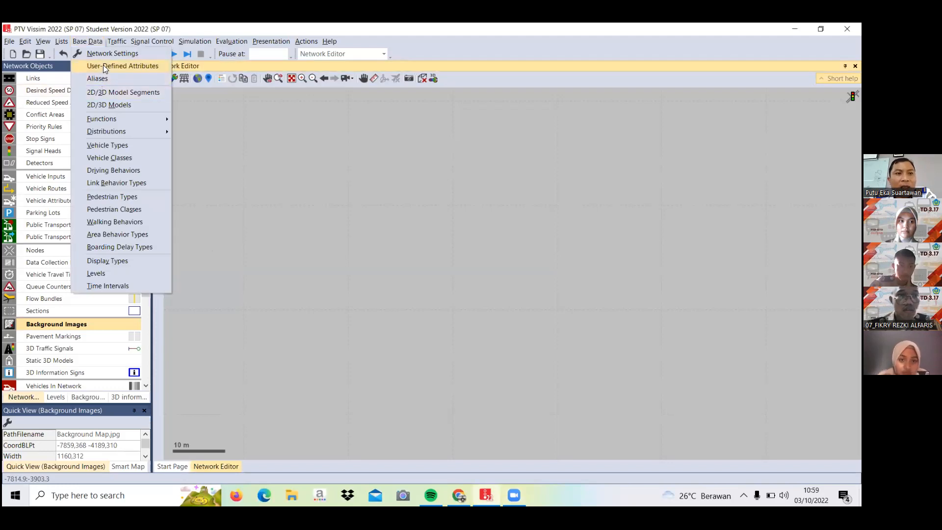
pyautogui.click(116, 52)
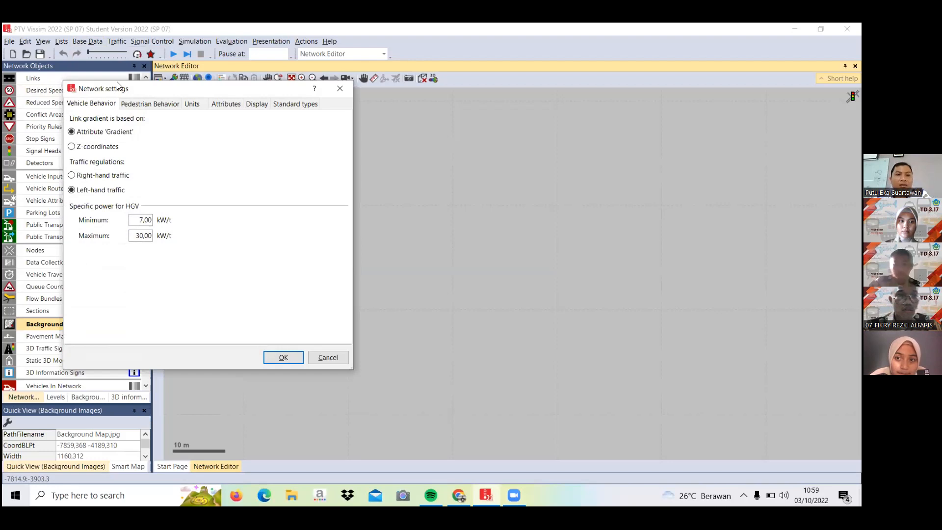
pyautogui.click(283, 358)
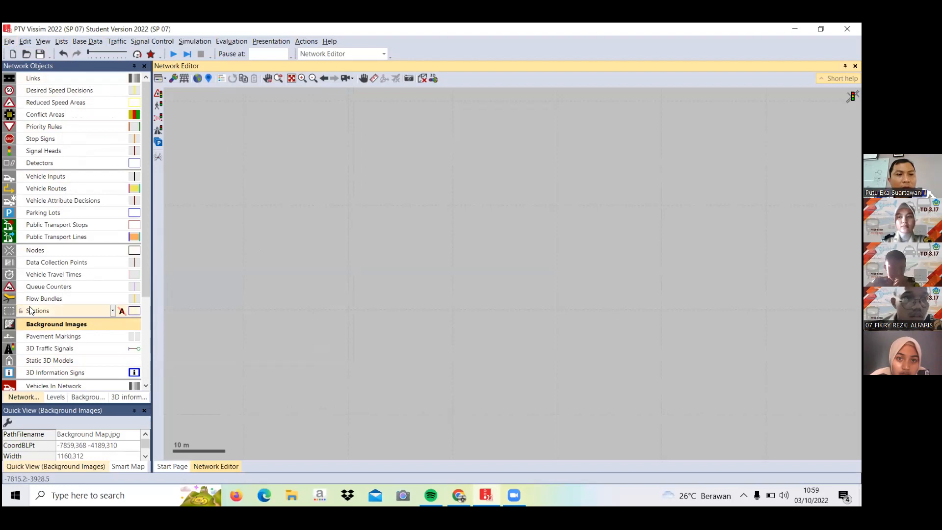
# With Links active, draw a horizontal link about 44 m long in the PTV Vissim Corridor window and give it two lanes.
pyautogui.click(80, 76)
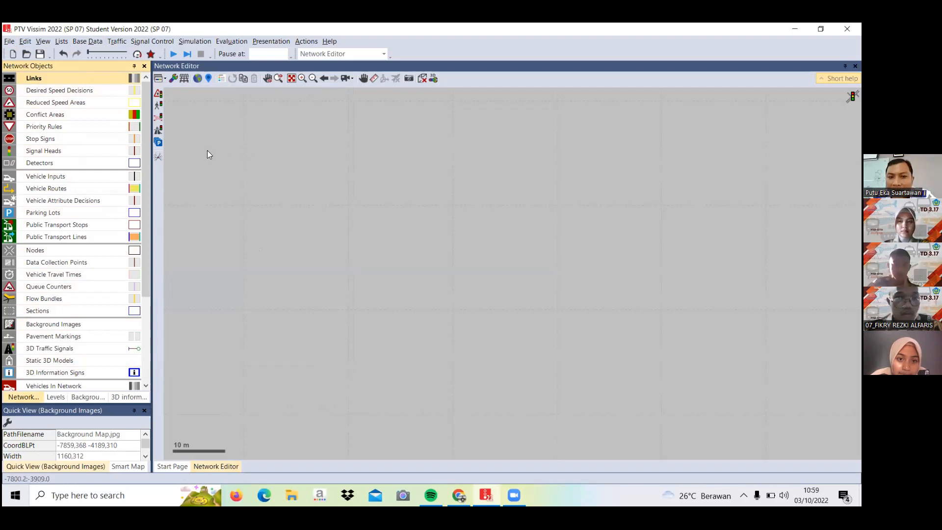
pyautogui.moveTo(186, 135); pyautogui.dragTo(453, 137)
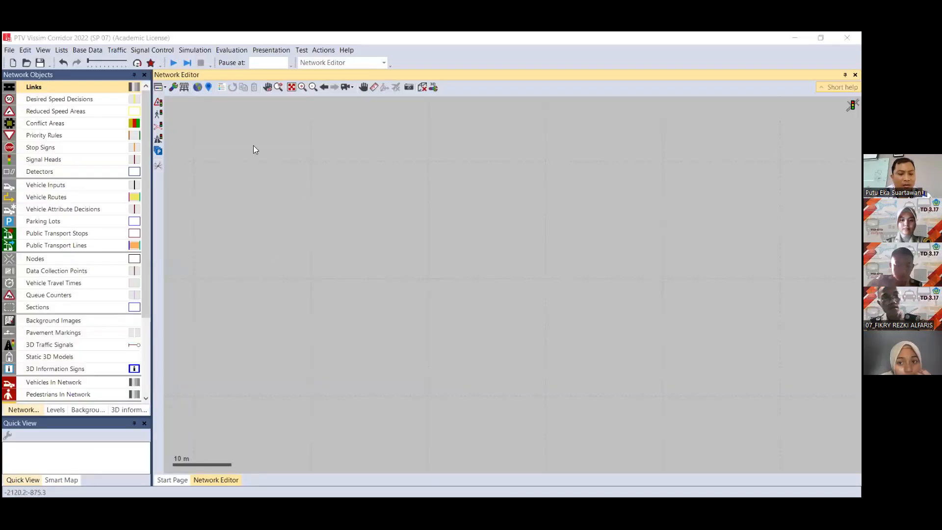
pyautogui.moveTo(236, 154)
pyautogui.mouseDown()
pyautogui.moveTo(540, 154)
pyautogui.moveTo(495, 155)
pyautogui.mouseUp()
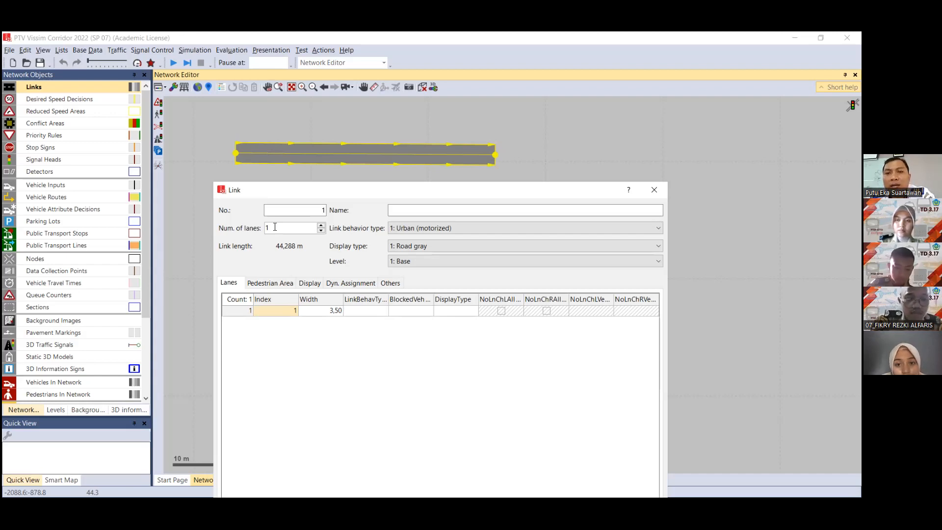
pyautogui.click(320, 225)
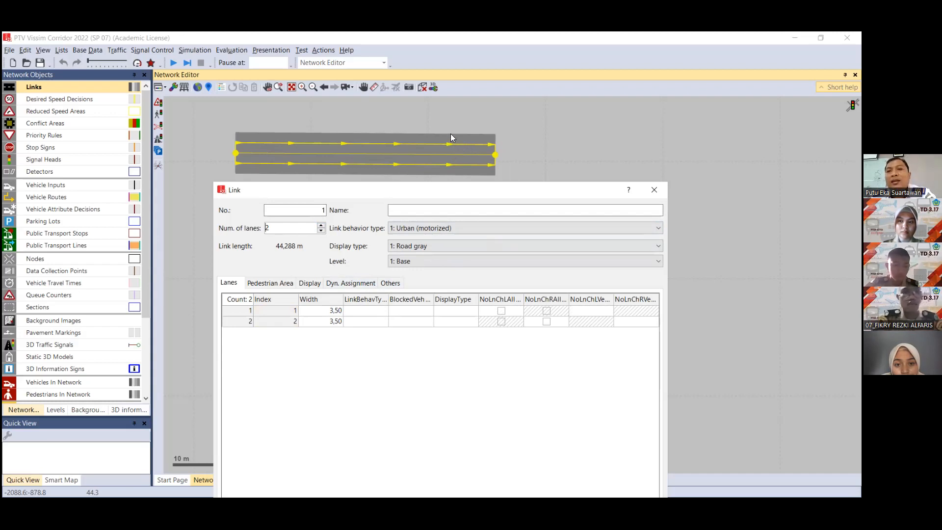
# Set the width of both lanes of the new link to 3.00 m.
pyautogui.click(326, 311)
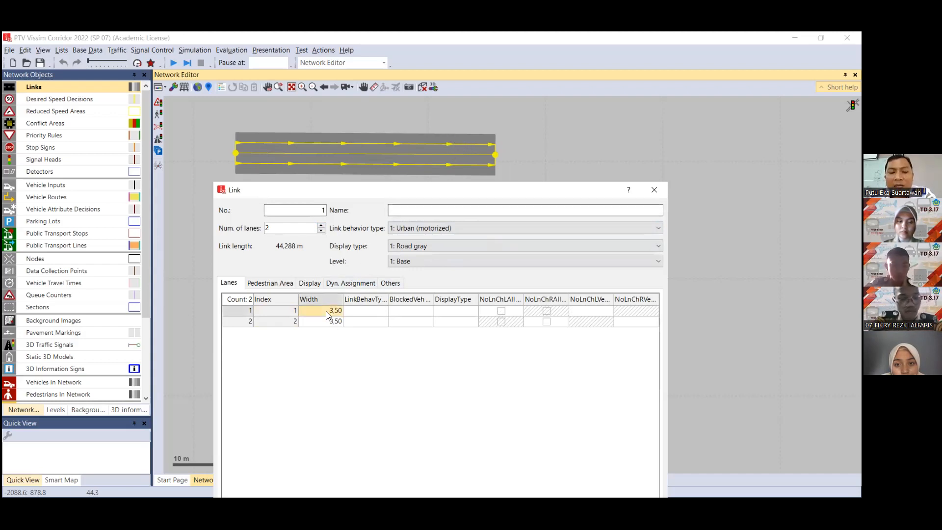
pyautogui.write('3')
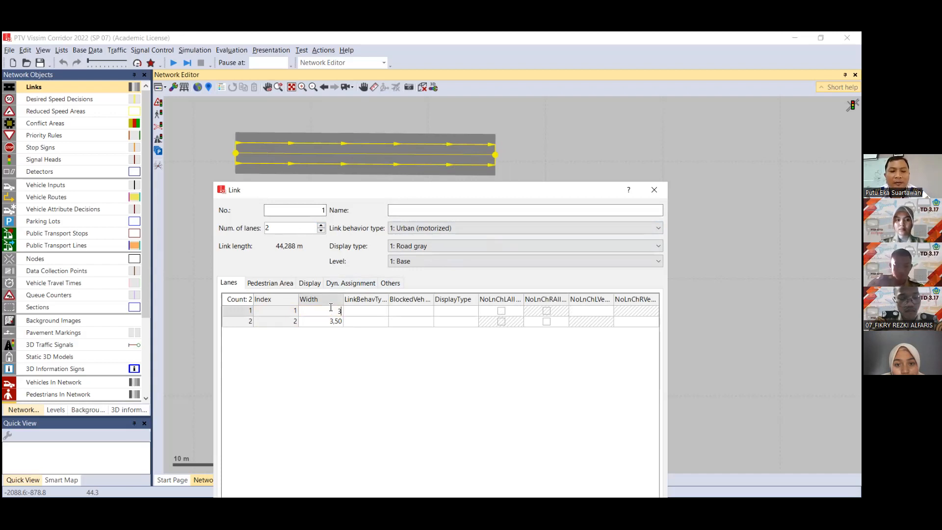
pyautogui.click(331, 321)
pyautogui.write('3')
pyautogui.press('Return')
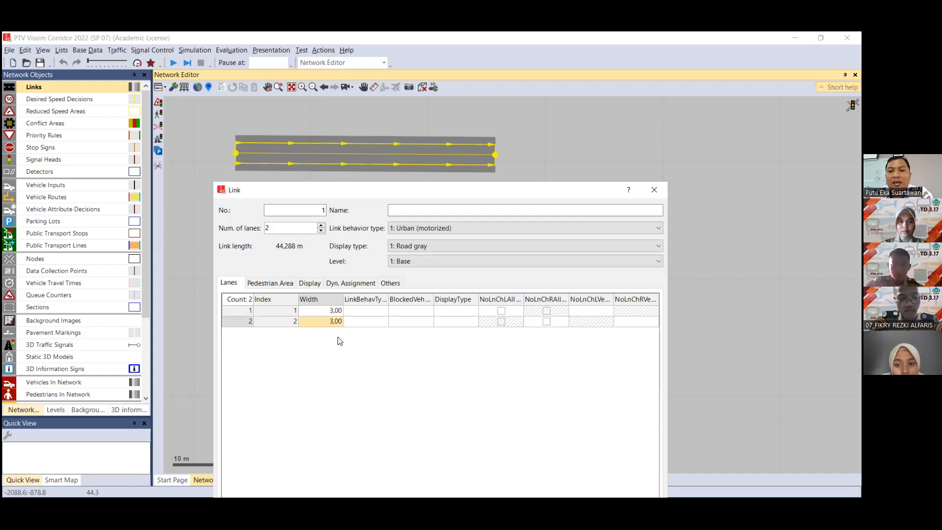
# Name the link Jalan Sudirman.
pyautogui.click(440, 210)
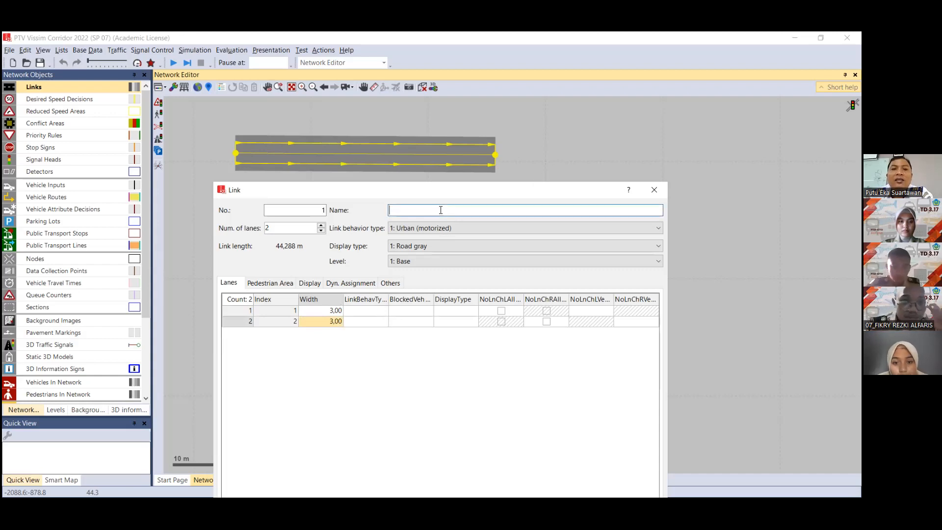
pyautogui.write('Jalan')
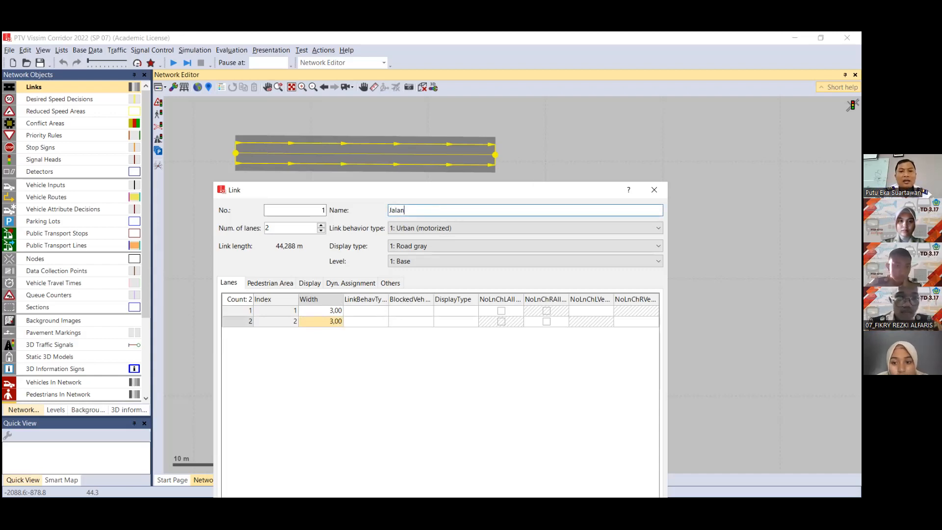
pyautogui.write(' Sudirman')
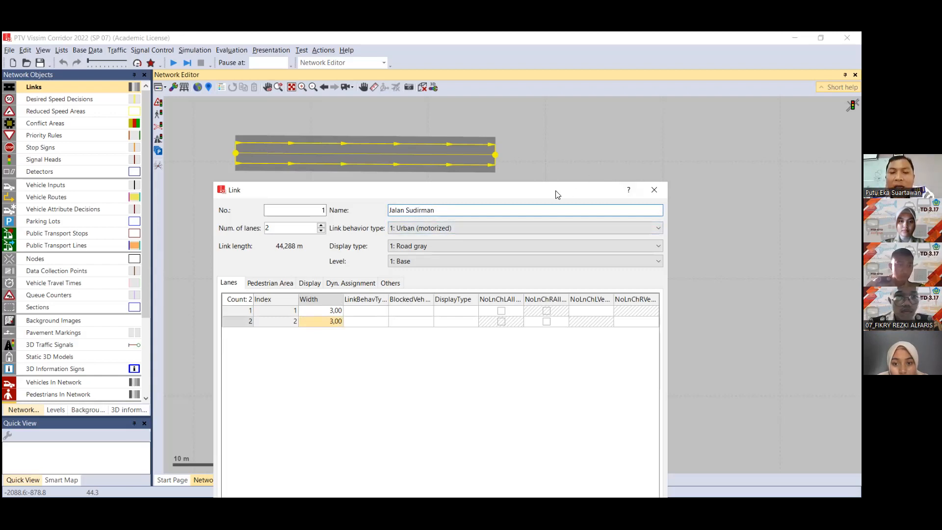
pyautogui.moveTo(560, 185); pyautogui.dragTo(563, 178)
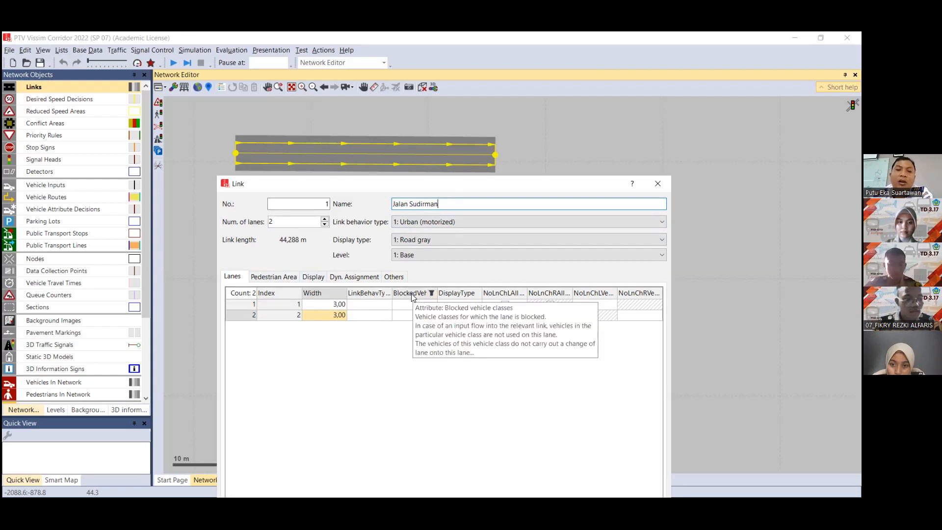
# Try blocking the Bus, Tram, Pedestrian and Bike vehicle classes on lane 1, and clear them all again.
pyautogui.click(411, 304)
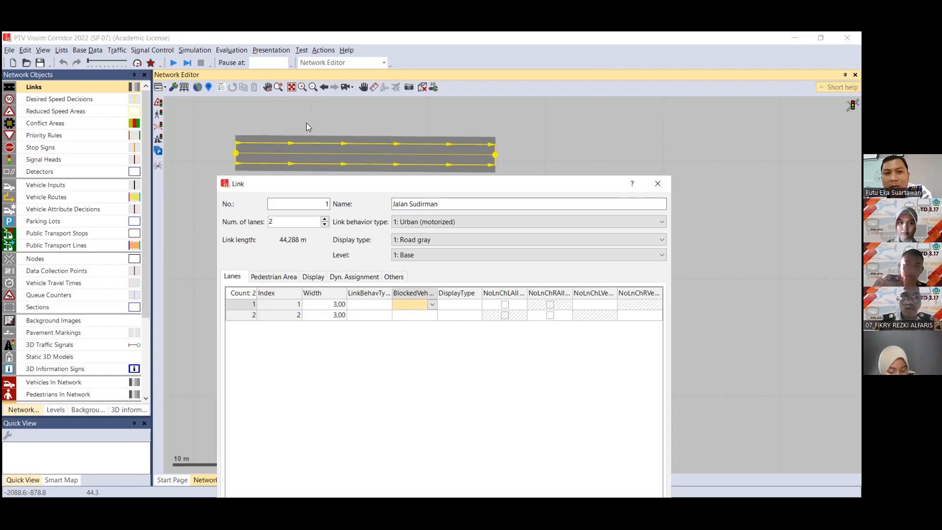
pyautogui.click(432, 304)
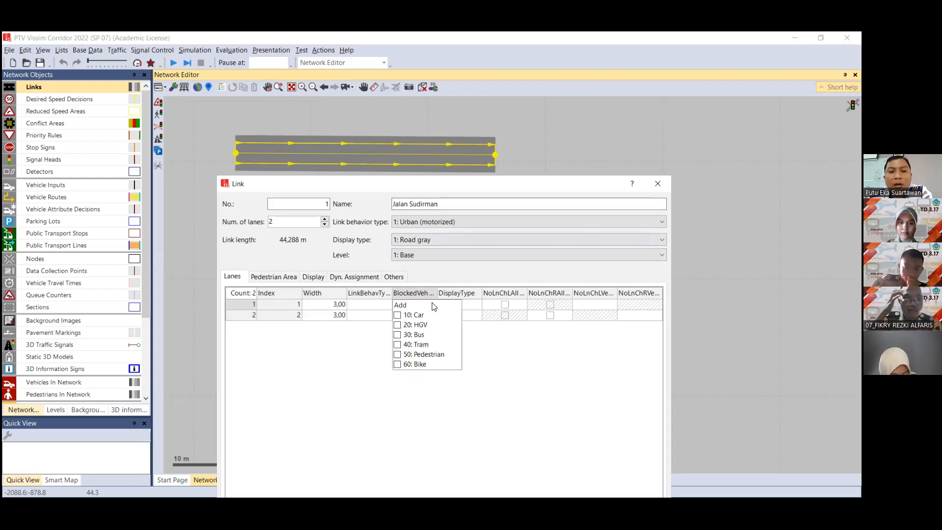
pyautogui.click(398, 365)
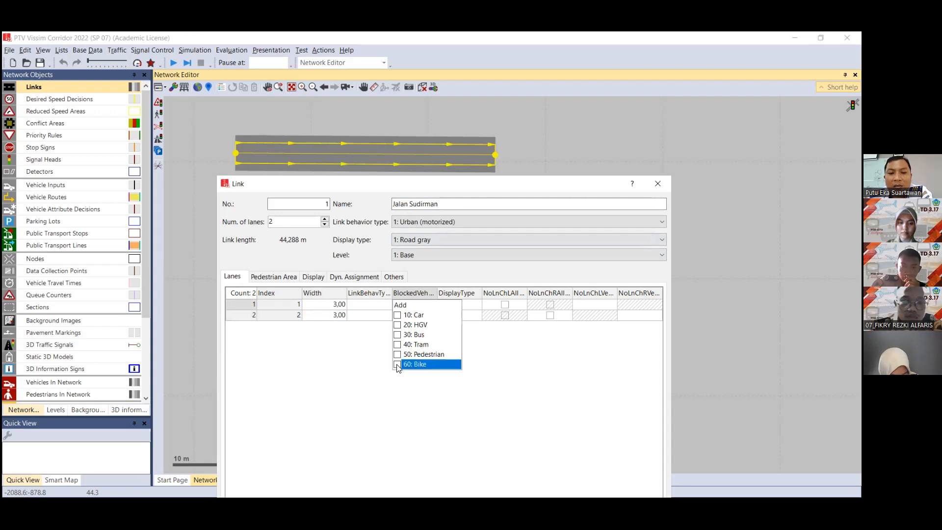
pyautogui.click(398, 365)
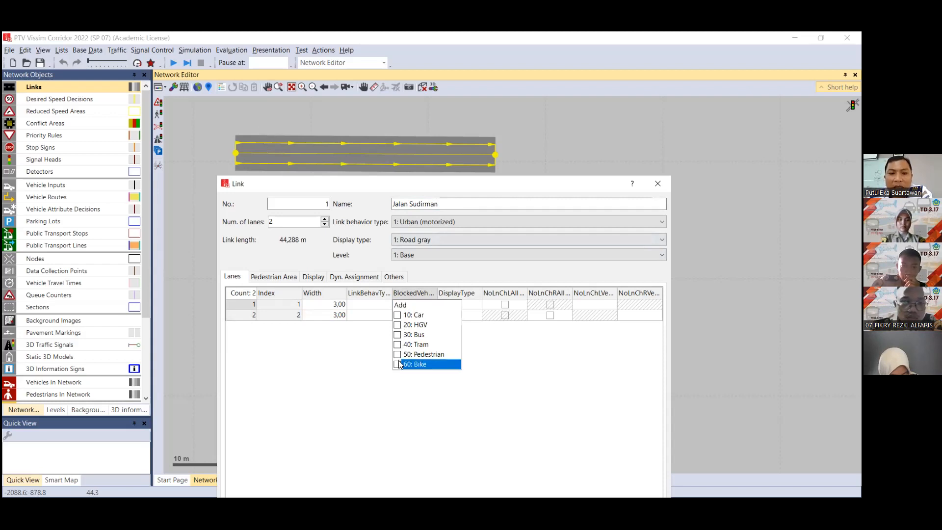
pyautogui.click(397, 365)
pyautogui.click(398, 355)
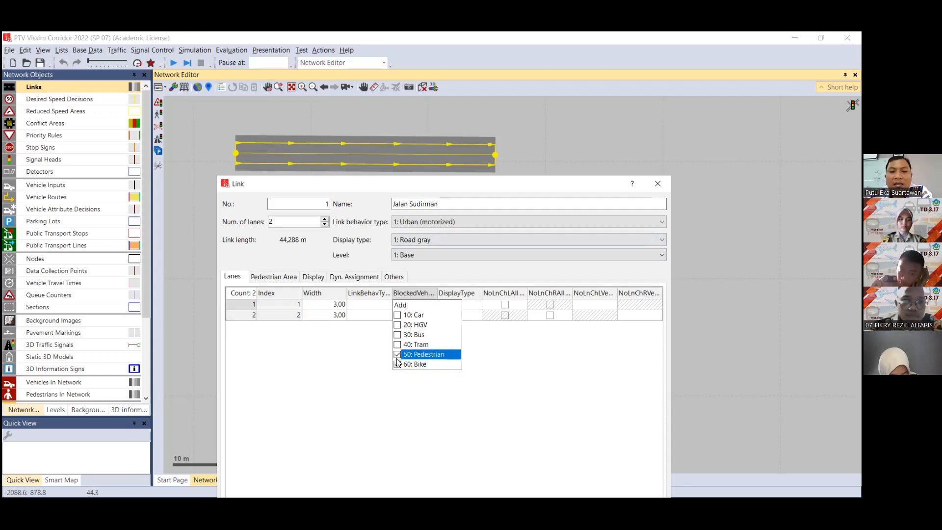
pyautogui.click(397, 345)
pyautogui.click(398, 335)
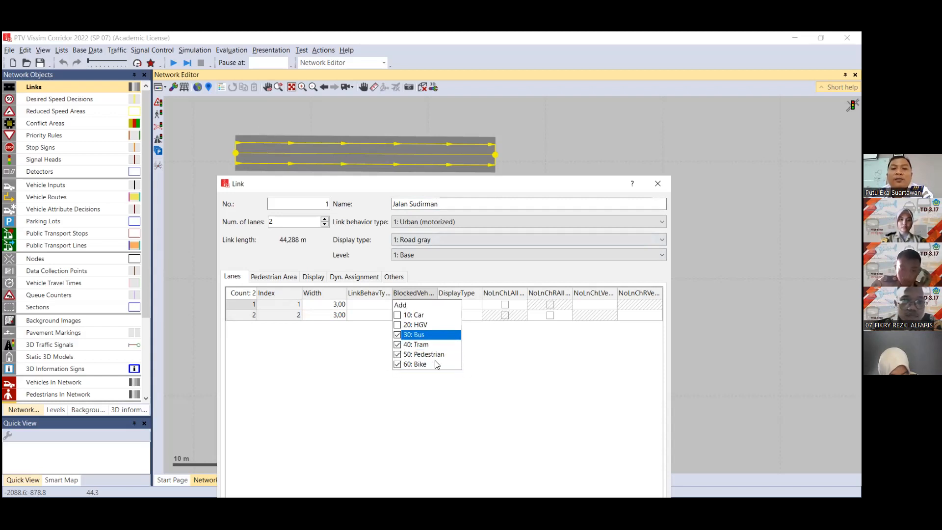
pyautogui.click(397, 345)
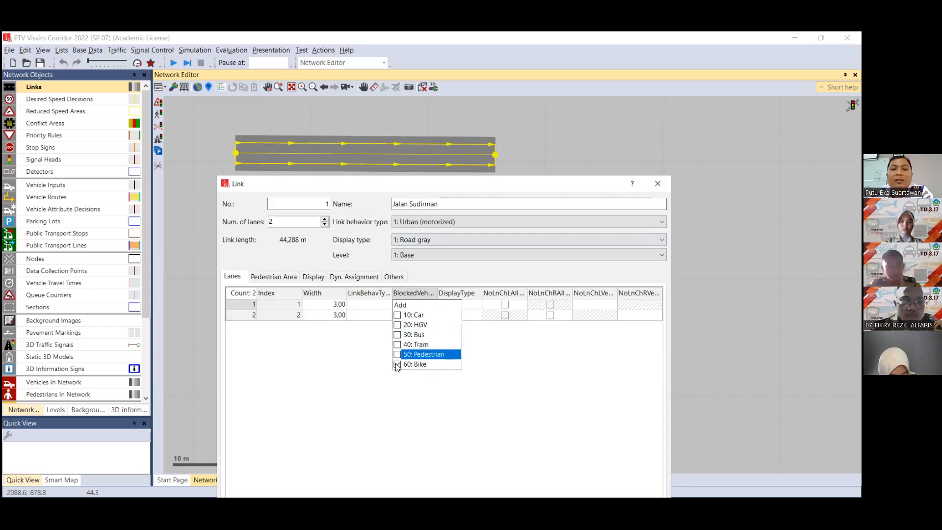
pyautogui.click(503, 374)
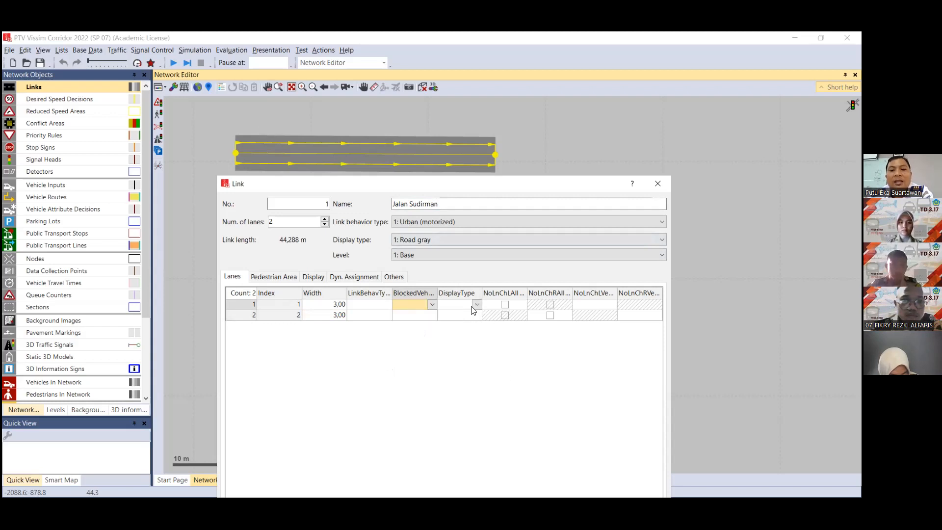
# Try defining the link as a pedestrian area, and turn the option off again.
pyautogui.click(269, 278)
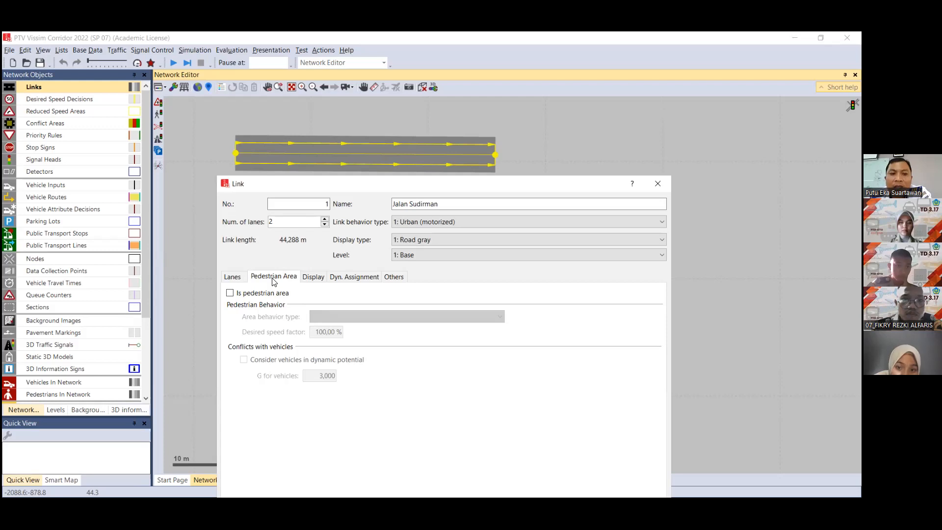
pyautogui.click(230, 294)
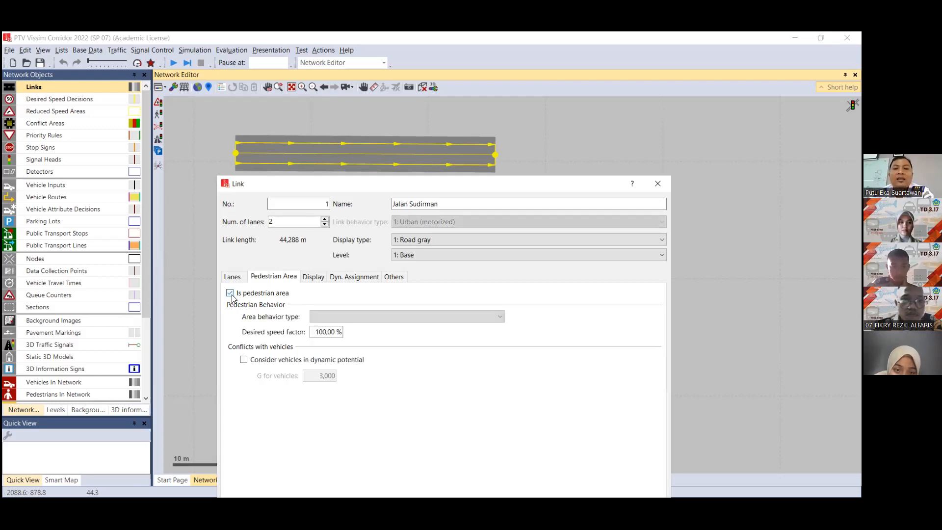
pyautogui.click(230, 294)
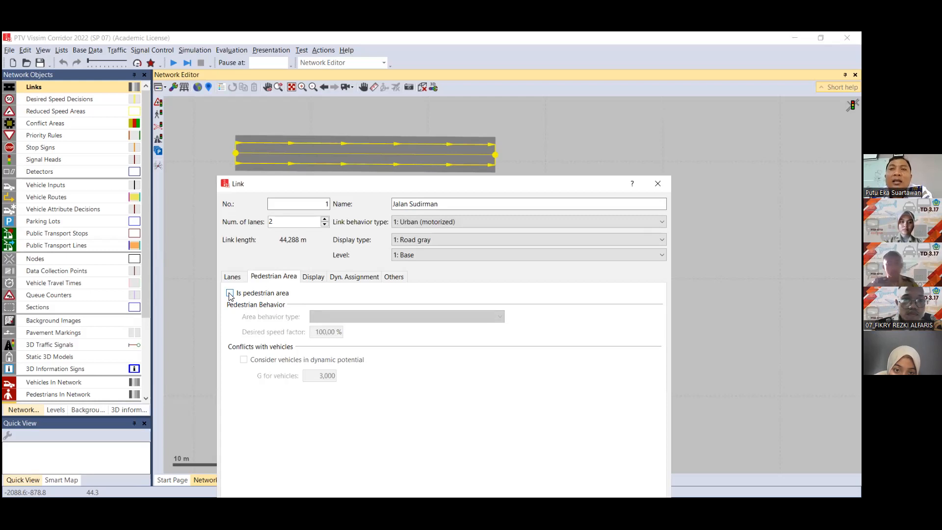
pyautogui.click(231, 293)
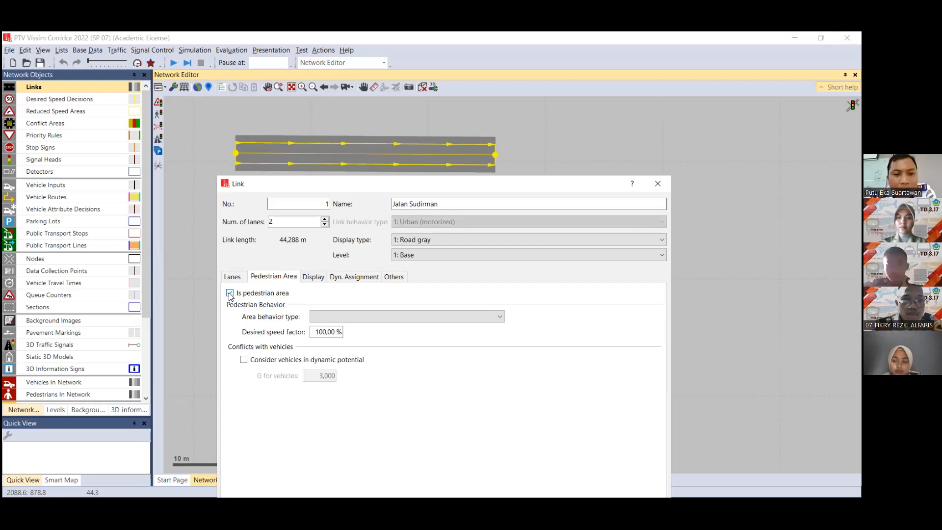
pyautogui.click(230, 294)
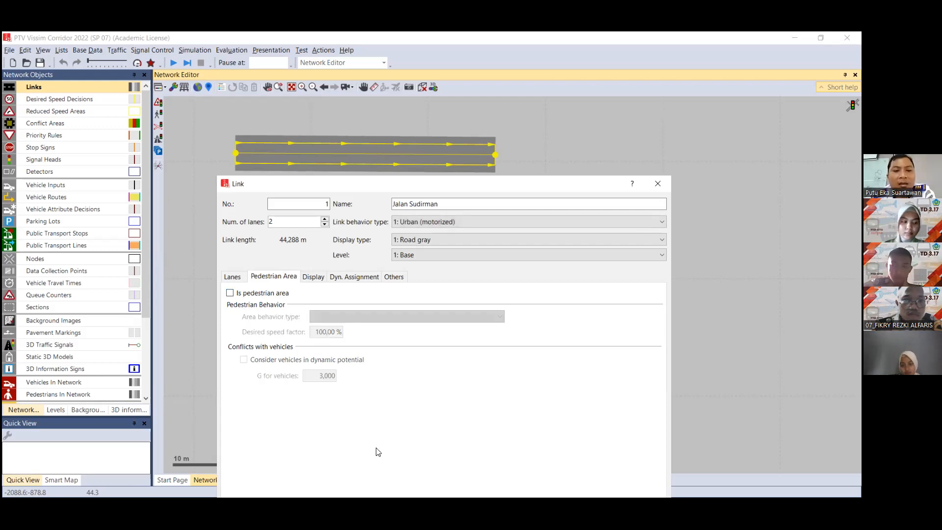
# Review the link's display, dynamic assignment and evaluation settings, and accept the link with its two lanes.
pyautogui.click(313, 278)
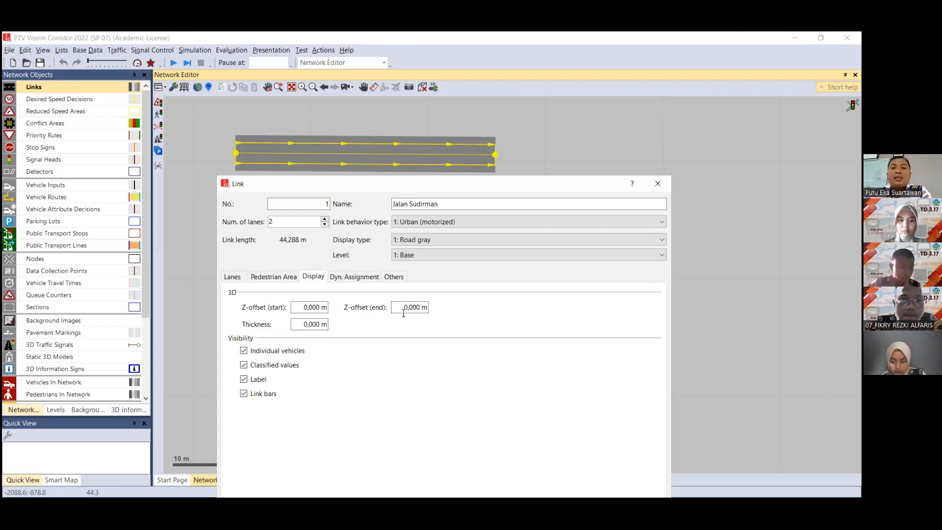
pyautogui.click(374, 276)
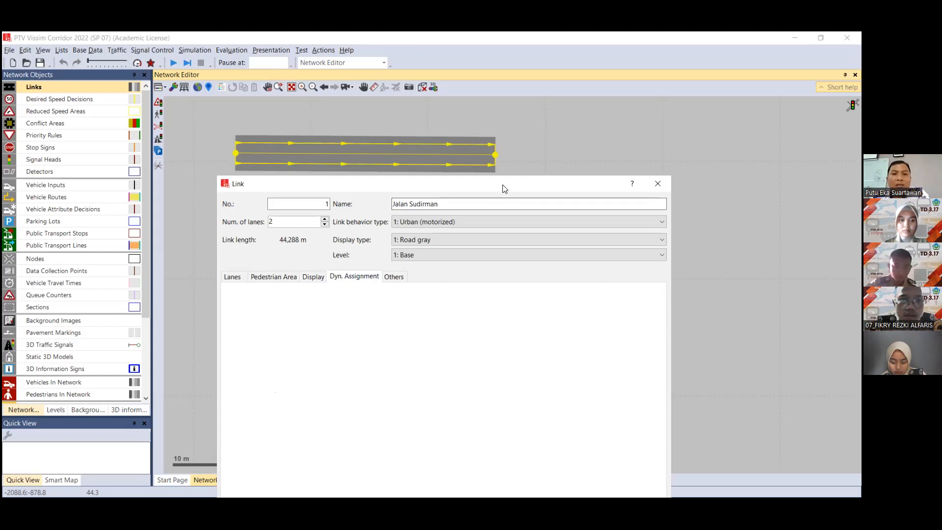
pyautogui.moveTo(502, 184); pyautogui.dragTo(523, 99)
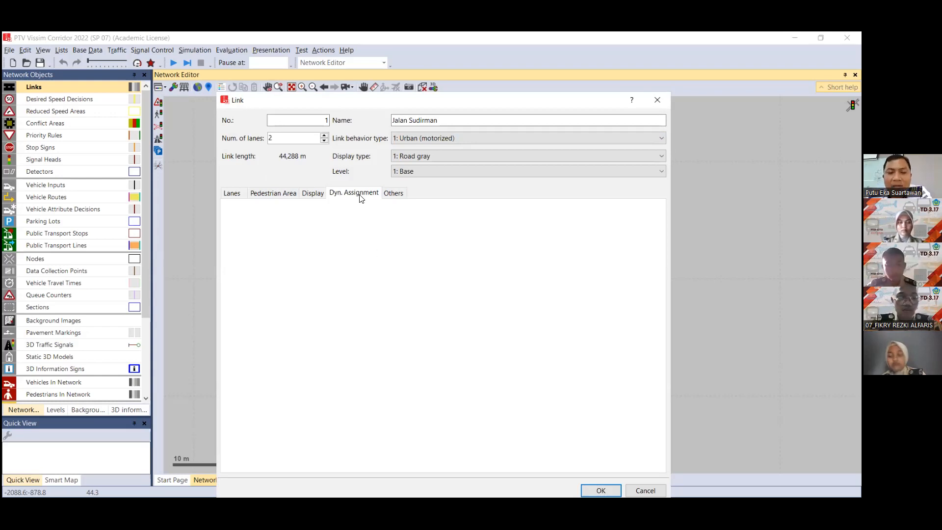
pyautogui.click(388, 195)
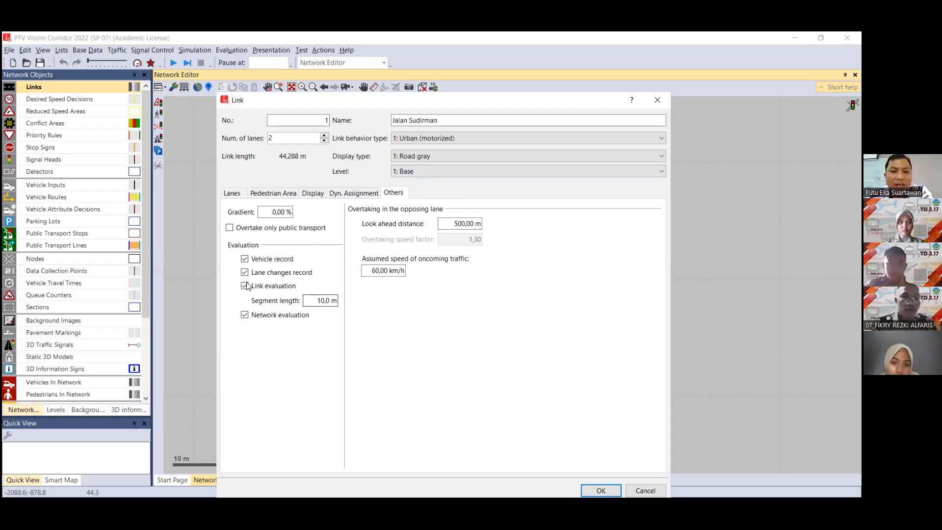
pyautogui.click(234, 194)
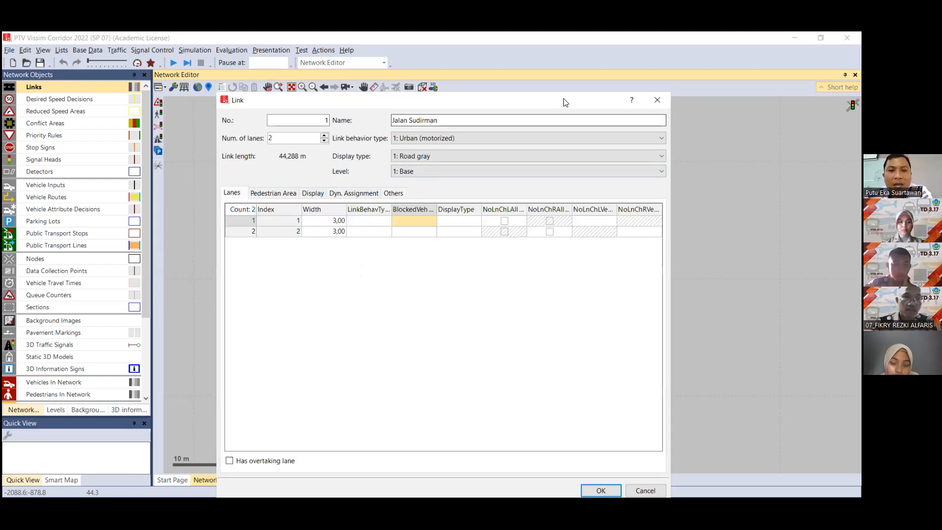
pyautogui.moveTo(551, 102); pyautogui.dragTo(552, 83)
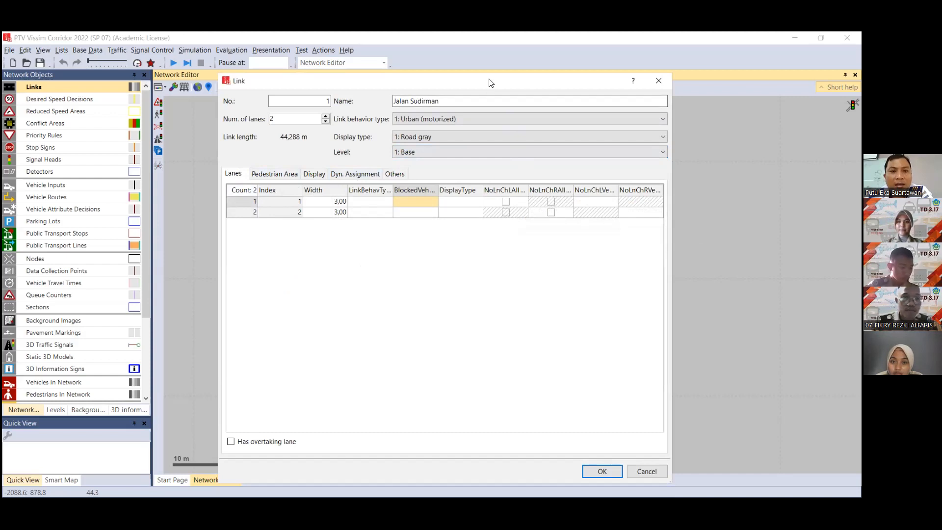
pyautogui.moveTo(491, 82); pyautogui.dragTo(492, 82)
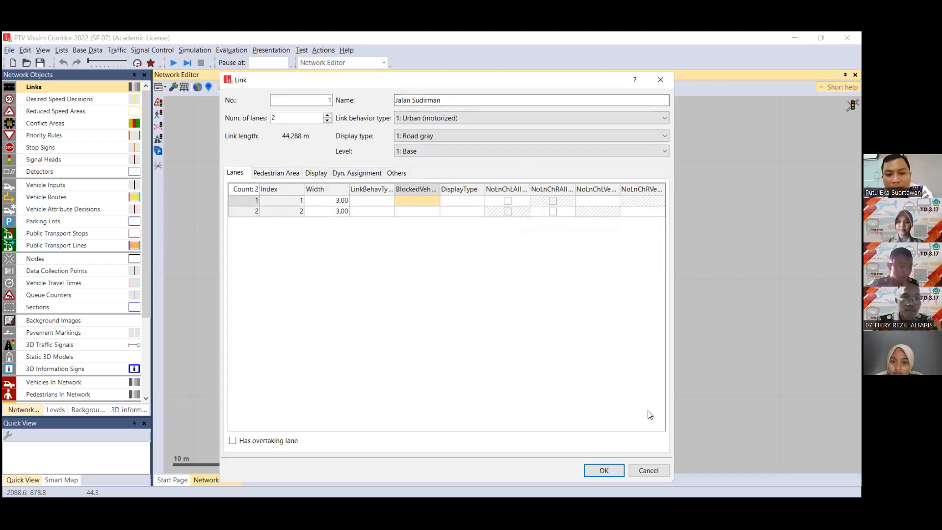
pyautogui.click(604, 470)
# Lengthen the Jalan Sudirman link by moving both its start point and its end point outward.
pyautogui.click(416, 146)
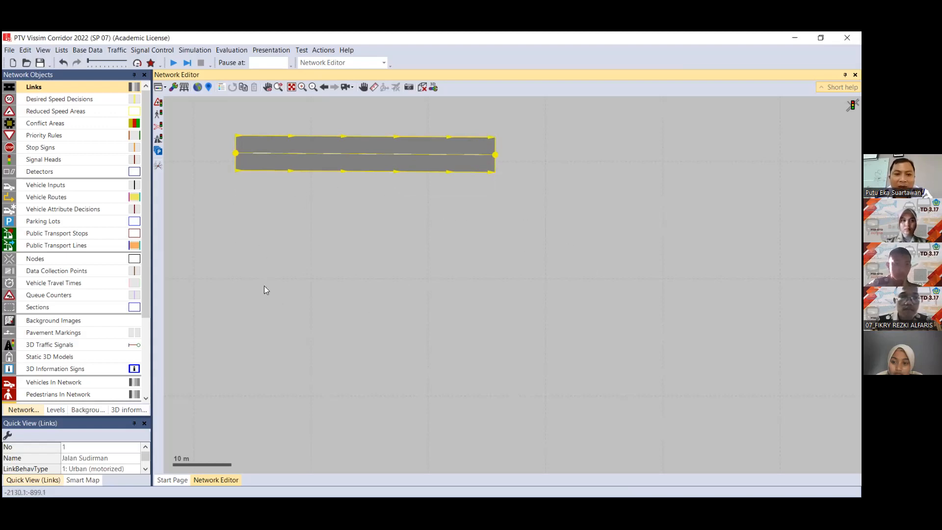
pyautogui.moveTo(236, 153); pyautogui.dragTo(192, 162)
pyautogui.moveTo(495, 155); pyautogui.dragTo(659, 162)
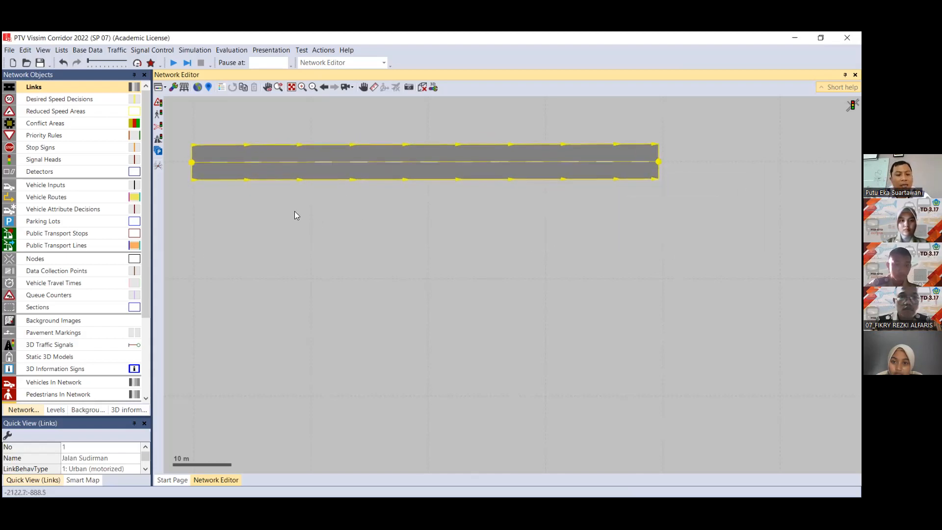
# Check which editing commands are available for the Jalan Sudirman link, and select the link again.
pyautogui.rightClick(252, 159)
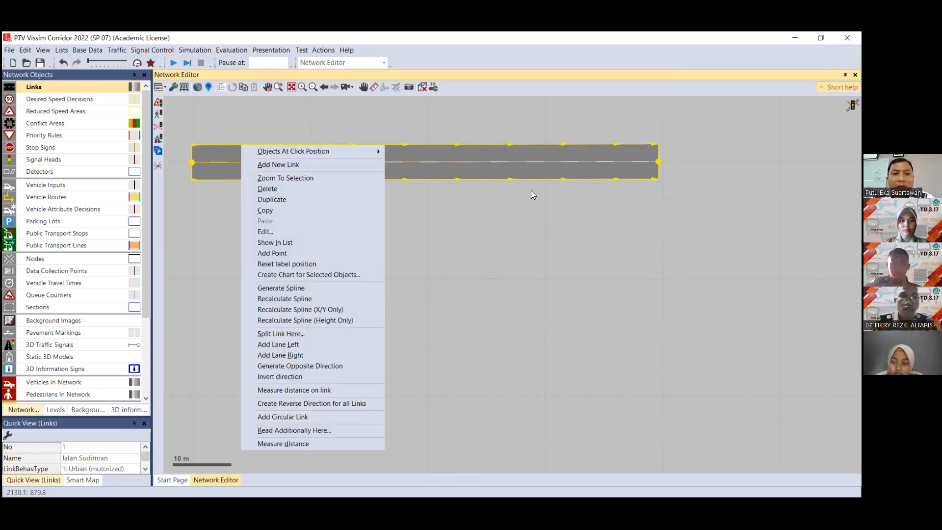
pyautogui.click(527, 201)
pyautogui.click(251, 157)
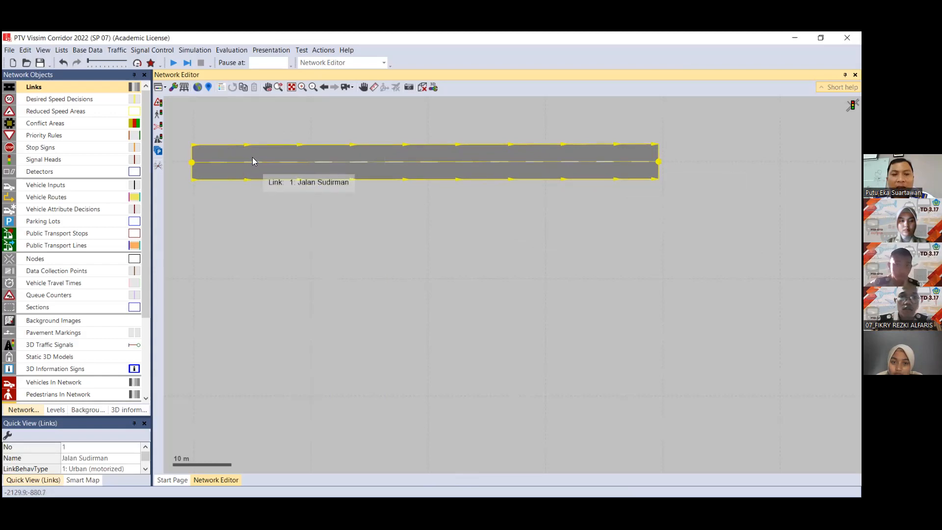
# Add two intermediate points along the first part of the Jalan Sudirman link and move them downward to bend the road.
pyautogui.rightClick(243, 160)
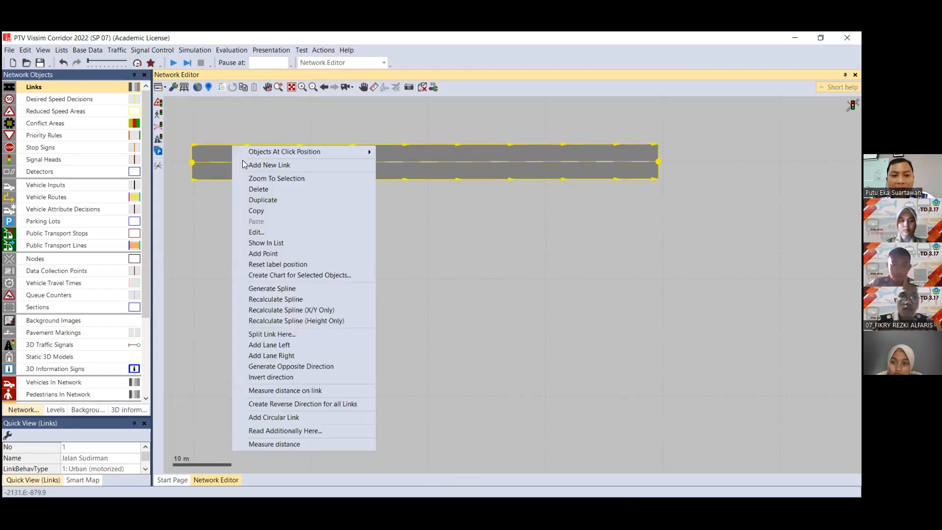
pyautogui.click(260, 254)
pyautogui.moveTo(242, 162); pyautogui.dragTo(249, 187)
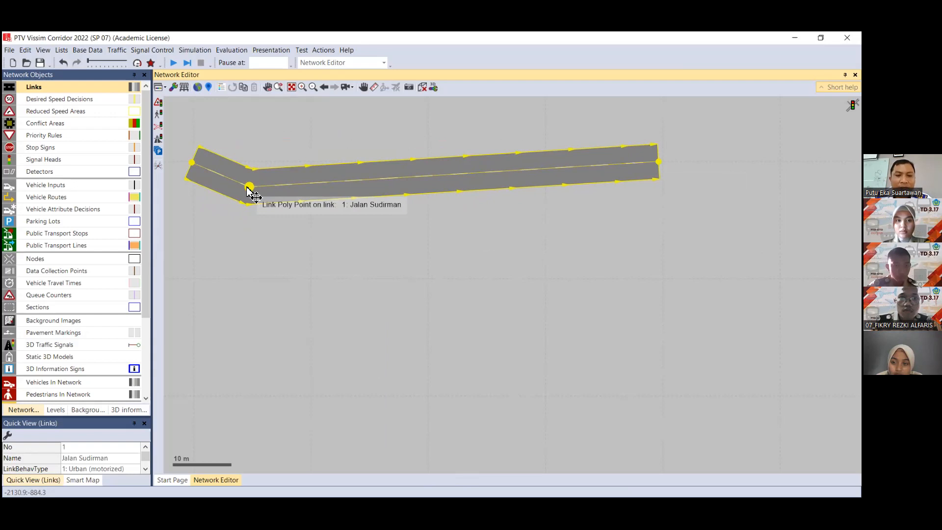
pyautogui.doubleClick(318, 183)
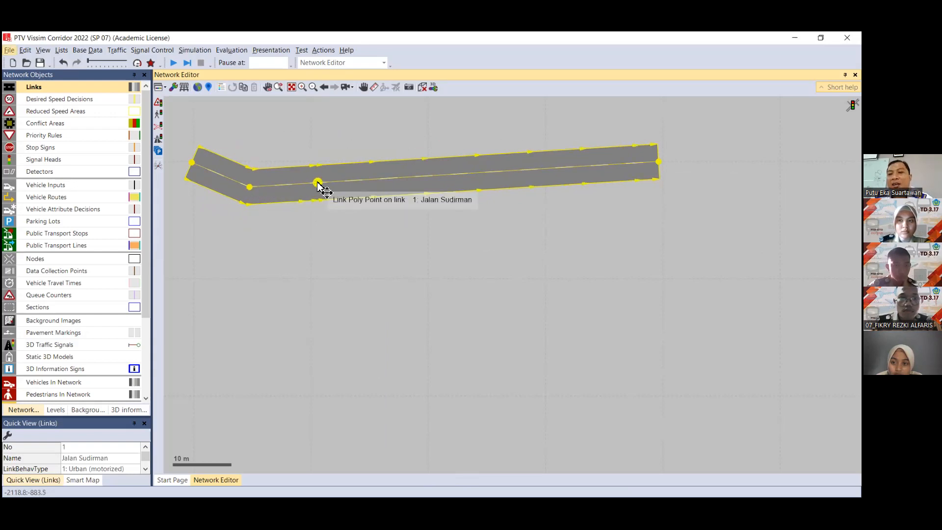
pyautogui.moveTo(318, 185); pyautogui.dragTo(319, 220)
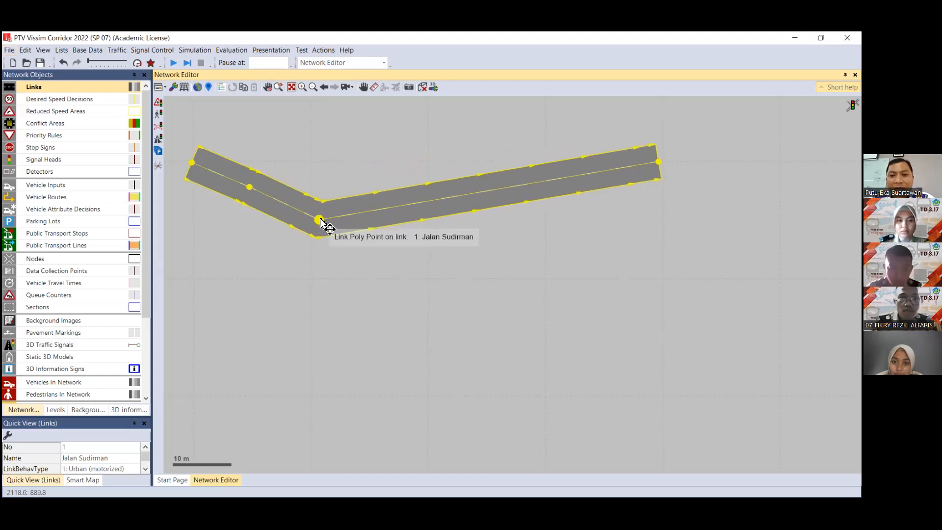
# Add four more points along the rest of the link, offset them into a zigzag, and move the link's end point slightly down and outward.
pyautogui.doubleClick(387, 208)
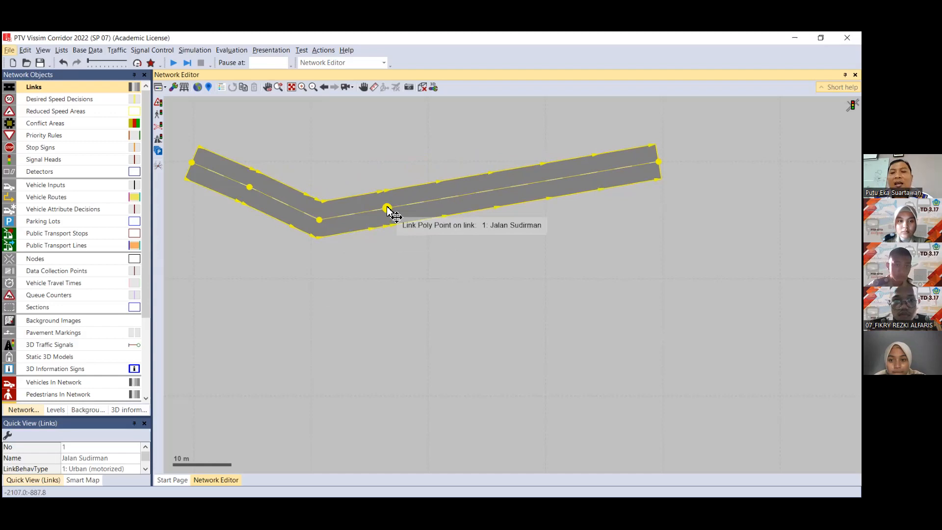
pyautogui.moveTo(387, 208); pyautogui.dragTo(471, 209)
pyautogui.doubleClick(448, 197)
pyautogui.doubleClick(530, 191)
pyautogui.moveTo(530, 191); pyautogui.dragTo(547, 176)
pyautogui.press('alt')
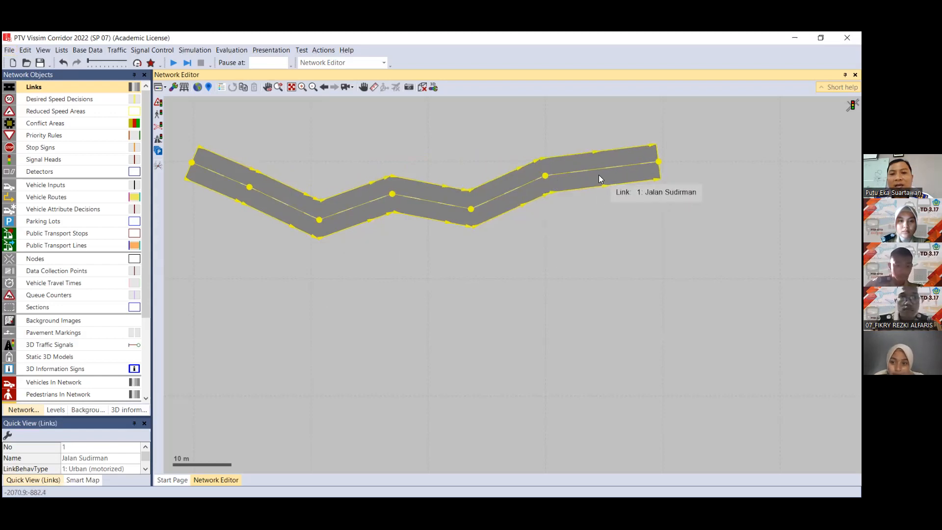
pyautogui.doubleClick(602, 168)
pyautogui.moveTo(601, 169); pyautogui.dragTo(608, 178)
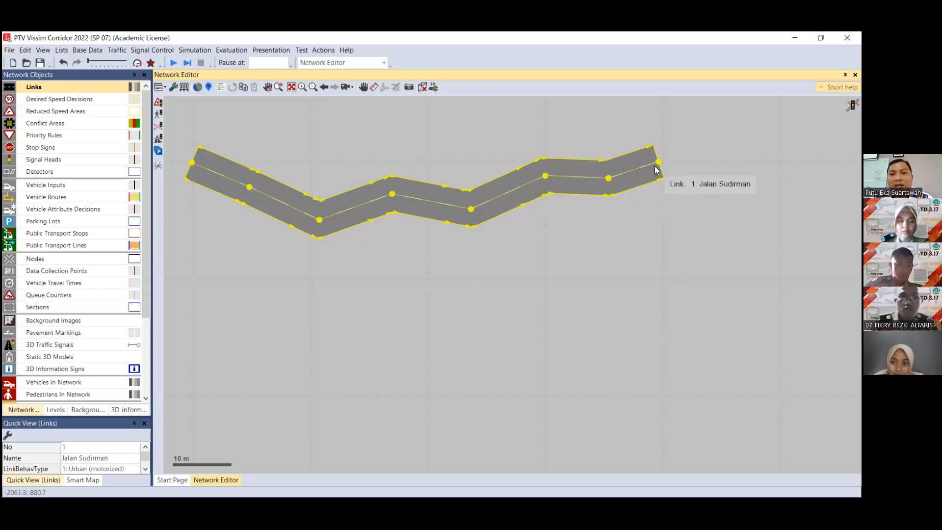
pyautogui.moveTo(658, 162); pyautogui.dragTo(669, 176)
pyautogui.click(641, 246)
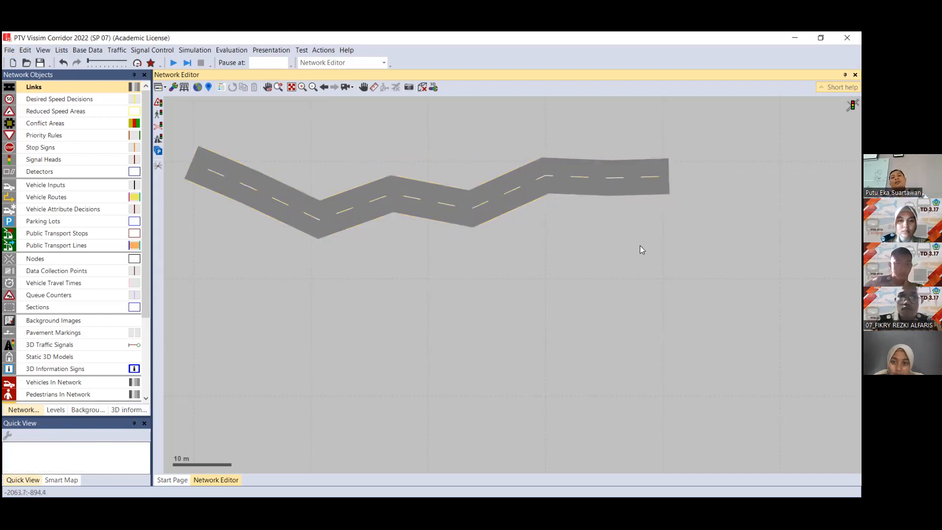
# Generate the opposite direction of the zigzag Jalan Sudirman link with 2 lanes.
pyautogui.click(466, 210)
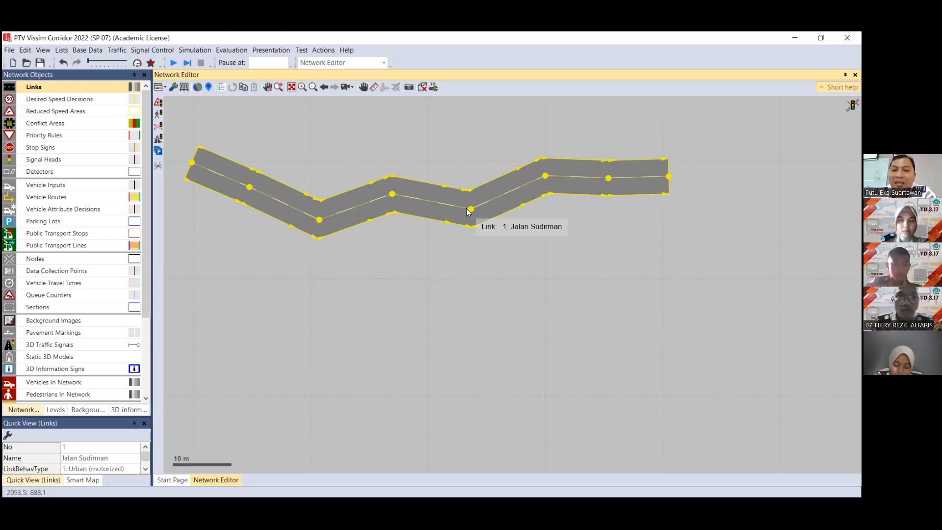
pyautogui.rightClick(506, 193)
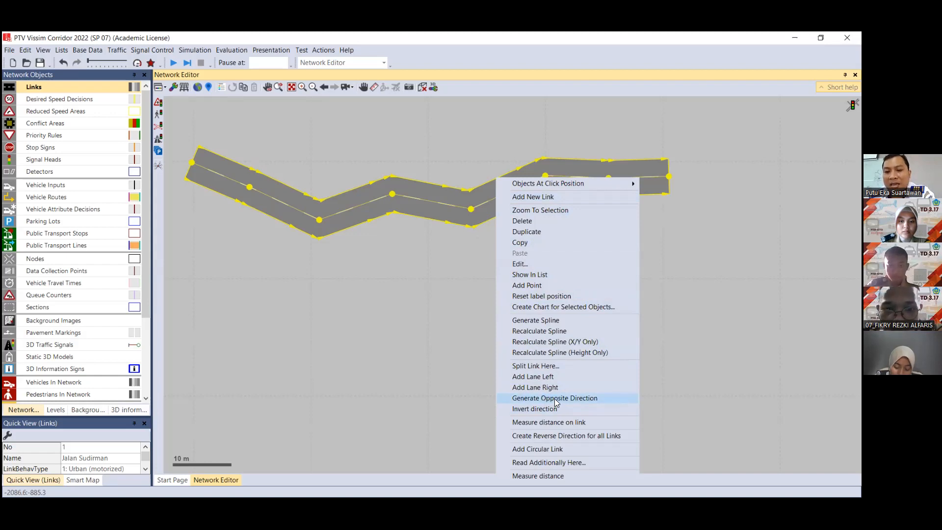
pyautogui.click(462, 246)
pyautogui.click(495, 190)
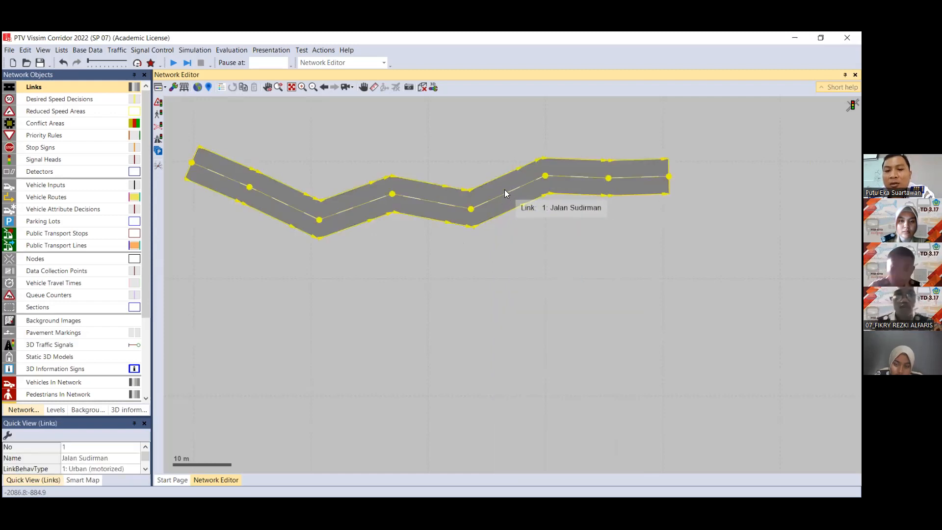
pyautogui.rightClick(506, 193)
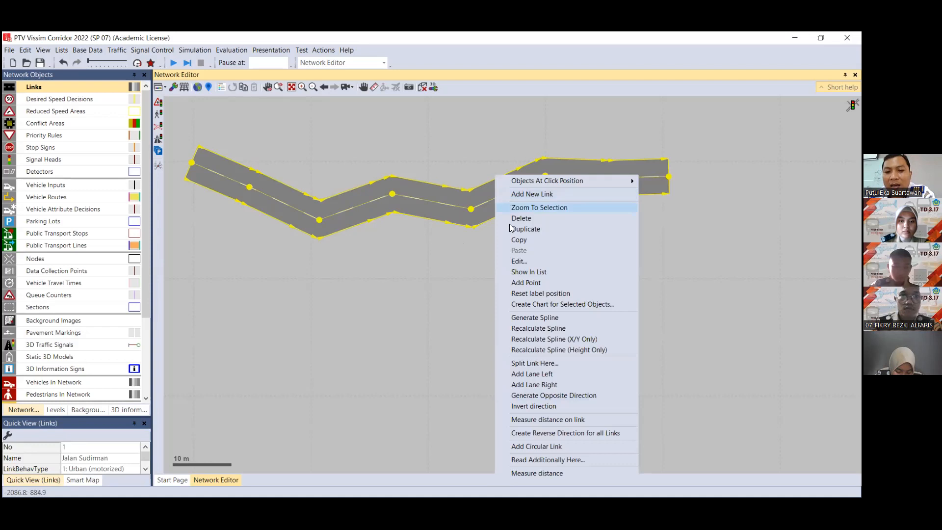
pyautogui.click(525, 400)
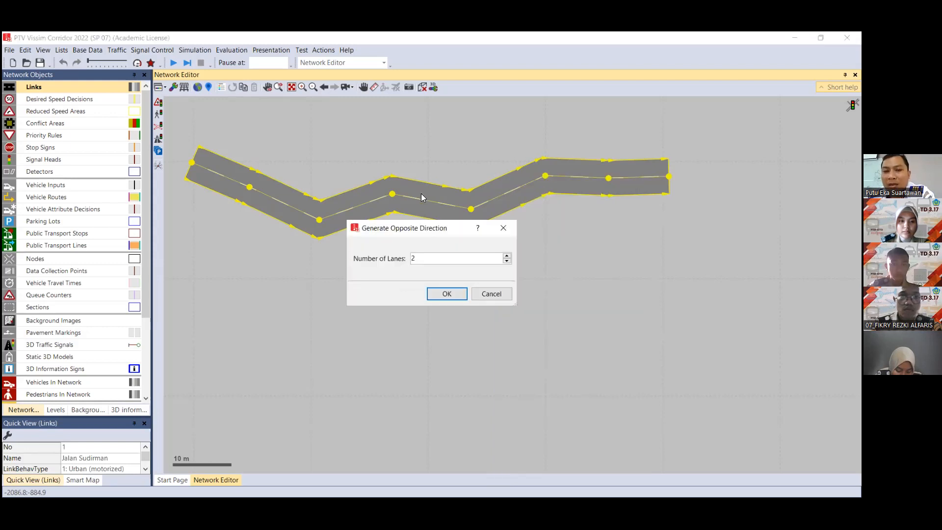
pyautogui.click(445, 293)
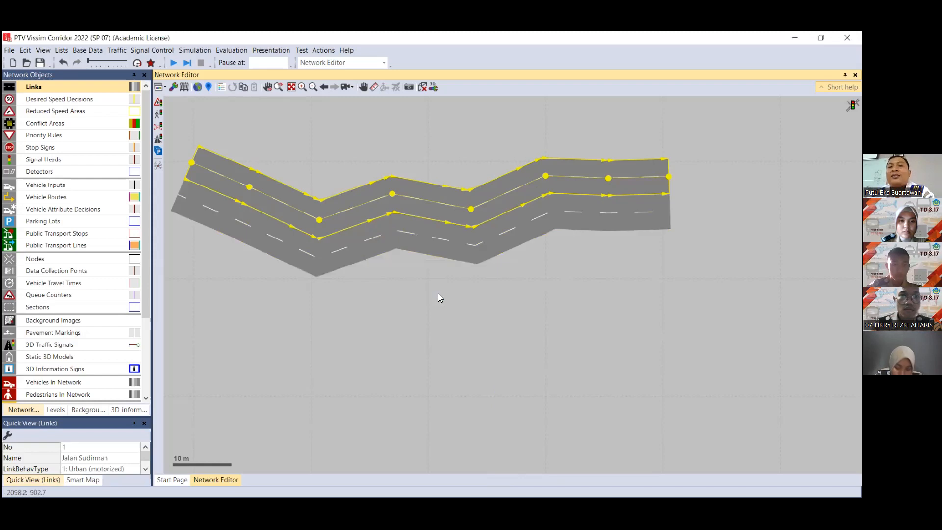
# Compare the travel directions of the original link and its opposite-direction link by selecting each, and clear the selection.
pyautogui.click(537, 219)
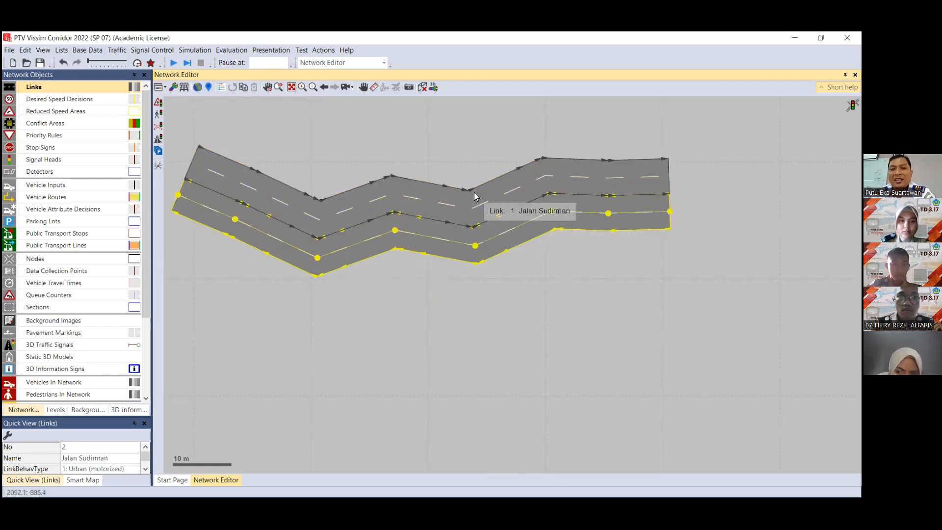
pyautogui.click(460, 206)
pyautogui.click(494, 231)
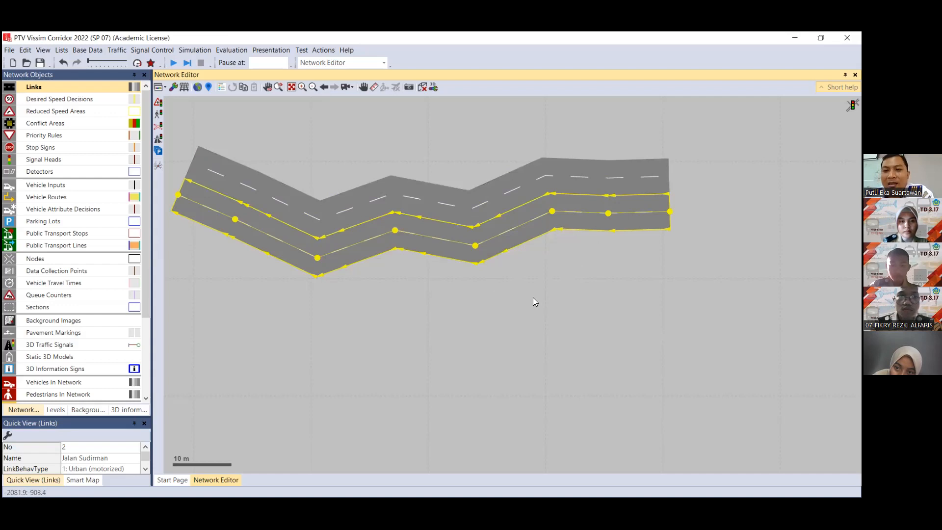
pyautogui.scroll(-1, 533, 298)
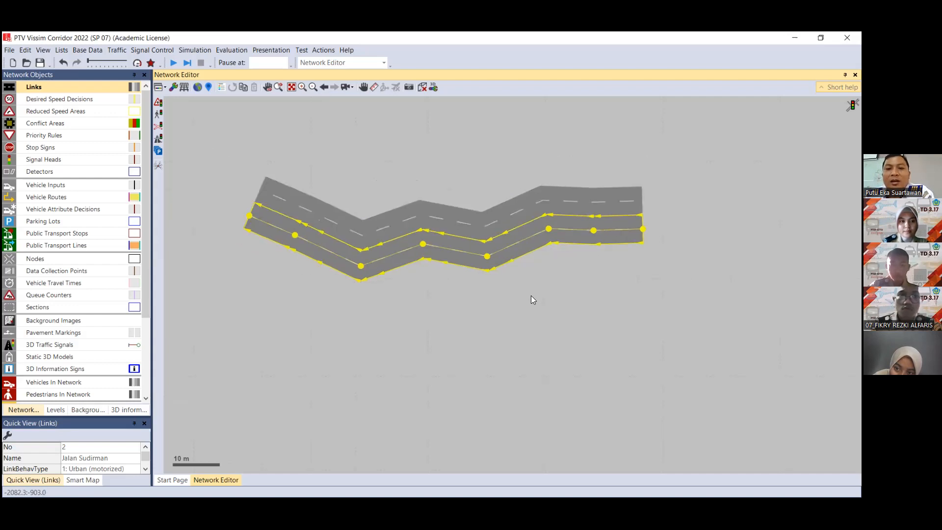
pyautogui.click(609, 277)
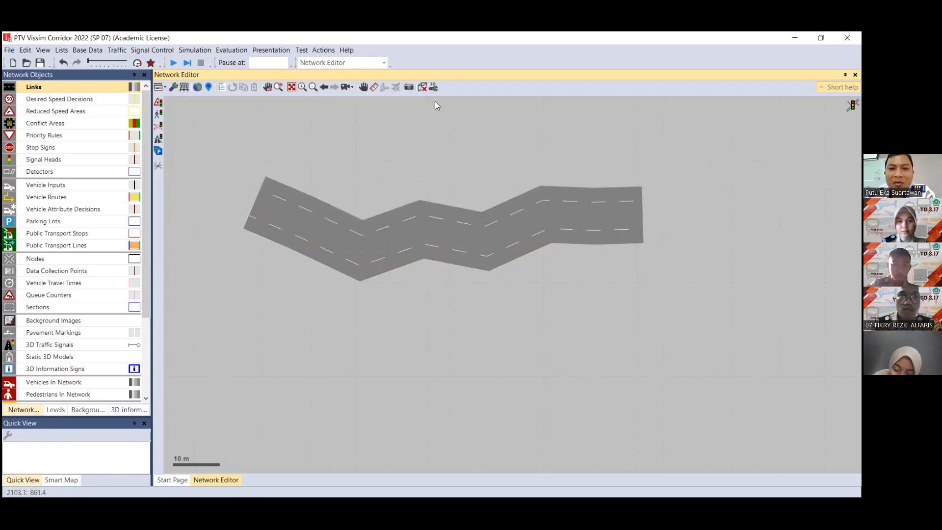
# Draw a vertical two-lane link about 39 m long, running upward to just below and beyond the zigzag road's end.
pyautogui.click(363, 87)
pyautogui.moveTo(536, 273); pyautogui.dragTo(418, 246)
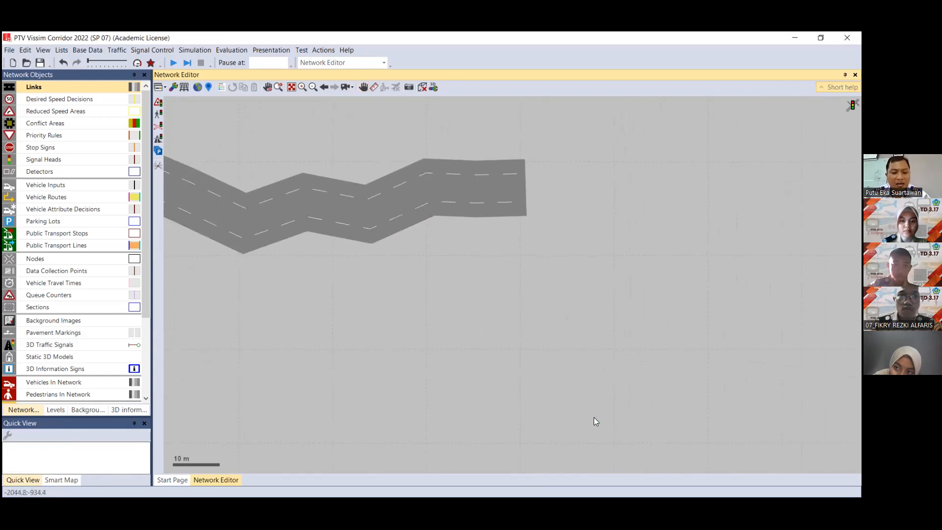
pyautogui.press('alt')
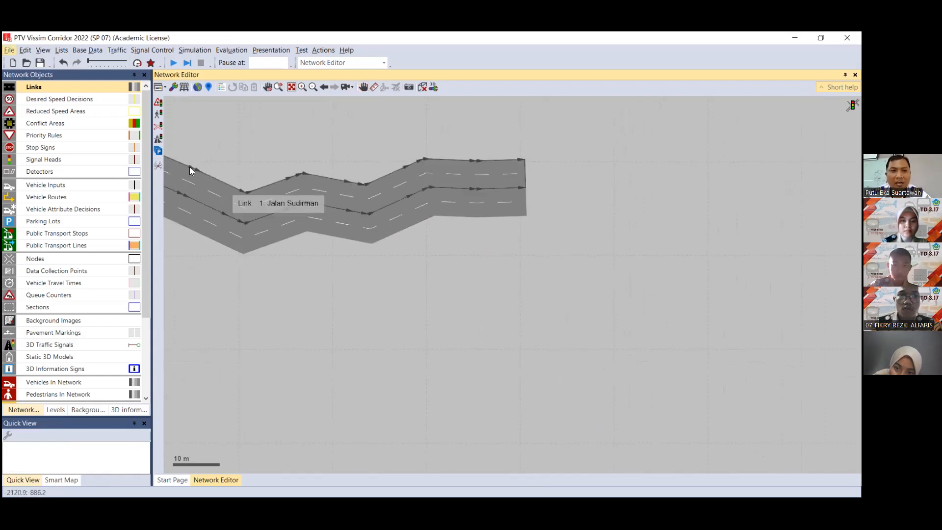
pyautogui.press('alt')
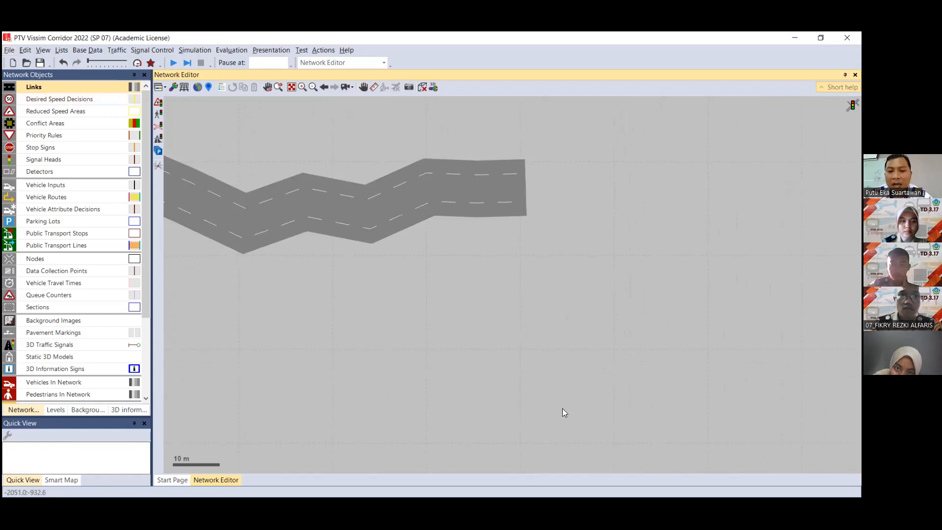
pyautogui.moveTo(563, 408); pyautogui.dragTo(559, 224)
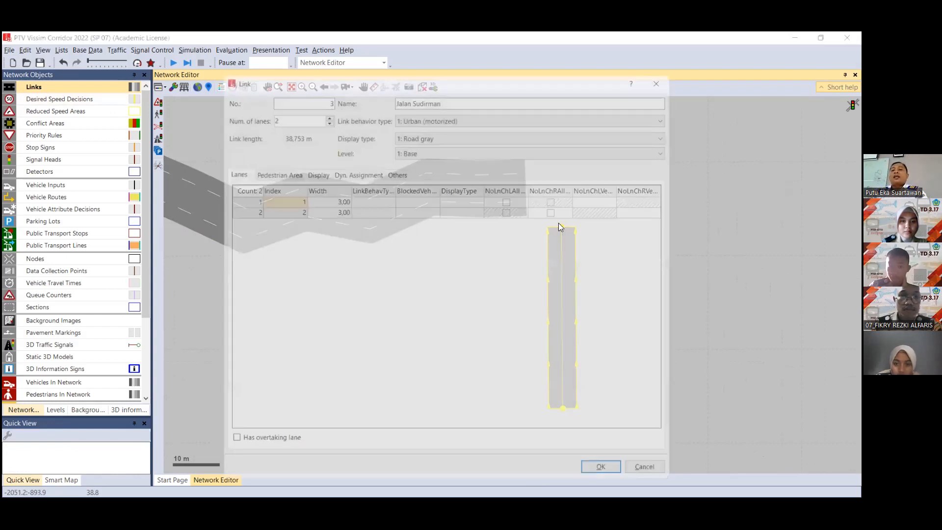
pyautogui.click(598, 468)
# Generate the opposite direction of the new vertical link with 2 lanes.
pyautogui.click(574, 267)
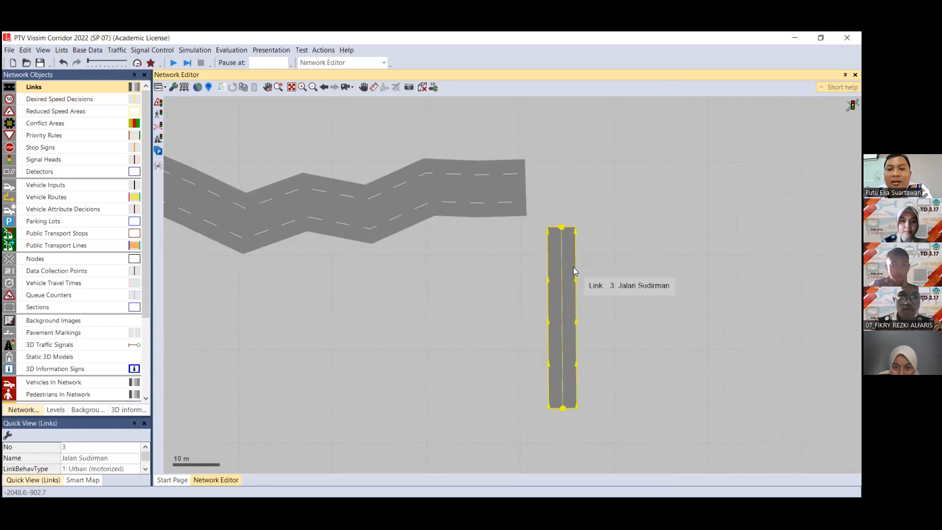
pyautogui.rightClick(567, 268)
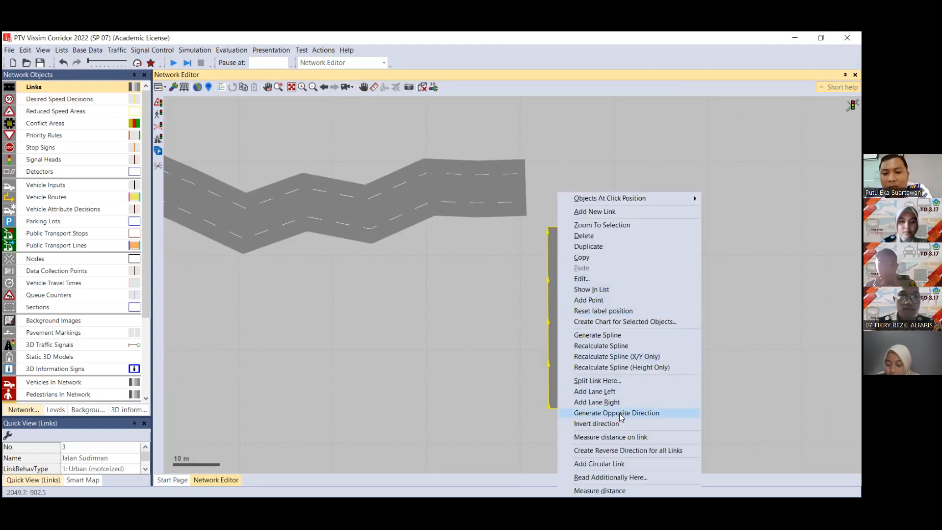
pyautogui.press('Return')
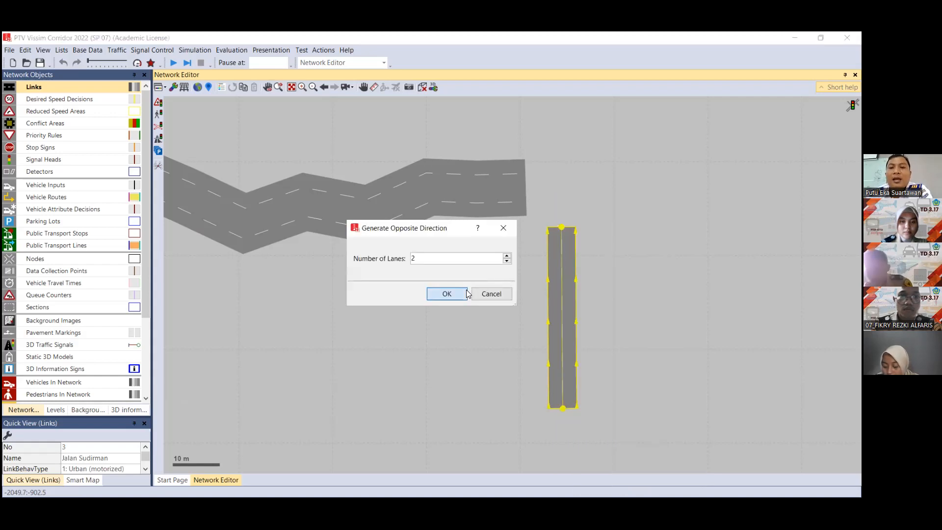
pyautogui.press('Return')
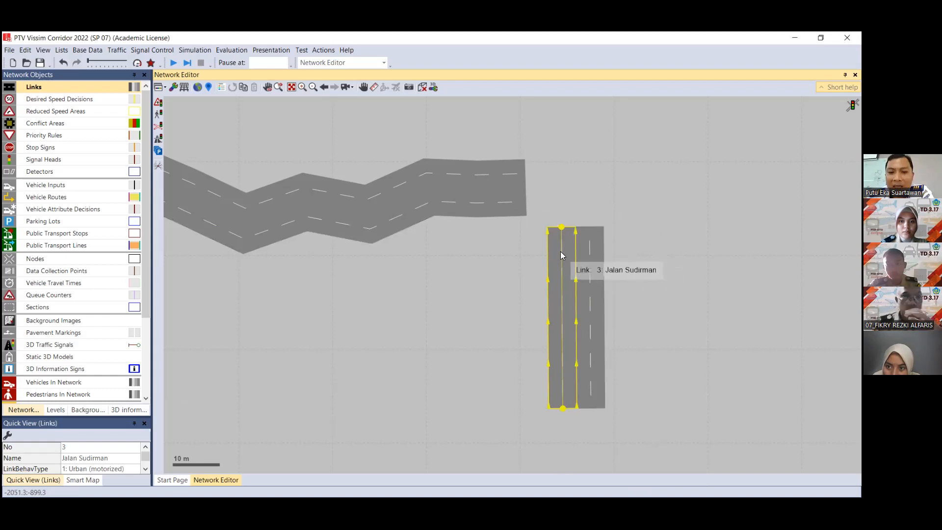
# Examine the travel directions of the four links around the gap between the zigzag road and the vertical road, to see which ones should be joined.
pyautogui.click(505, 200)
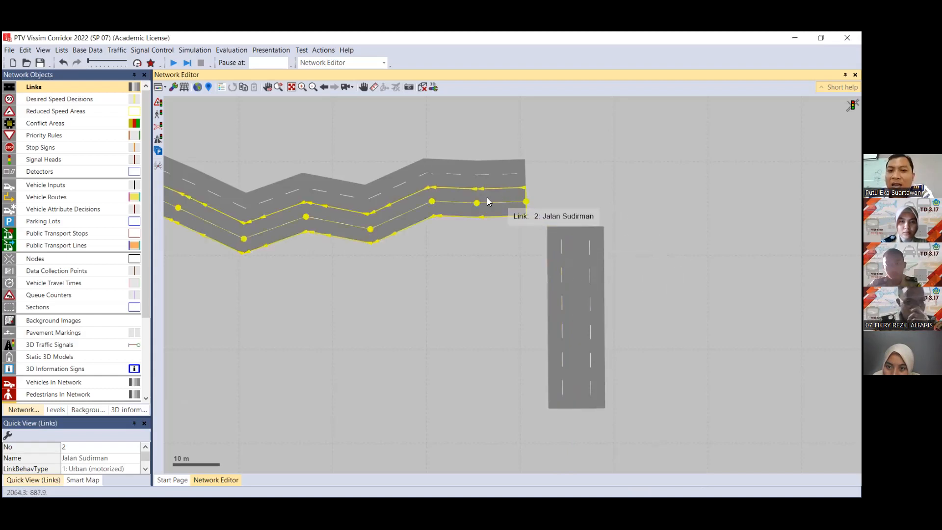
pyautogui.click(571, 250)
pyautogui.click(510, 175)
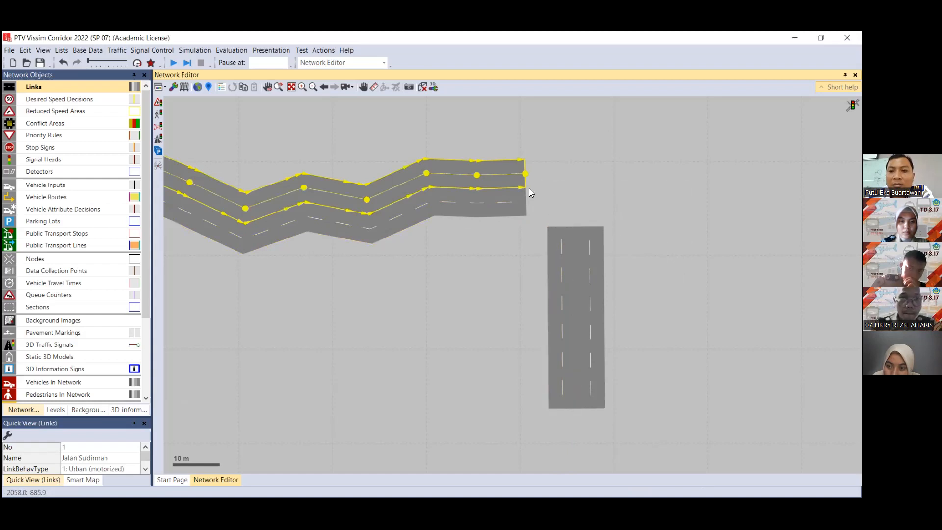
pyautogui.click(560, 240)
pyautogui.click(507, 207)
pyautogui.click(559, 239)
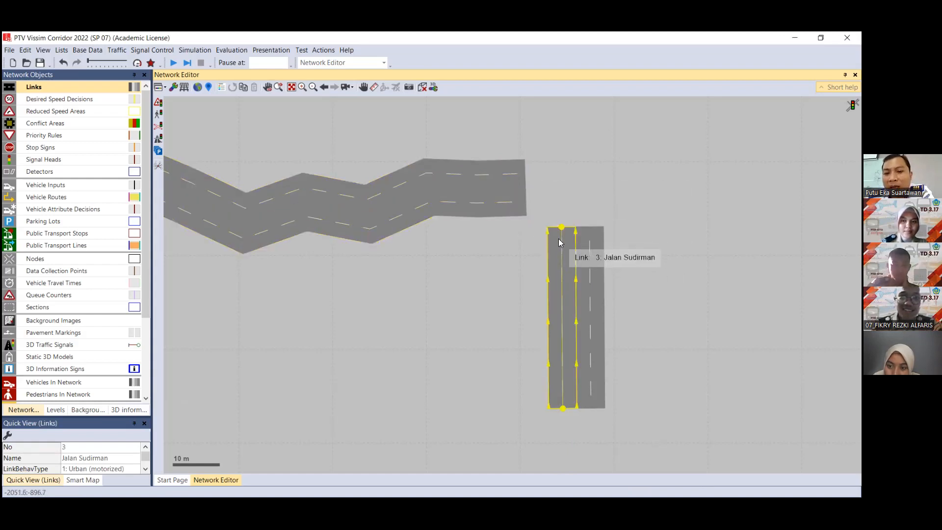
pyautogui.click(507, 173)
pyautogui.click(597, 236)
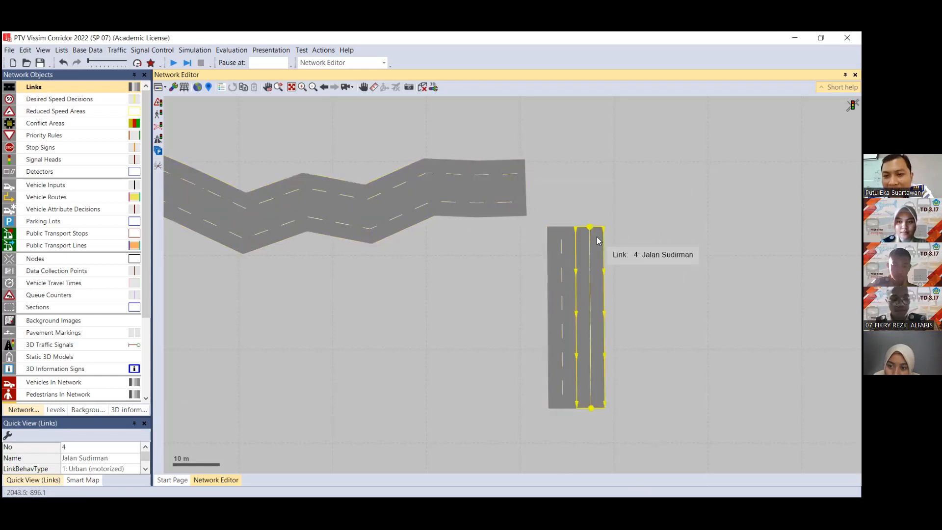
pyautogui.click(563, 238)
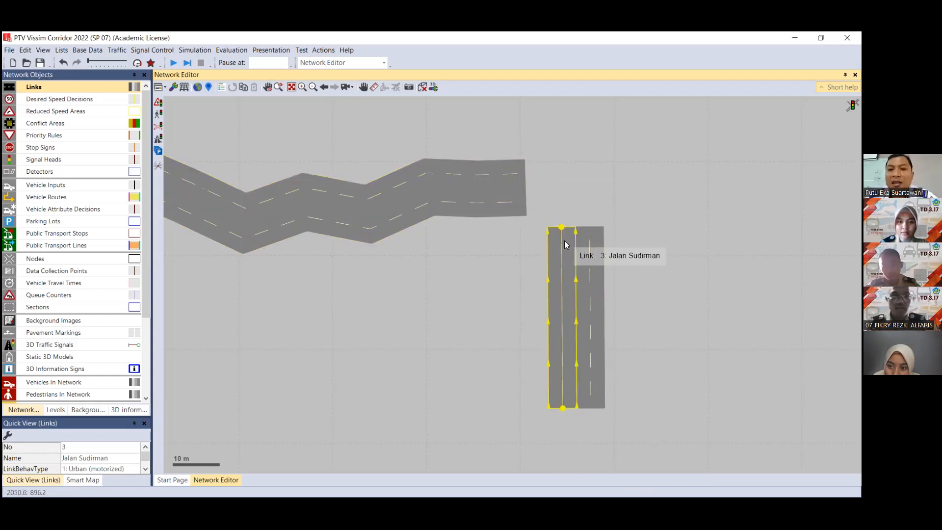
pyautogui.scroll(1, 560, 239)
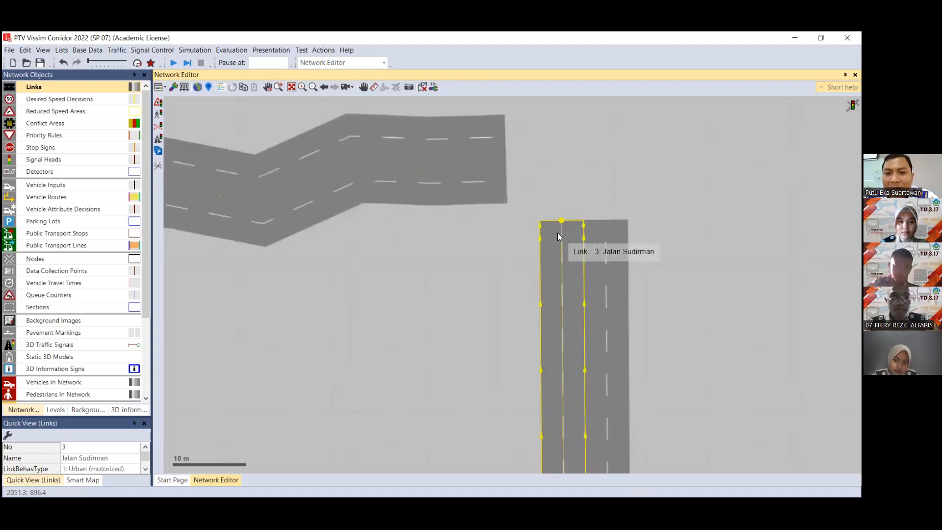
pyautogui.scroll(1, 557, 233)
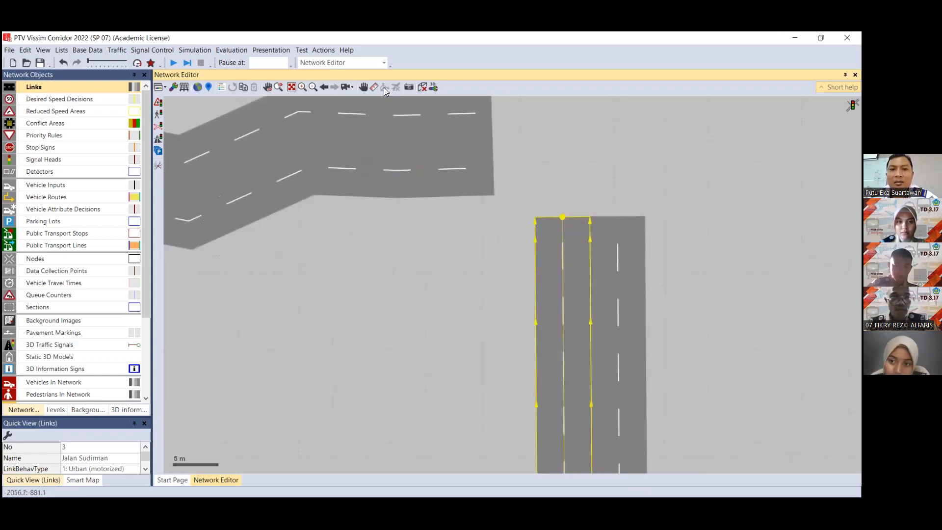
pyautogui.click(363, 87)
pyautogui.moveTo(492, 236); pyautogui.dragTo(427, 286)
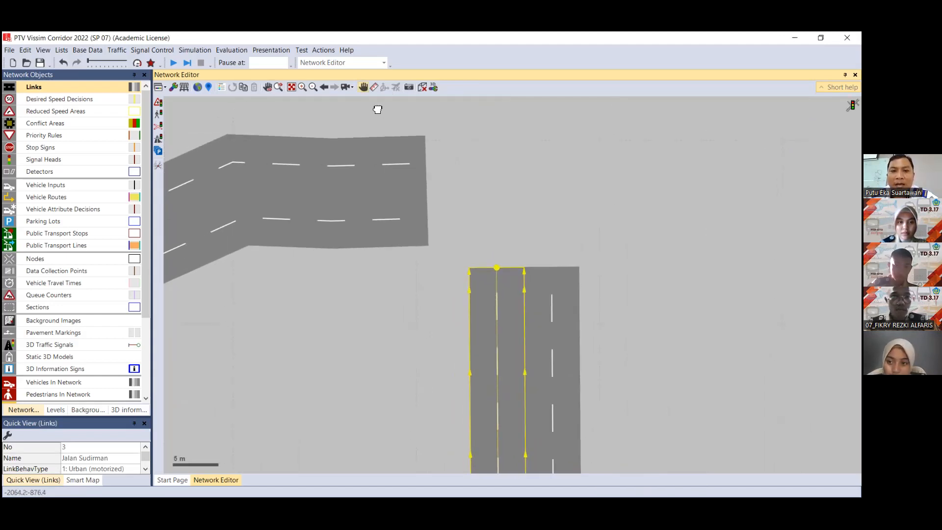
pyautogui.click(362, 89)
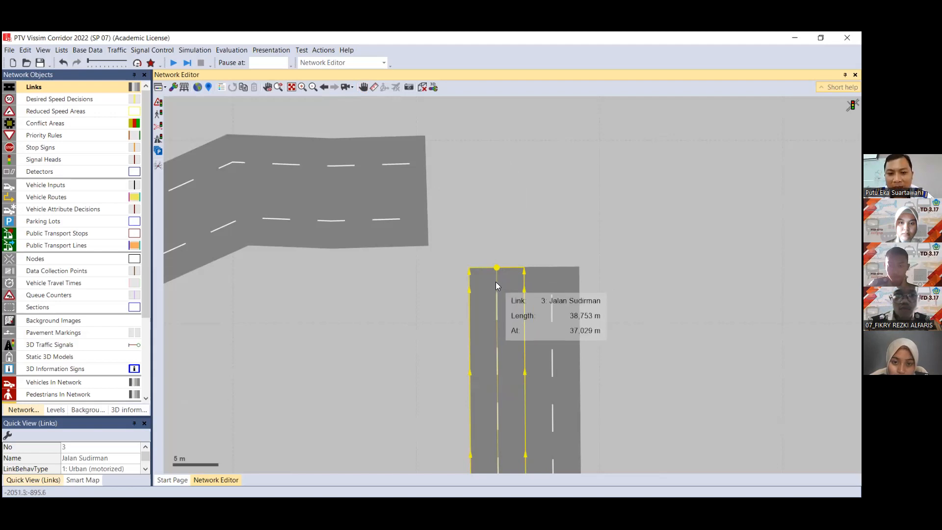
# Connect link 3 at about 37.4 m to link 2 at about 1.6 m with a two-lane connector, and delete that connector.
pyautogui.moveTo(495, 279)
pyautogui.mouseDown()
pyautogui.moveTo(480, 237)
pyautogui.moveTo(447, 212)
pyautogui.moveTo(412, 216)
pyautogui.mouseUp()
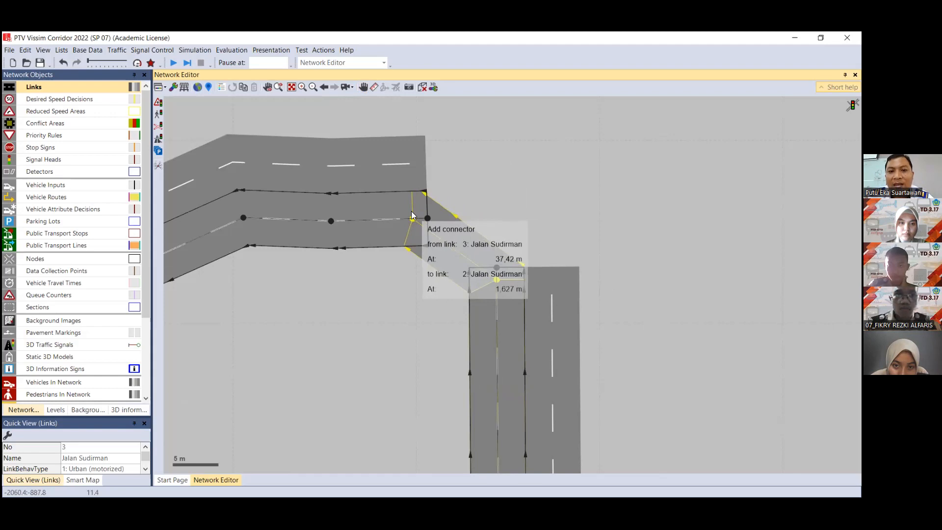
pyautogui.moveTo(412, 216); pyautogui.dragTo(413, 216)
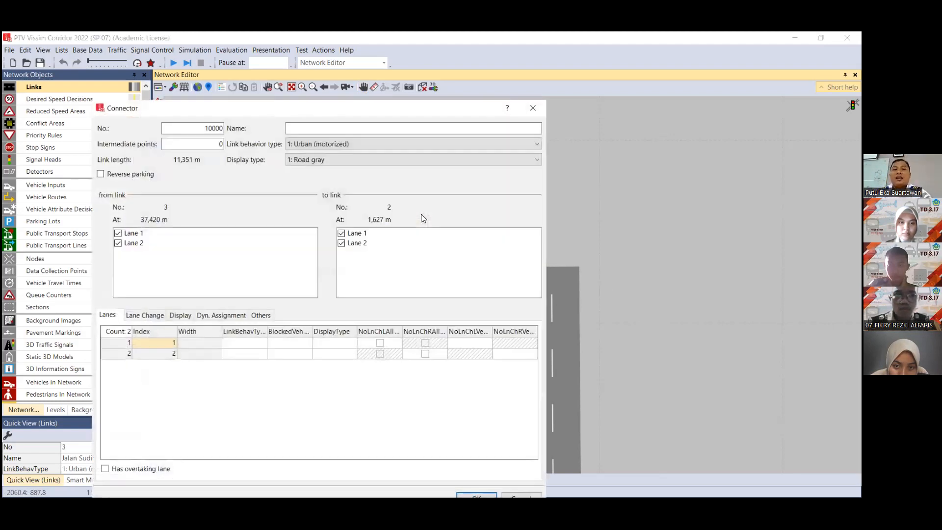
pyautogui.moveTo(447, 118); pyautogui.dragTo(450, 65)
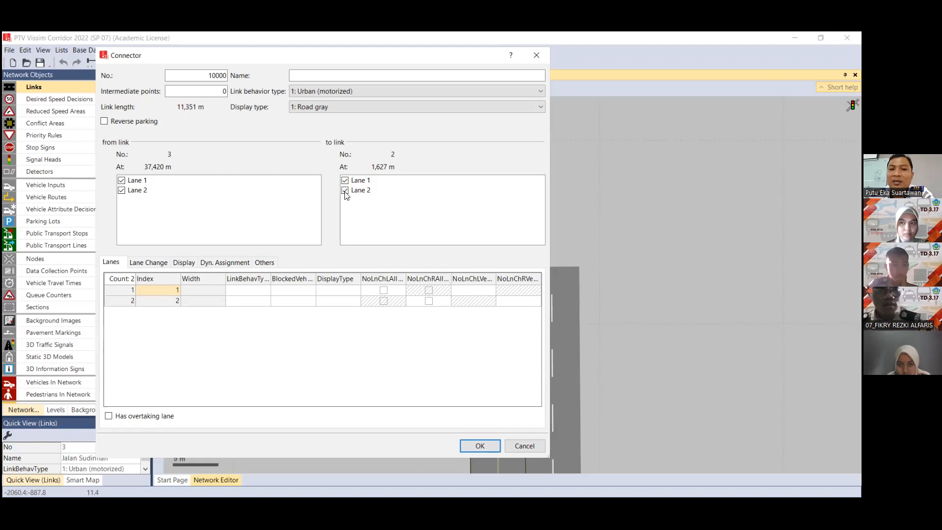
pyautogui.click(480, 446)
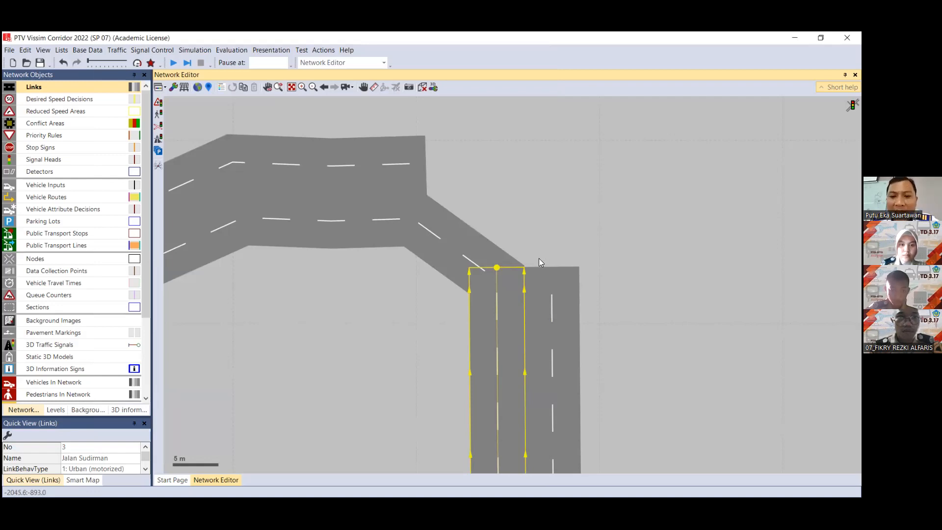
pyautogui.click(461, 248)
pyautogui.press('Delete')
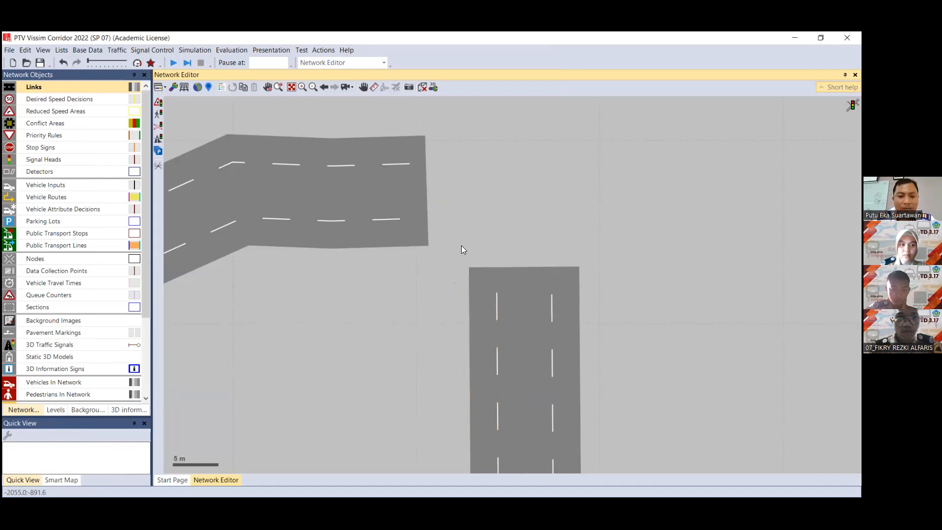
# Add a connector from the upward vertical link at about 37.4 m to the zigzag road's lower link at about 1.7 m, joining lanes 1 and 2.
pyautogui.click(501, 290)
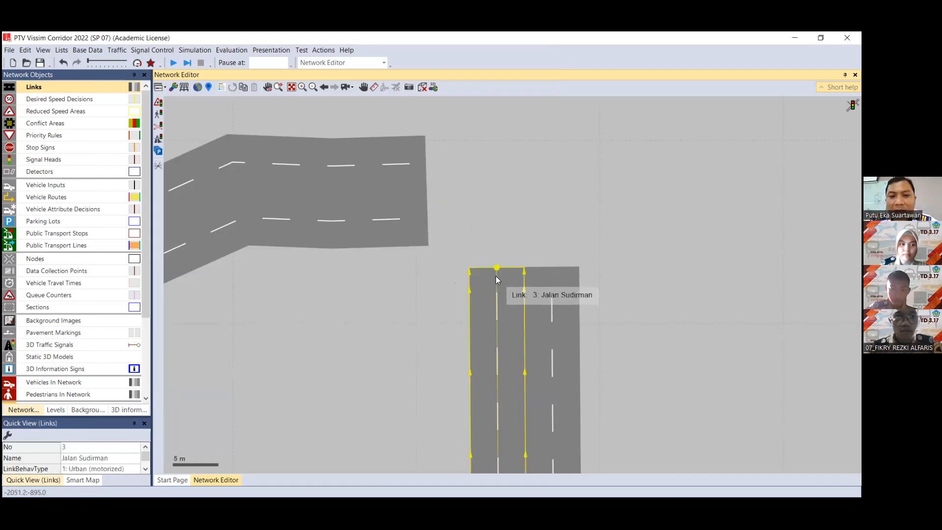
pyautogui.click(393, 216)
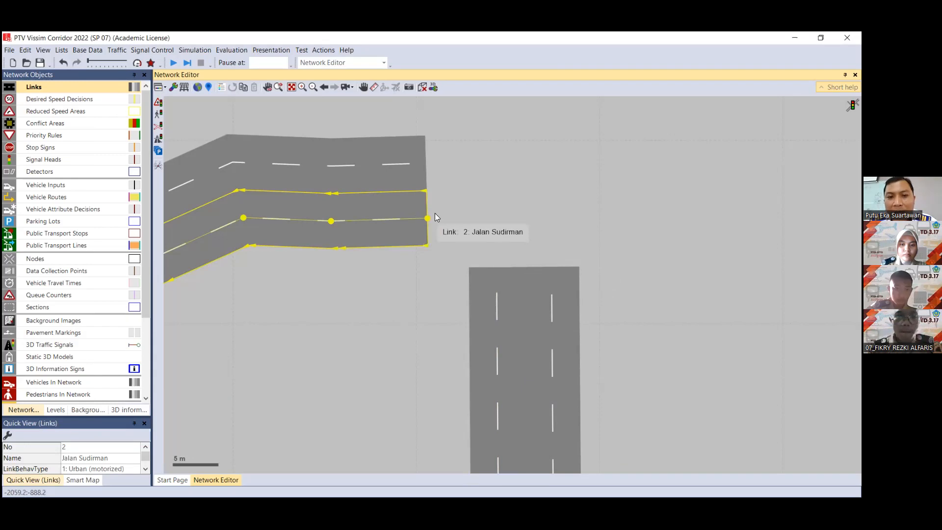
pyautogui.click(490, 288)
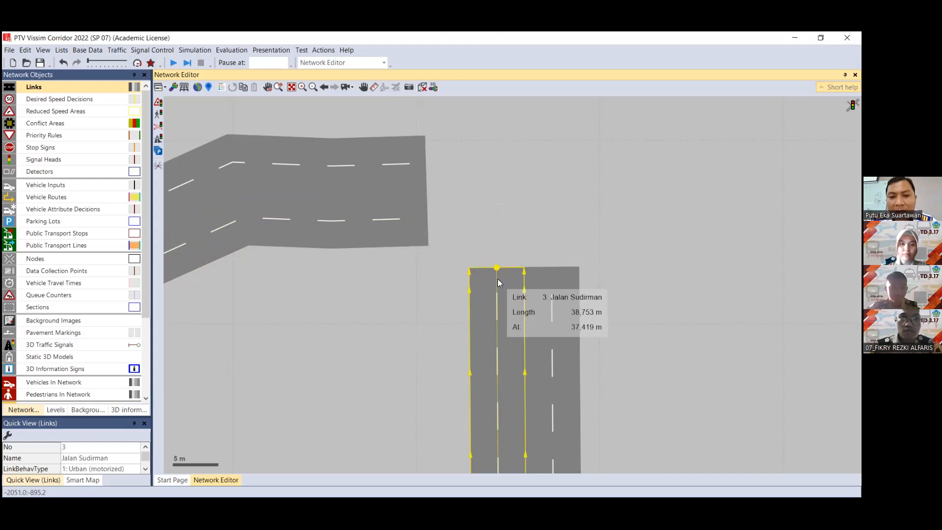
pyautogui.moveTo(498, 278); pyautogui.dragTo(411, 211)
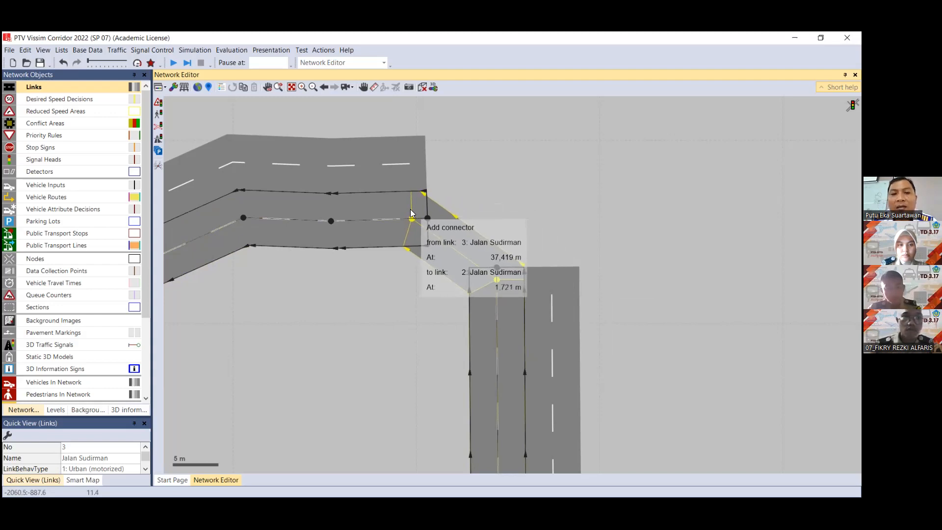
pyautogui.moveTo(411, 213); pyautogui.dragTo(413, 213)
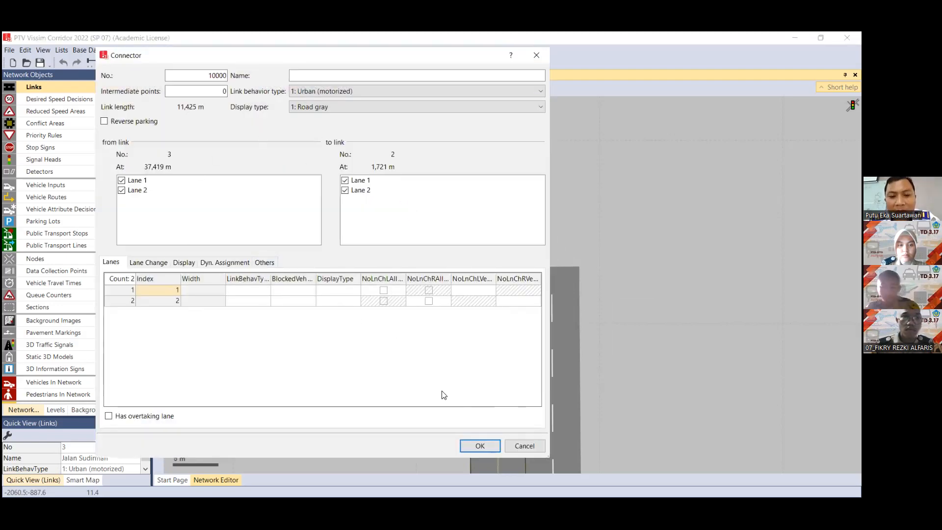
# Create connector 10000 from lane 1 of link 3 to lane 2 of link 2, excluding the other lanes.
pyautogui.click(121, 191)
pyautogui.click(345, 192)
pyautogui.click(346, 191)
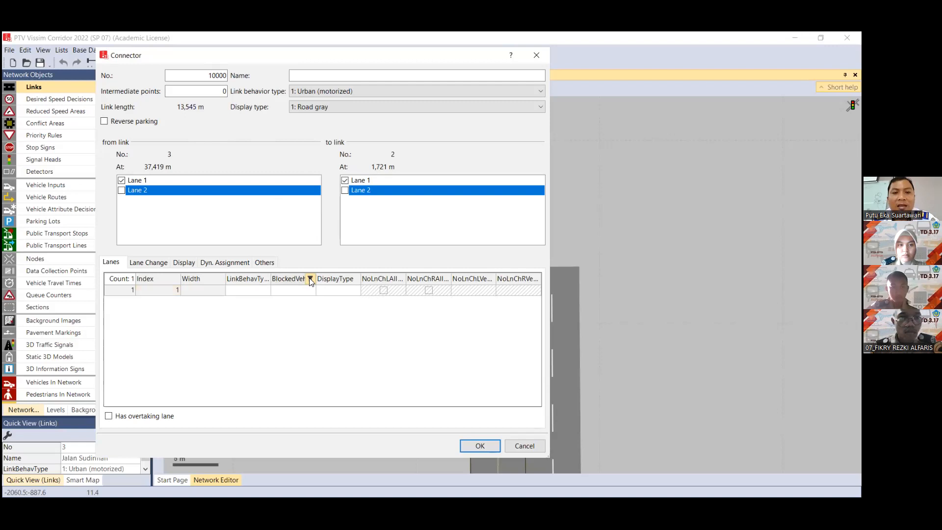
pyautogui.click(345, 181)
pyautogui.click(345, 190)
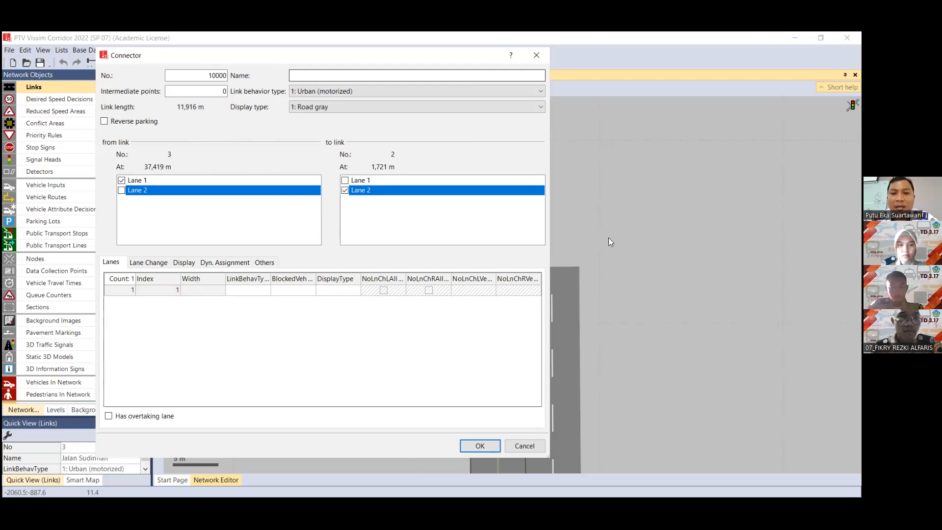
pyautogui.moveTo(255, 56); pyautogui.dragTo(452, 60)
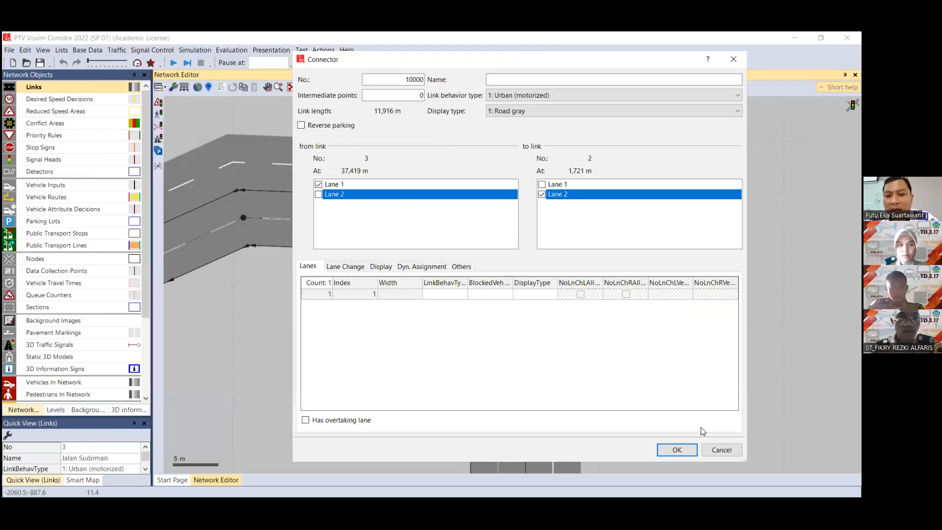
pyautogui.click(676, 449)
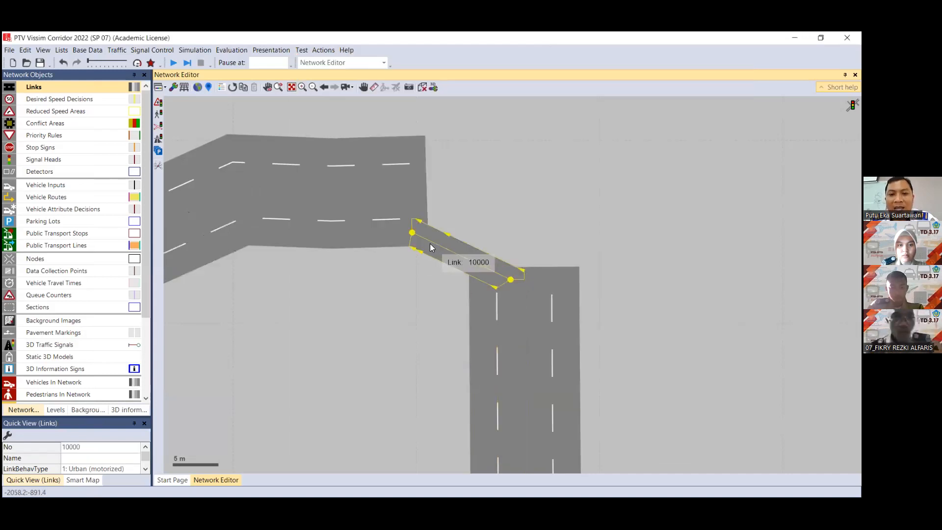
# Edit connector 10000 so that lanes 1 and 2 of link 3 lead into lanes 1 and 2 of link 2.
pyautogui.click(516, 298)
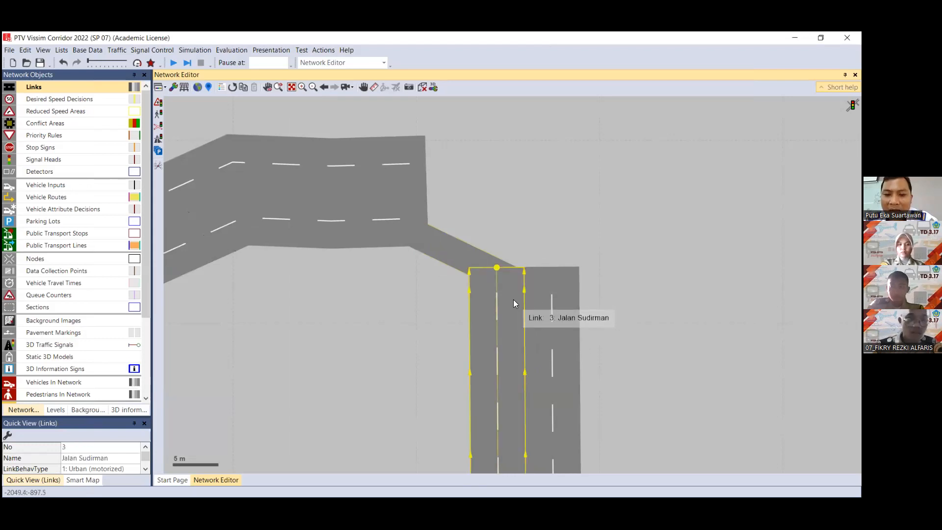
pyautogui.click(385, 233)
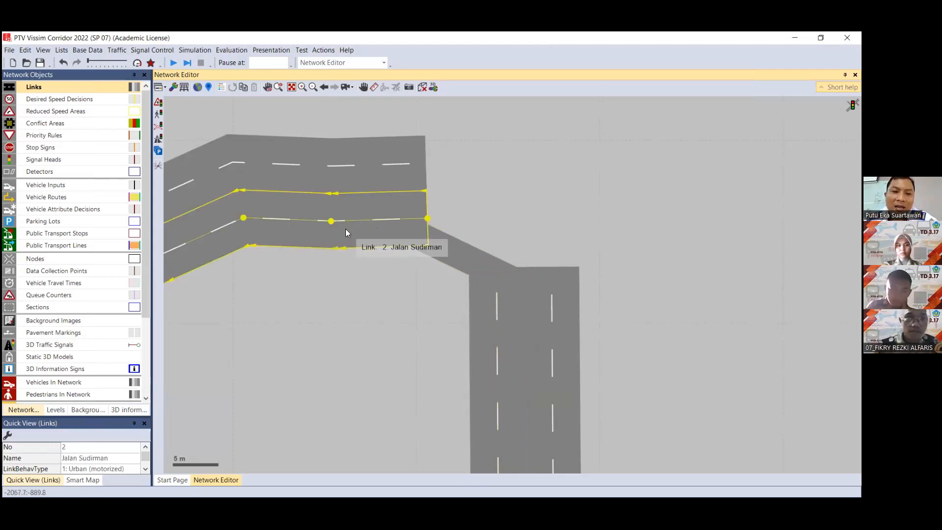
pyautogui.click(516, 284)
pyautogui.click(508, 278)
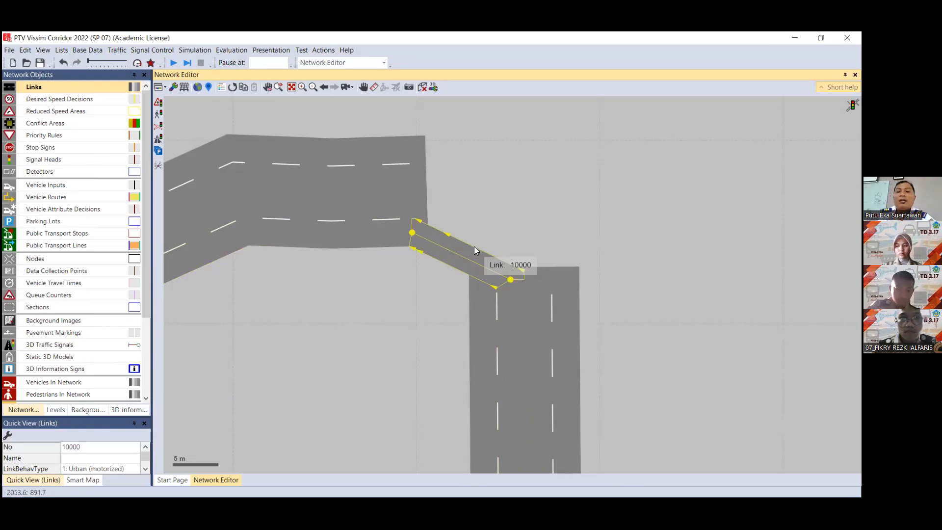
pyautogui.doubleClick(448, 251)
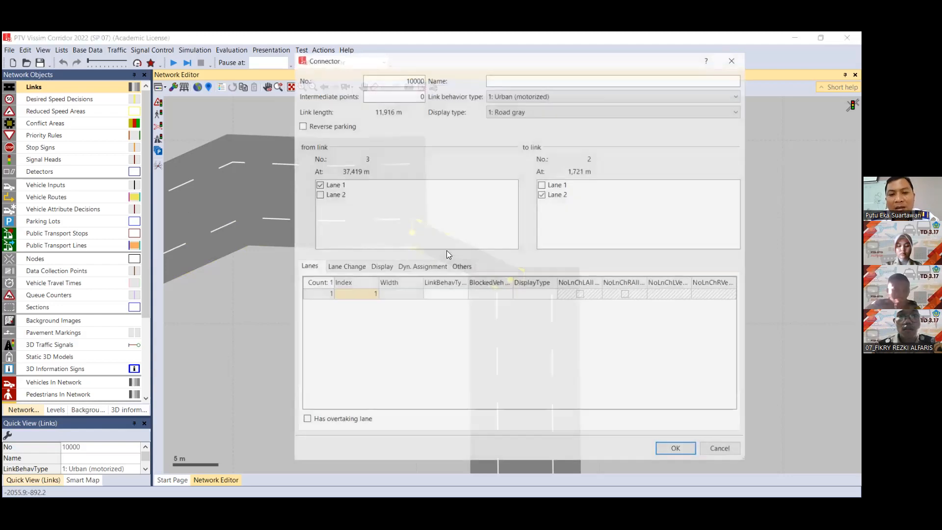
pyautogui.click(321, 194)
pyautogui.click(543, 184)
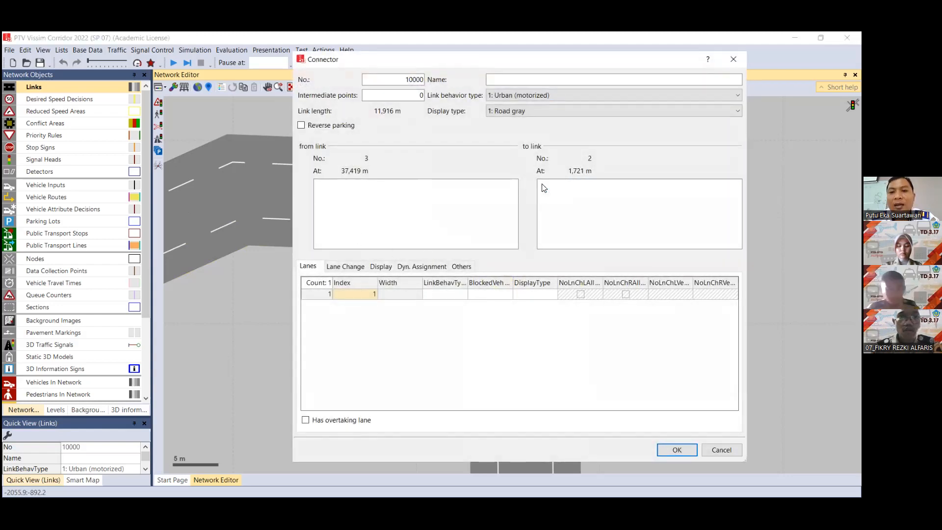
pyautogui.click(677, 450)
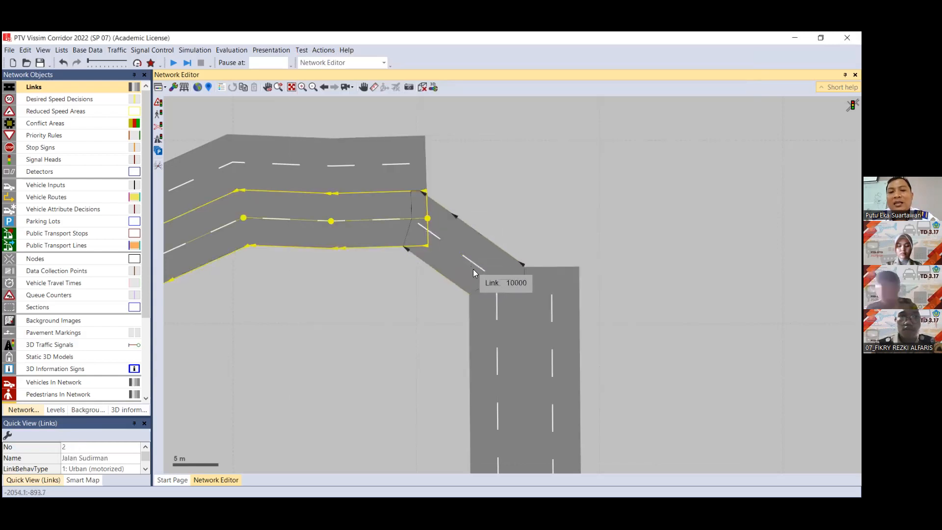
# Examine how connector 10000 joins links 3 and 2 of Jalan Sudirman at the bend.
pyautogui.click(504, 306)
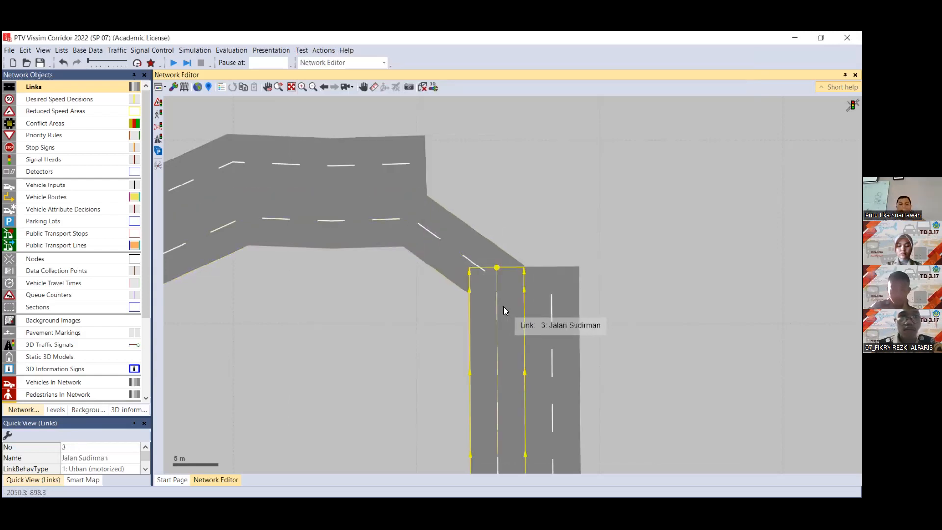
pyautogui.click(453, 256)
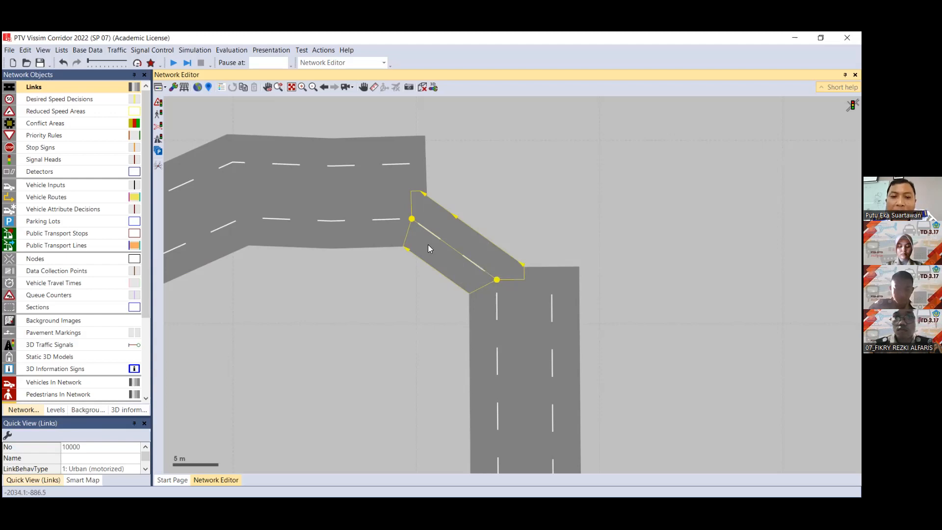
pyautogui.click(510, 361)
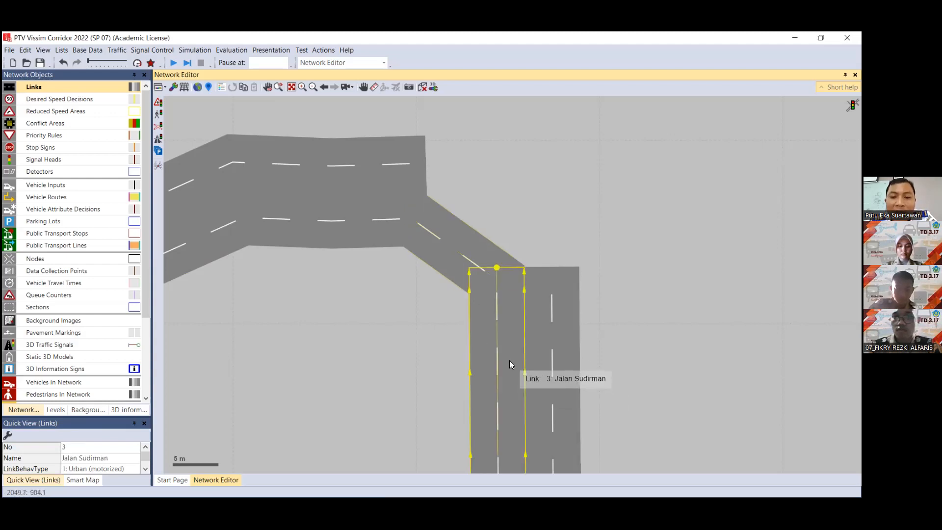
pyautogui.click(448, 247)
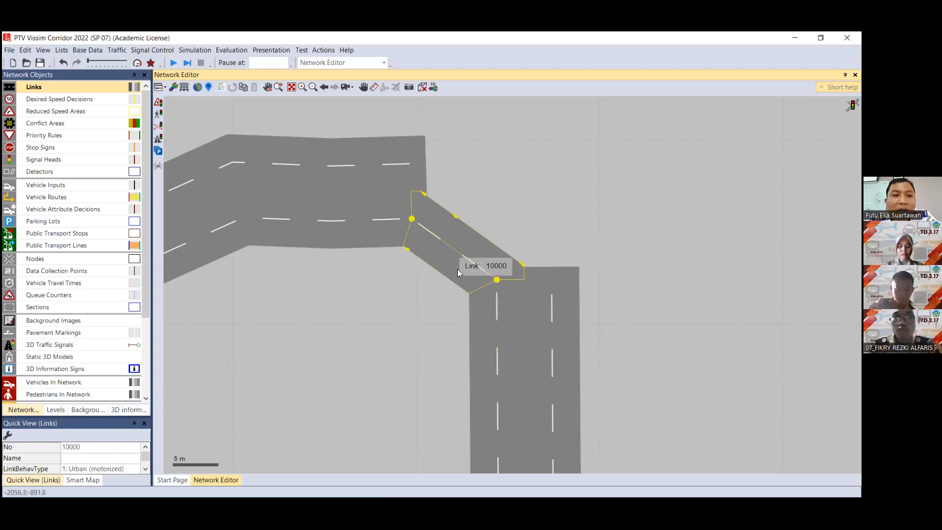
pyautogui.click(501, 316)
pyautogui.click(366, 217)
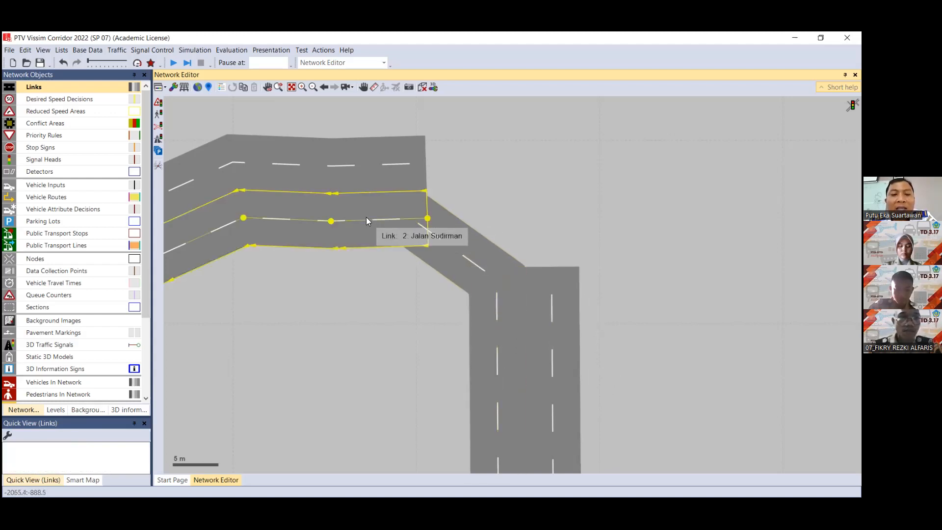
pyautogui.click(478, 260)
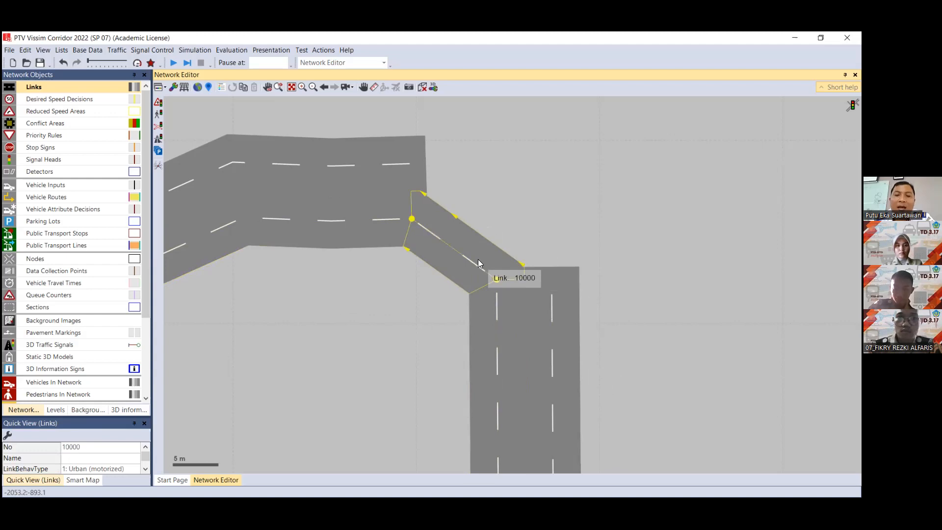
pyautogui.click(390, 201)
pyautogui.click(453, 239)
pyautogui.rightClick(453, 239)
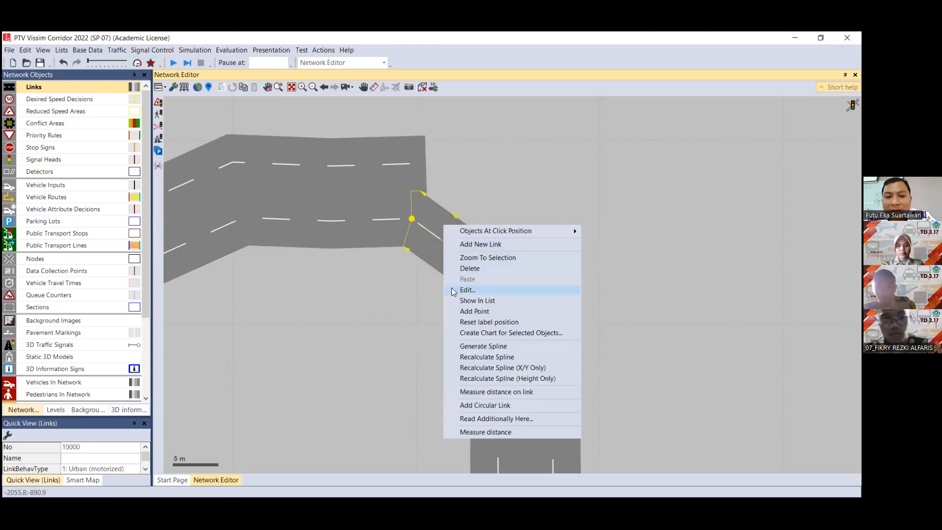
pyautogui.click(559, 176)
pyautogui.click(446, 254)
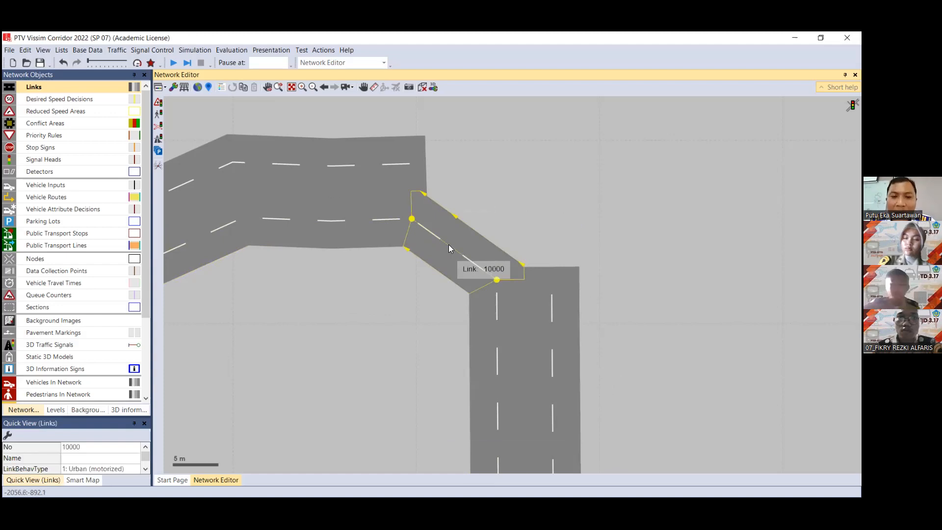
pyautogui.click(415, 157)
# Draw a two-lane connector about 19 m long from the end of link 1 to the start of link 4.
pyautogui.click(553, 298)
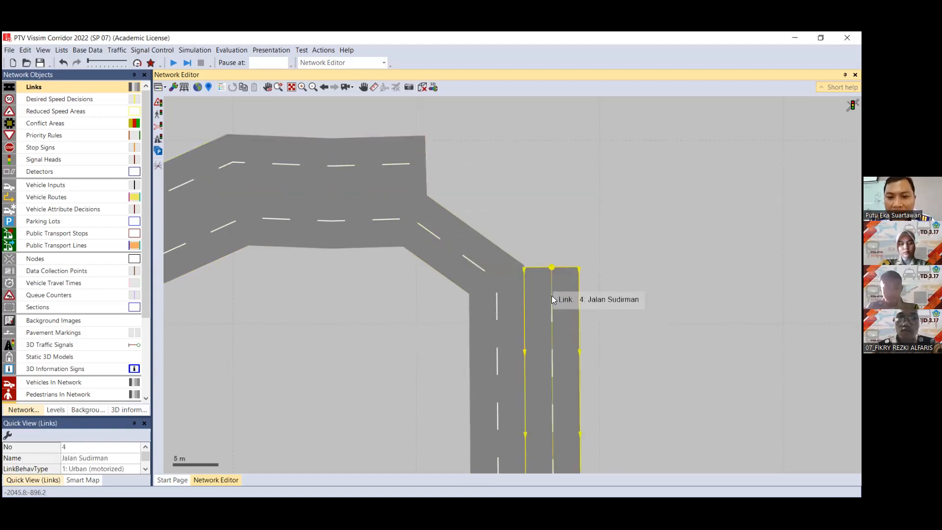
pyautogui.click(401, 157)
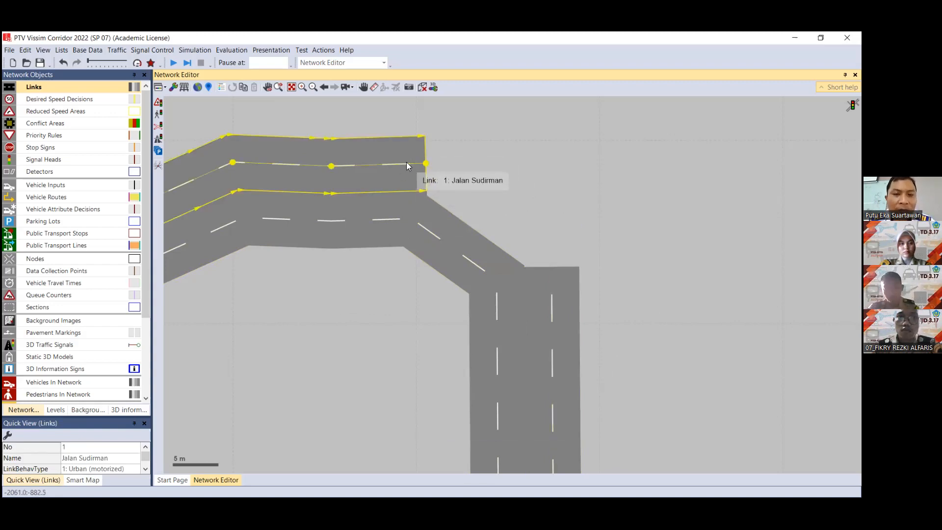
pyautogui.moveTo(413, 159); pyautogui.dragTo(567, 274)
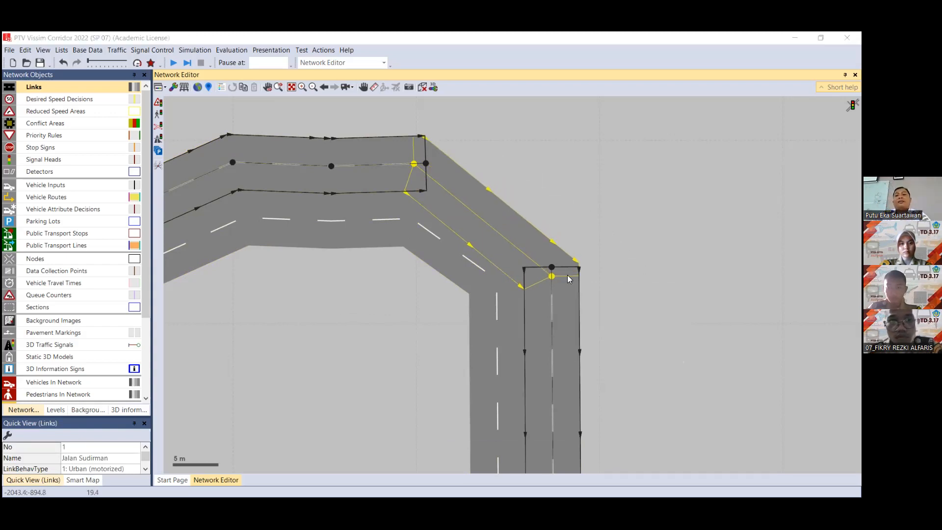
pyautogui.click(686, 453)
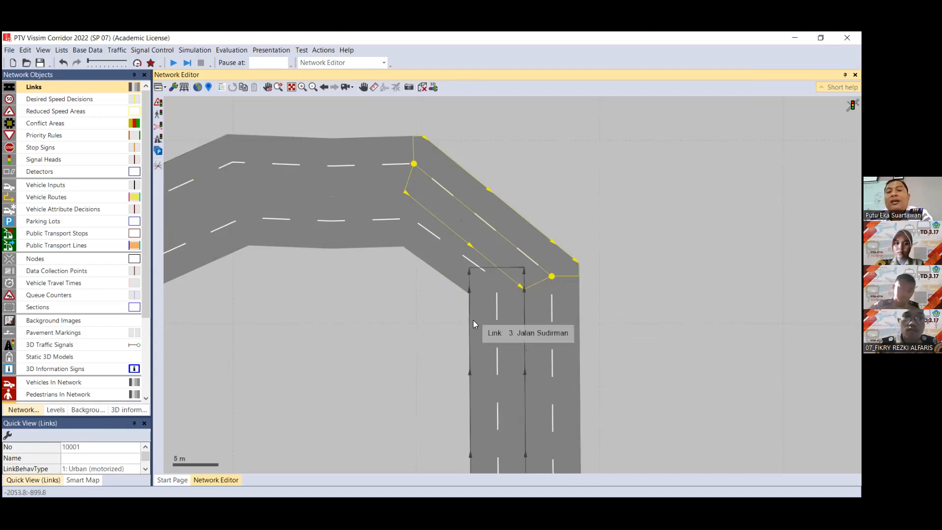
pyautogui.click(520, 152)
pyautogui.click(490, 239)
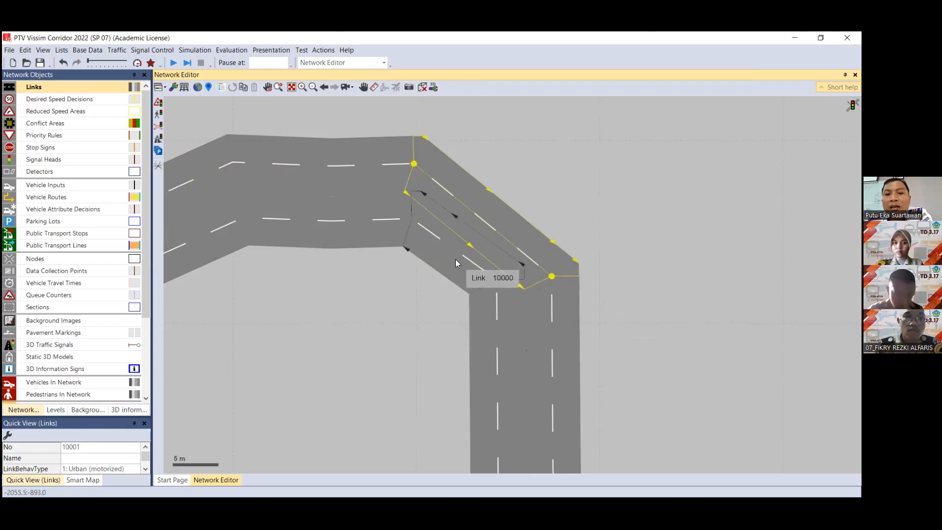
pyautogui.click(499, 229)
pyautogui.click(447, 257)
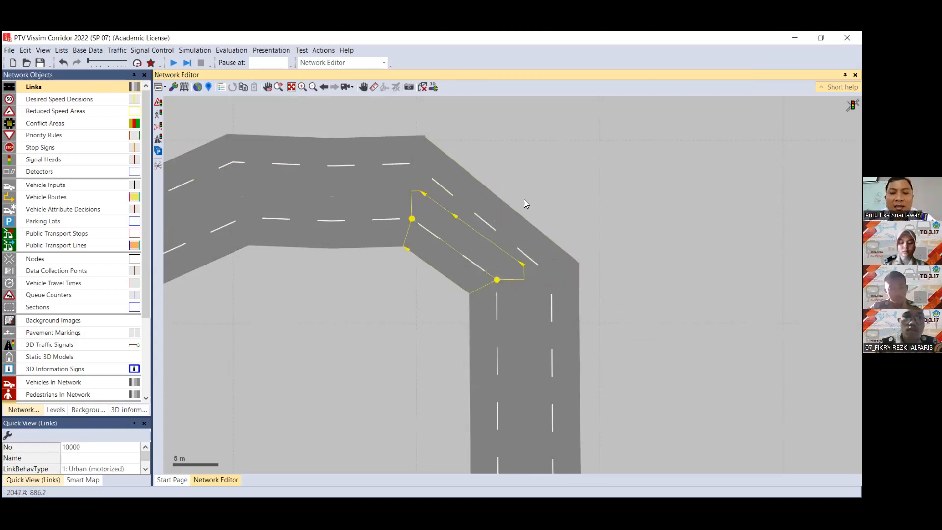
pyautogui.rightClick(446, 251)
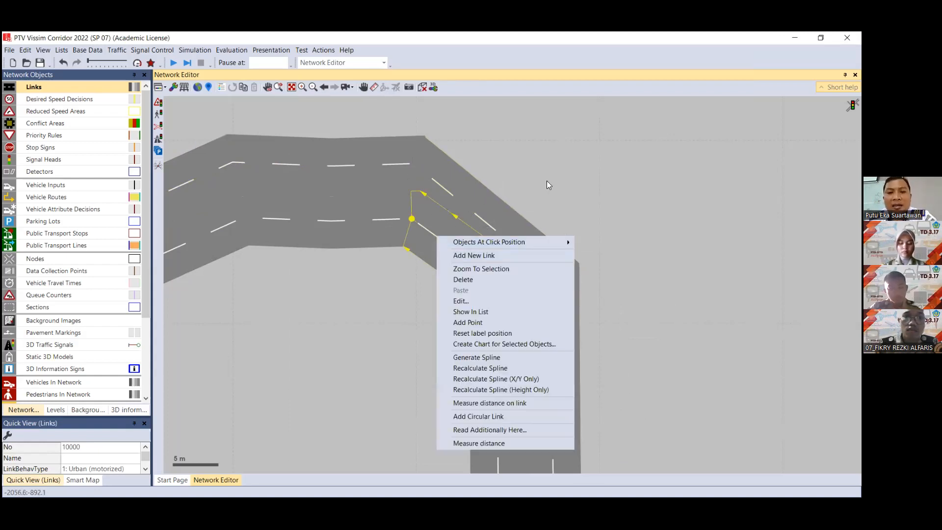
pyautogui.click(470, 195)
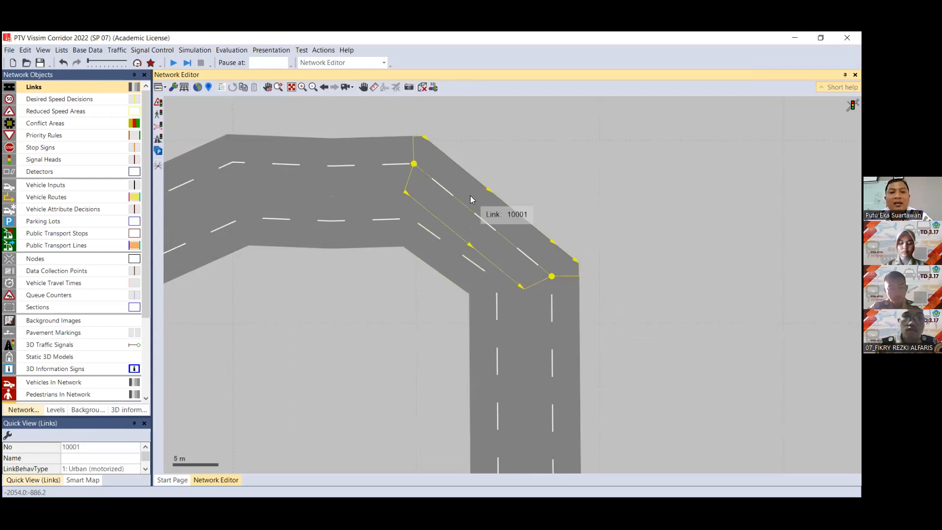
pyautogui.click(543, 131)
# Generate splines for both connectors at the bend with 5 intermediate points per segment, keeping the current intermediate points.
pyautogui.moveTo(415, 275); pyautogui.dragTo(617, 325)
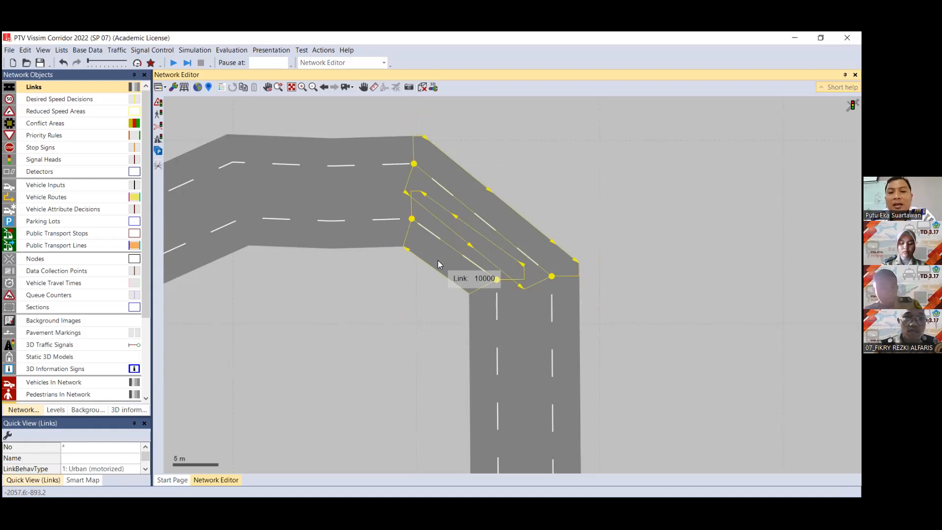
pyautogui.rightClick(471, 214)
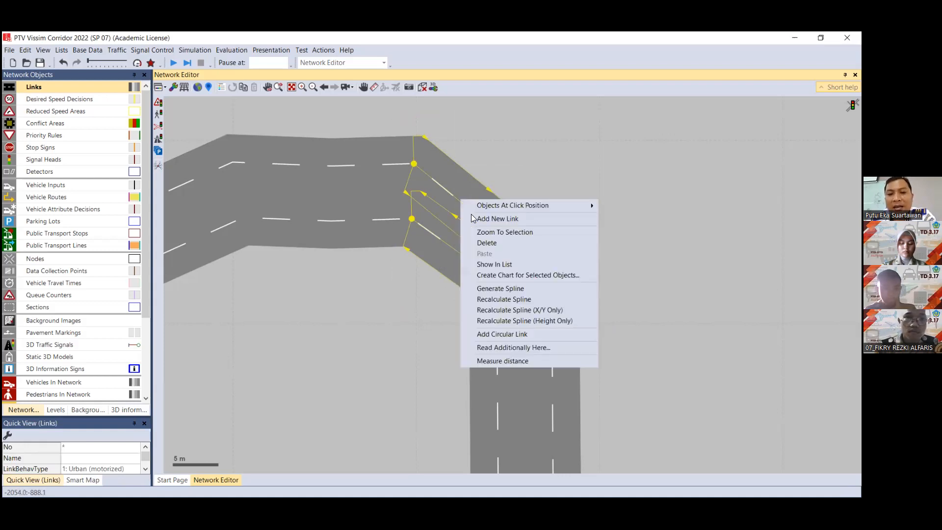
pyautogui.click(502, 291)
pyautogui.moveTo(200, 142); pyautogui.dragTo(259, 248)
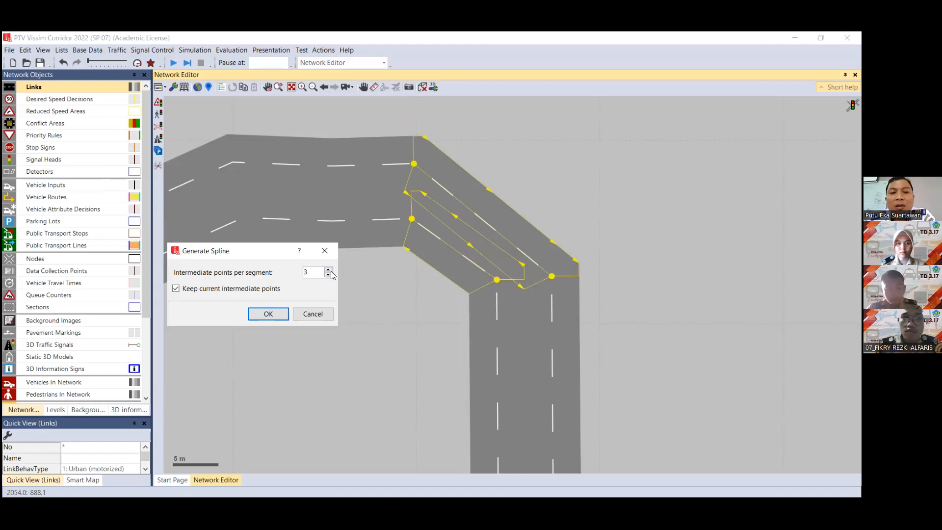
pyautogui.doubleClick(303, 271)
pyautogui.write('5')
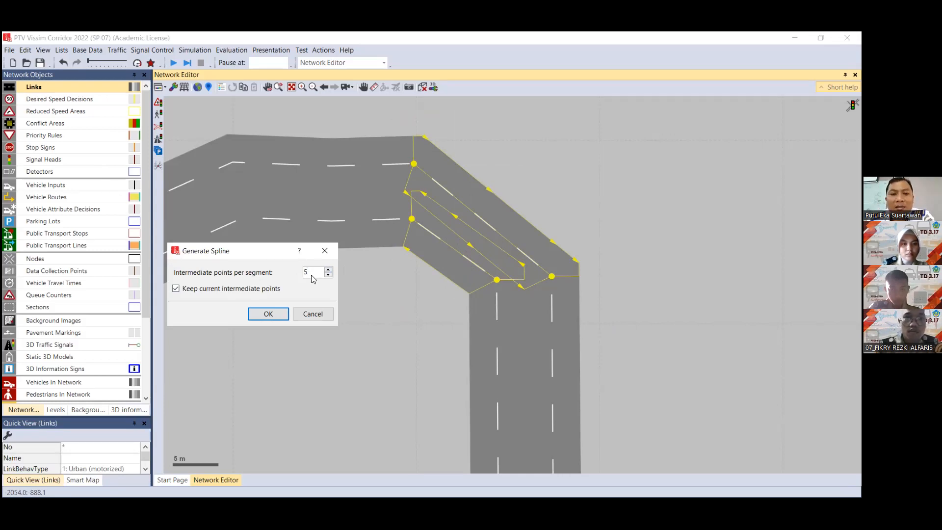
pyautogui.click(269, 314)
pyautogui.click(326, 320)
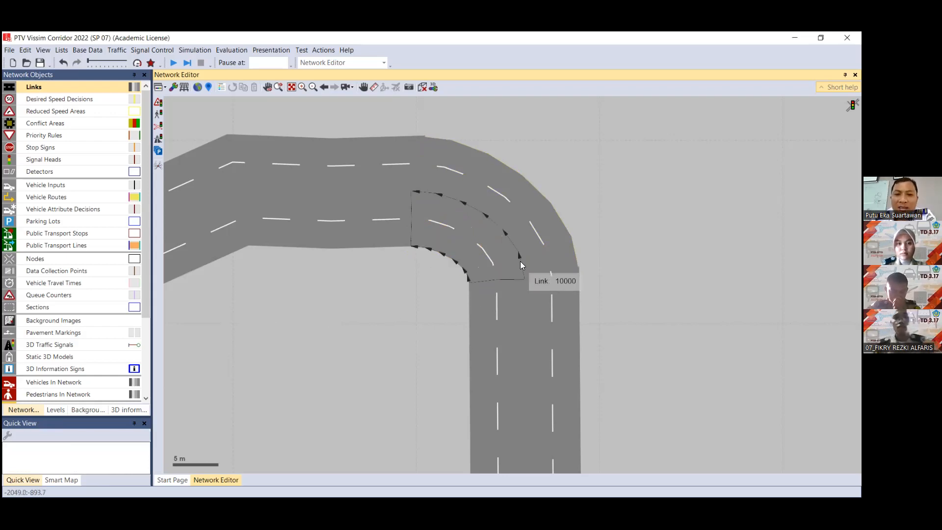
# Examine the curved connectors and the whole joined Jalan Sudirman road.
pyautogui.click(527, 230)
pyautogui.click(462, 250)
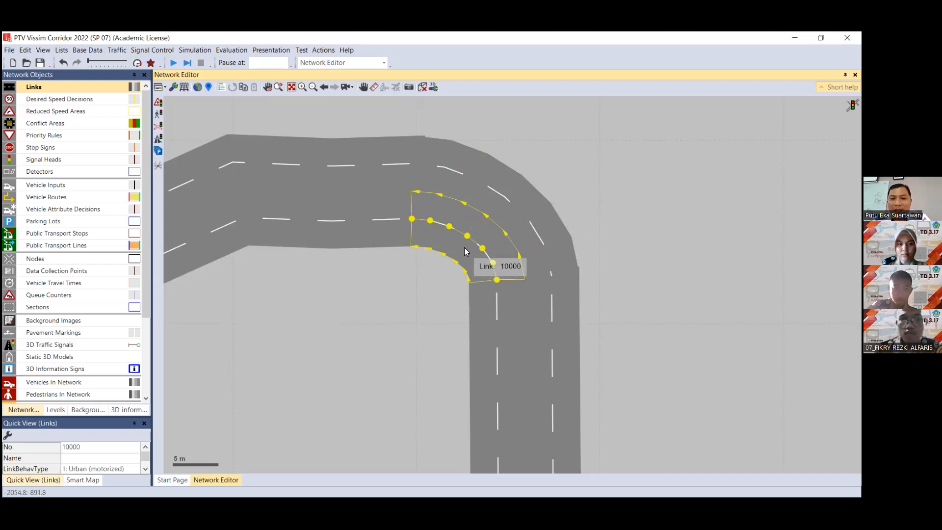
pyautogui.scroll(-3, 461, 251)
pyautogui.click(387, 228)
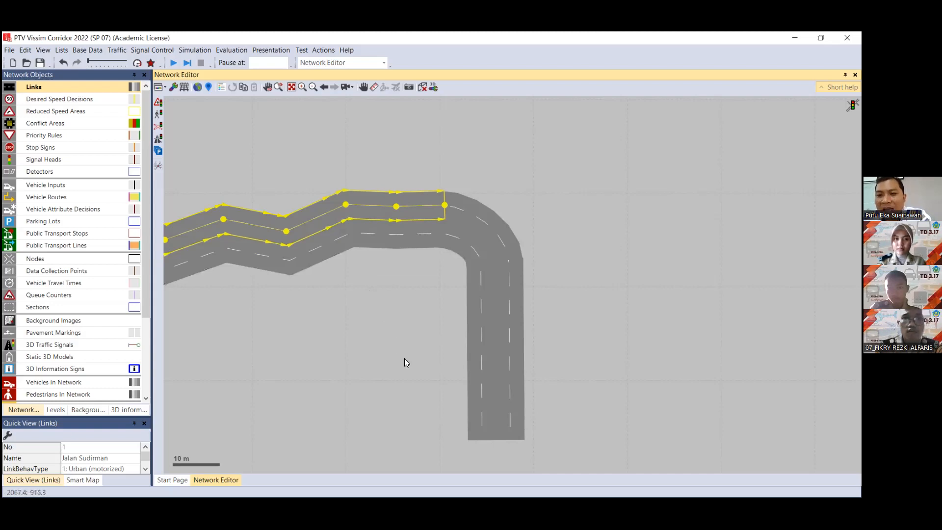
pyautogui.scroll(-3, 505, 243)
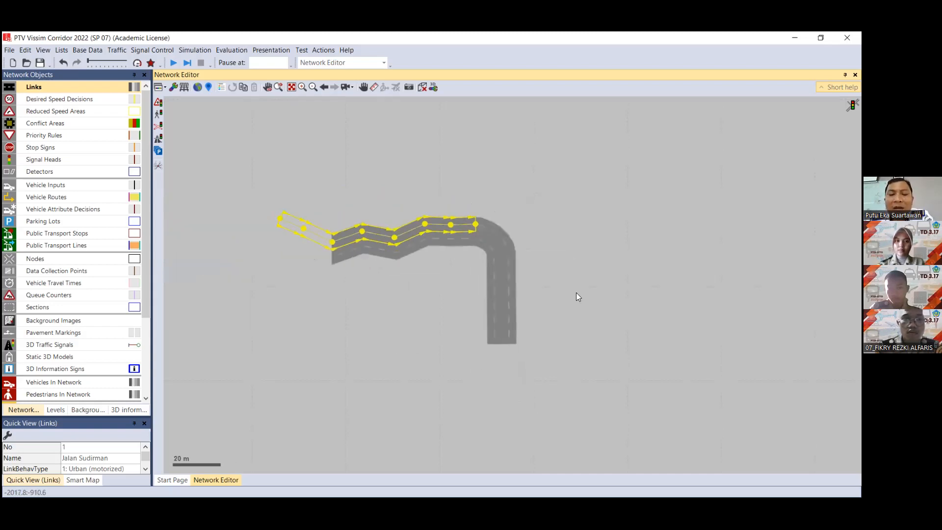
pyautogui.click(364, 87)
pyautogui.moveTo(542, 226); pyautogui.dragTo(606, 101)
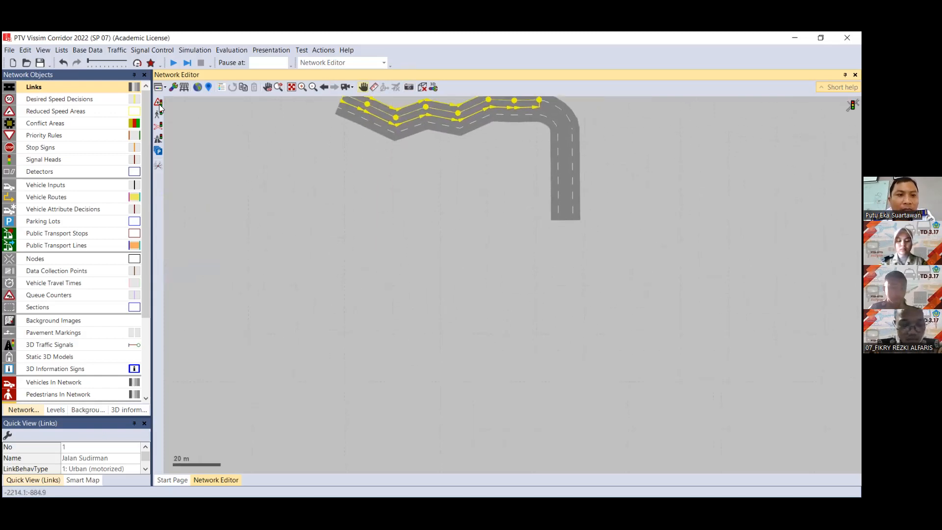
# Draw a straight horizontal one-lane link about 86 m long in the empty area below the joined Jalan Sudirman road.
pyautogui.click(53, 86)
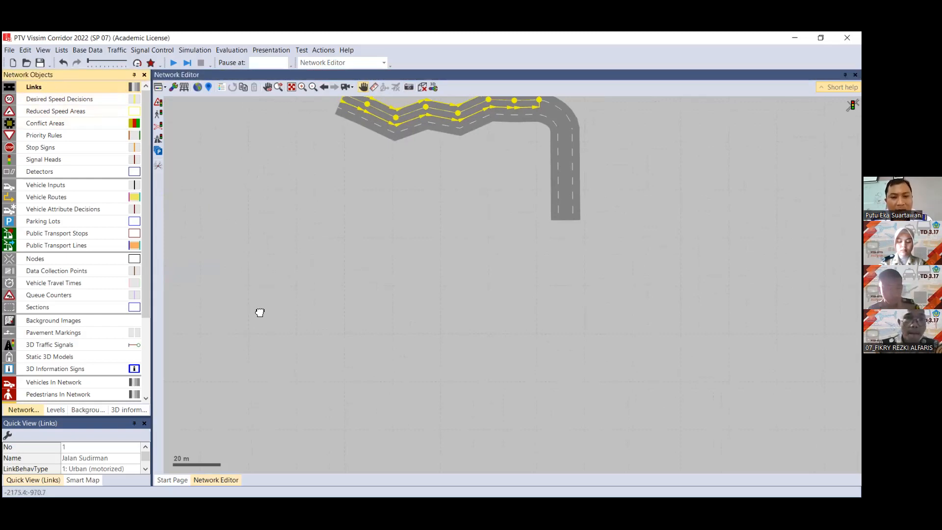
pyautogui.click(364, 88)
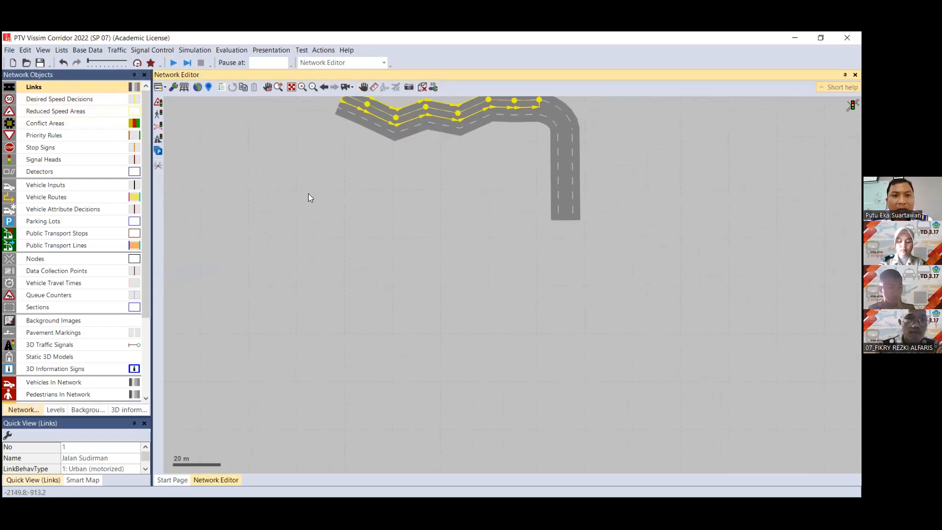
pyautogui.moveTo(253, 289); pyautogui.dragTo(459, 288)
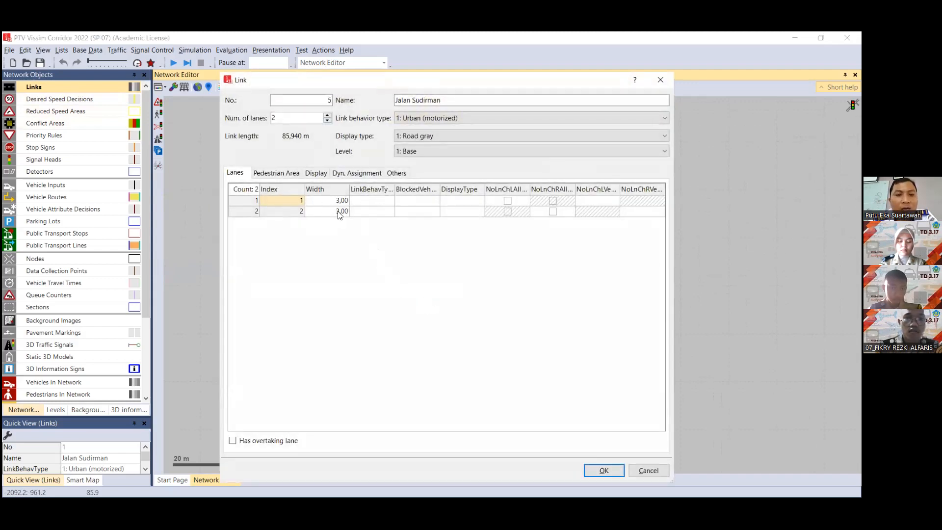
pyautogui.click(328, 120)
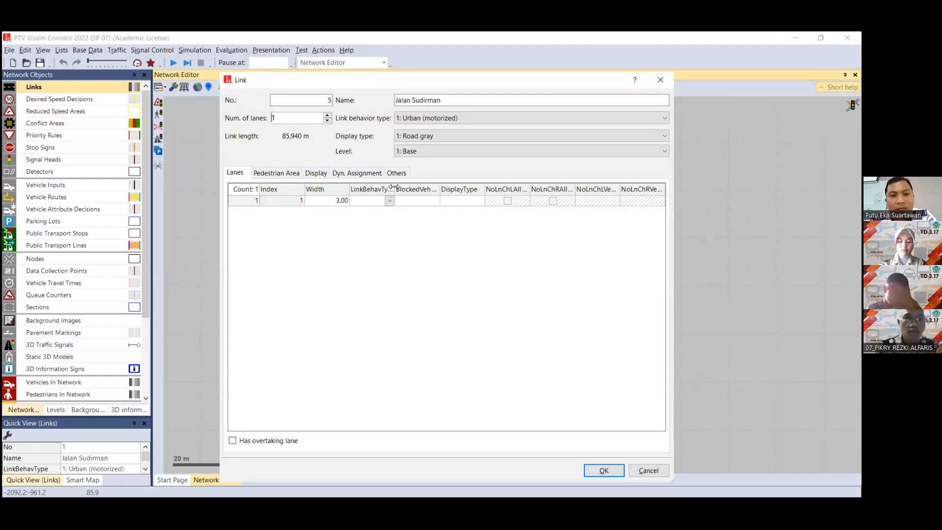
pyautogui.click(604, 471)
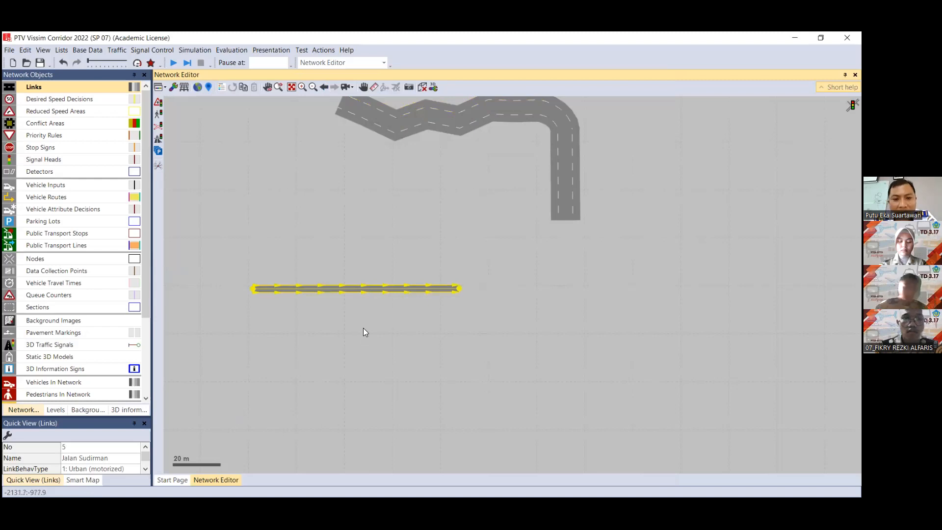
# Generate the opposite direction for the one-lane link 5 and check the resulting parallel link.
pyautogui.scroll(5, 302, 274)
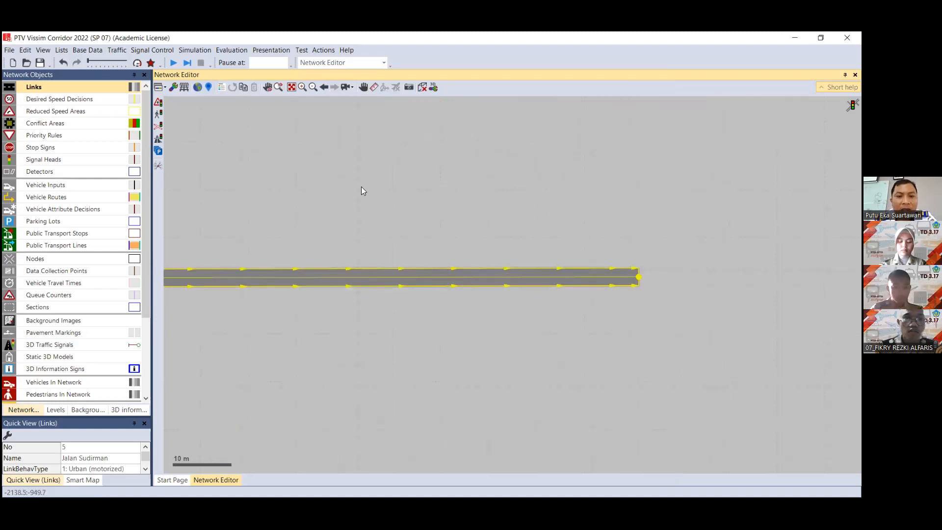
pyautogui.moveTo(372, 143); pyautogui.dragTo(402, 138)
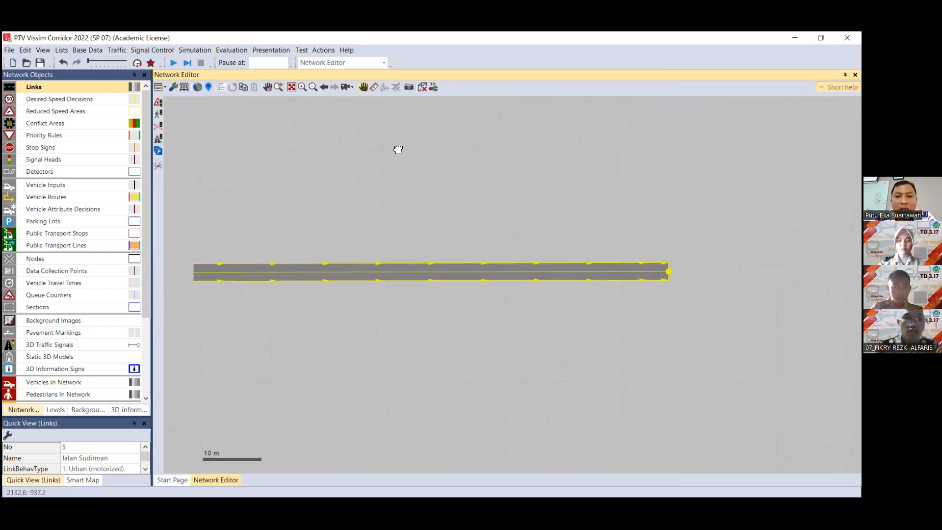
pyautogui.click(362, 88)
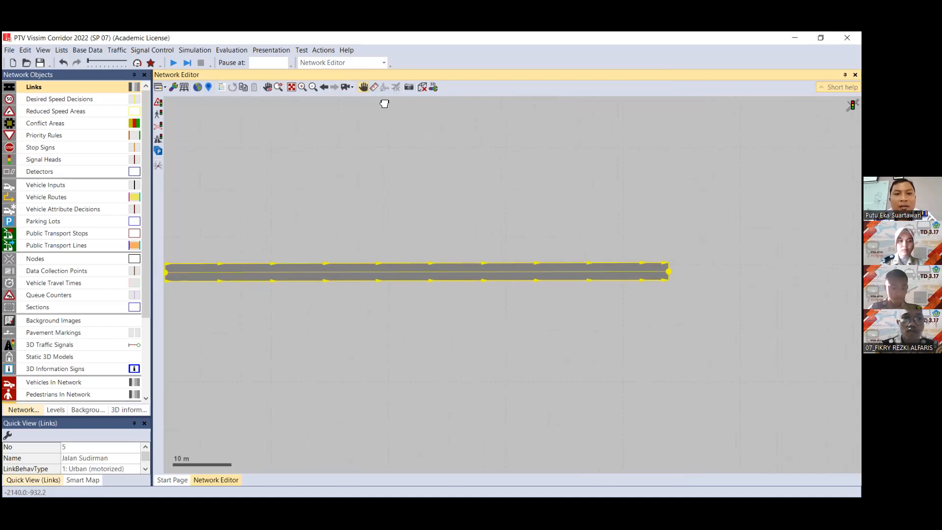
pyautogui.rightClick(403, 270)
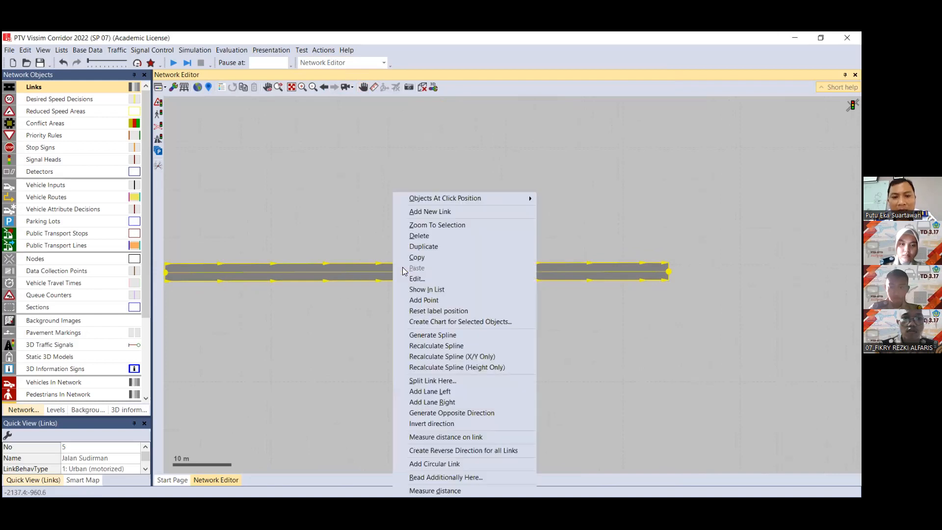
pyautogui.rightClick(362, 269)
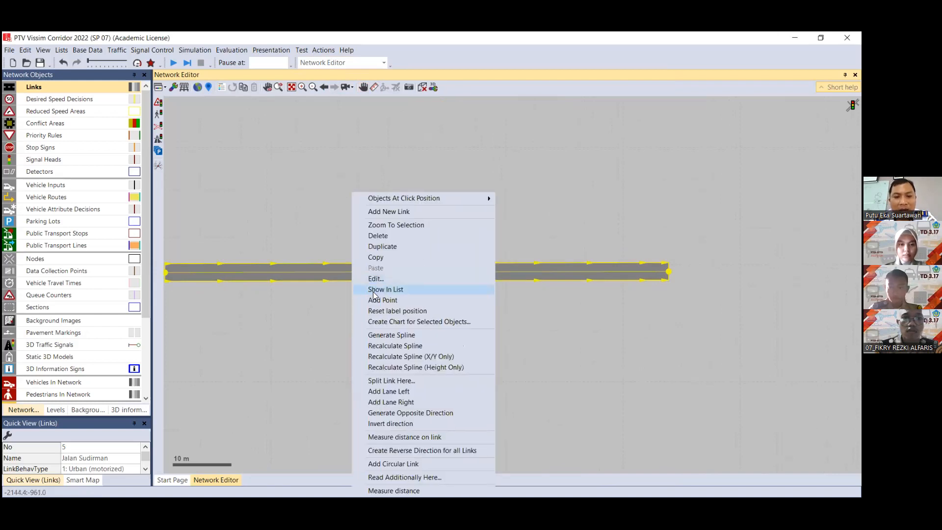
pyautogui.click(388, 413)
pyautogui.click(444, 295)
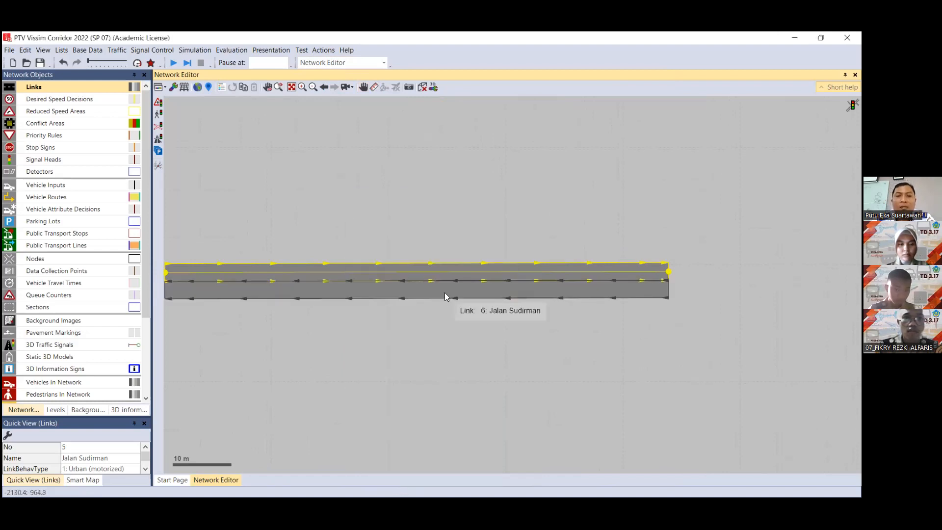
pyautogui.click(448, 297)
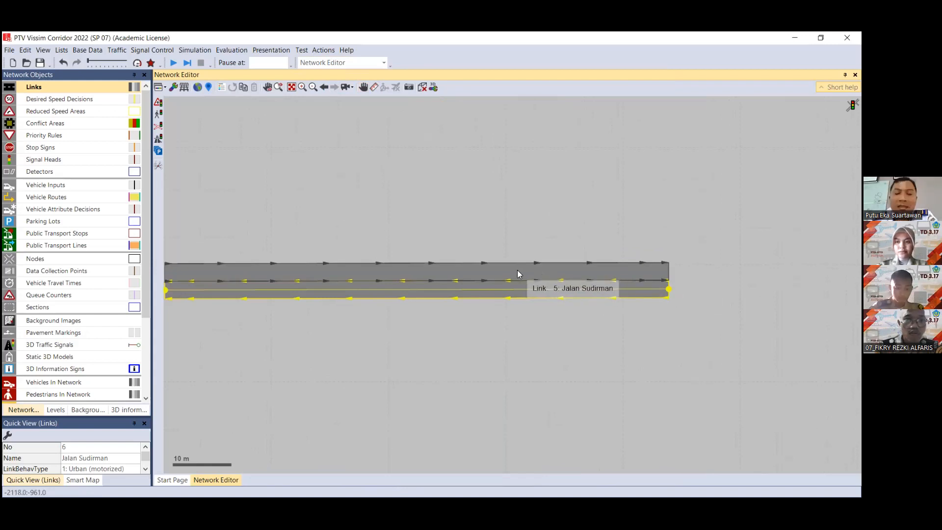
# Set link 5 to 2 lanes and give it an overtaking lane.
pyautogui.click(470, 271)
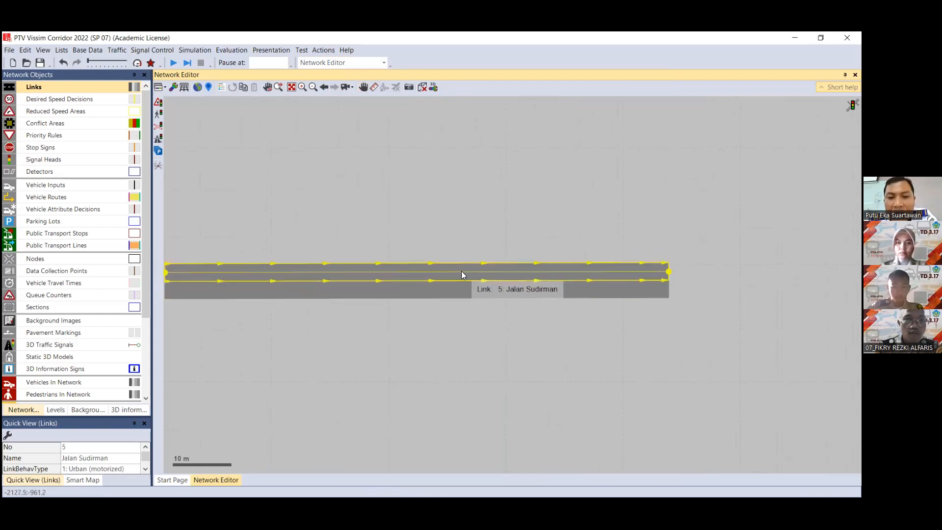
pyautogui.doubleClick(460, 271)
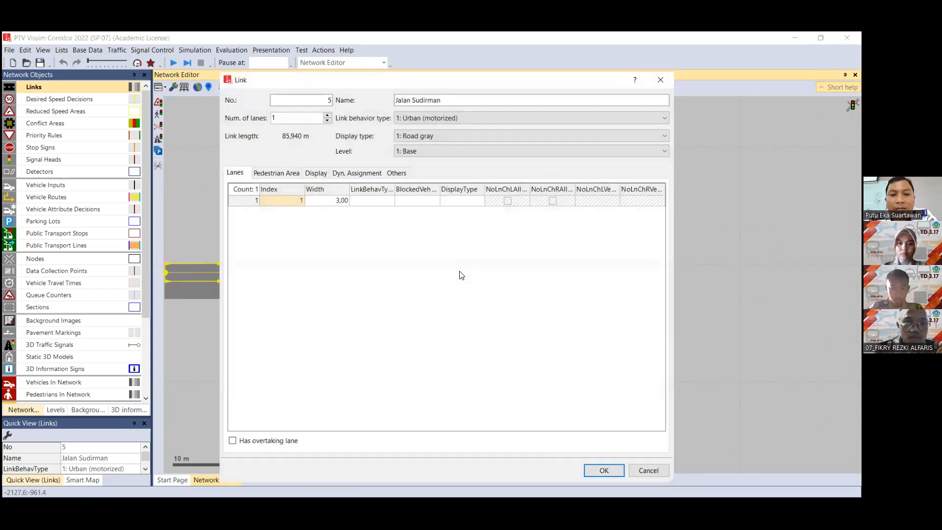
pyautogui.click(327, 115)
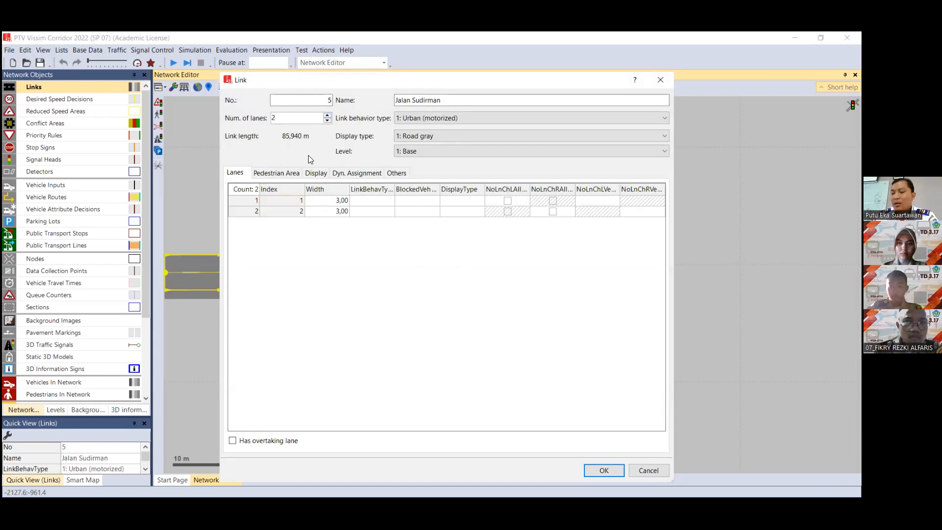
pyautogui.click(233, 443)
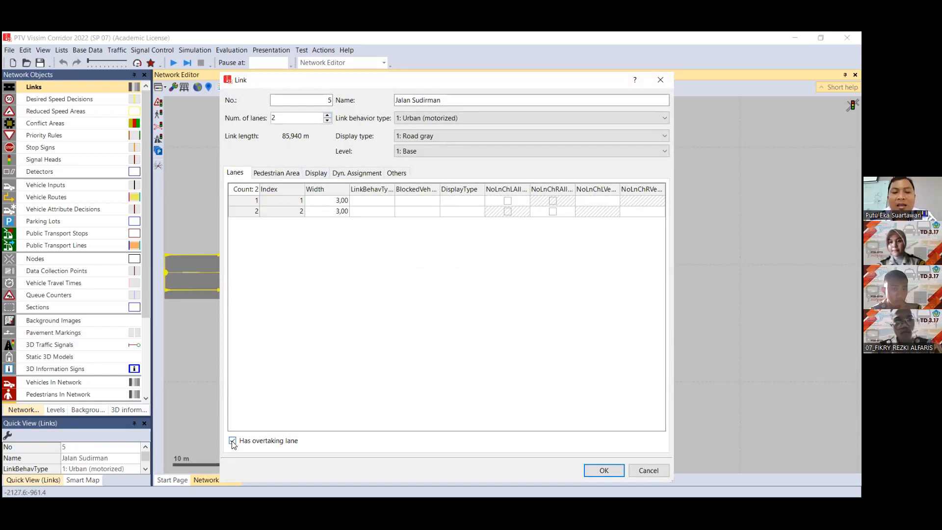
pyautogui.click(608, 473)
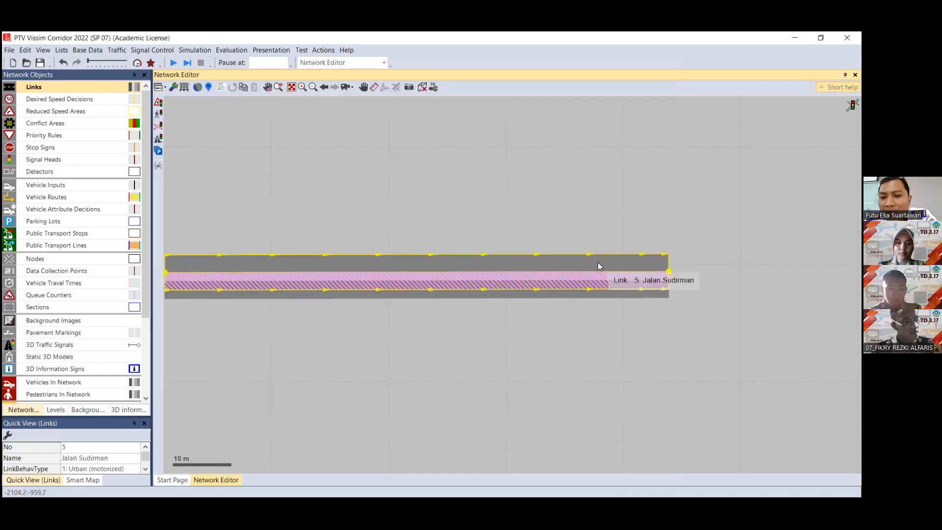
# Move link 5 so its overtaking lane lies over opposite link 6, and pull its downstream end slightly inward.
pyautogui.moveTo(589, 258); pyautogui.dragTo(589, 267)
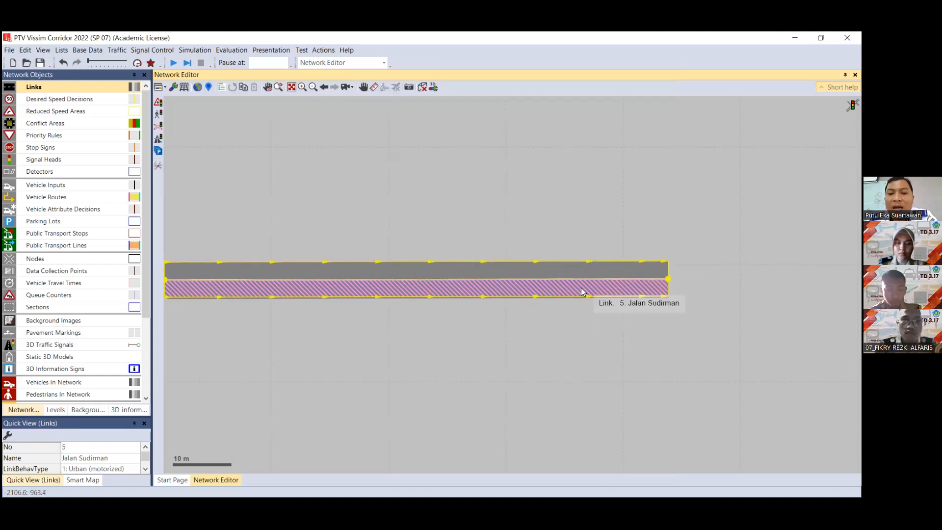
pyautogui.click(218, 320)
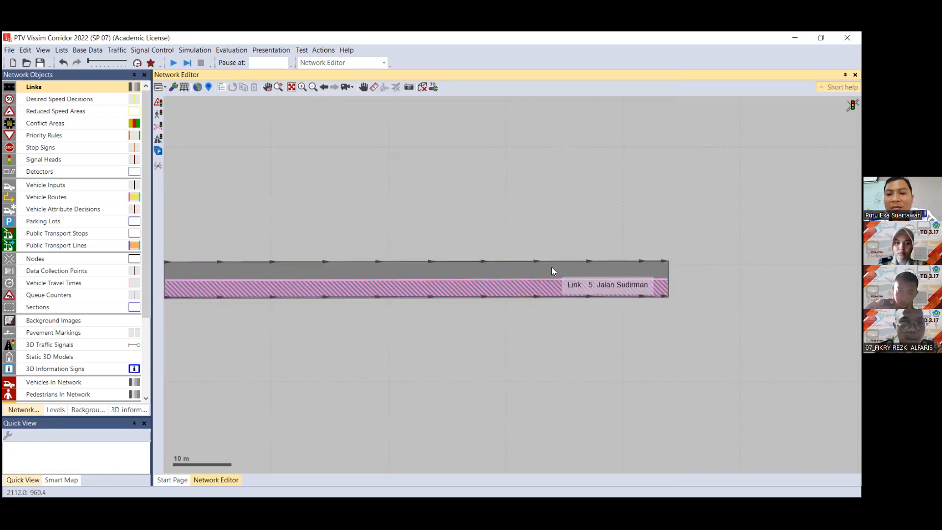
pyautogui.click(619, 268)
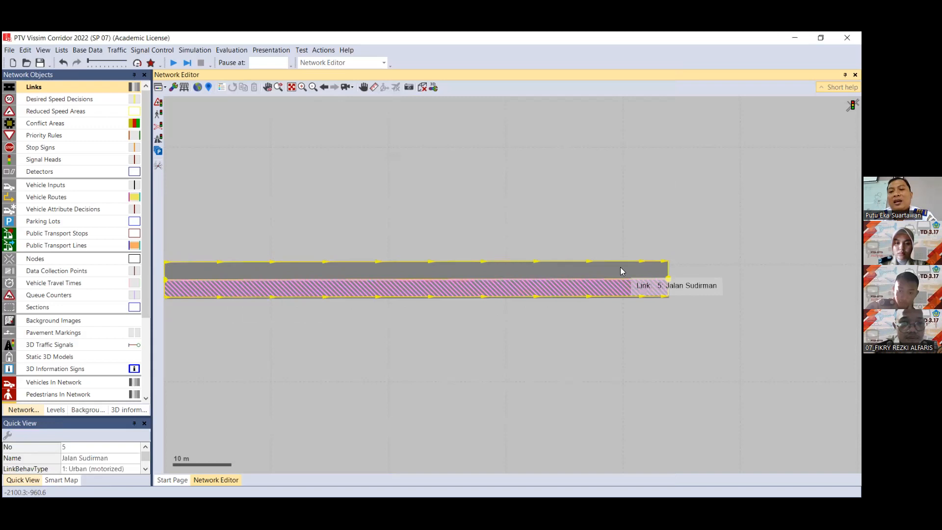
pyautogui.moveTo(668, 281); pyautogui.dragTo(656, 282)
pyautogui.click(352, 362)
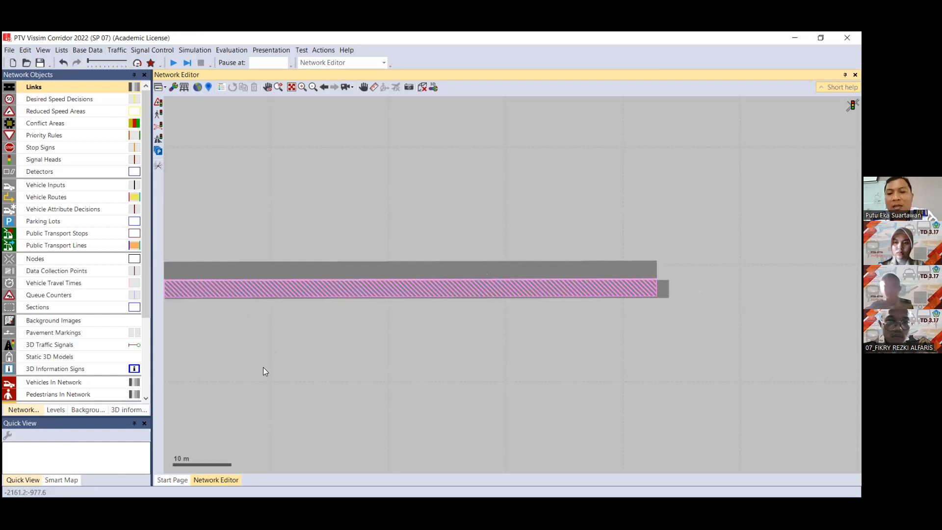
# Set link 6 to 2 lanes and give it an overtaking lane.
pyautogui.click(663, 290)
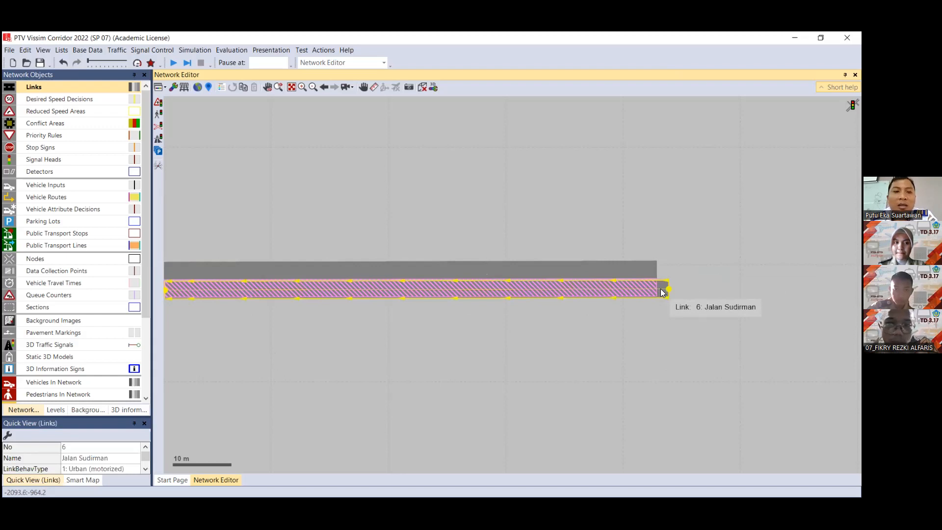
pyautogui.doubleClick(659, 289)
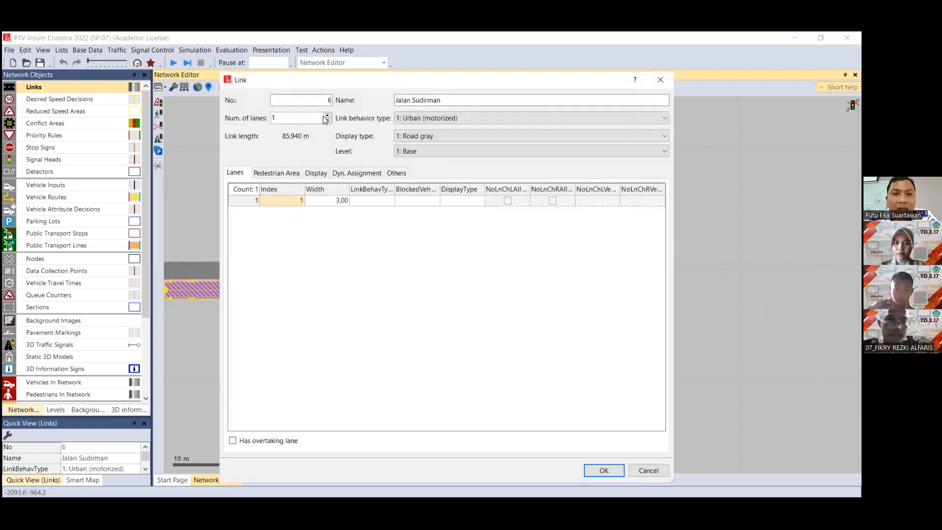
pyautogui.click(327, 115)
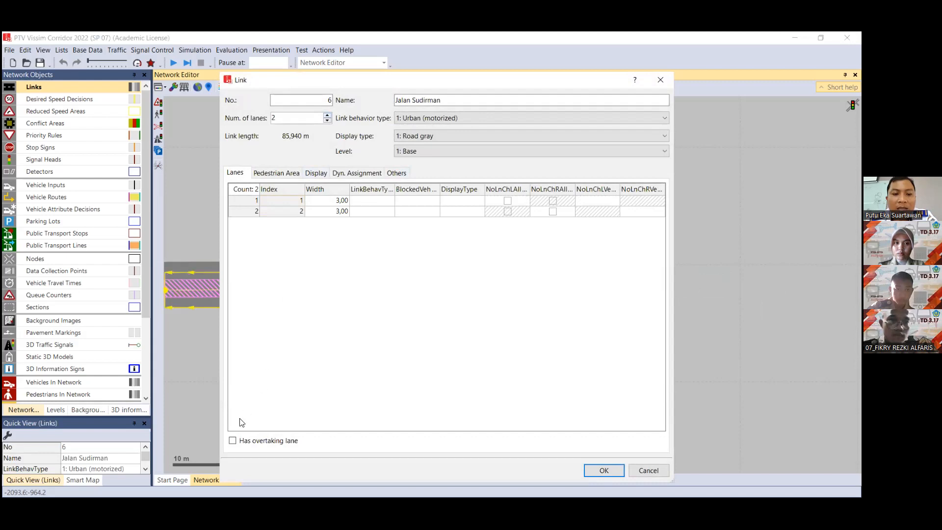
pyautogui.click(233, 440)
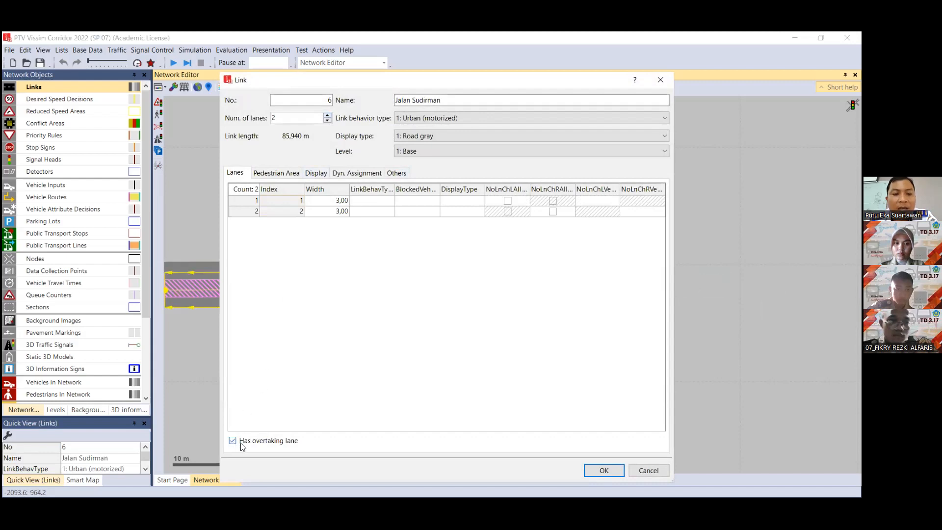
pyautogui.click(601, 471)
# Move link 6 over link 5 so both overlap, and shorten its downstream end to a length of about 83 m.
pyautogui.moveTo(532, 298); pyautogui.dragTo(536, 289)
pyautogui.moveTo(167, 280); pyautogui.dragTo(185, 280)
pyautogui.click(226, 319)
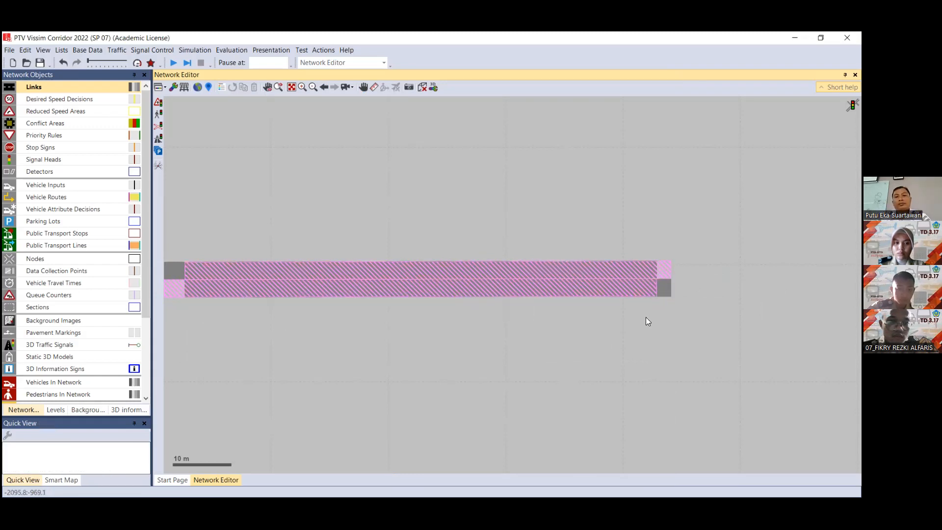
pyautogui.click(665, 292)
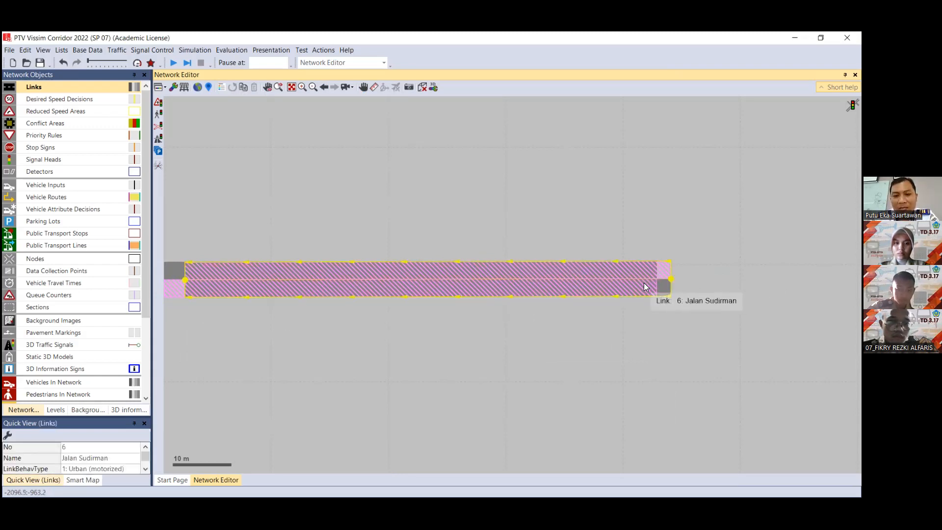
pyautogui.click(177, 269)
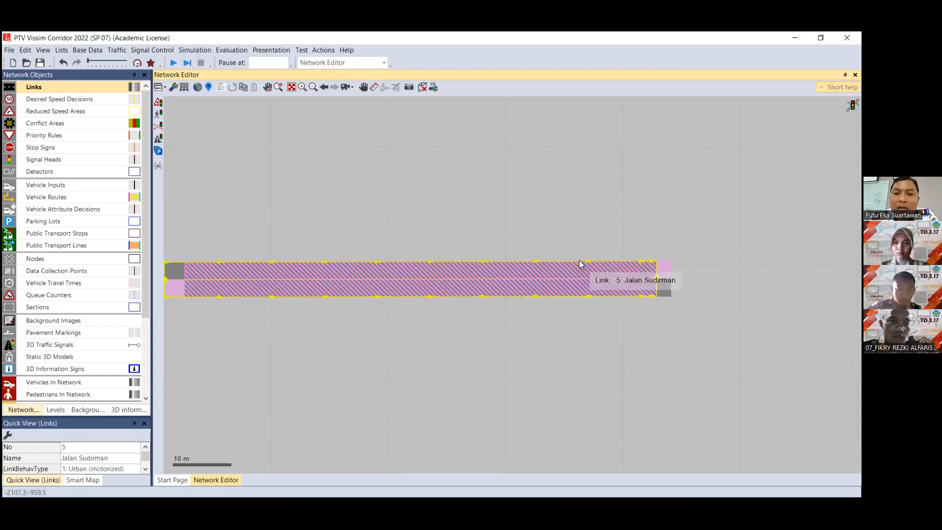
# Set the width of link 6's second lane to 2 m and shift the link slightly to realign it over link 5.
pyautogui.click(659, 283)
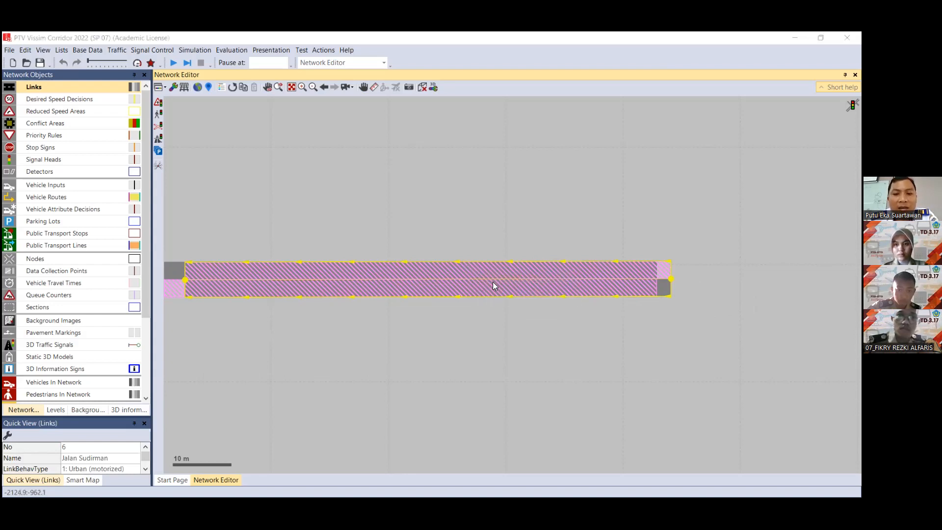
pyautogui.doubleClick(493, 282)
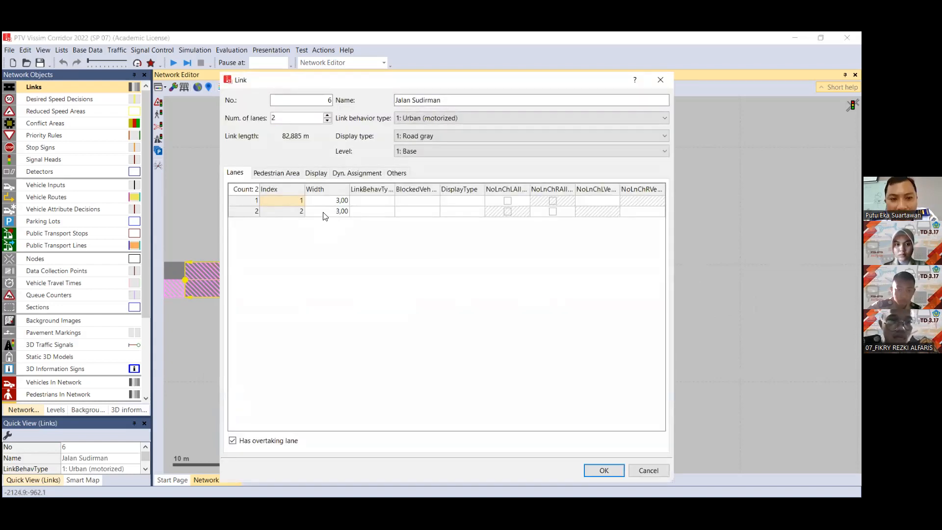
pyautogui.click(322, 210)
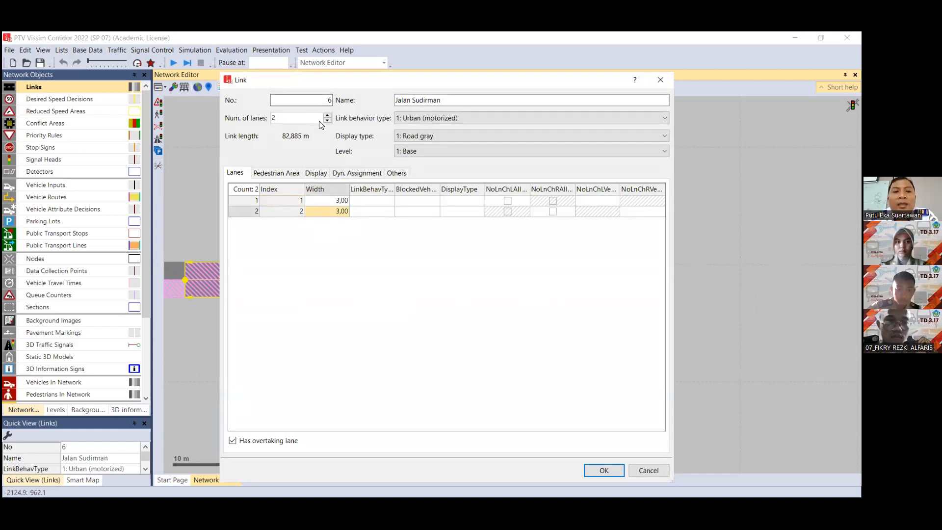
pyautogui.write('2')
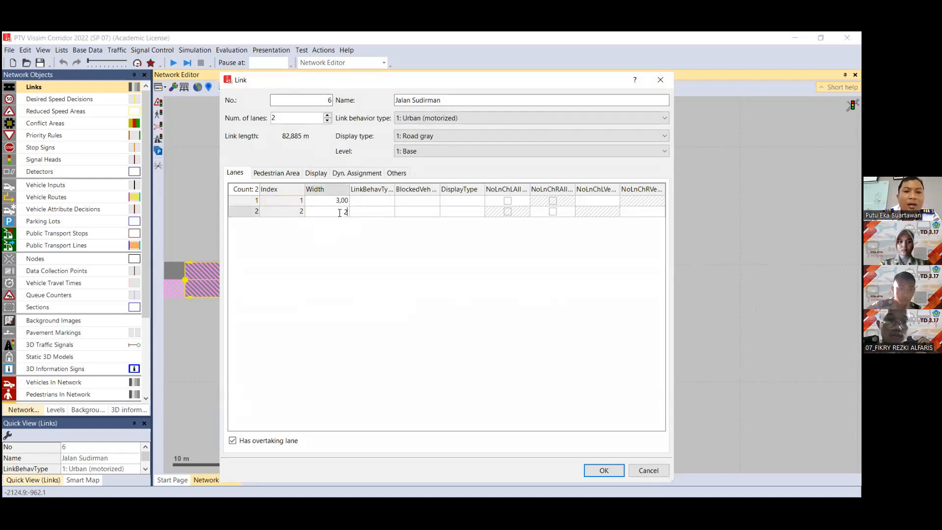
pyautogui.press('Return')
pyautogui.click(609, 470)
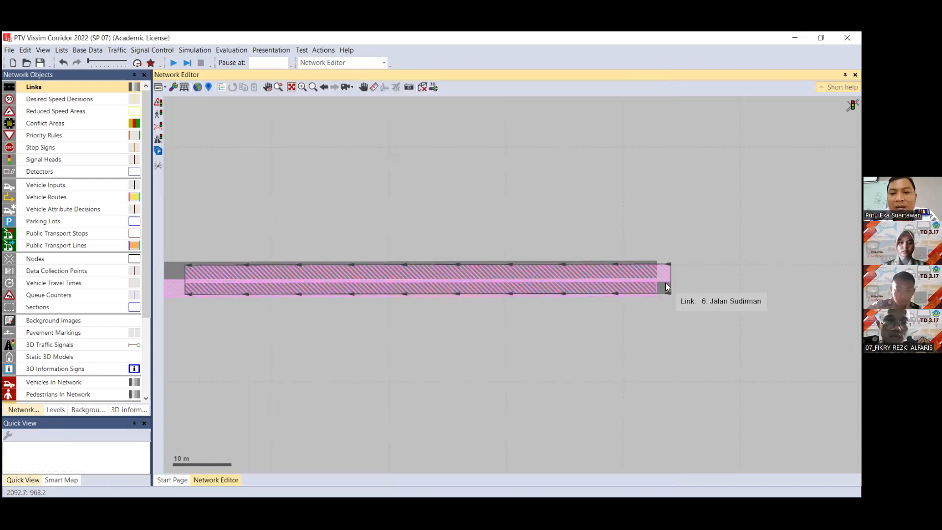
pyautogui.click(666, 283)
pyautogui.moveTo(662, 278)
pyautogui.mouseDown()
pyautogui.moveTo(663, 288)
pyautogui.moveTo(663, 278)
pyautogui.mouseUp()
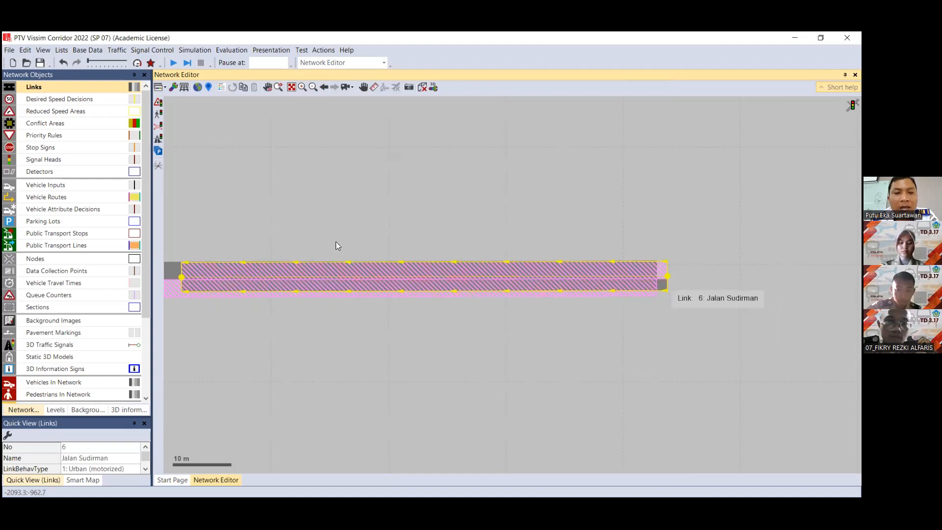
# Set the width of link 6's second lane to 3 m and shift the link slightly to realign it with link 5.
pyautogui.doubleClick(393, 298)
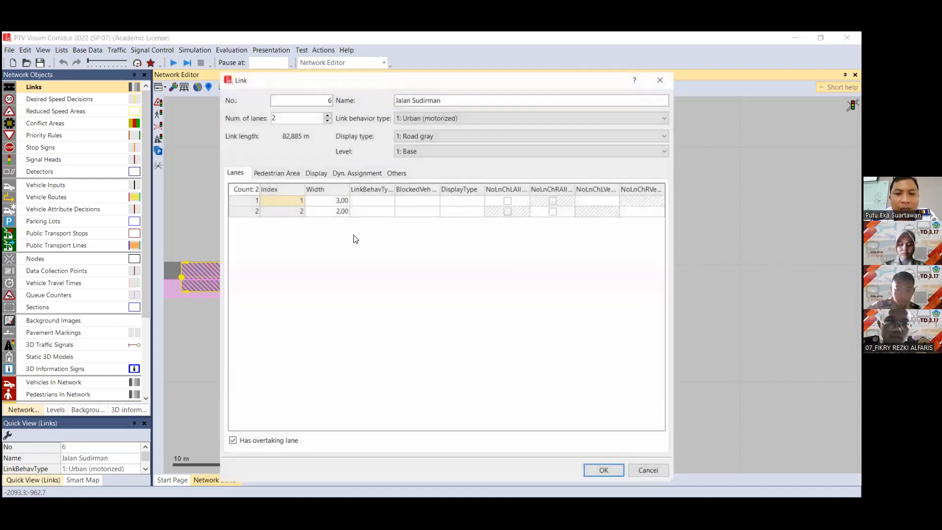
pyautogui.click(337, 213)
pyautogui.write('3')
pyautogui.click(339, 202)
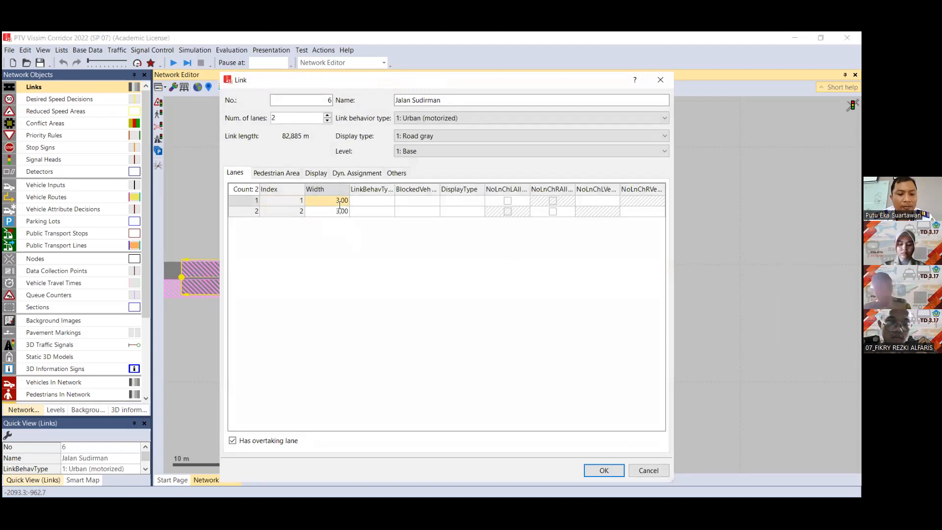
pyautogui.click(603, 471)
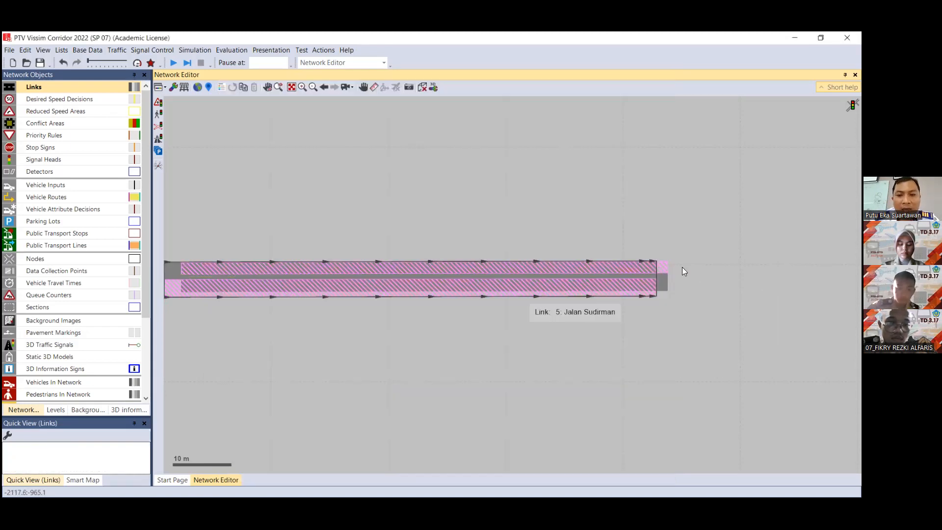
pyautogui.moveTo(666, 284); pyautogui.dragTo(666, 287)
pyautogui.click(658, 299)
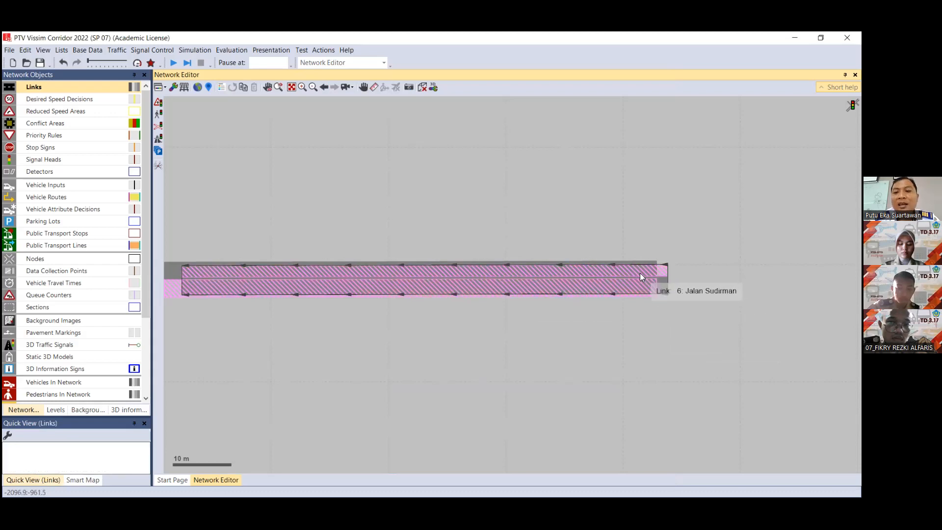
# Set the width of link 5's first lane to 2 m and move the link slightly so it lies over link 6.
pyautogui.click(590, 261)
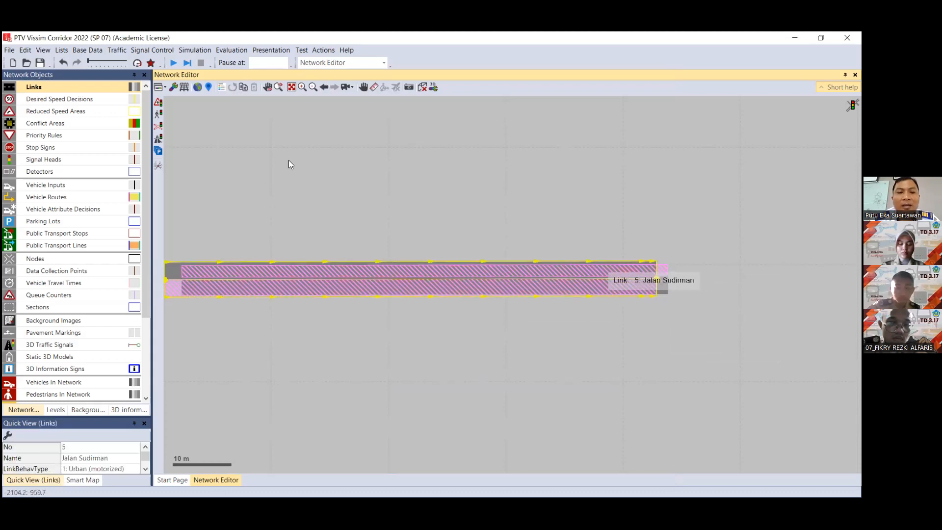
pyautogui.doubleClick(169, 267)
pyautogui.click(329, 201)
pyautogui.write('2')
pyautogui.press('Return')
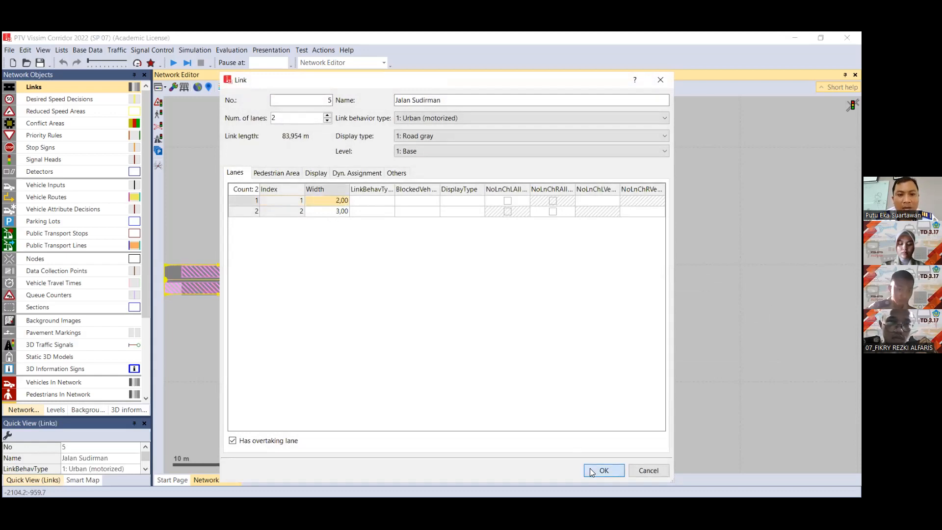
pyautogui.click(590, 468)
pyautogui.moveTo(176, 275); pyautogui.dragTo(179, 274)
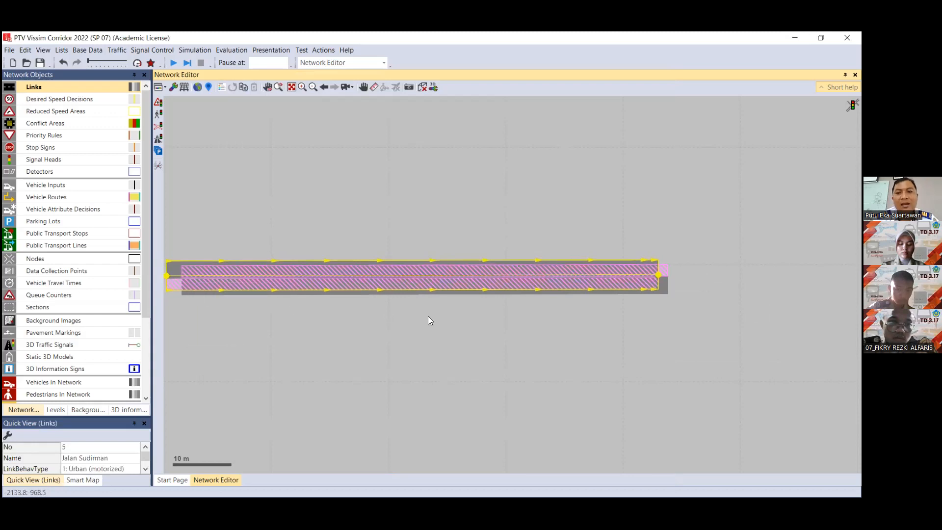
pyautogui.click(474, 337)
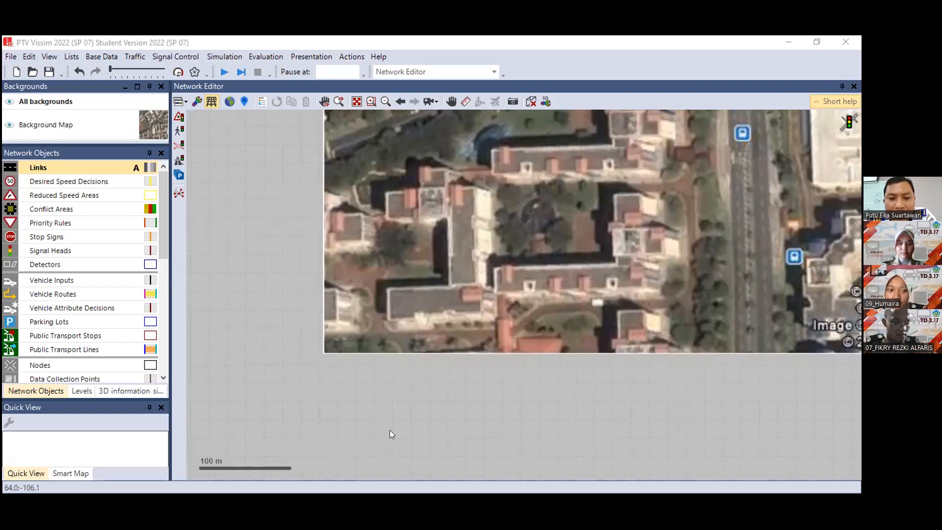
pyautogui.click(120, 168)
pyautogui.moveTo(307, 409)
pyautogui.mouseDown()
pyautogui.moveTo(511, 410)
pyautogui.moveTo(514, 402)
pyautogui.mouseUp()
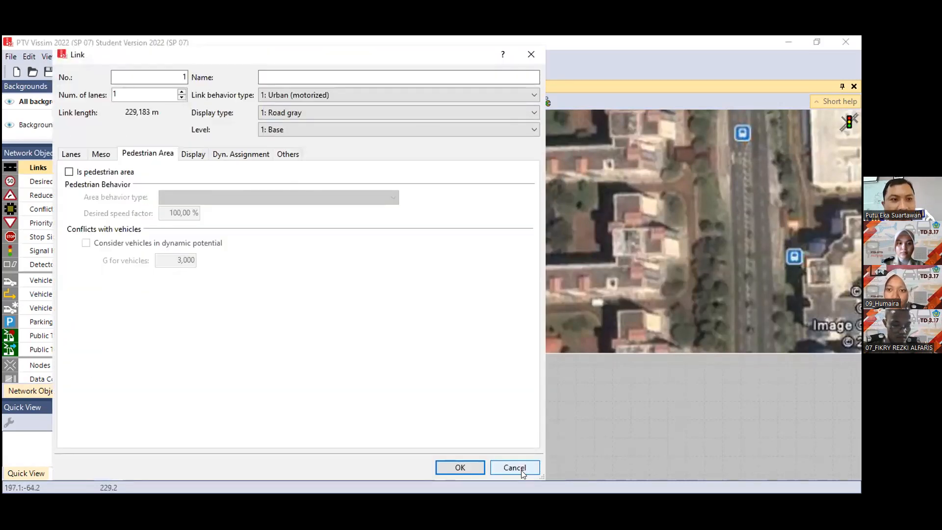
pyautogui.click(514, 467)
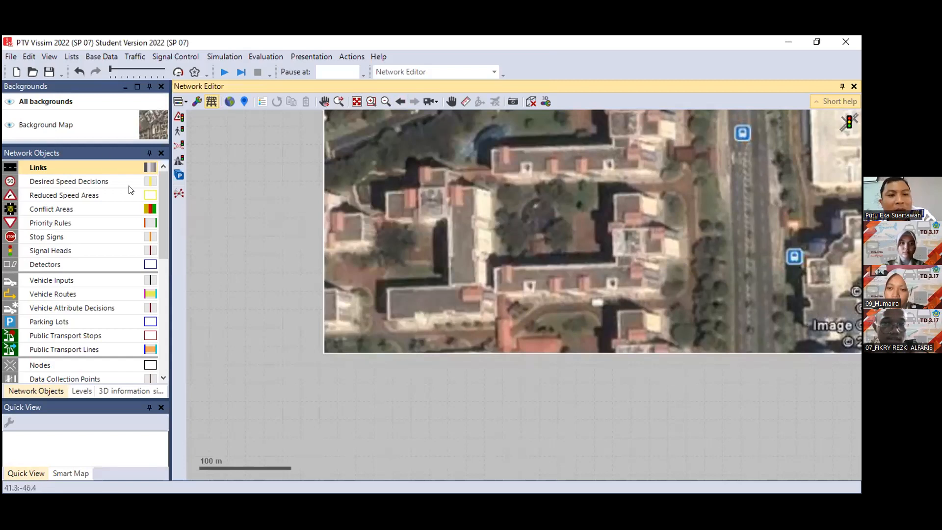
# Hide all background maps in the network with the satellite image.
pyautogui.click(14, 102)
pyautogui.click(14, 101)
pyautogui.click(14, 102)
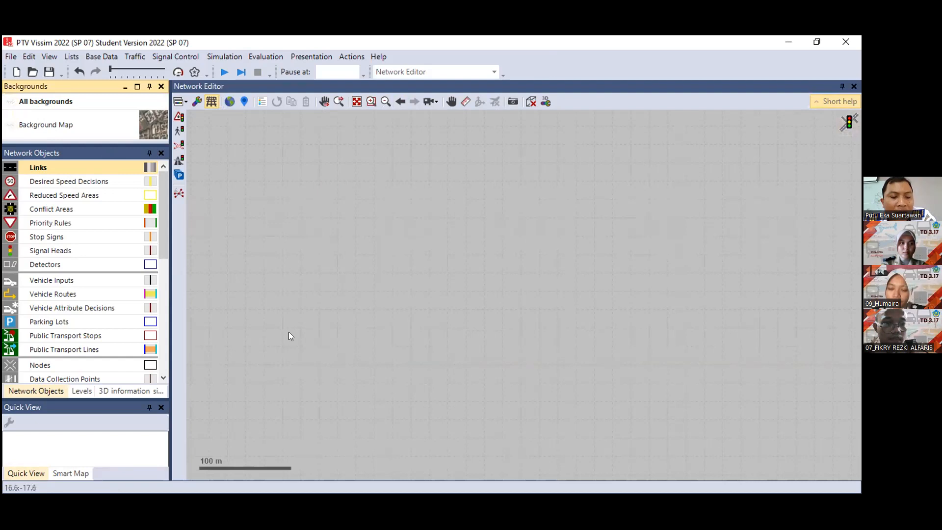
# Draw a straight one-lane link about 38 m long in the empty network and accept it with a 3.50 m lane width.
pyautogui.click(38, 166)
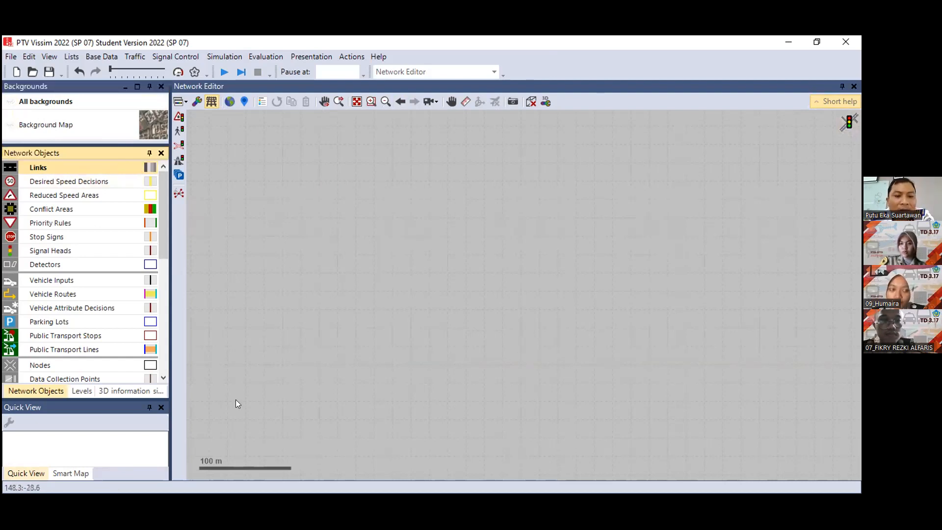
pyautogui.scroll(1, 415, 329)
pyautogui.scroll(5, 416, 332)
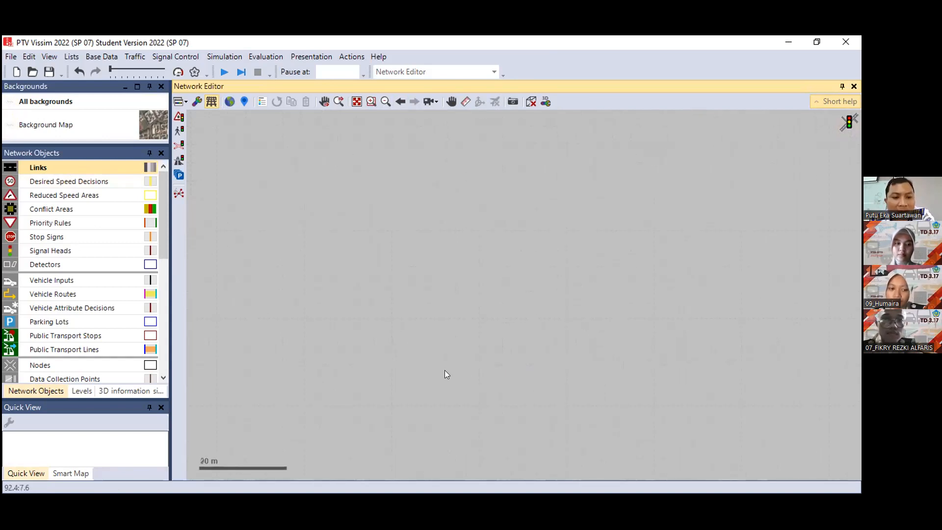
pyautogui.scroll(1, 382, 294)
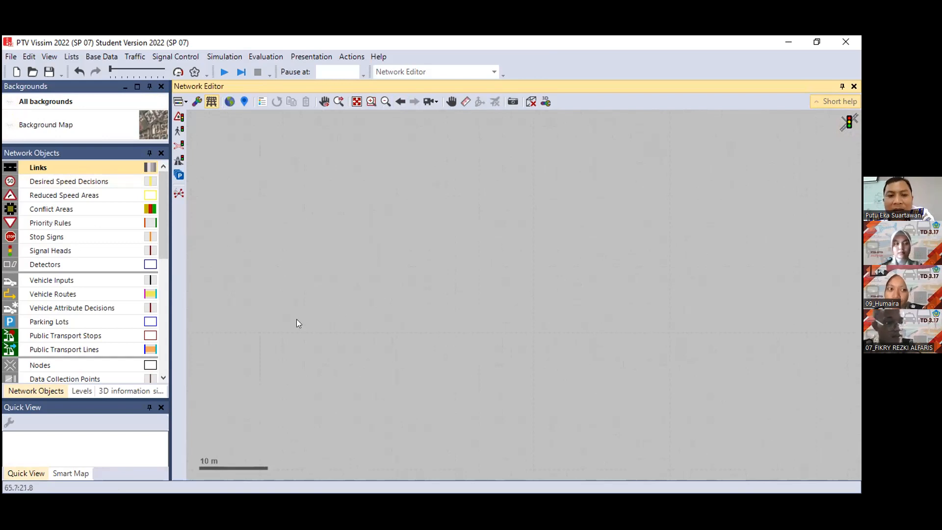
pyautogui.click(136, 167)
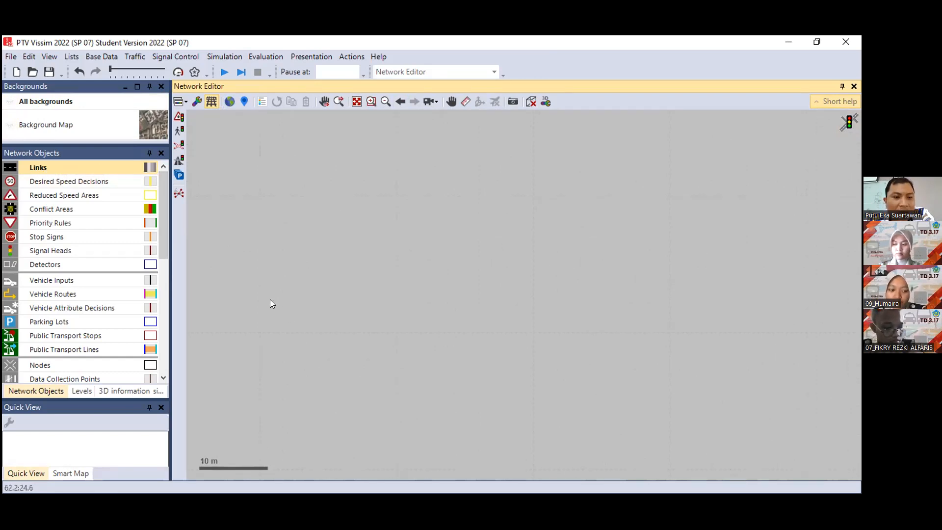
pyautogui.moveTo(269, 298); pyautogui.dragTo(273, 303)
pyautogui.moveTo(445, 310)
pyautogui.mouseDown()
pyautogui.moveTo(487, 297)
pyautogui.moveTo(532, 302)
pyautogui.mouseUp()
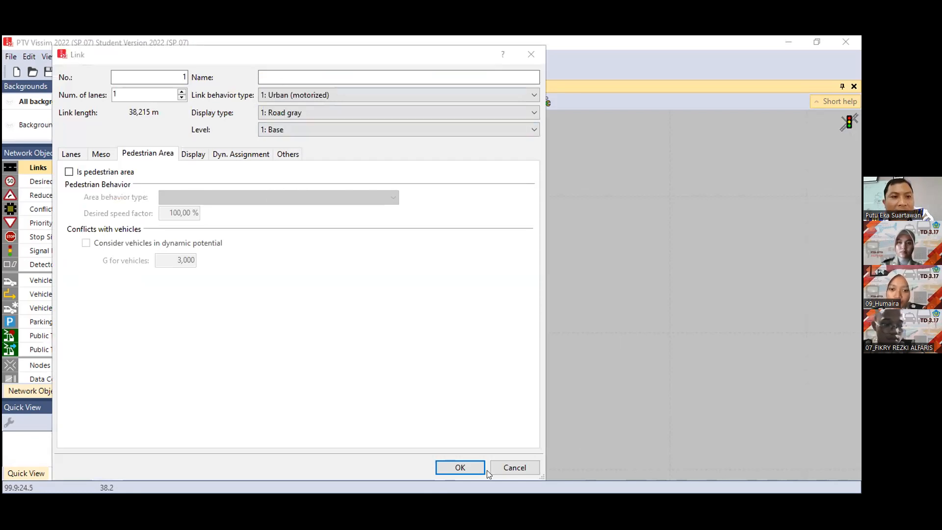
pyautogui.click(119, 74)
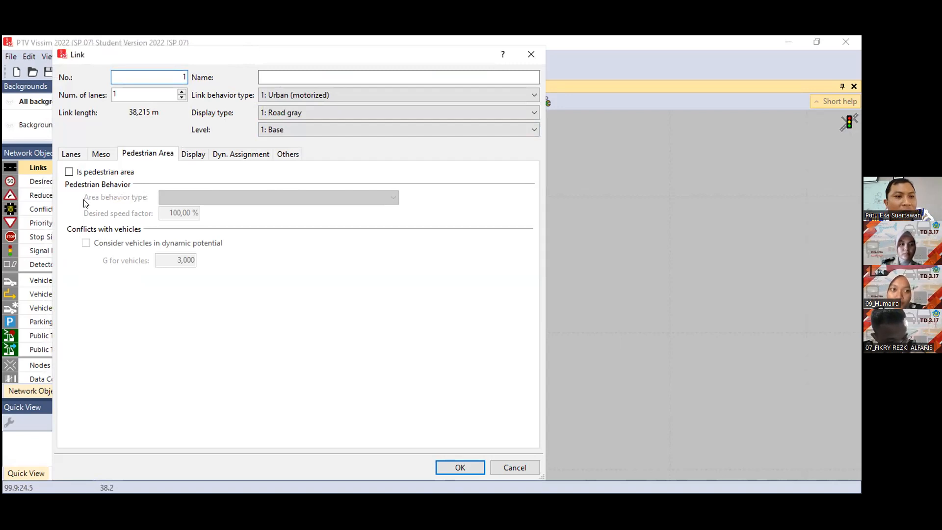
pyautogui.click(75, 210)
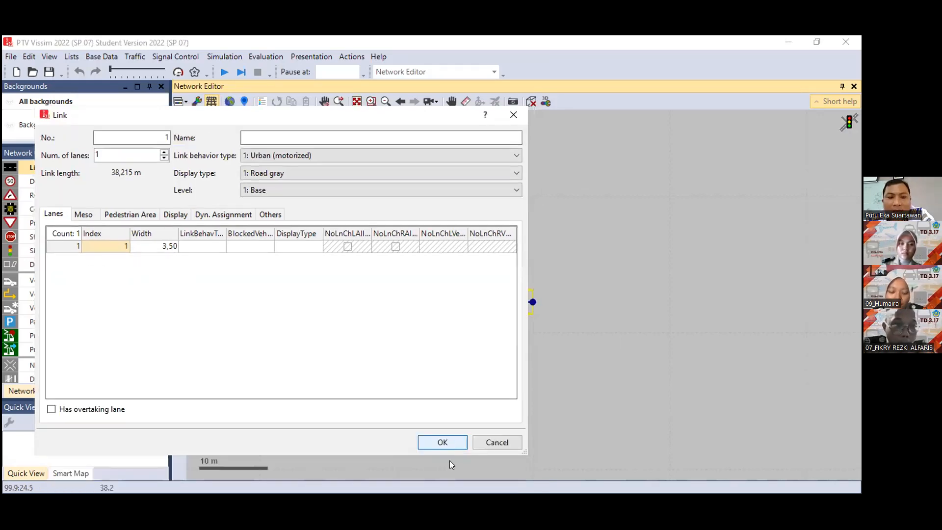
pyautogui.press('Return')
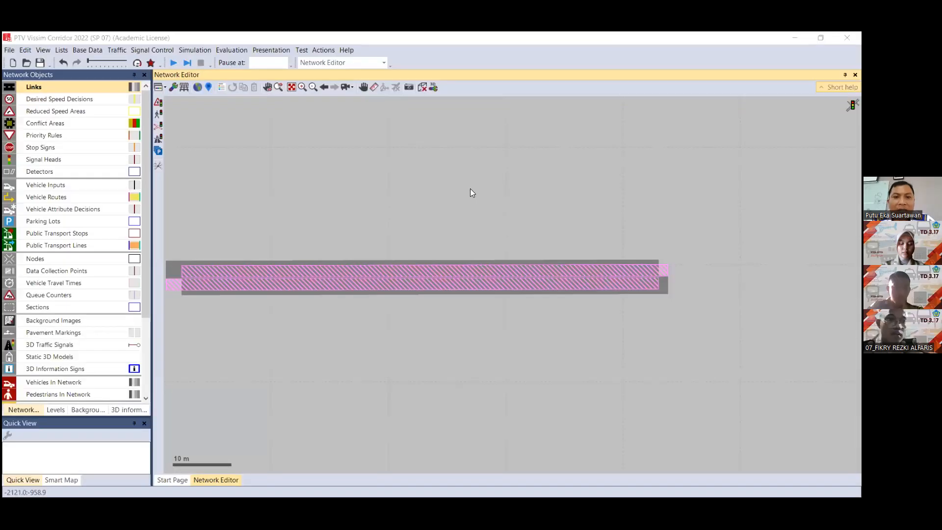
# Display the curved two-way road as wireframe to examine where its connectors meet the links at the bend.
pyautogui.scroll(-4, 470, 189)
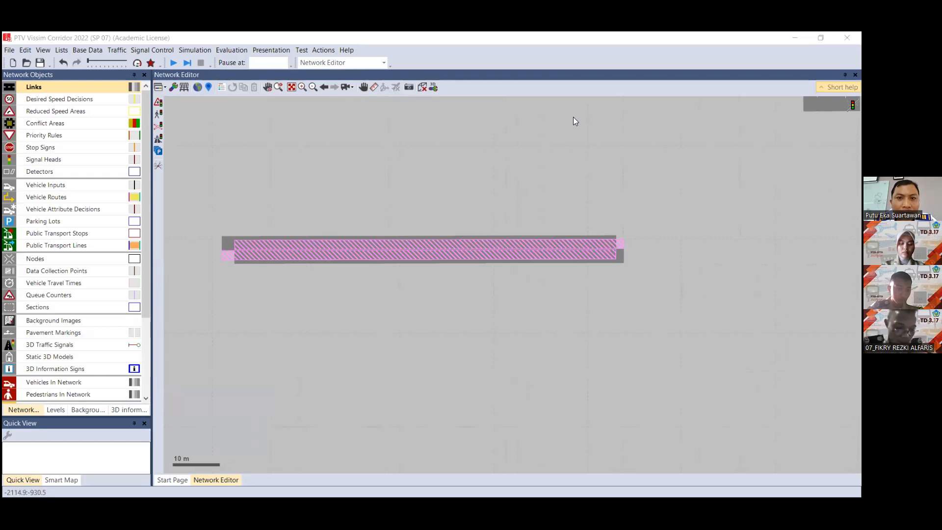
pyautogui.click(363, 87)
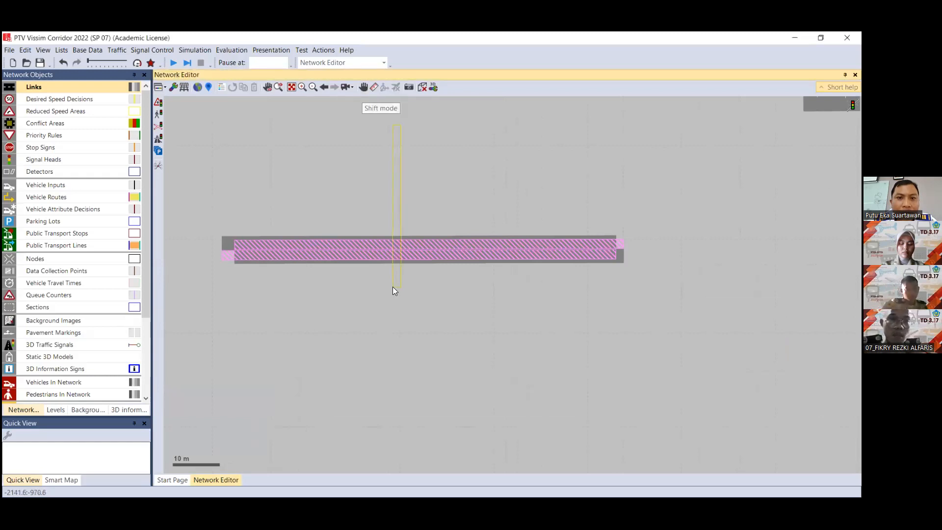
pyautogui.moveTo(430, 242); pyautogui.dragTo(397, 478)
pyautogui.moveTo(625, 215); pyautogui.dragTo(279, 330)
pyautogui.moveTo(424, 288); pyautogui.dragTo(536, 223)
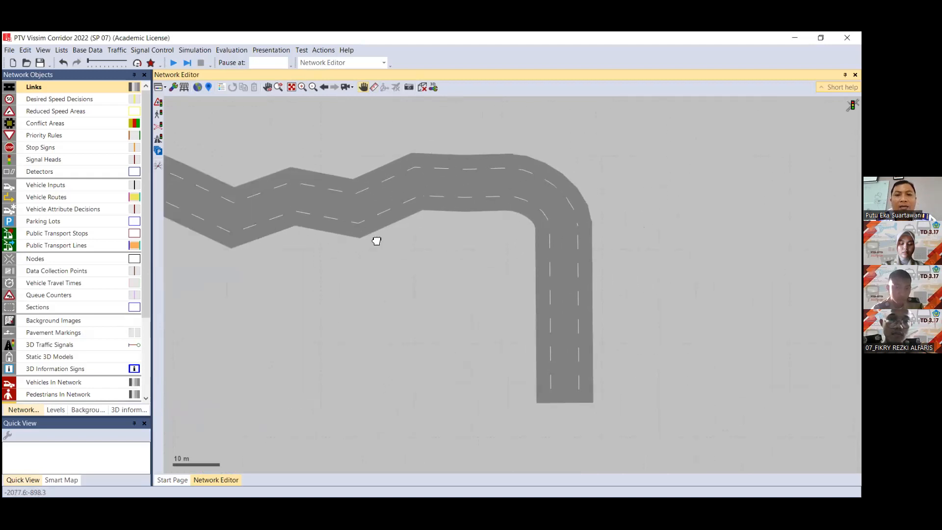
pyautogui.click(363, 88)
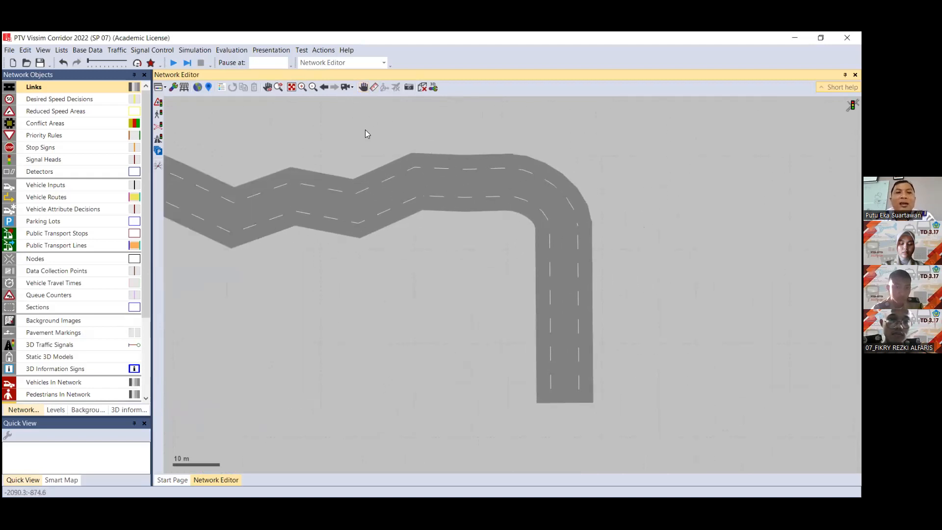
pyautogui.click(184, 88)
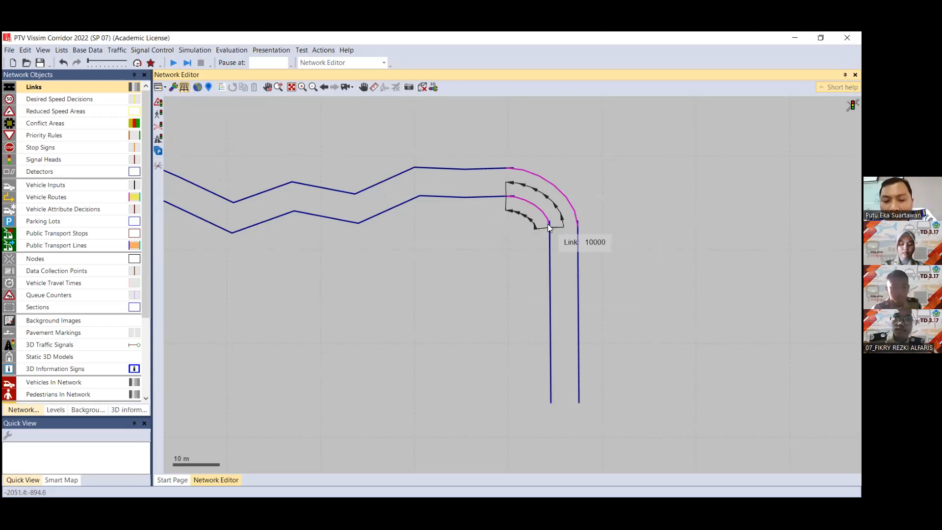
pyautogui.scroll(2, 547, 223)
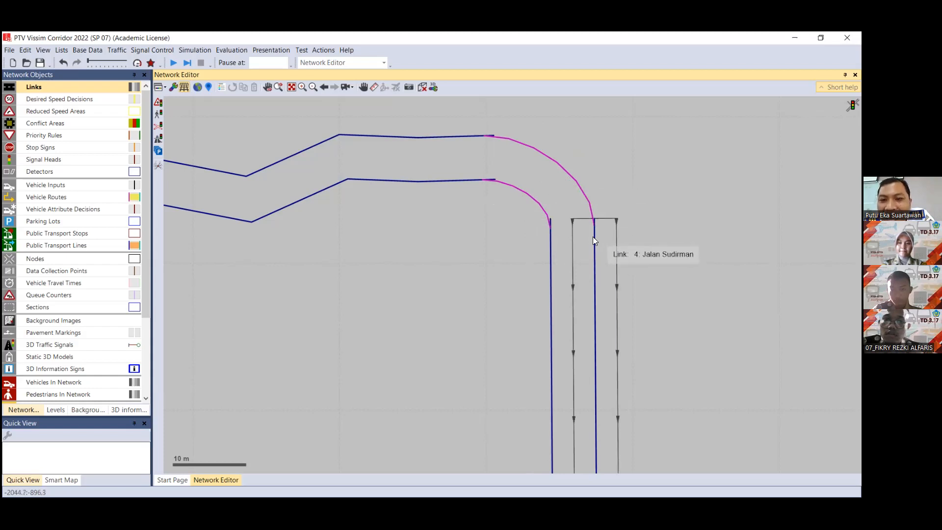
# Slide the start of inner connector 10000 down along link 3 and back up to the link's end, and leave the wireframe display.
pyautogui.click(549, 228)
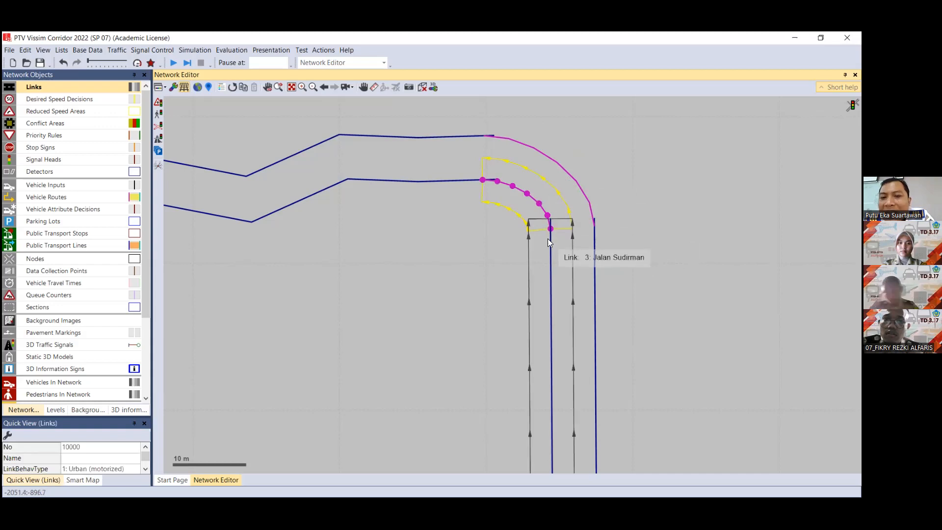
pyautogui.click(548, 238)
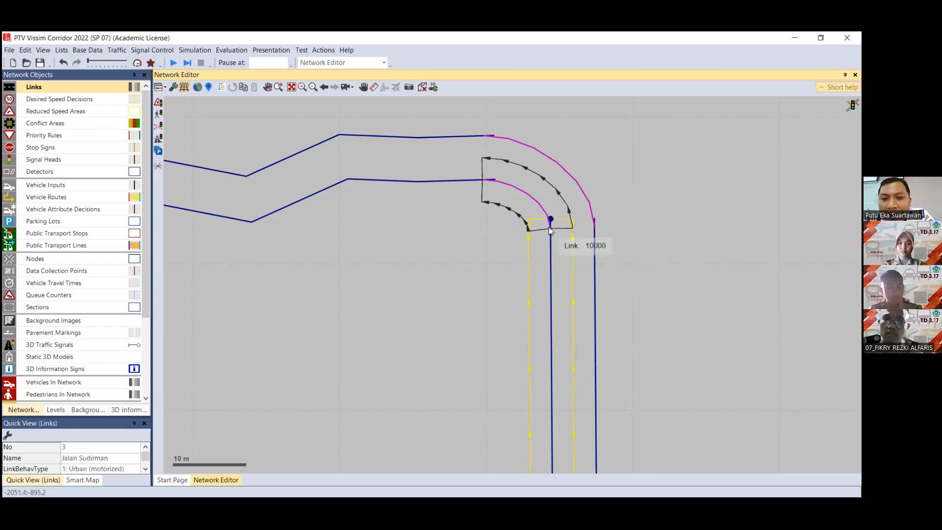
pyautogui.click(549, 227)
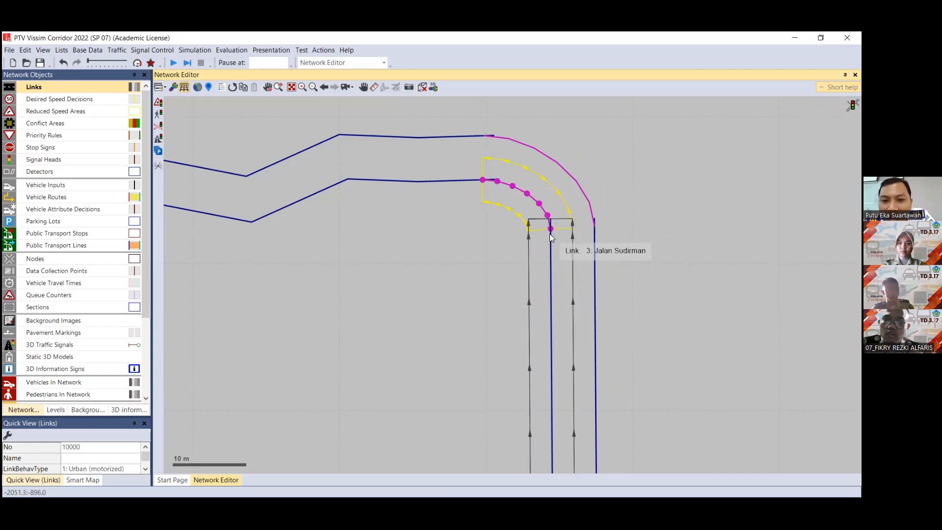
pyautogui.moveTo(550, 229); pyautogui.dragTo(550, 274)
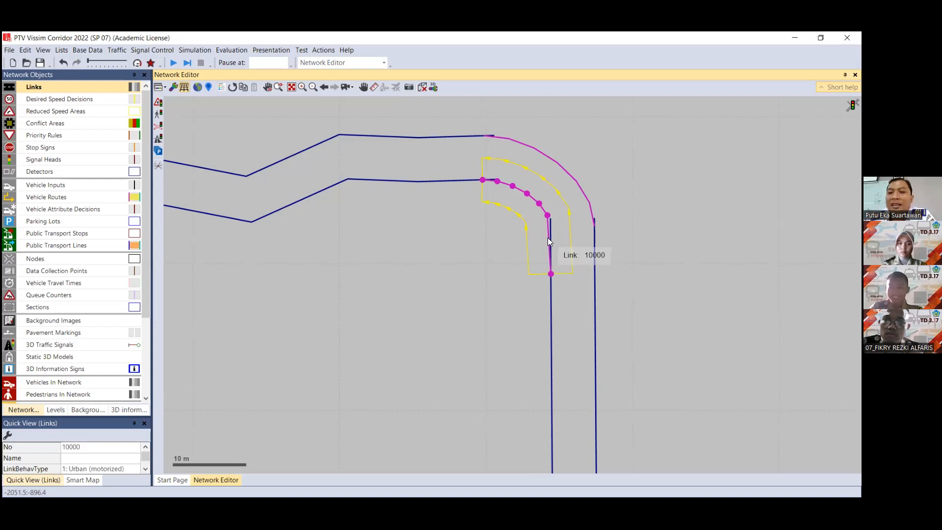
pyautogui.moveTo(550, 273); pyautogui.dragTo(551, 226)
pyautogui.click(547, 255)
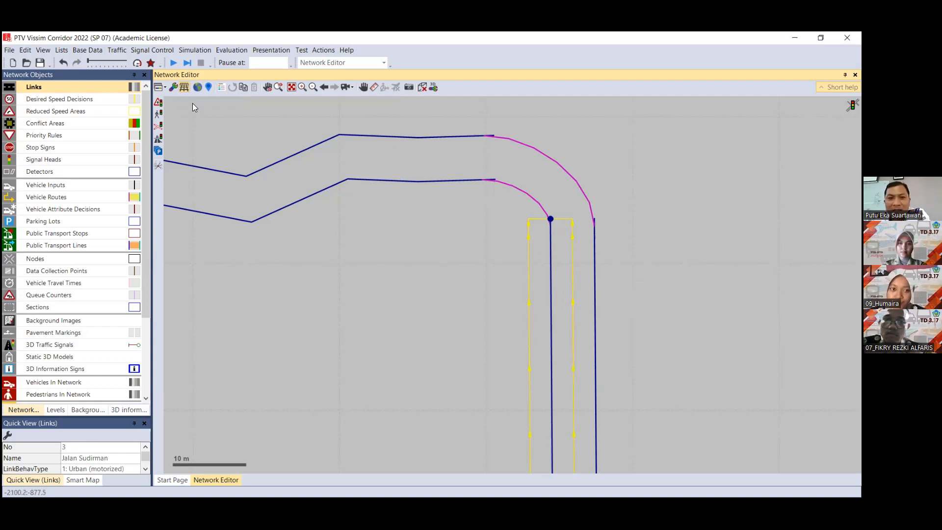
pyautogui.click(192, 88)
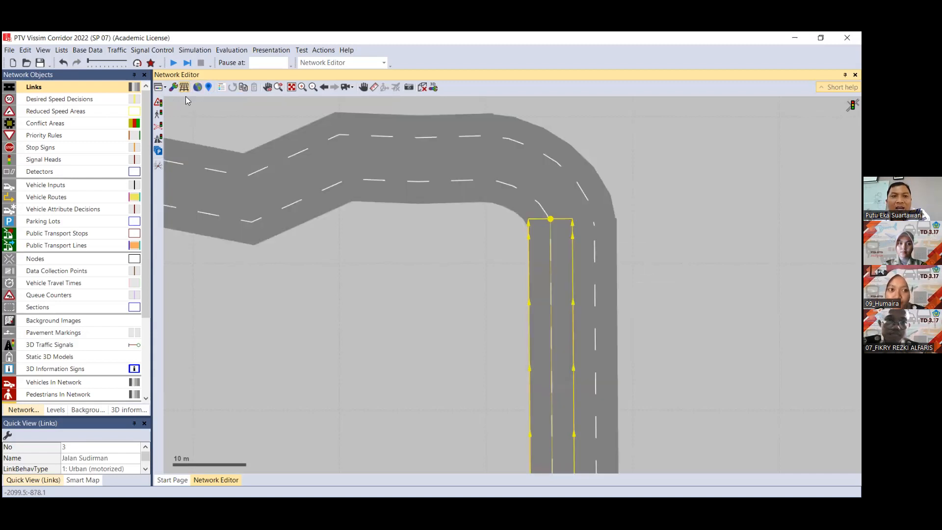
# Delete the curved two-way road: links 1 and 2 including their connectors, and the vertical links 3 and 4.
pyautogui.click(362, 88)
pyautogui.moveTo(419, 242); pyautogui.dragTo(462, 251)
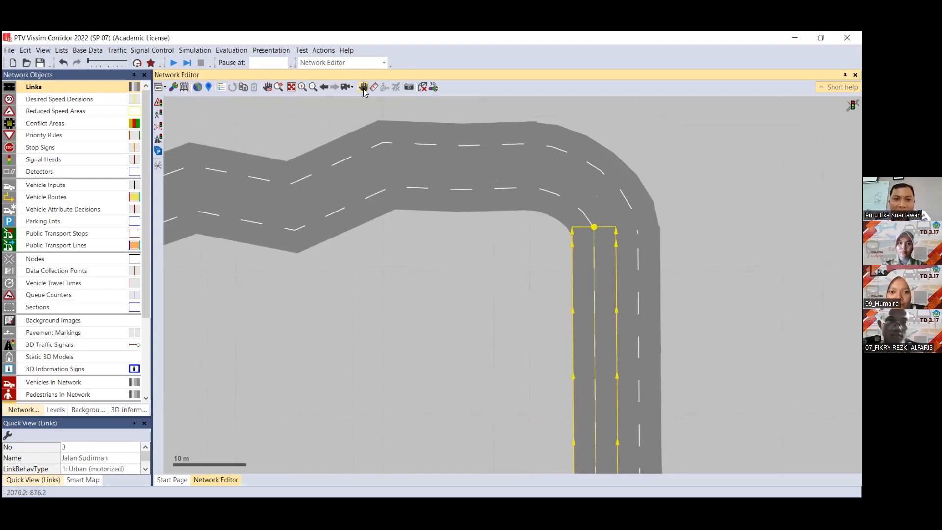
pyautogui.click(402, 138)
pyautogui.press('Delete')
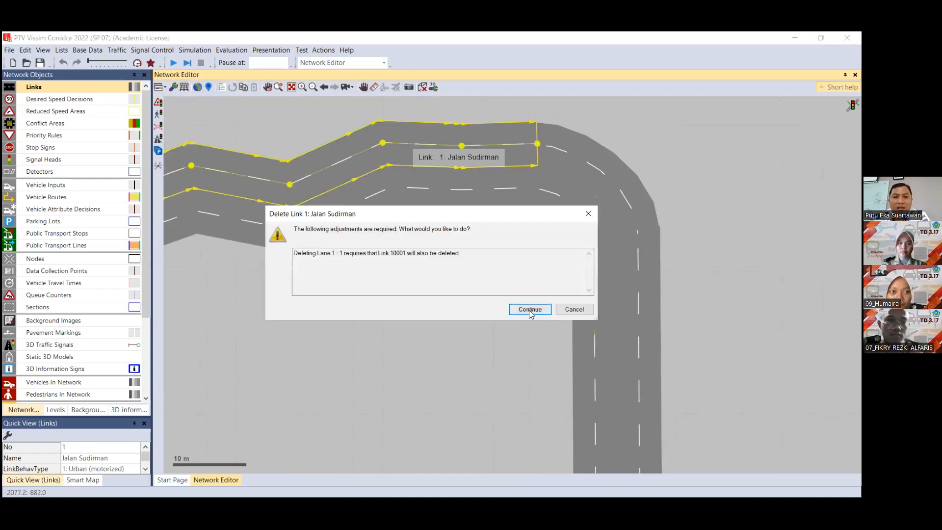
pyautogui.click(529, 310)
pyautogui.click(452, 188)
pyautogui.press('Delete')
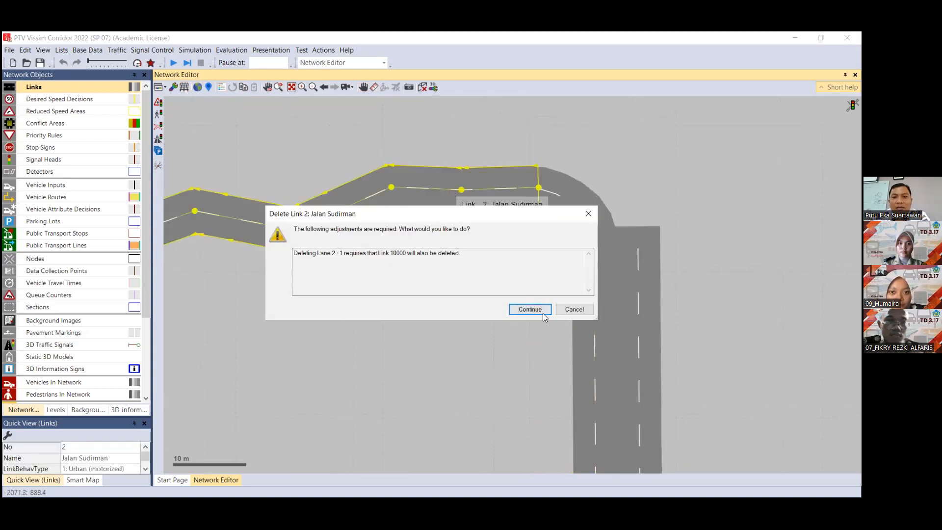
pyautogui.click(543, 313)
pyautogui.click(630, 324)
pyautogui.press('Delete')
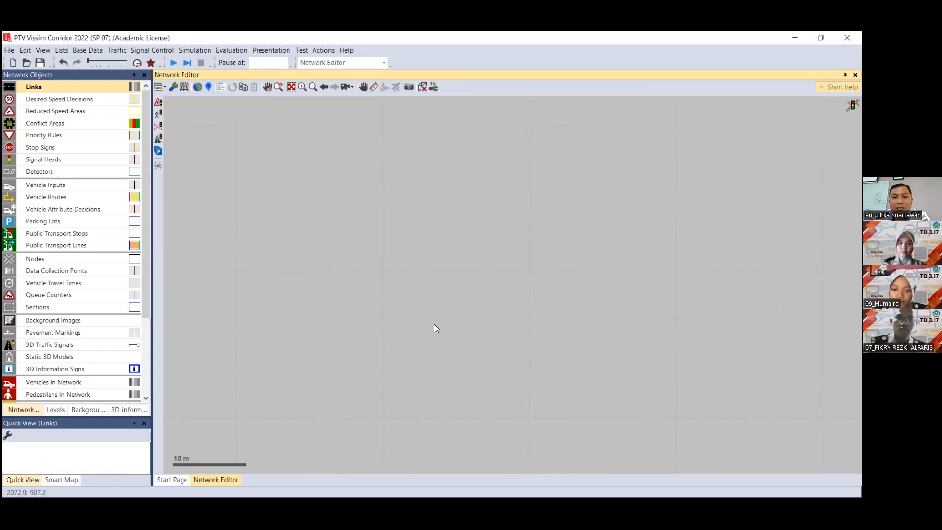
# Delete the last leftover link from the network.
pyautogui.scroll(-2, 434, 324)
pyautogui.click(364, 88)
pyautogui.moveTo(368, 244); pyautogui.dragTo(579, 167)
pyautogui.moveTo(527, 254); pyautogui.dragTo(397, 107)
pyautogui.click(397, 308)
pyautogui.press('Delete')
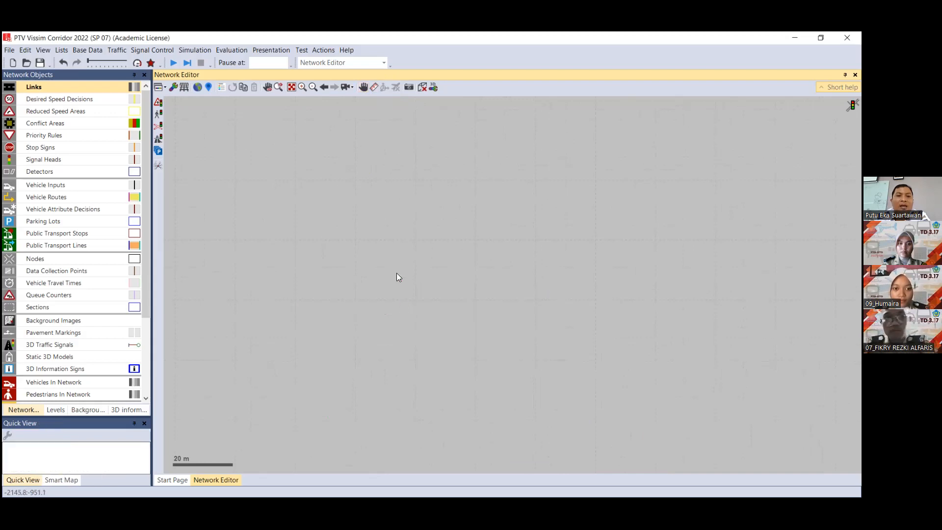
# Make the Background Map visible and bring its road intersections into view.
pyautogui.click(80, 411)
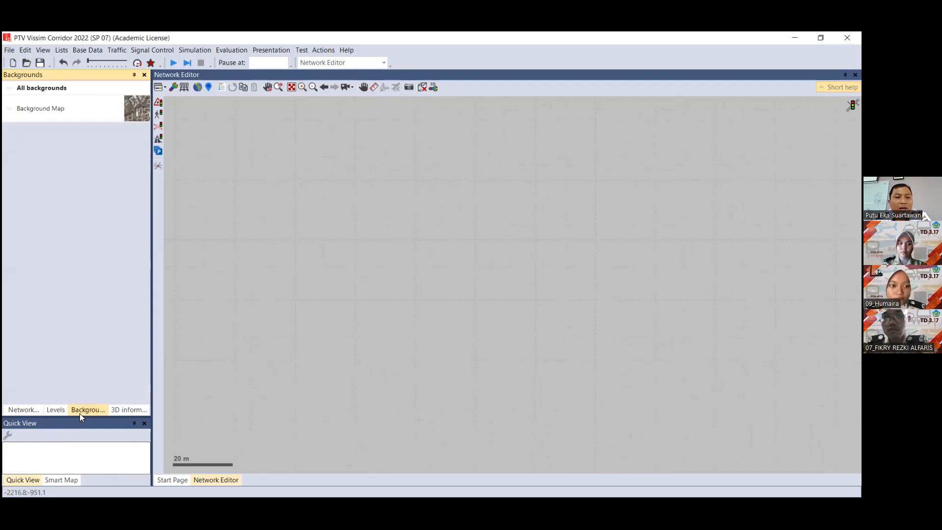
pyautogui.click(10, 107)
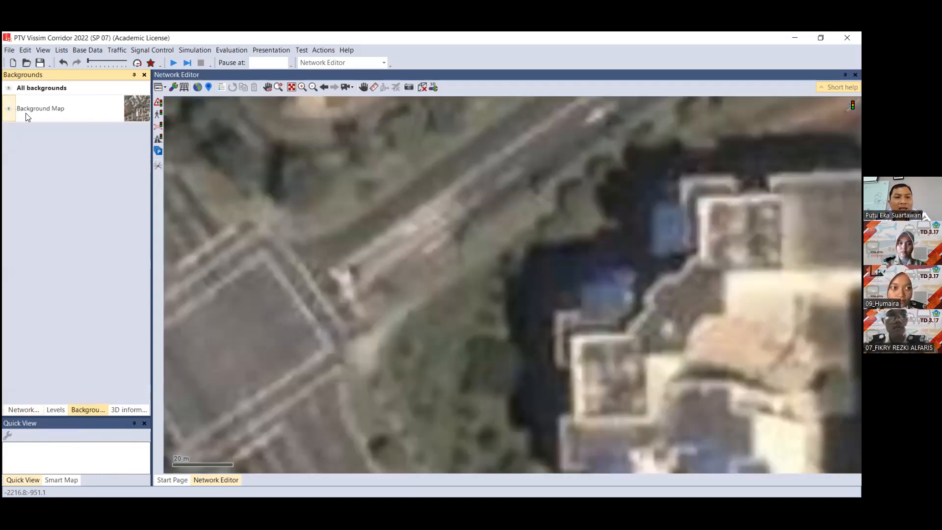
pyautogui.scroll(-3, 403, 290)
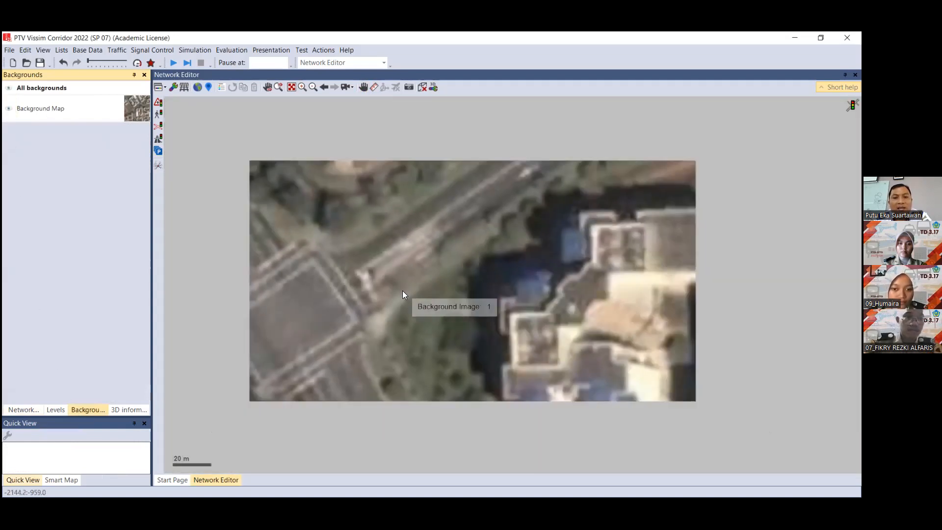
pyautogui.scroll(-3, 345, 324)
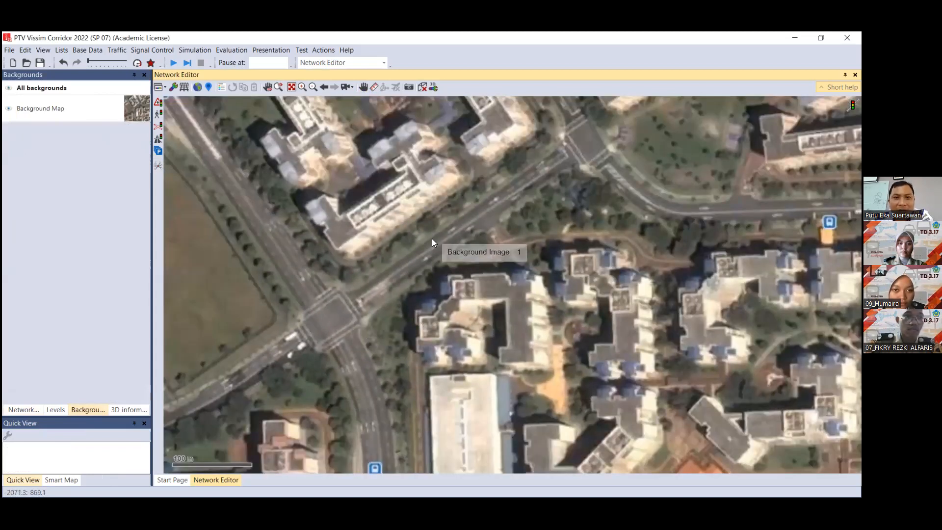
pyautogui.scroll(-1, 434, 264)
pyautogui.scroll(-1, 333, 322)
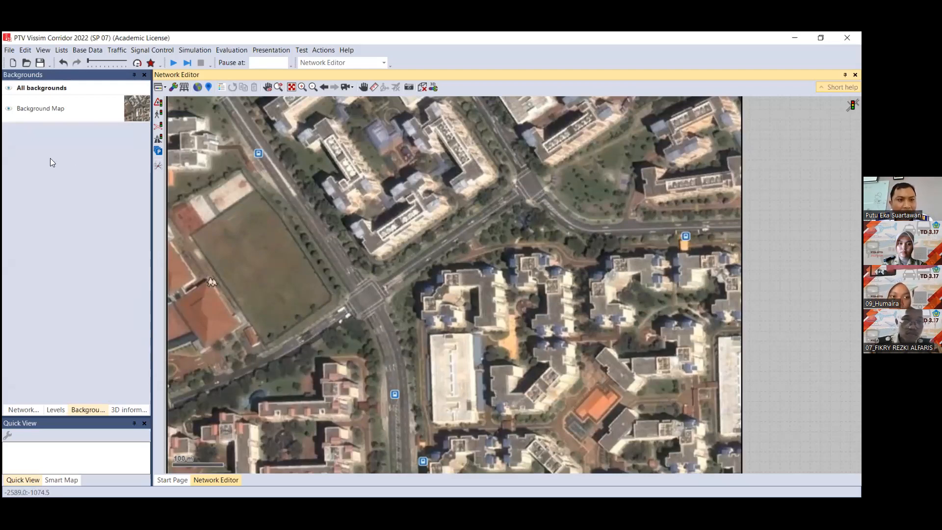
# Draw a one-lane link about 376 m long along the southwest road to the large intersection, accepting the 3.50 m lane width.
pyautogui.click(30, 409)
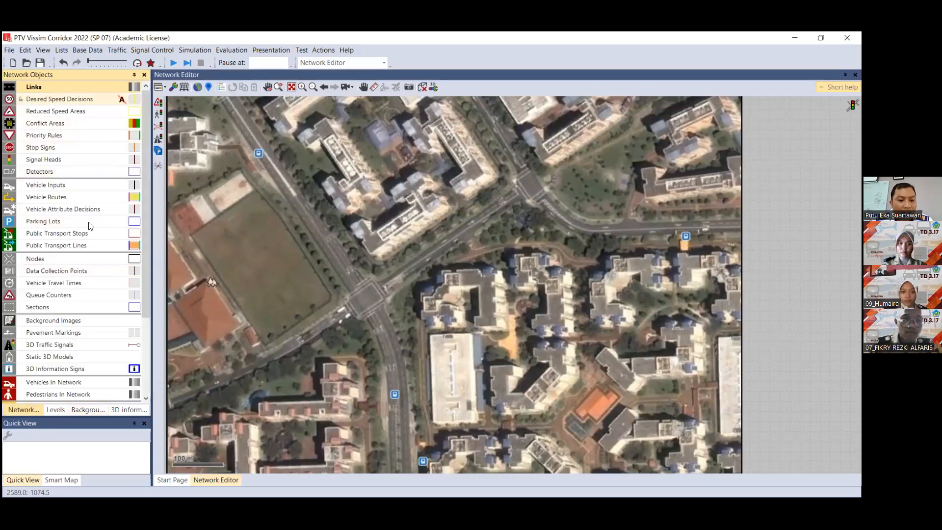
pyautogui.moveTo(175, 394)
pyautogui.mouseDown()
pyautogui.moveTo(341, 309)
pyautogui.moveTo(354, 320)
pyautogui.mouseUp()
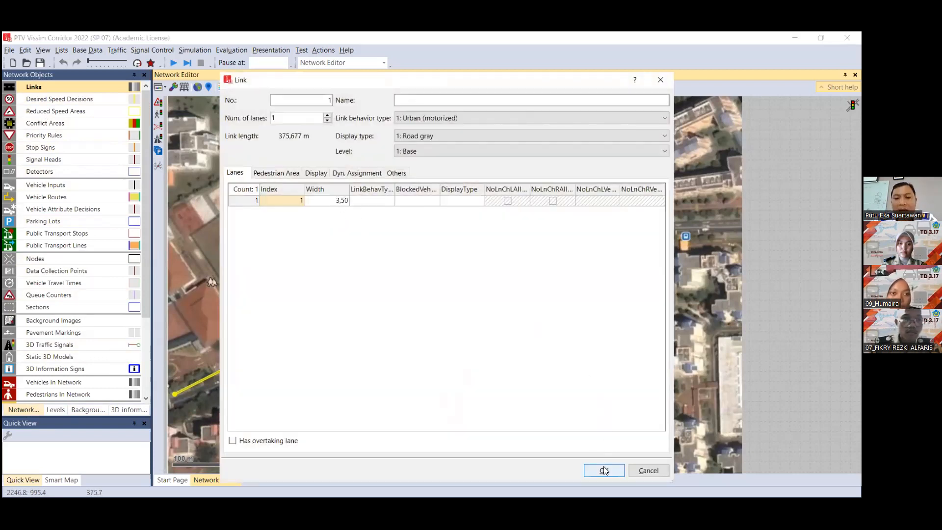
pyautogui.click(604, 470)
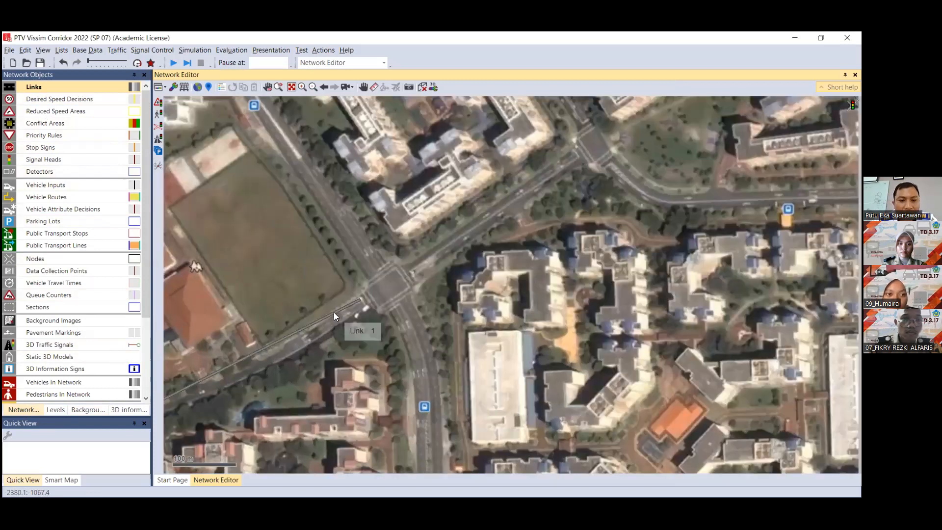
# Add two intermediate points to link 1 near the intersection and pull them onto the road shown in the background map.
pyautogui.scroll(6, 333, 312)
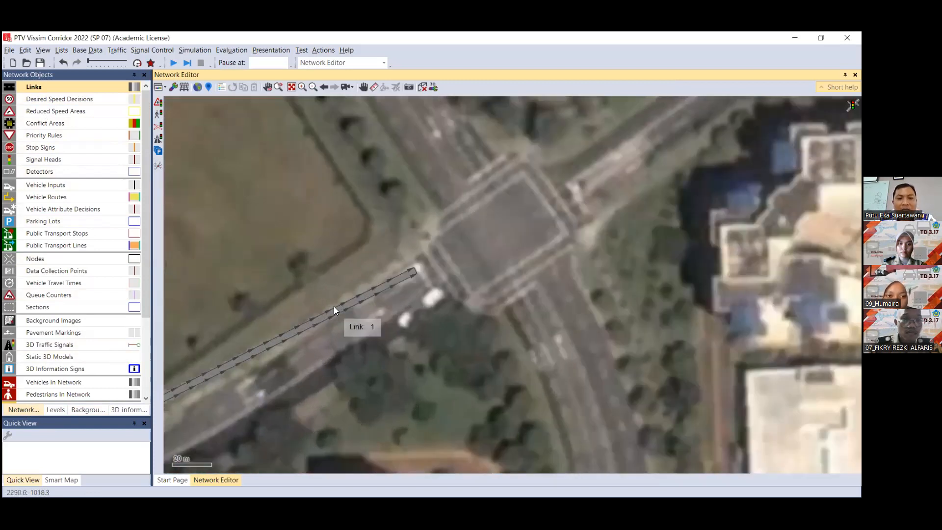
pyautogui.scroll(3, 353, 301)
pyautogui.click(399, 277)
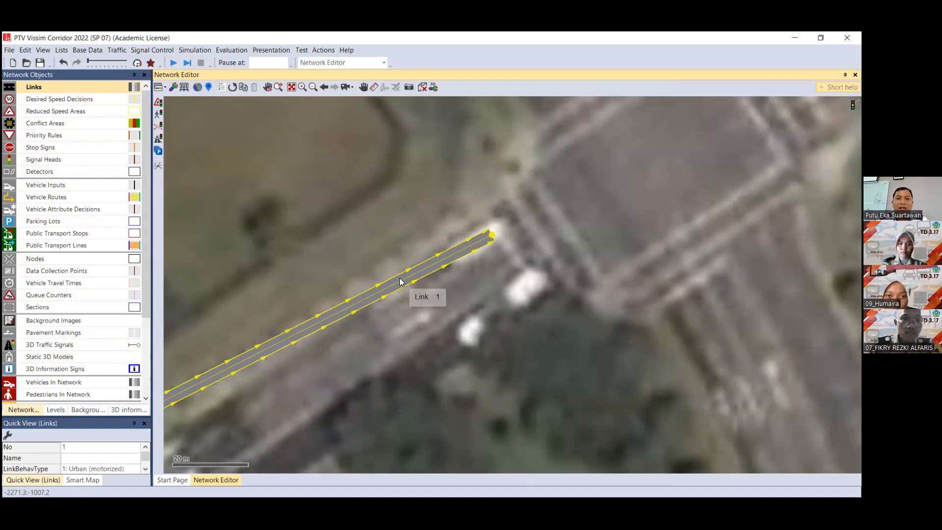
pyautogui.scroll(-2, 407, 296)
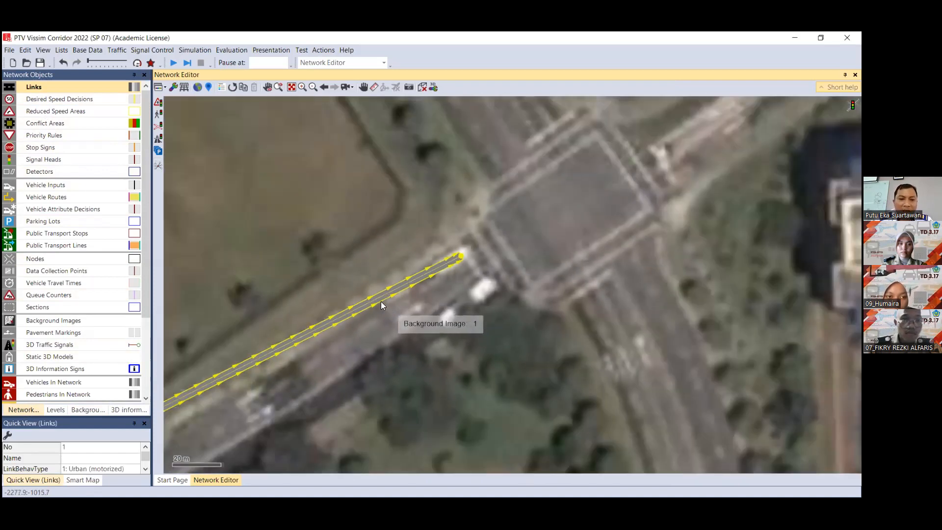
pyautogui.moveTo(373, 301); pyautogui.dragTo(353, 325)
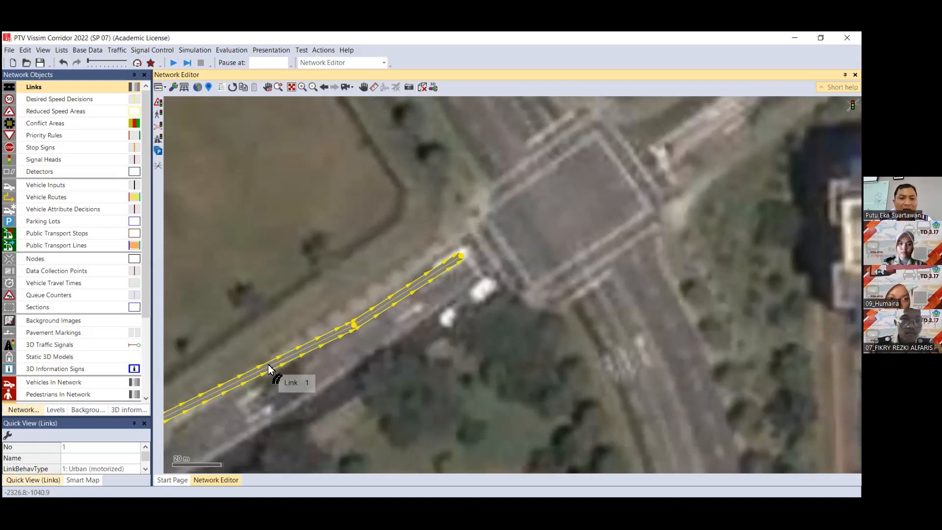
pyautogui.press('alt')
pyautogui.moveTo(269, 365); pyautogui.dragTo(245, 397)
# Add two more intermediate points along link 1's southwest part and move its start point onto the road, following the map's curve.
pyautogui.click(363, 88)
pyautogui.moveTo(374, 225); pyautogui.dragTo(487, 104)
pyautogui.moveTo(415, 233); pyautogui.dragTo(430, 201)
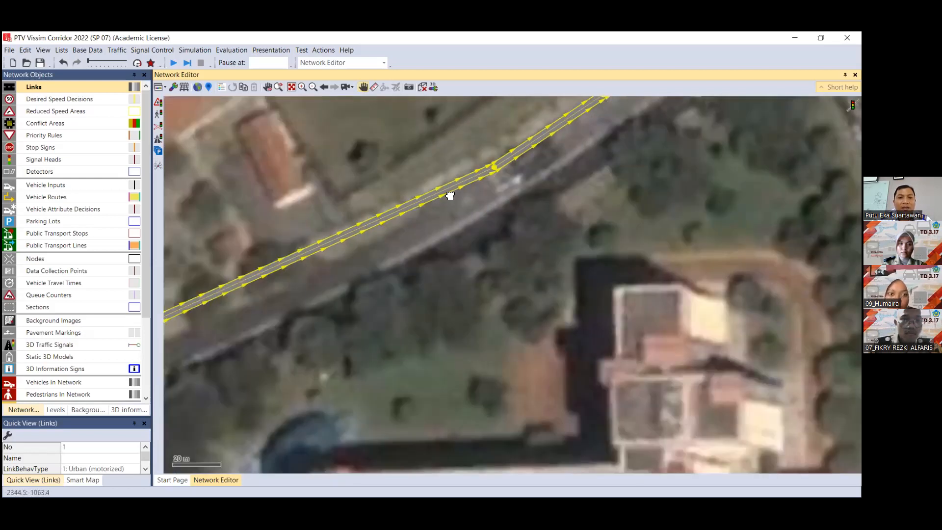
pyautogui.click(362, 87)
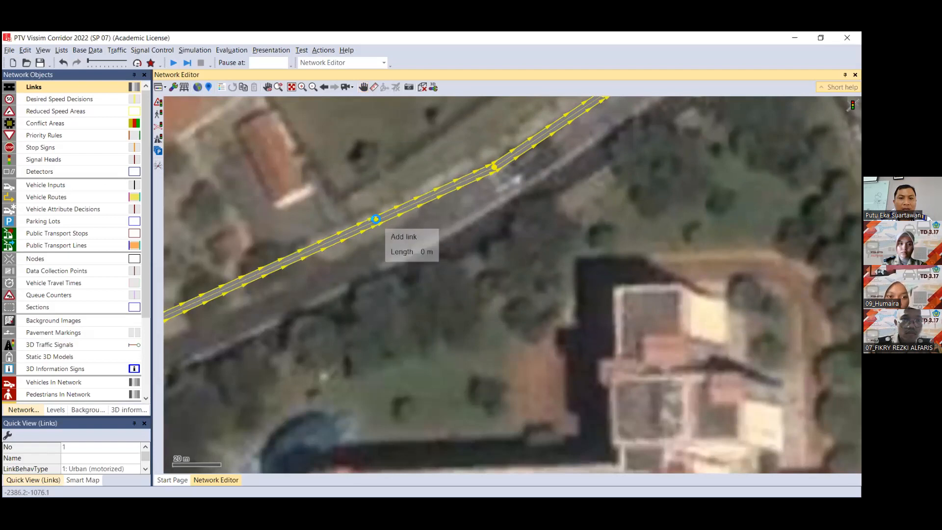
pyautogui.moveTo(377, 222); pyautogui.dragTo(337, 257)
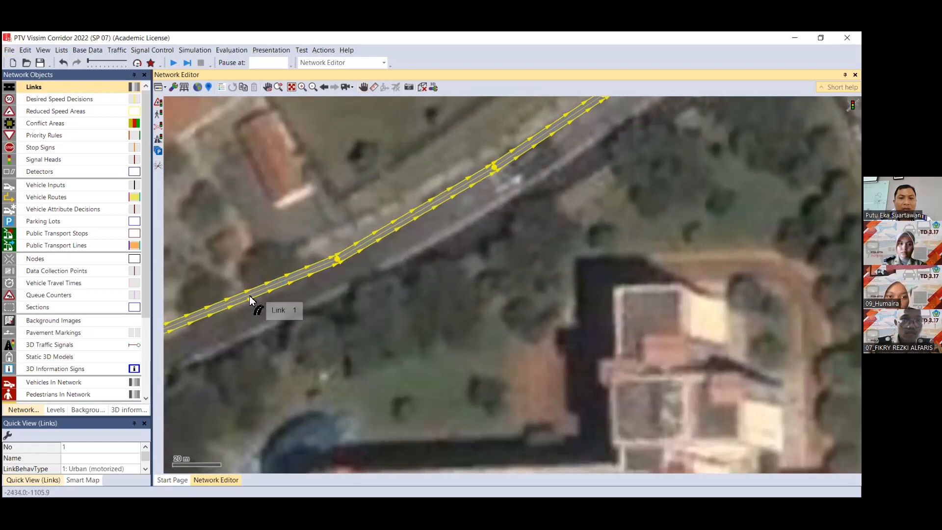
pyautogui.moveTo(230, 307); pyautogui.dragTo(203, 335)
pyautogui.scroll(-3, 558, 264)
pyautogui.scroll(-2, 563, 263)
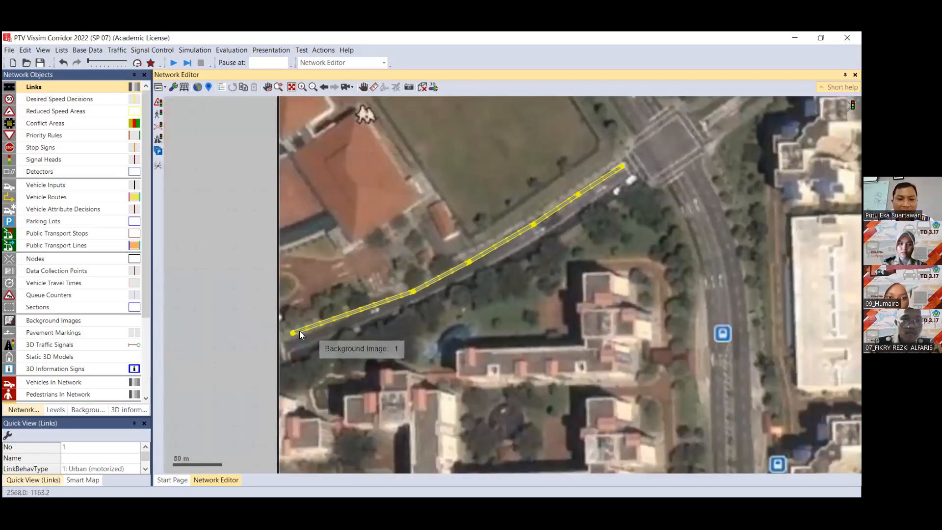
pyautogui.moveTo(293, 333); pyautogui.dragTo(294, 345)
pyautogui.click(546, 305)
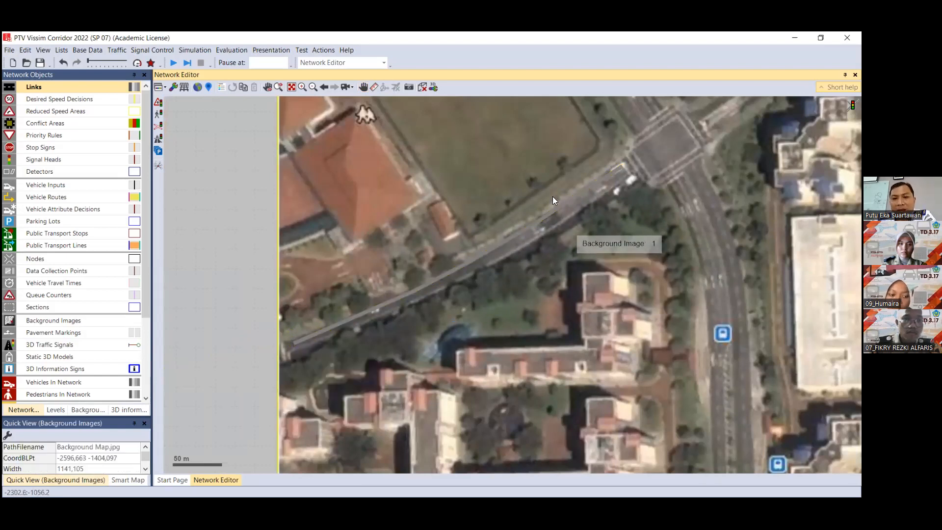
# Set the number of lanes of link 1 to 2.
pyautogui.scroll(3, 553, 198)
pyautogui.click(567, 199)
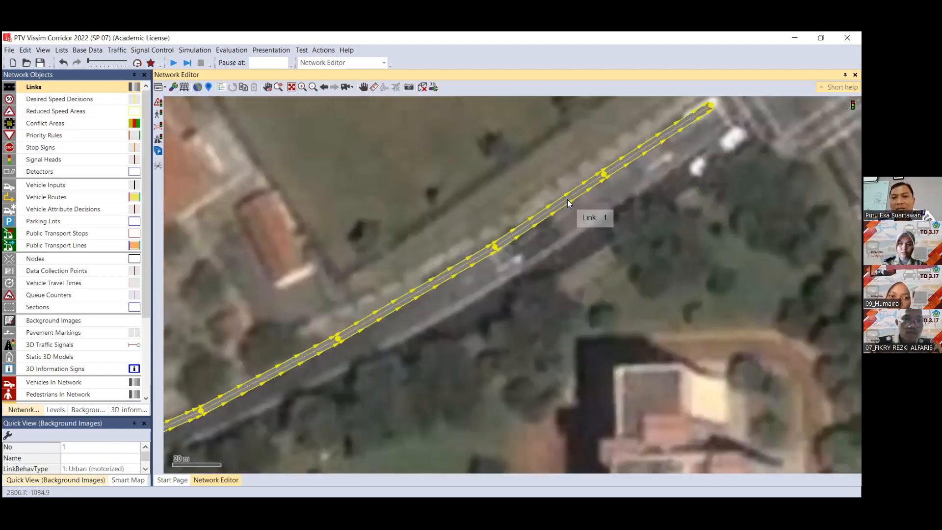
pyautogui.rightClick(567, 199)
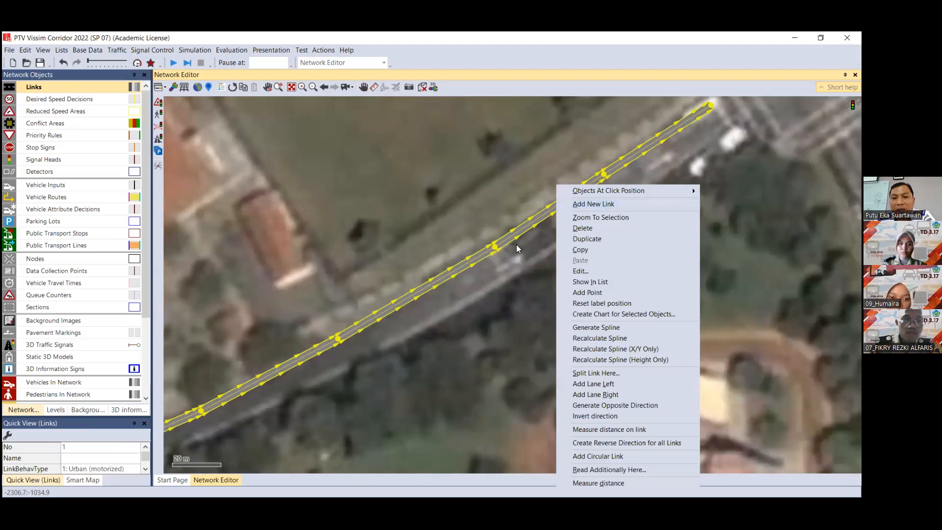
pyautogui.click(518, 231)
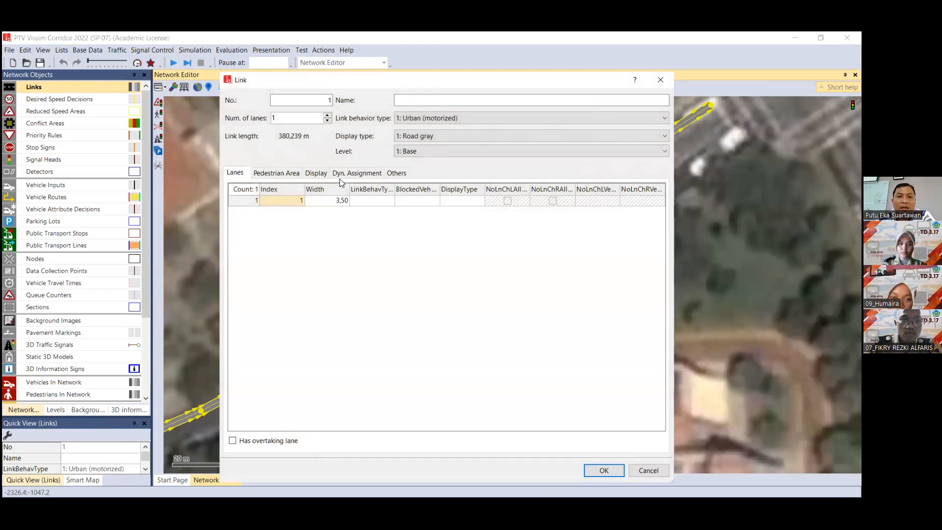
pyautogui.click(327, 115)
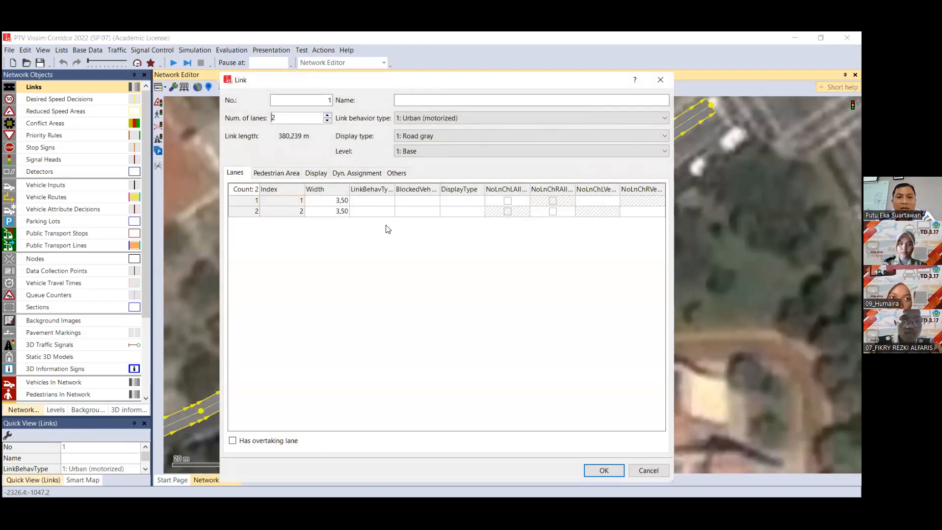
pyautogui.click(604, 470)
pyautogui.click(514, 235)
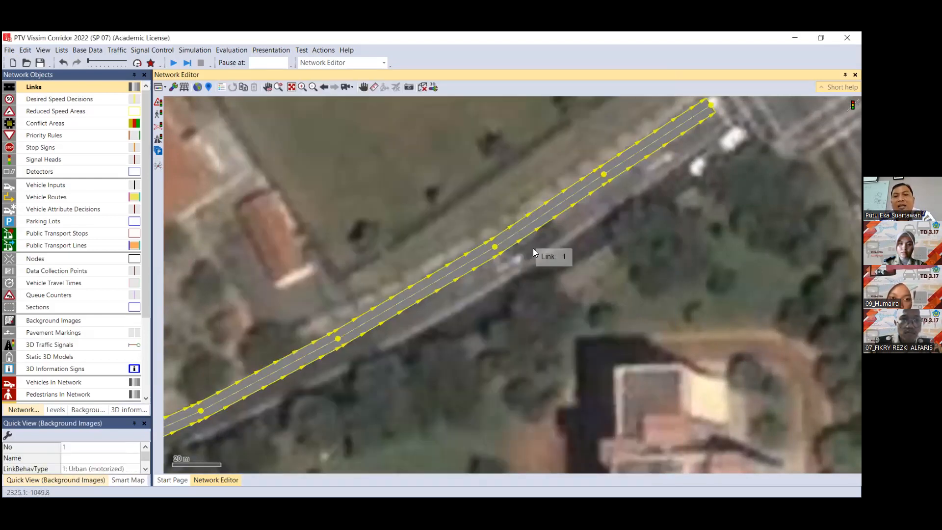
# Look up the Generate Opposite Direction option among the commands for link 1 without running it.
pyautogui.scroll(-2, 581, 293)
pyautogui.scroll(-1, 580, 294)
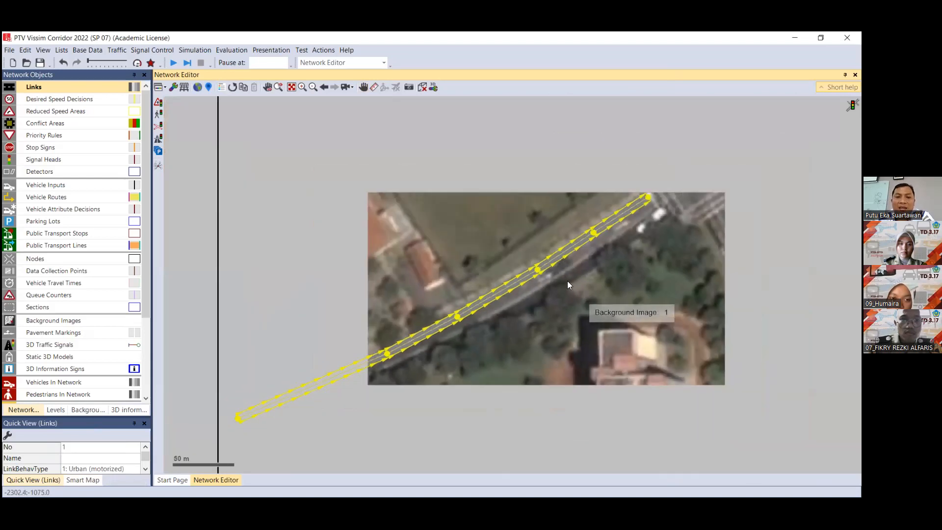
pyautogui.rightClick(560, 249)
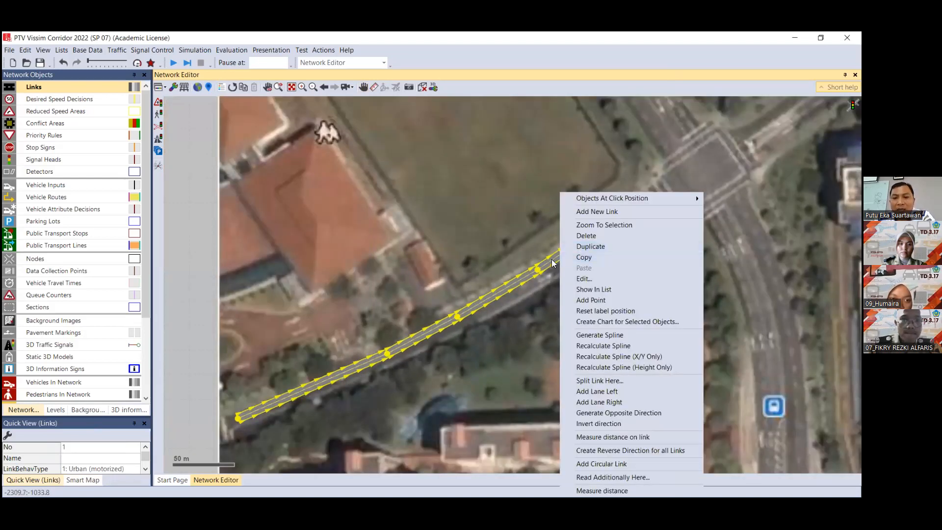
pyautogui.rightClick(541, 268)
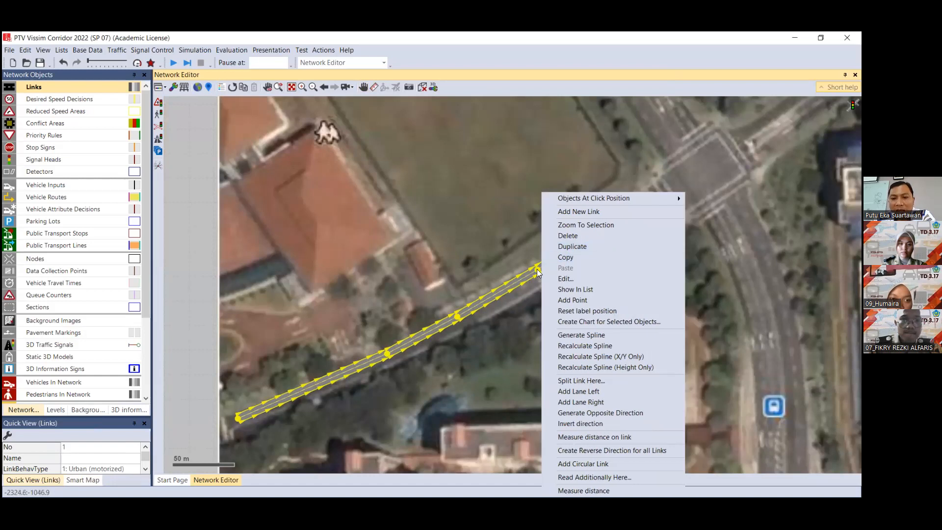
pyautogui.click(580, 417)
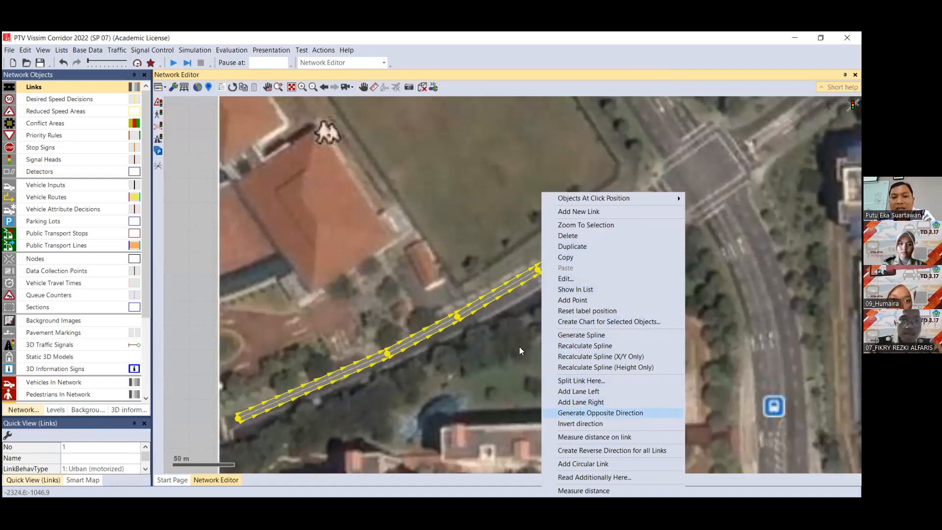
pyautogui.click(446, 291)
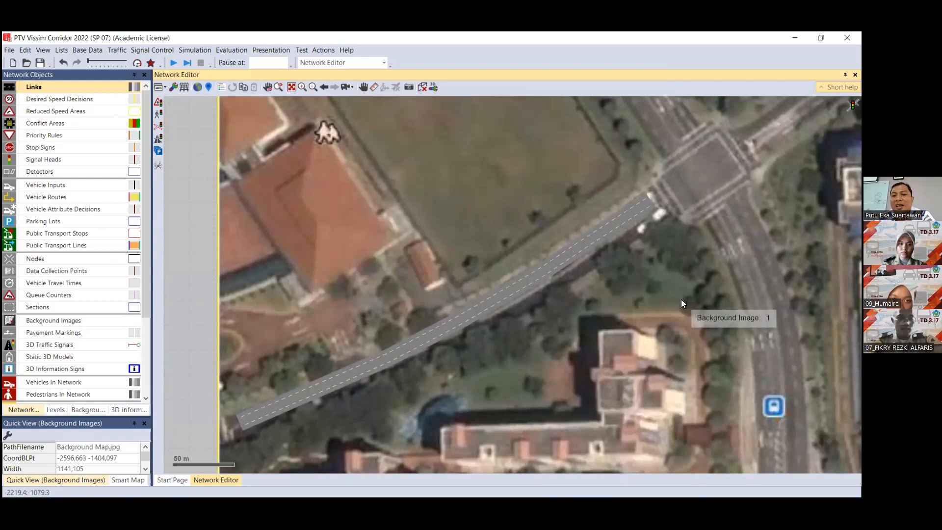
# Delete the two-lane link 1 drawn along the southwest road.
pyautogui.scroll(-3, 652, 331)
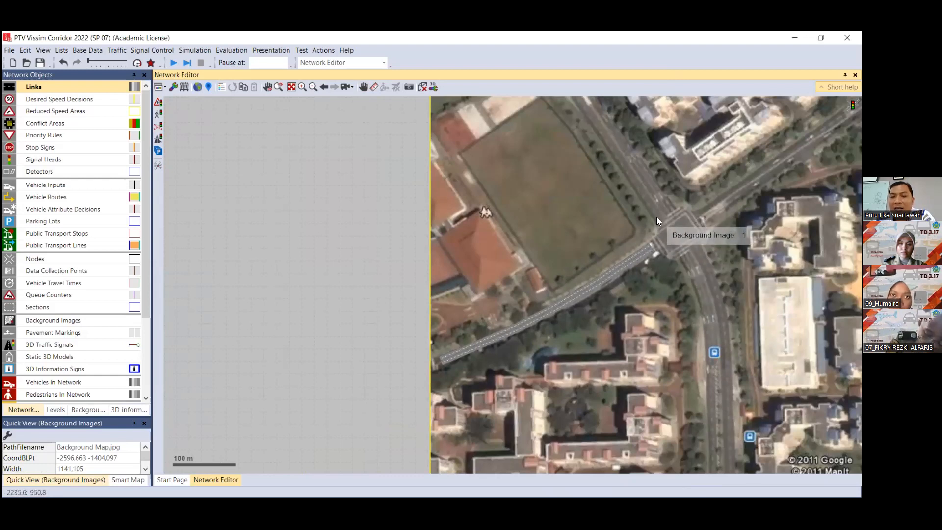
pyautogui.click(626, 261)
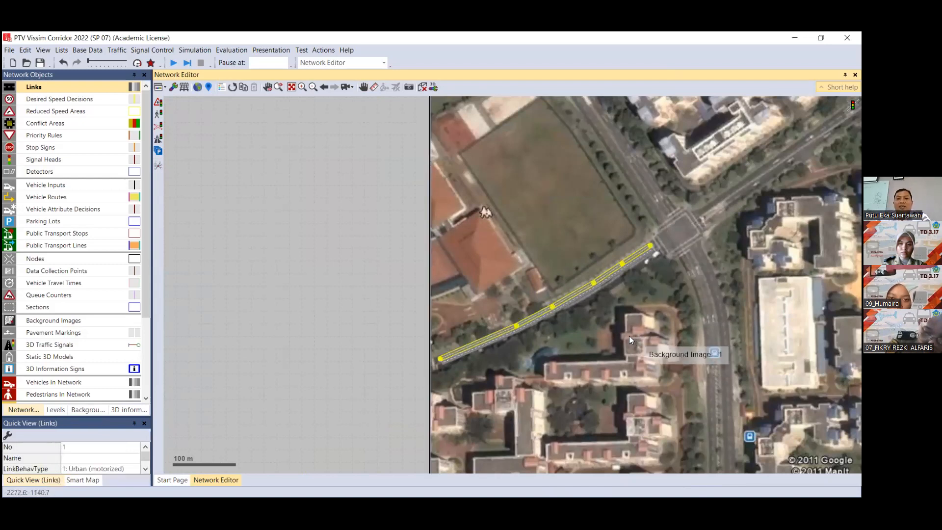
pyautogui.click(586, 271)
pyautogui.click(598, 282)
pyautogui.press('Delete')
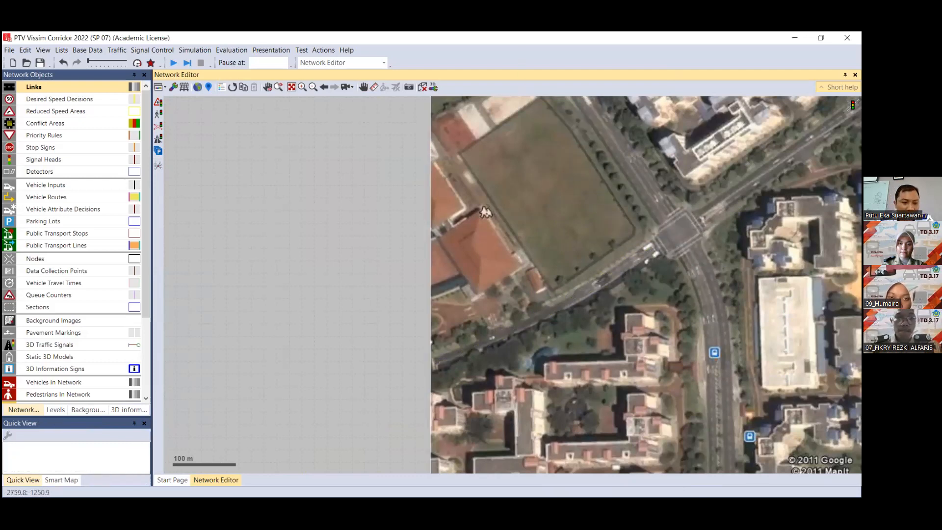
# Switch to the Background Map Type Jalan document in Word and examine the road type labelled for each road on the map.
pyautogui.hotkey('alt', 'Tab')
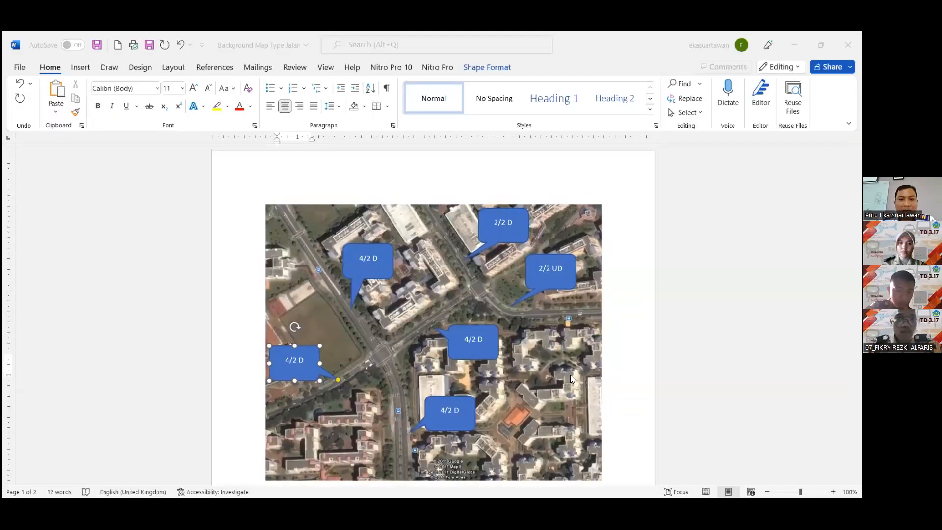
pyautogui.scroll(-1, 584, 382)
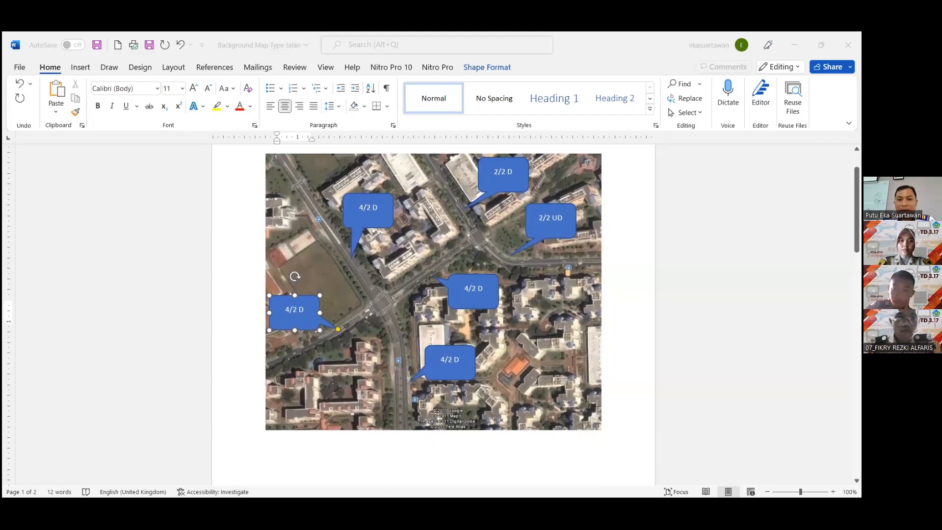
pyautogui.scroll(2, 263, 292)
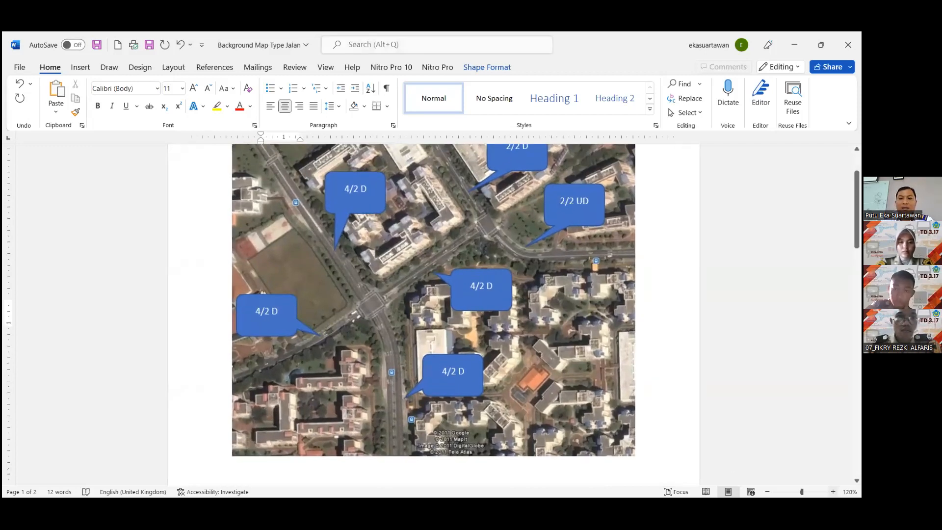
pyautogui.scroll(-1, 263, 292)
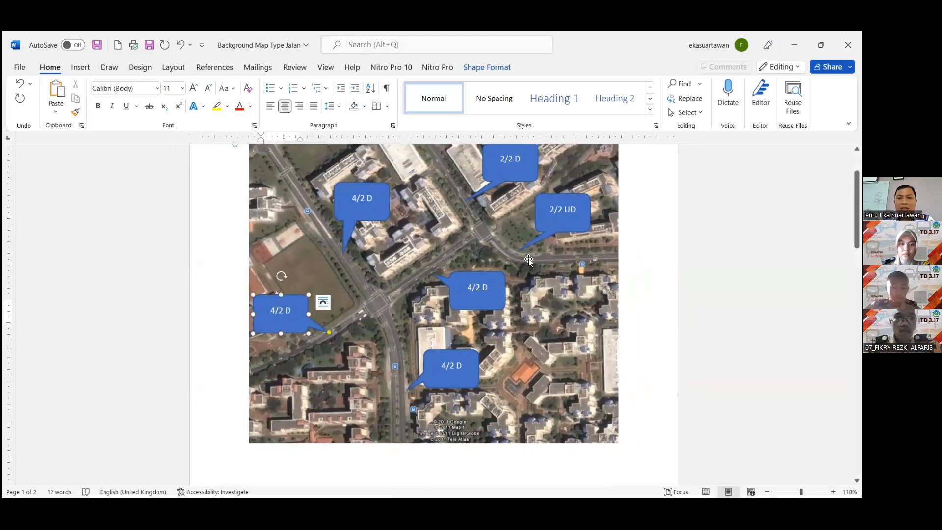
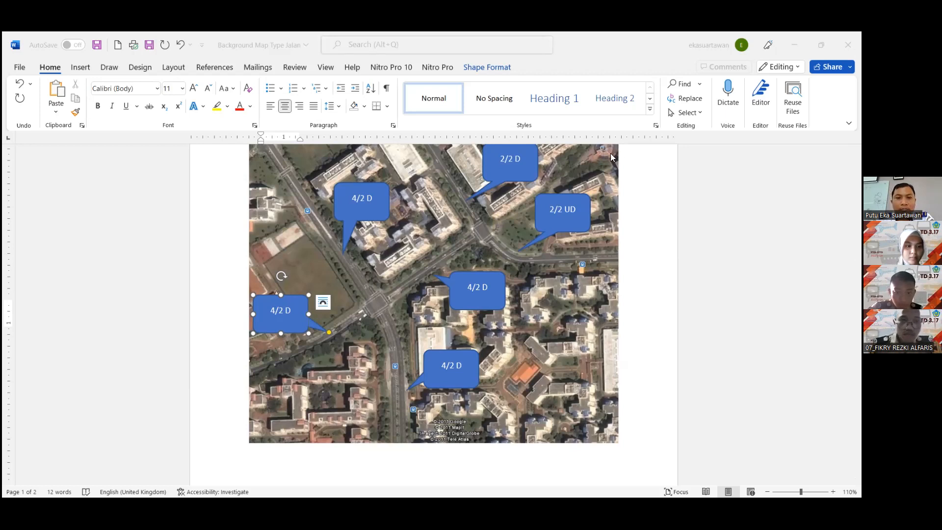
pyautogui.click(557, 185)
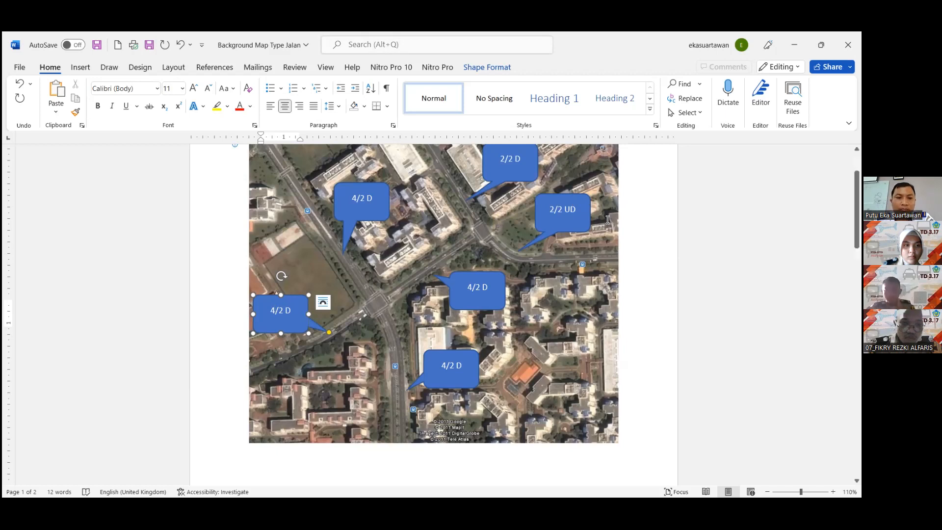
pyautogui.click(240, 243)
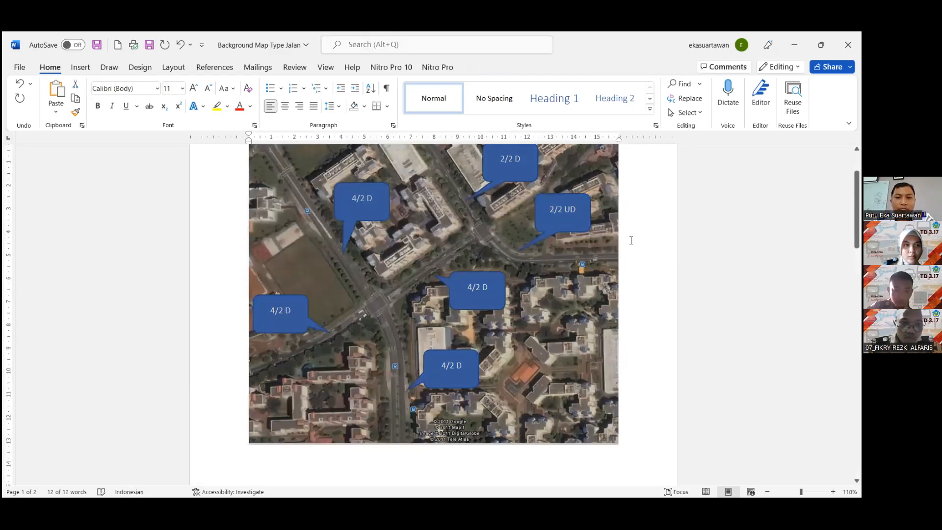
pyautogui.click(685, 231)
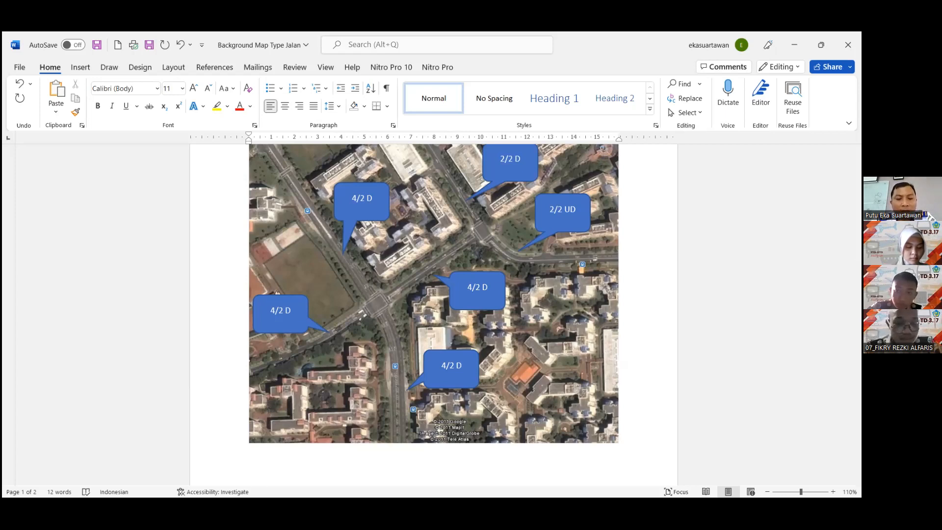
pyautogui.hotkey('alt', 'Tab')
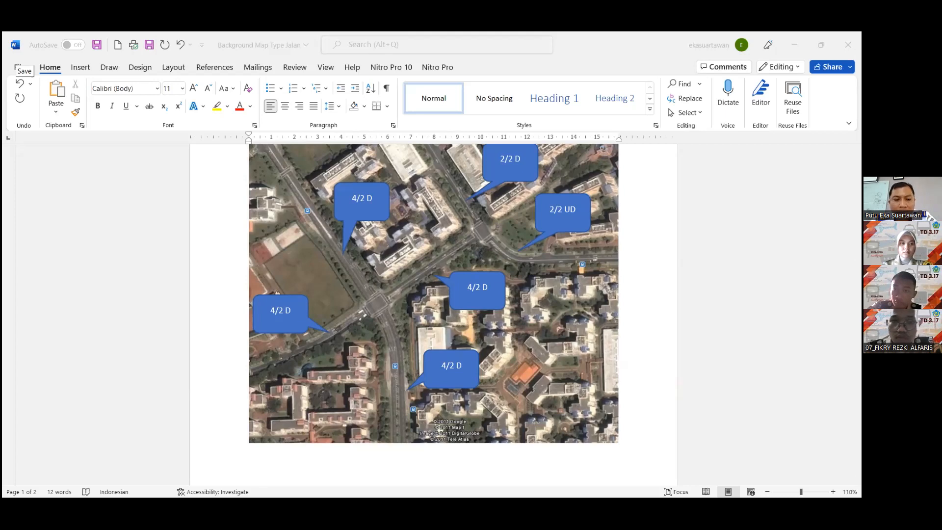
pyautogui.click(596, 94)
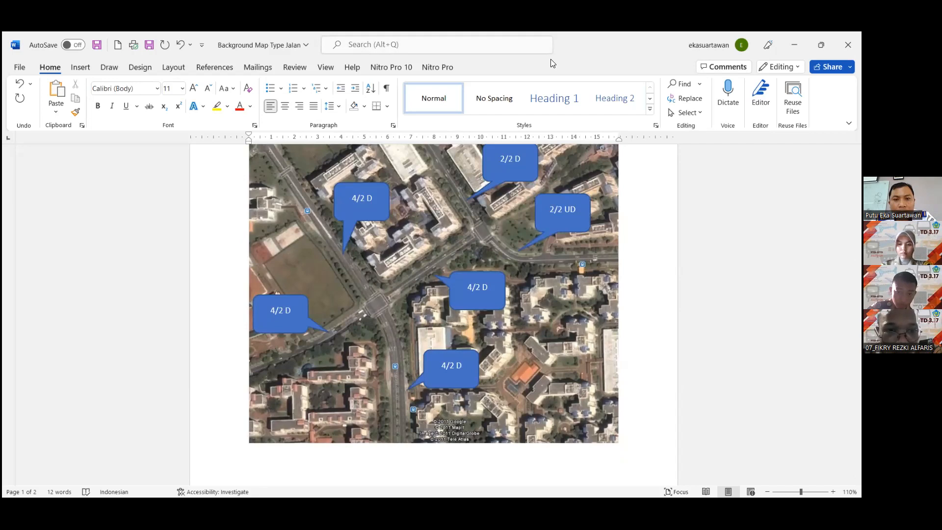
pyautogui.scroll(1, 676, 243)
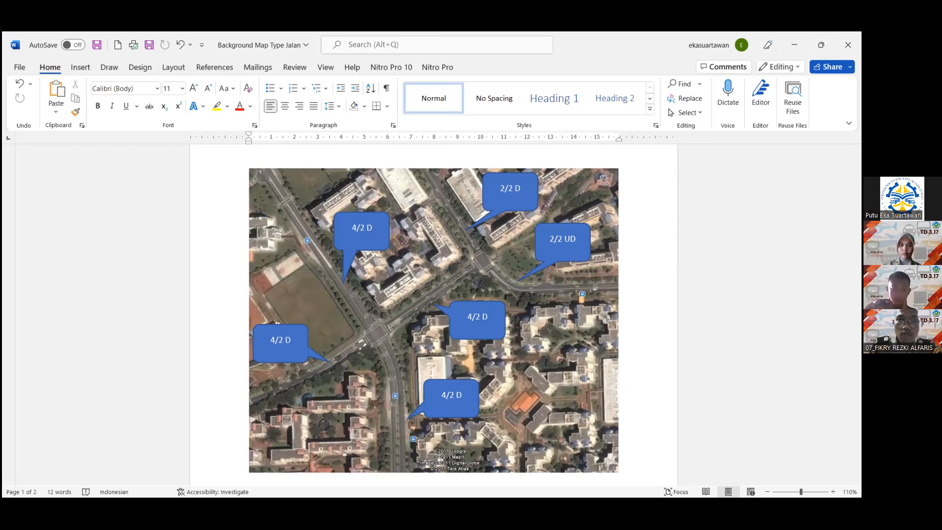
# Switch to PTV Vissim and examine the roads and junctions on the background map.
pyautogui.hotkey('alt', 'Tab')
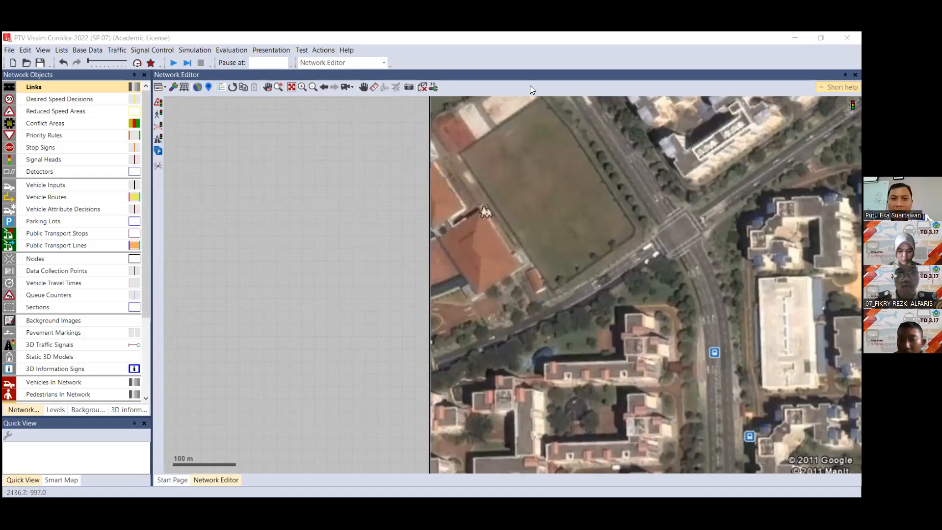
pyautogui.click(364, 87)
pyautogui.moveTo(668, 244); pyautogui.dragTo(363, 294)
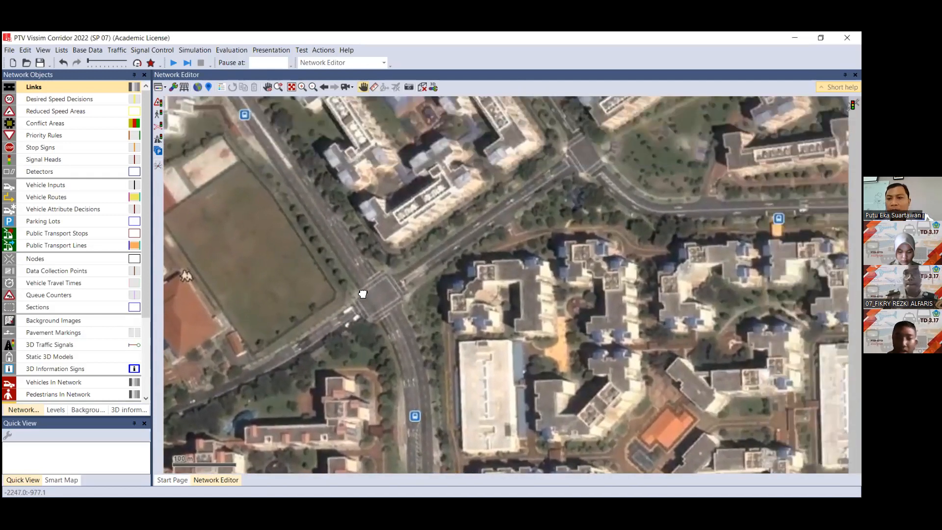
pyautogui.scroll(-1, 363, 294)
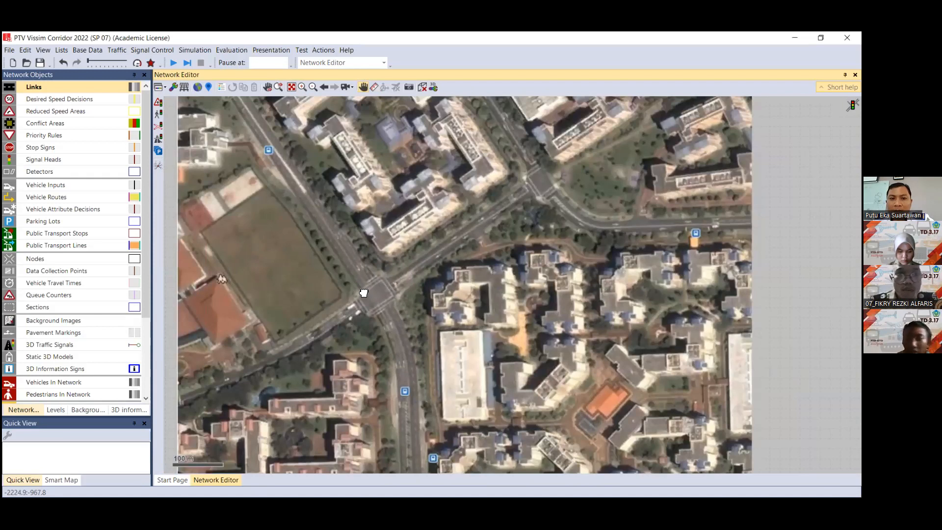
pyautogui.scroll(-1, 363, 293)
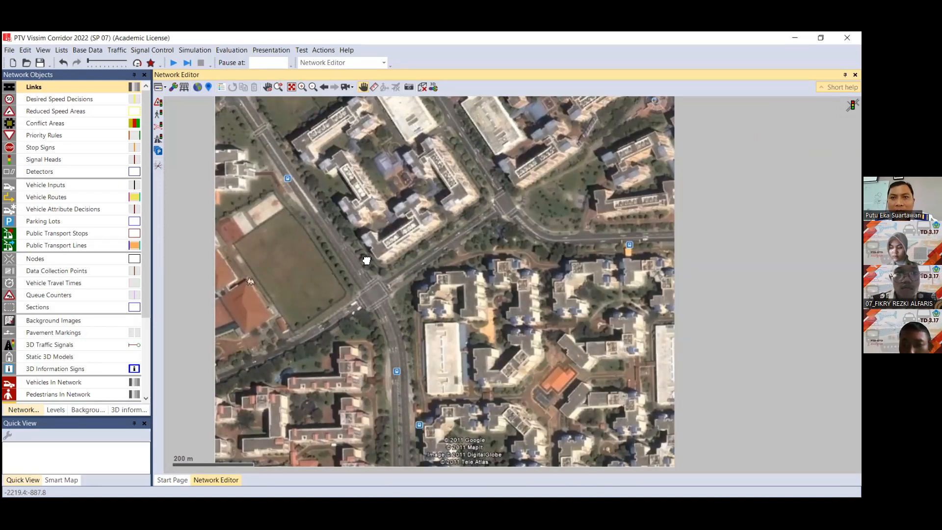
pyautogui.scroll(2, 326, 326)
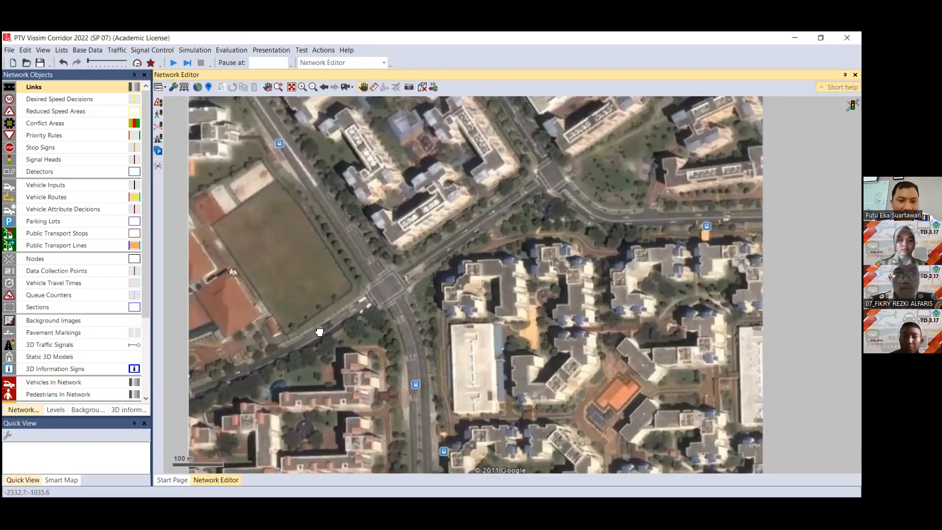
pyautogui.moveTo(330, 332); pyautogui.dragTo(406, 269)
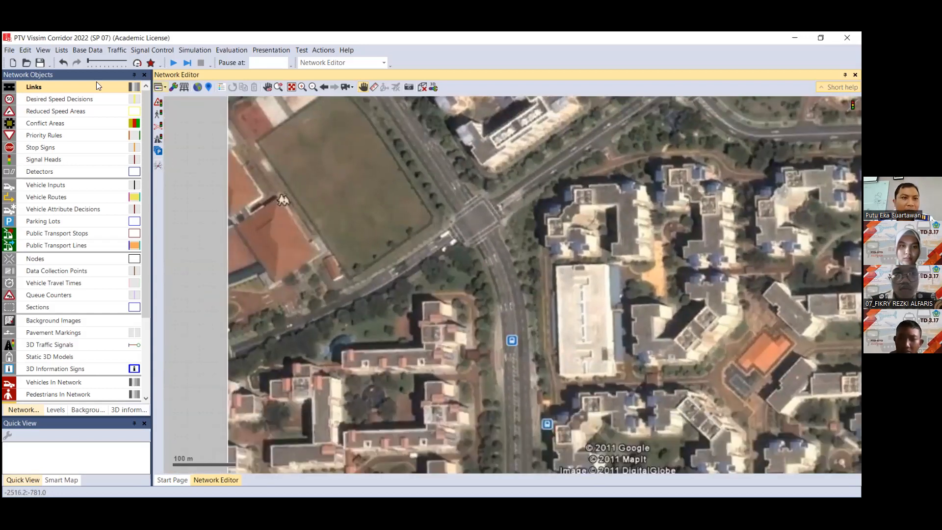
# Open the Network Model file from the Pertemuan 2 folder without saving the current changes, and dismiss the loading warnings.
pyautogui.click(26, 63)
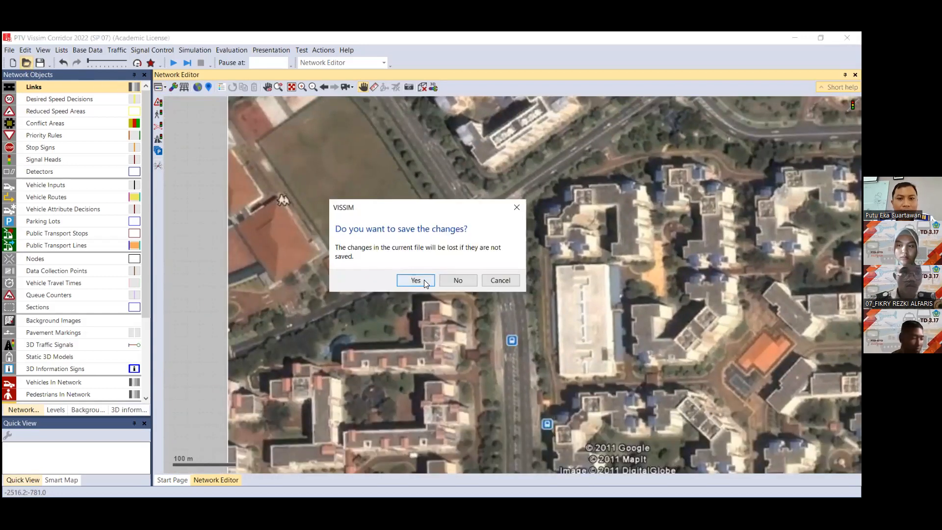
pyautogui.click(448, 281)
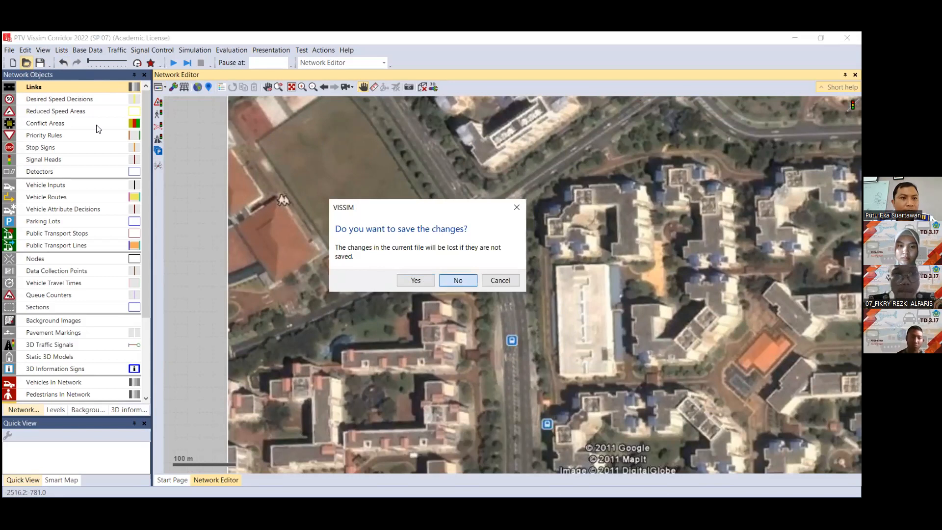
pyautogui.scroll(-1, 42, 147)
pyautogui.scroll(2, 44, 151)
pyautogui.scroll(3, 43, 152)
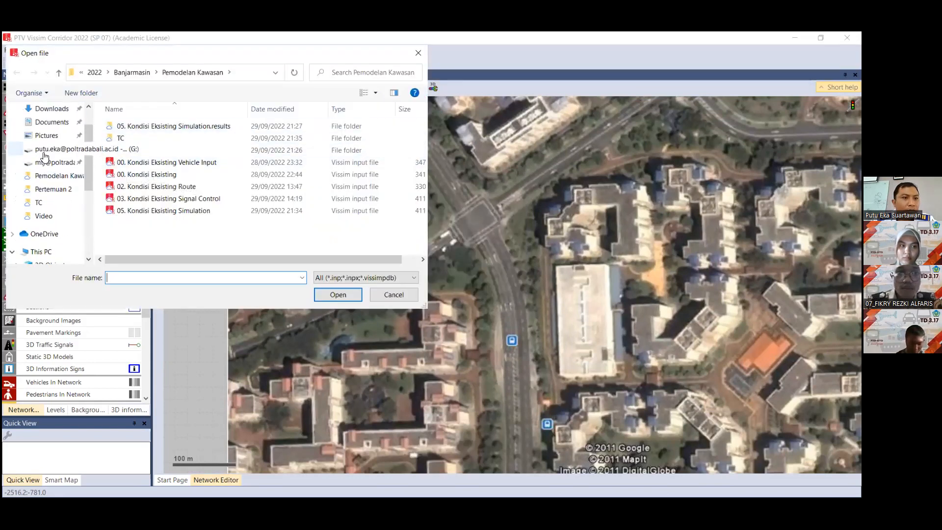
pyautogui.click(43, 191)
pyautogui.click(124, 163)
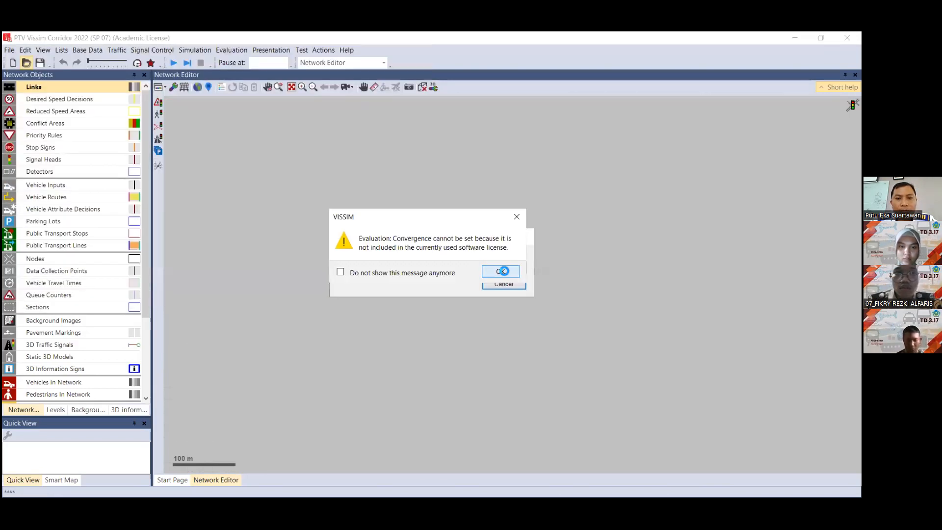
pyautogui.click(502, 271)
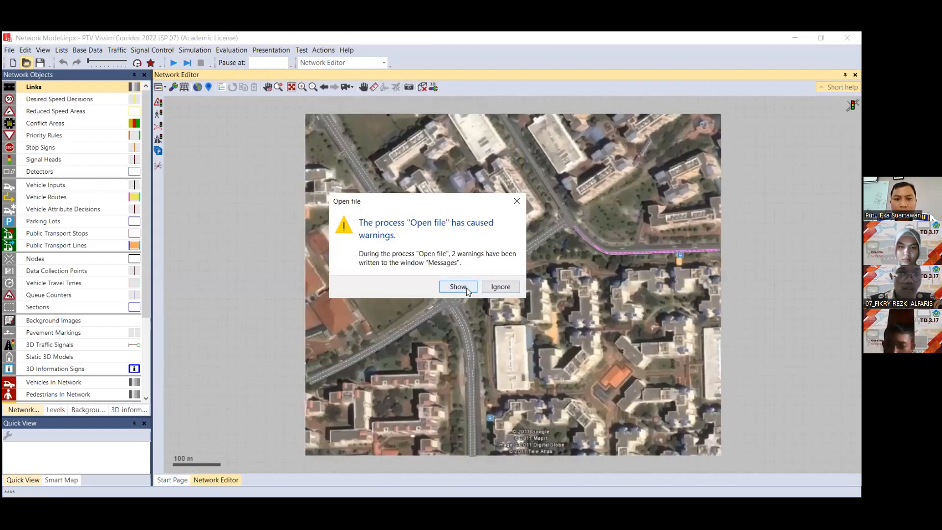
pyautogui.click(458, 287)
pyautogui.click(650, 152)
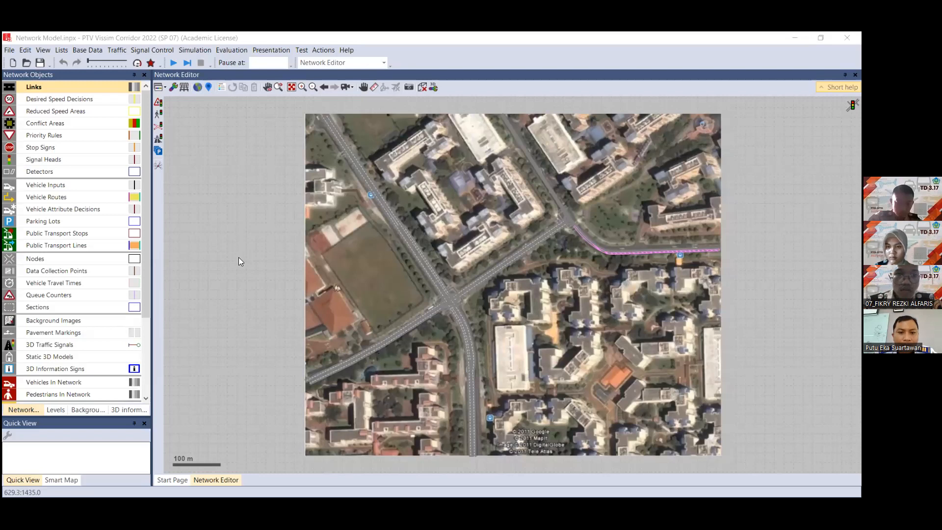
# Examine link 2 and the parallel link 4 along the southwest road up to the main intersection.
pyautogui.scroll(3, 362, 353)
pyautogui.scroll(1, 364, 351)
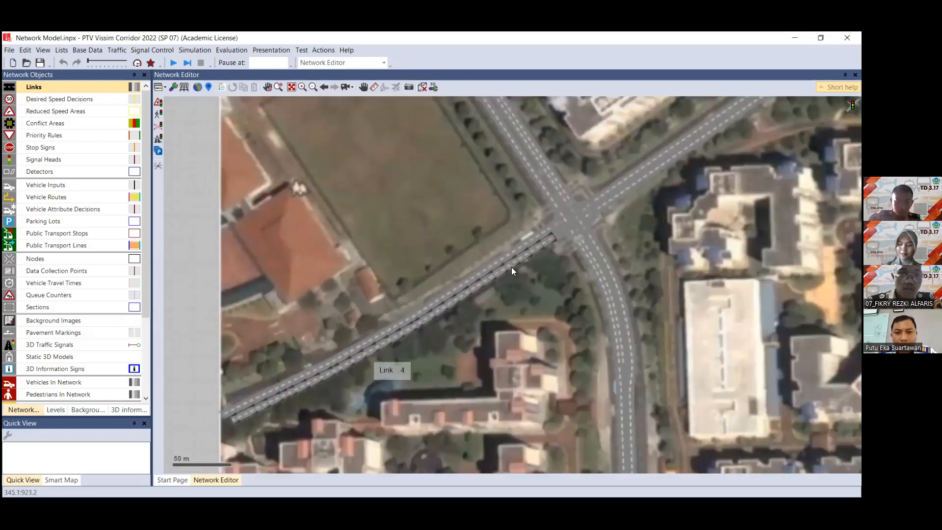
pyautogui.click(512, 249)
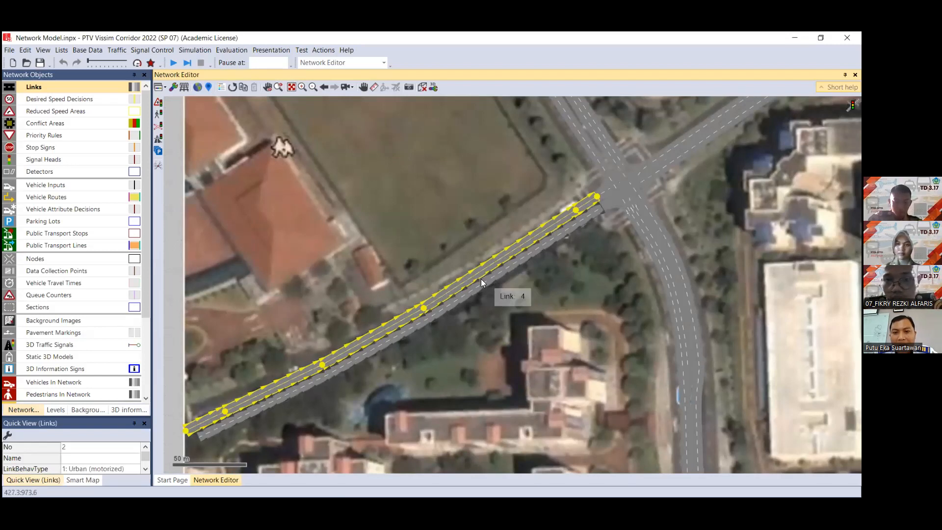
pyautogui.scroll(2, 481, 280)
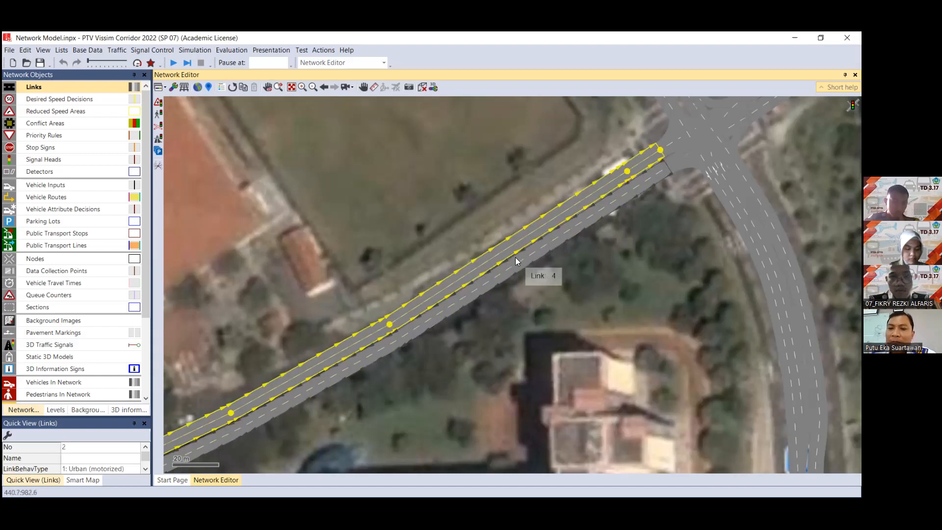
pyautogui.scroll(-3, 546, 286)
pyautogui.scroll(-2, 540, 284)
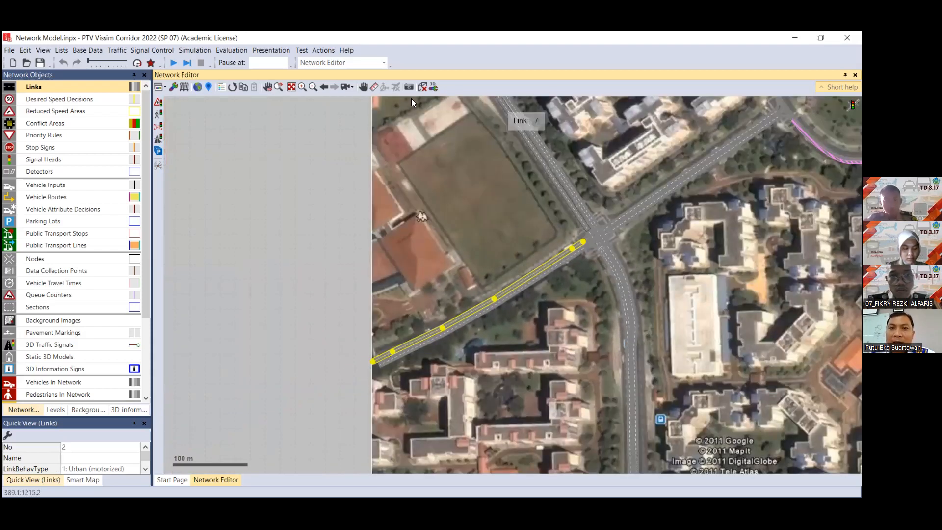
# Examine the overlapping links 12 and 13 along the curved road east of the northern junction.
pyautogui.click(364, 87)
pyautogui.moveTo(655, 265); pyautogui.dragTo(375, 329)
pyautogui.moveTo(622, 288); pyautogui.dragTo(277, 379)
pyautogui.scroll(1, 488, 252)
pyautogui.scroll(3, 446, 229)
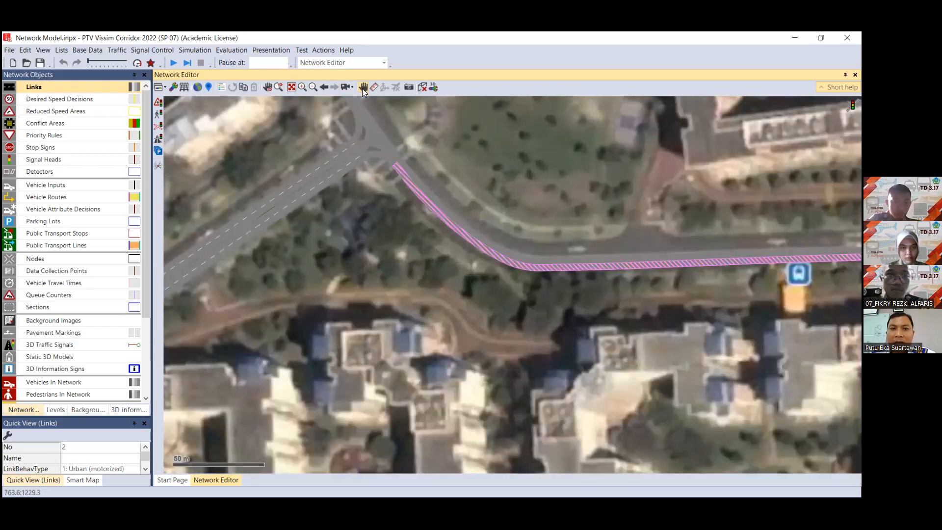
pyautogui.click(364, 87)
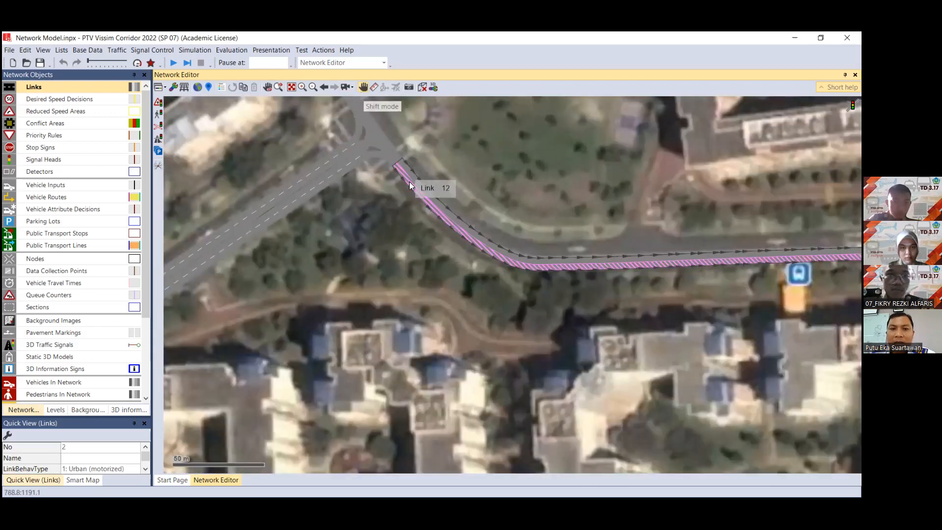
pyautogui.click(430, 201)
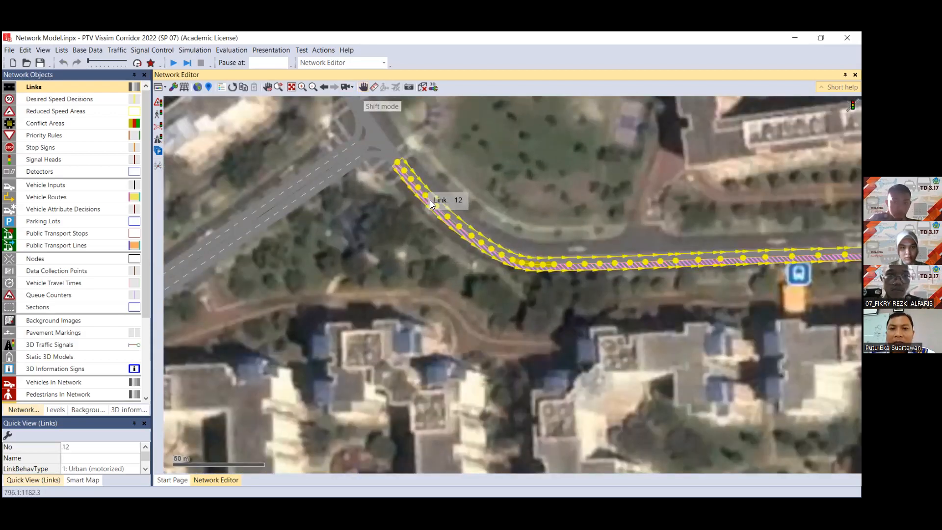
pyautogui.click(485, 247)
pyautogui.click(526, 248)
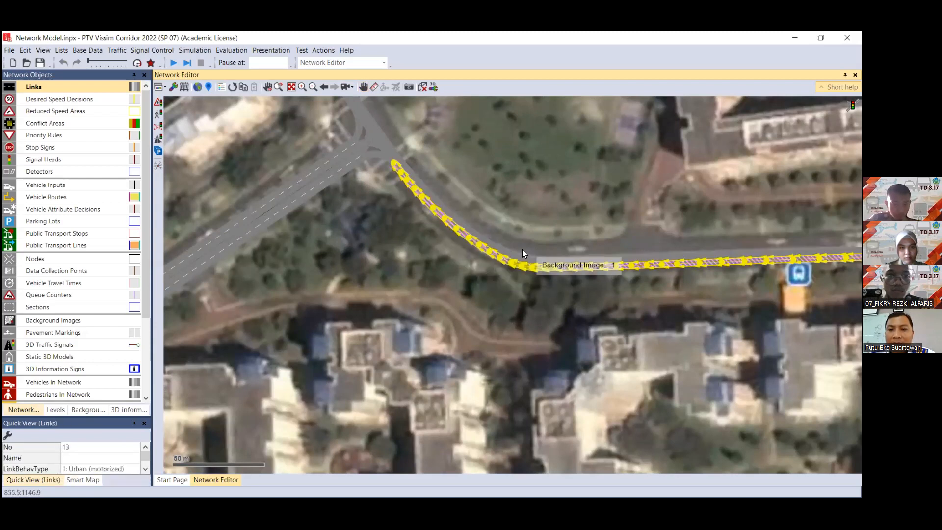
pyautogui.click(515, 254)
pyautogui.click(491, 241)
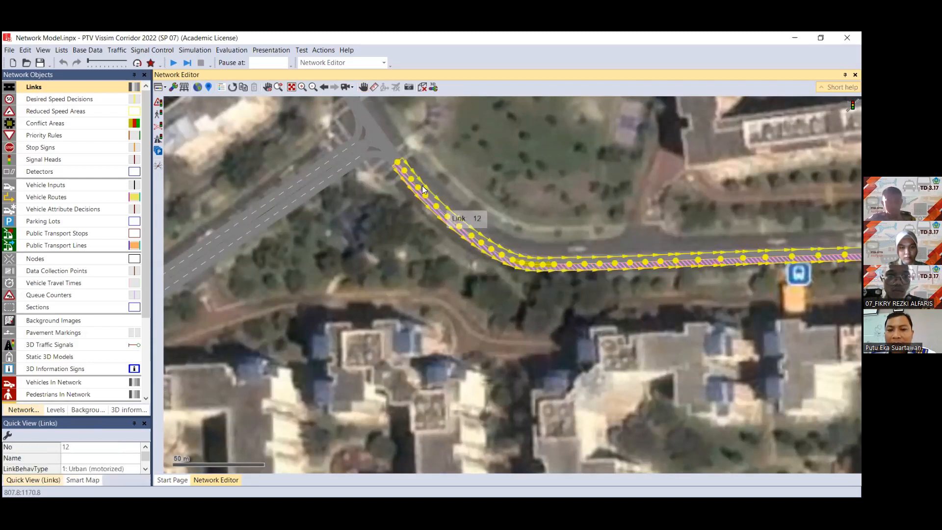
# Split link 12 on the curved road at 38.46 m, numbering the second part 8 and generating the connector automatically.
pyautogui.scroll(1, 423, 203)
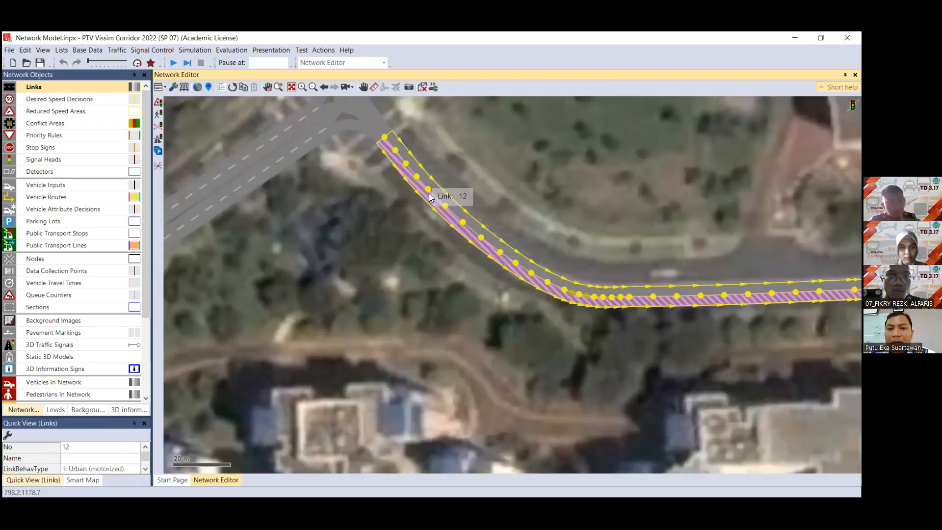
pyautogui.scroll(1, 423, 181)
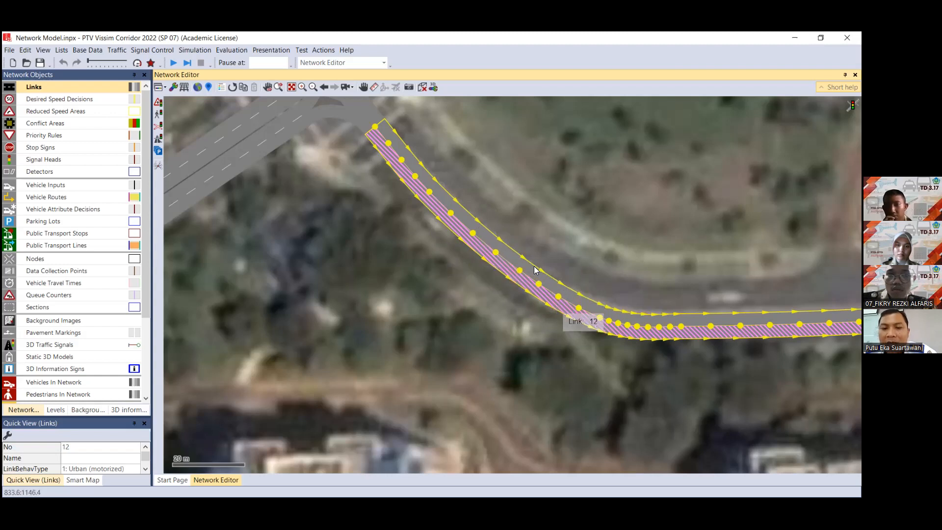
pyautogui.rightClick(472, 221)
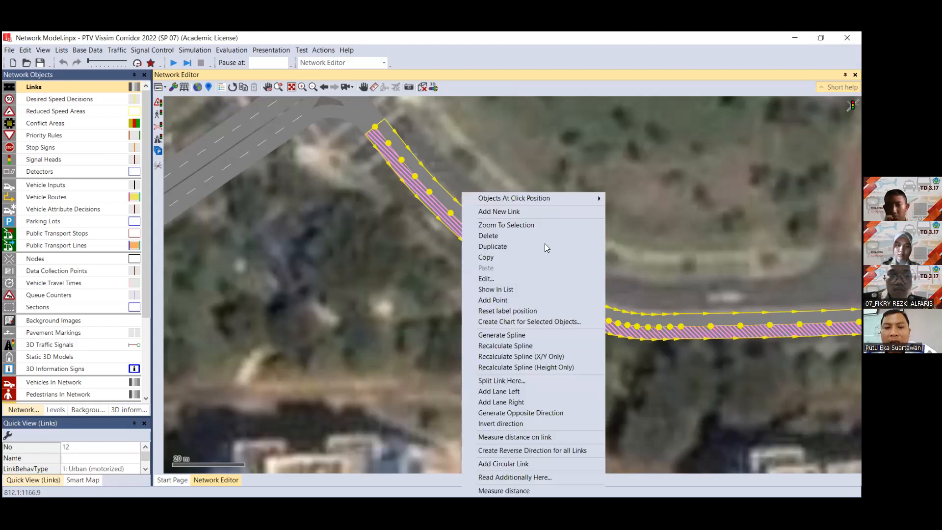
pyautogui.click(489, 381)
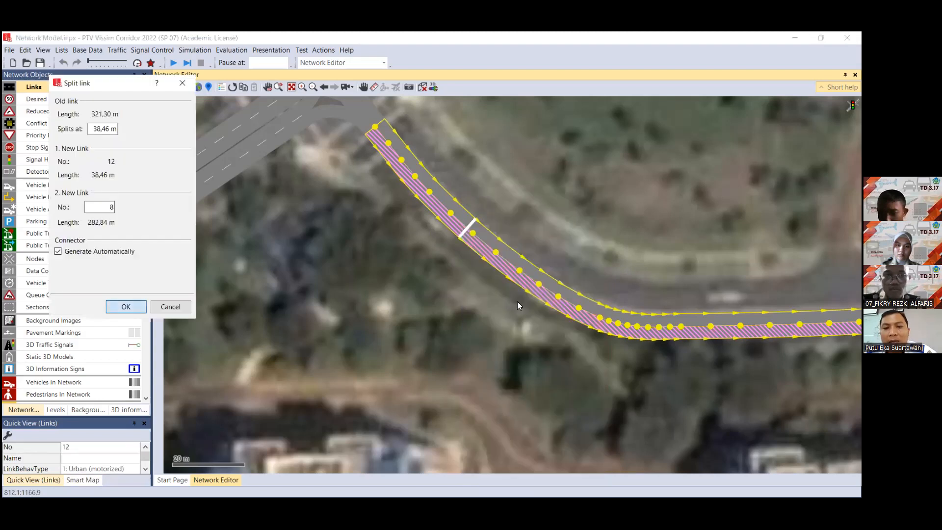
pyautogui.press('Return')
# Split link 8 at the bend of the curved road and select the short link 12 beside the junction.
pyautogui.click(588, 302)
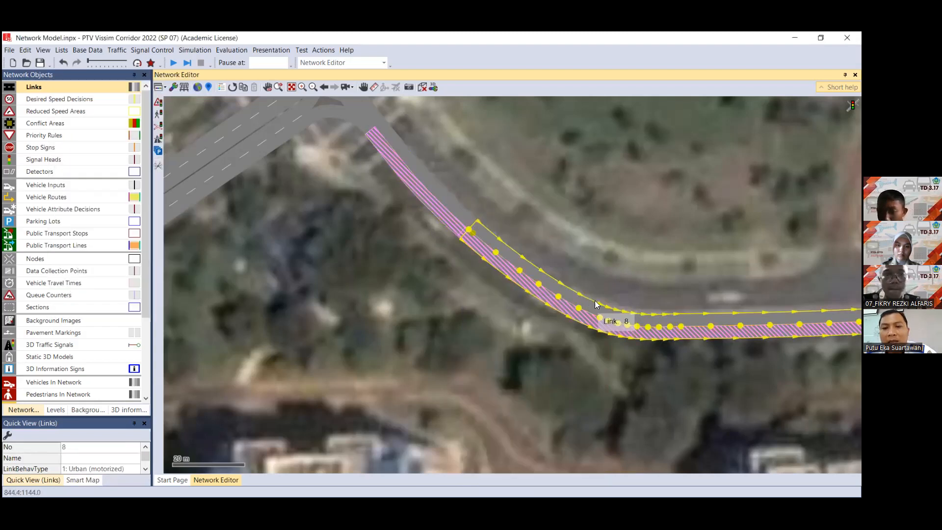
pyautogui.rightClick(595, 301)
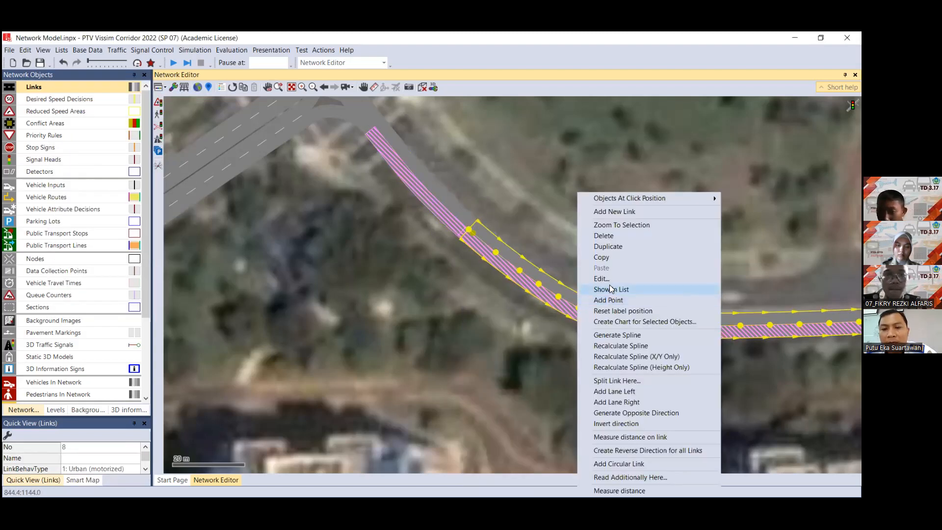
pyautogui.click(617, 381)
pyautogui.click(125, 307)
pyautogui.click(452, 208)
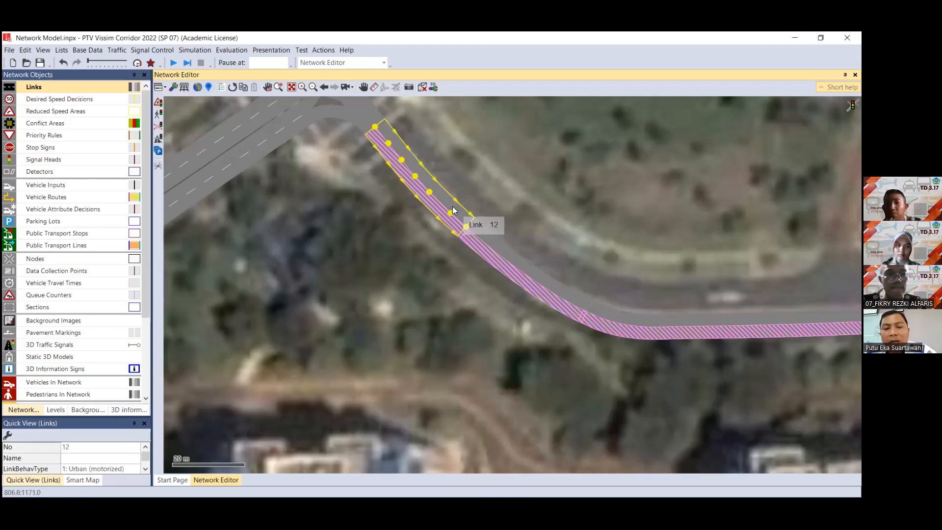
# Reduce the short link 12 beside the junction to one lane without an overtaking lane.
pyautogui.doubleClick(449, 201)
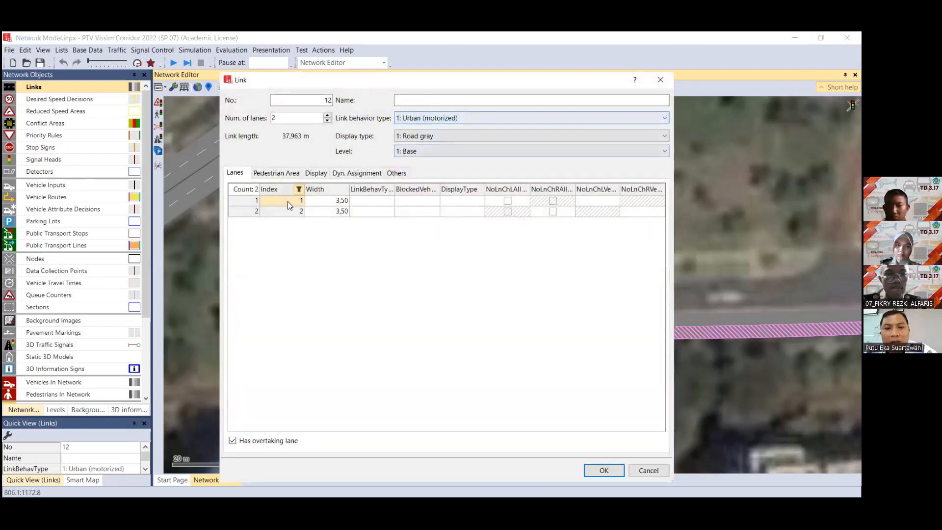
pyautogui.click(328, 121)
pyautogui.click(232, 441)
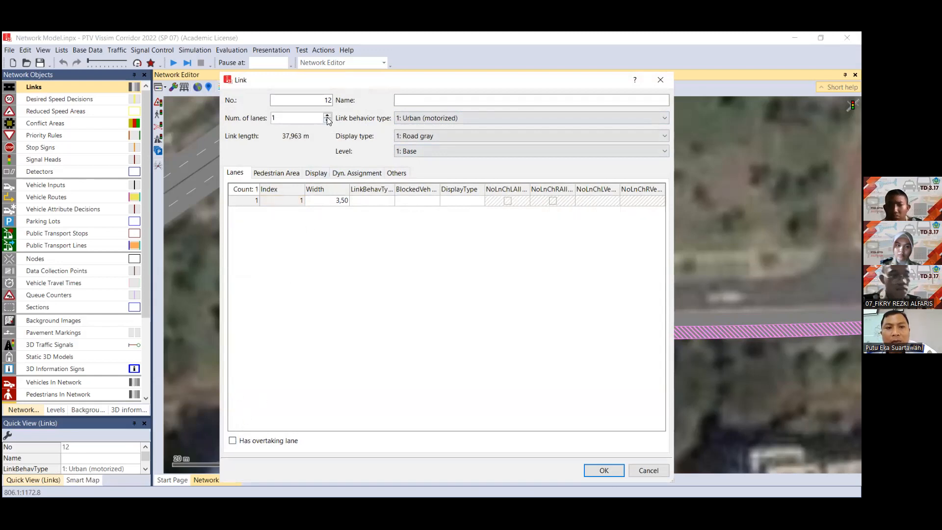
pyautogui.click(604, 471)
# Try to join the end of the single-lane link 12 to lane 2 of link 8 with a connector.
pyautogui.scroll(5, 481, 234)
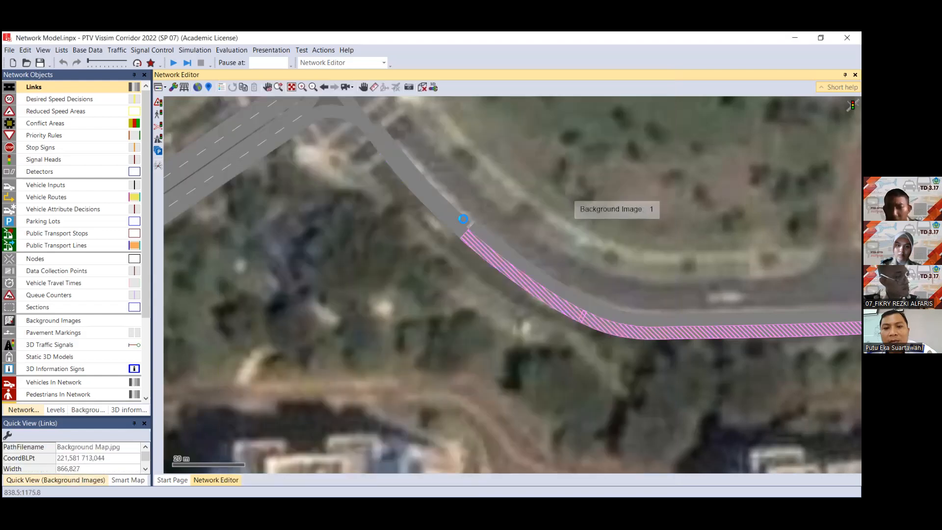
pyautogui.click(460, 218)
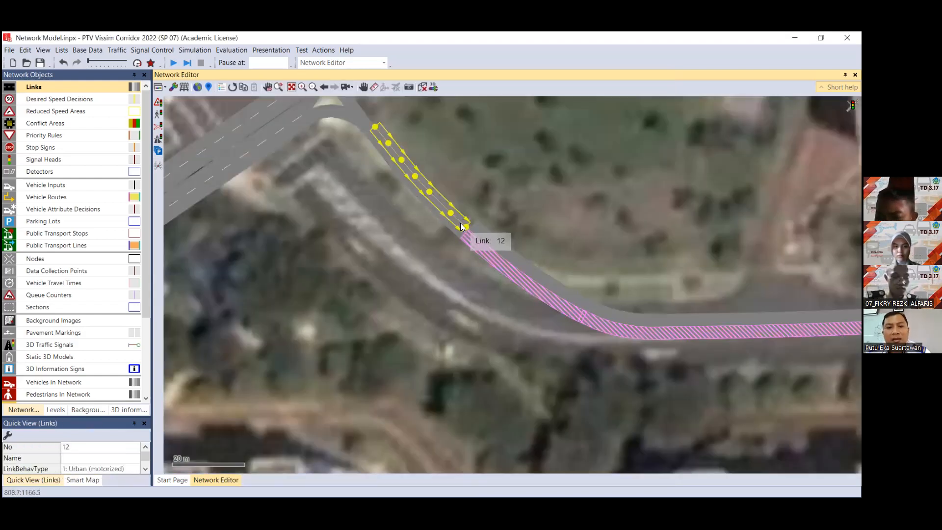
pyautogui.moveTo(464, 224)
pyautogui.mouseDown()
pyautogui.moveTo(480, 228)
pyautogui.moveTo(467, 232)
pyautogui.mouseUp()
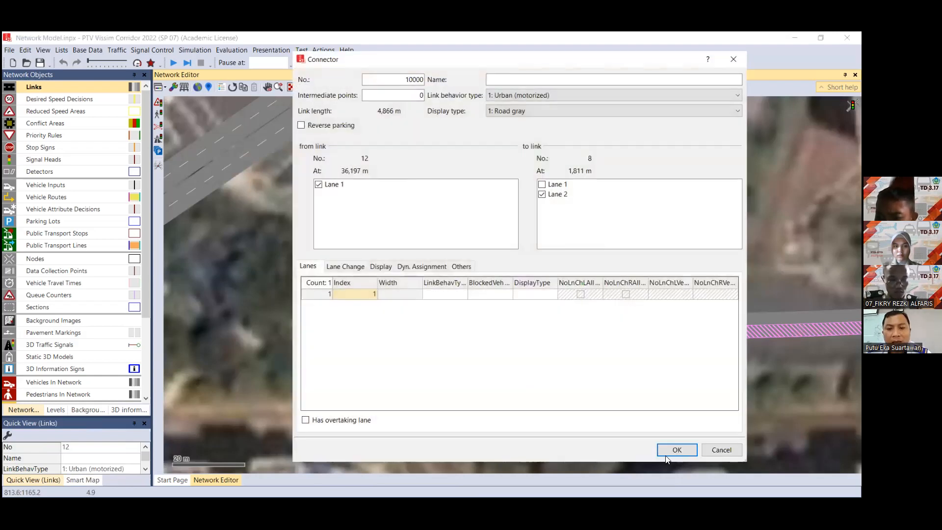
pyautogui.press('Return')
pyautogui.moveTo(460, 220); pyautogui.dragTo(502, 247)
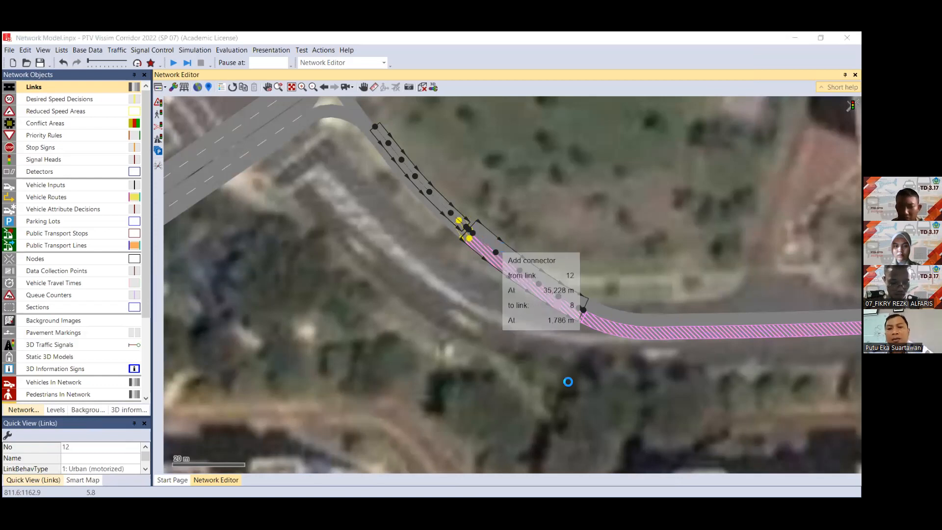
pyautogui.click(677, 449)
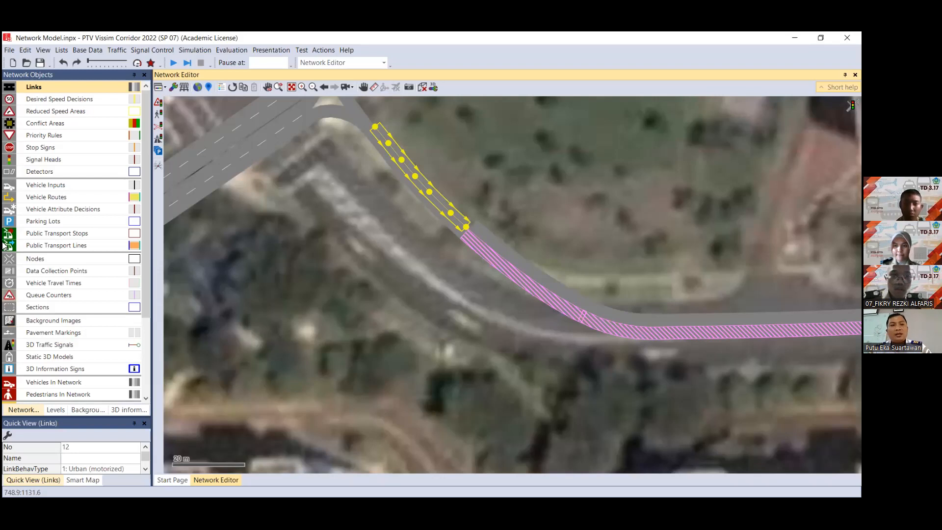
# Undo the background image shift, the lane reduction and the splits of the curved road, and clear the selection.
pyautogui.click(63, 63)
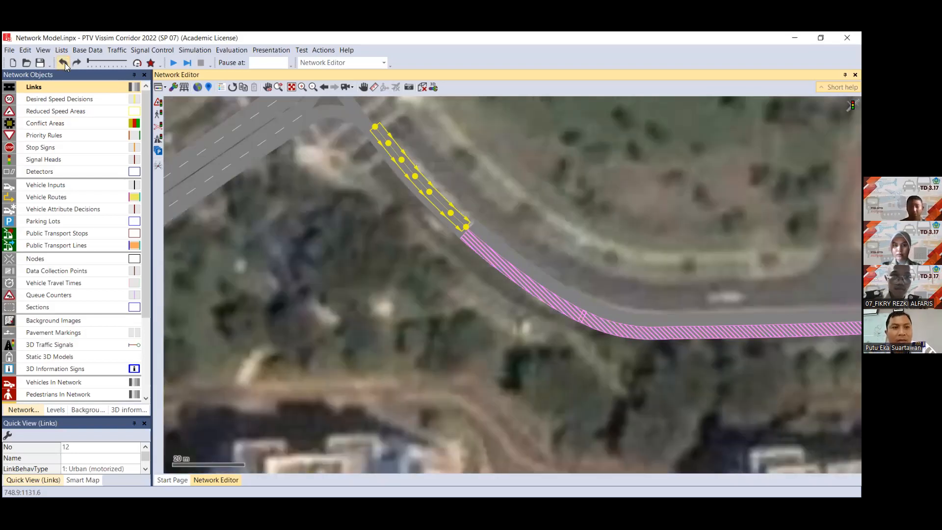
pyautogui.click(64, 64)
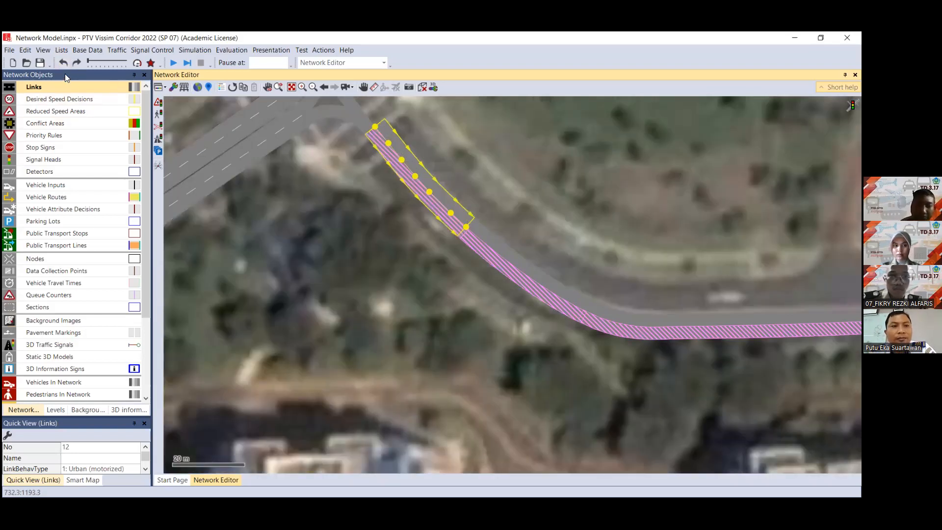
pyautogui.click(63, 64)
pyautogui.click(655, 202)
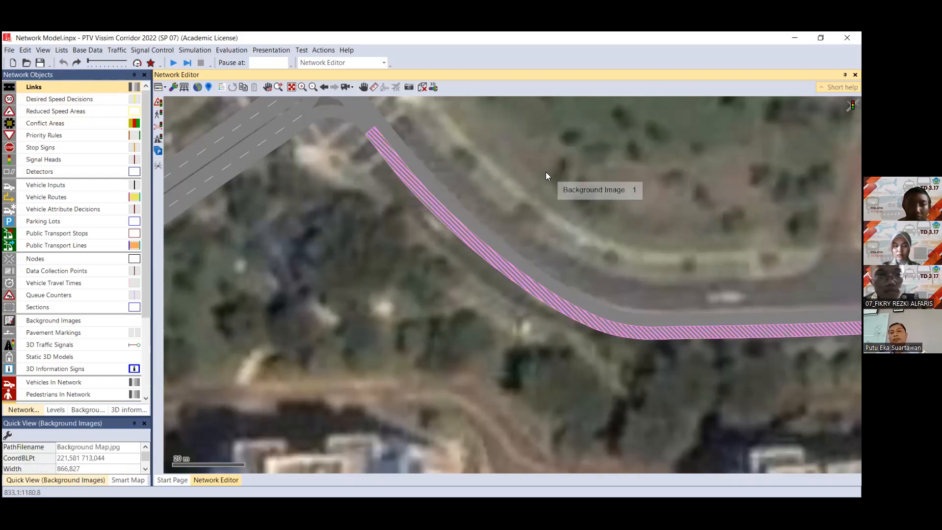
# Switch the network to wireframe display and examine the connectors at the main intersection.
pyautogui.scroll(-5, 528, 257)
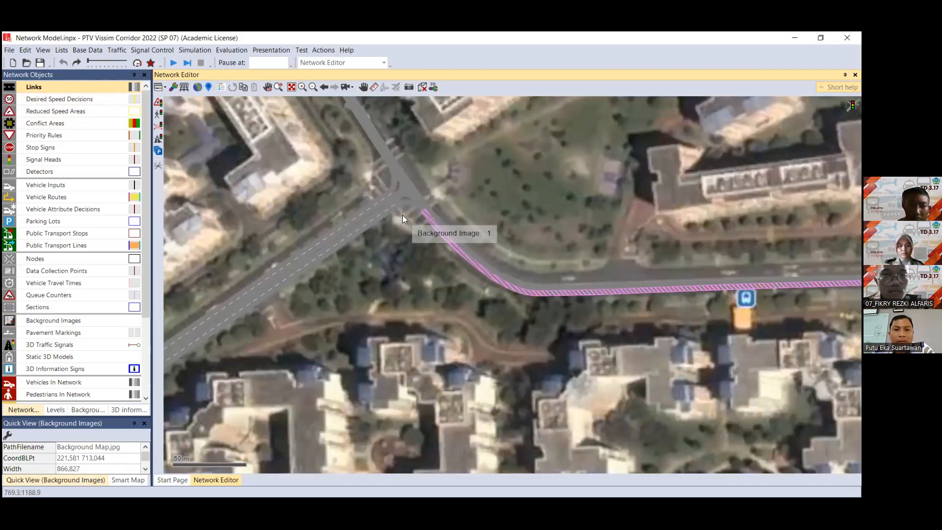
pyautogui.scroll(-3, 402, 215)
pyautogui.click(364, 88)
pyautogui.moveTo(381, 389); pyautogui.dragTo(529, 379)
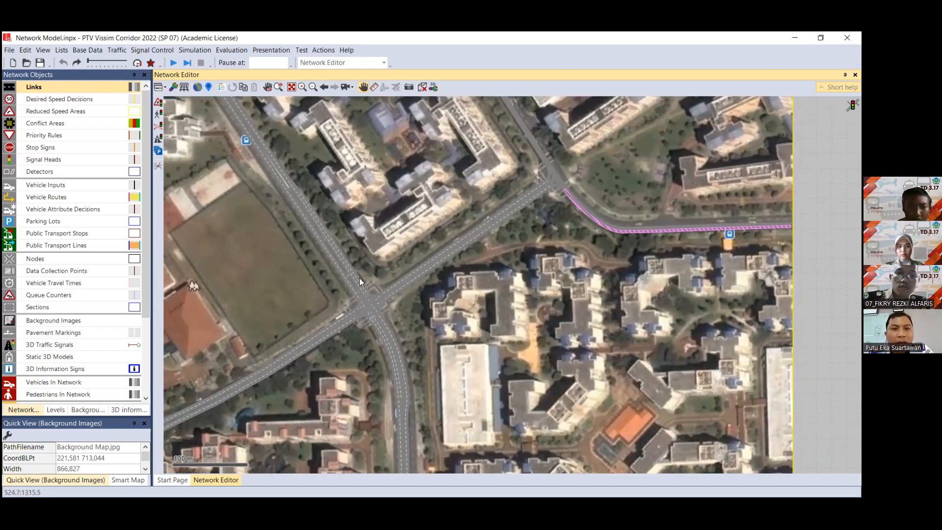
pyautogui.scroll(2, 361, 304)
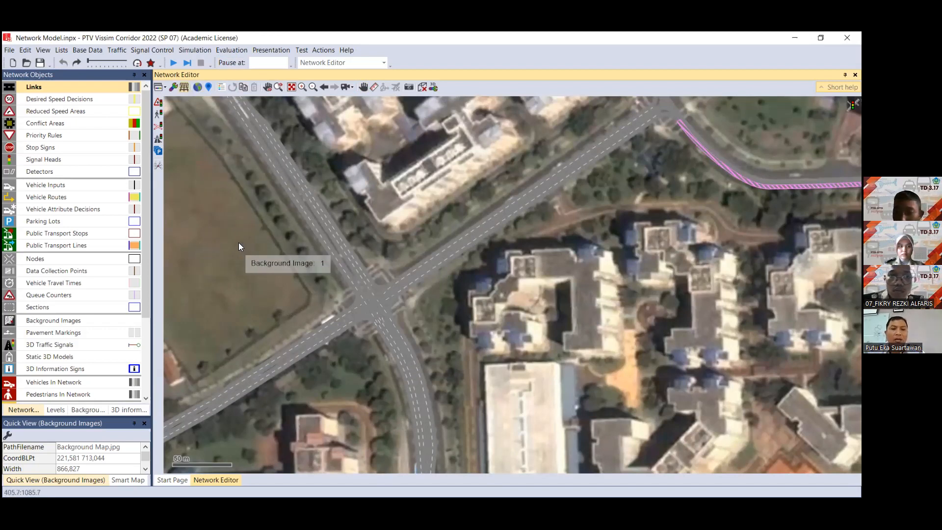
pyautogui.hotkey('ctrl', 'w')
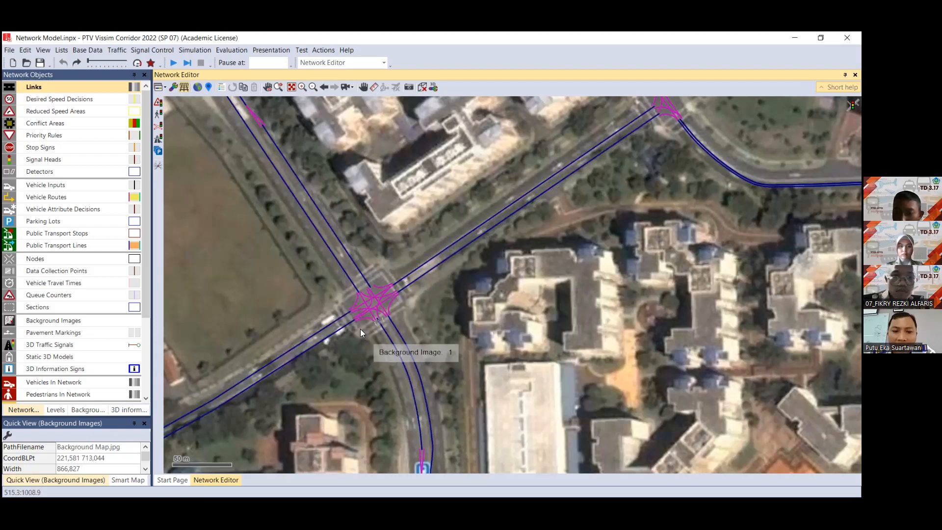
pyautogui.scroll(2, 356, 314)
pyautogui.scroll(2, 351, 304)
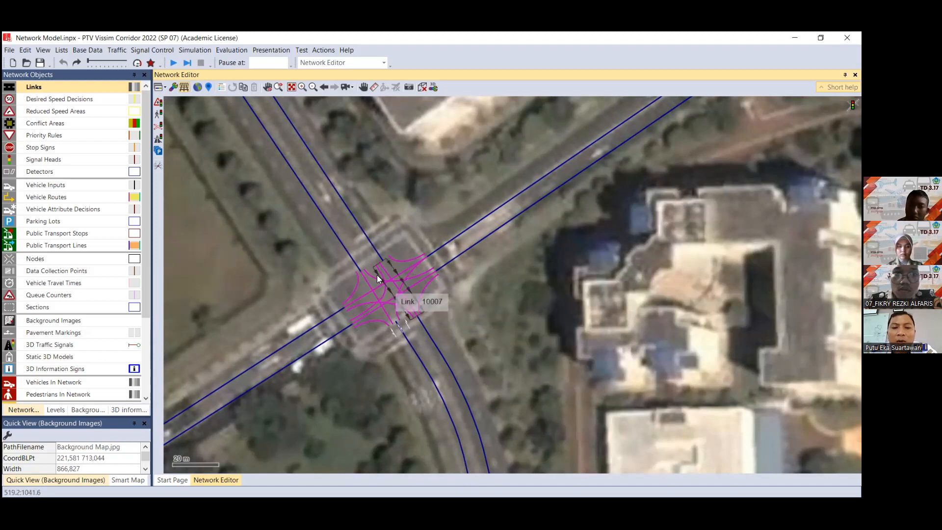
# Inspect the commands available for the intersection's connectors, including connector 10008, and return the network to the normal surface display.
pyautogui.moveTo(301, 259); pyautogui.dragTo(508, 373)
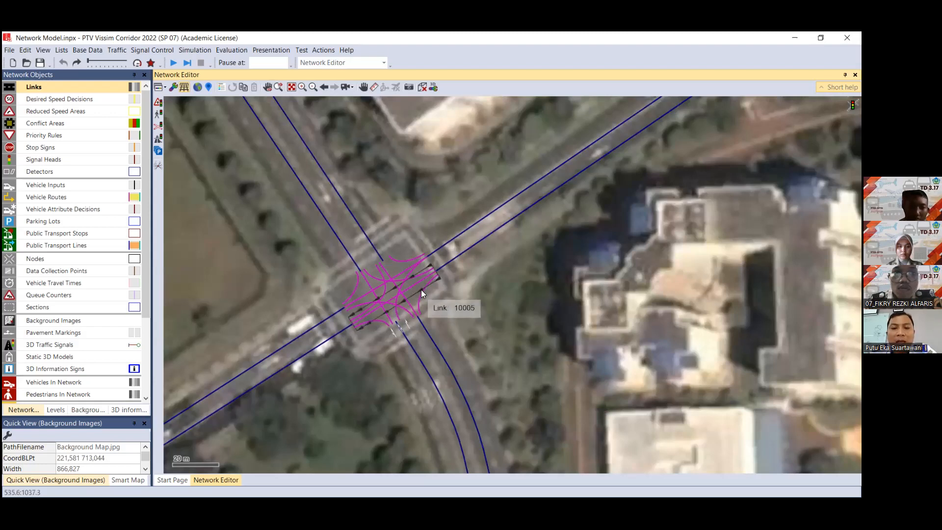
pyautogui.rightClick(408, 288)
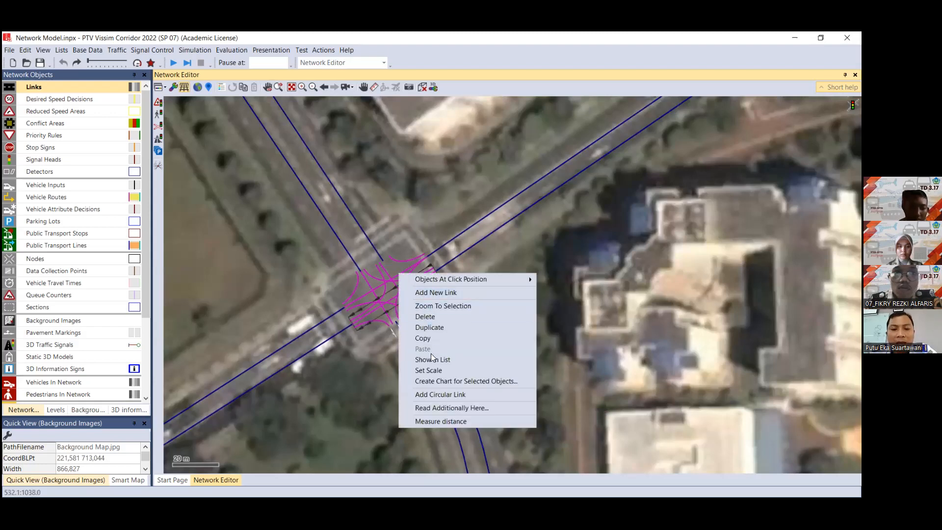
pyautogui.click(590, 303)
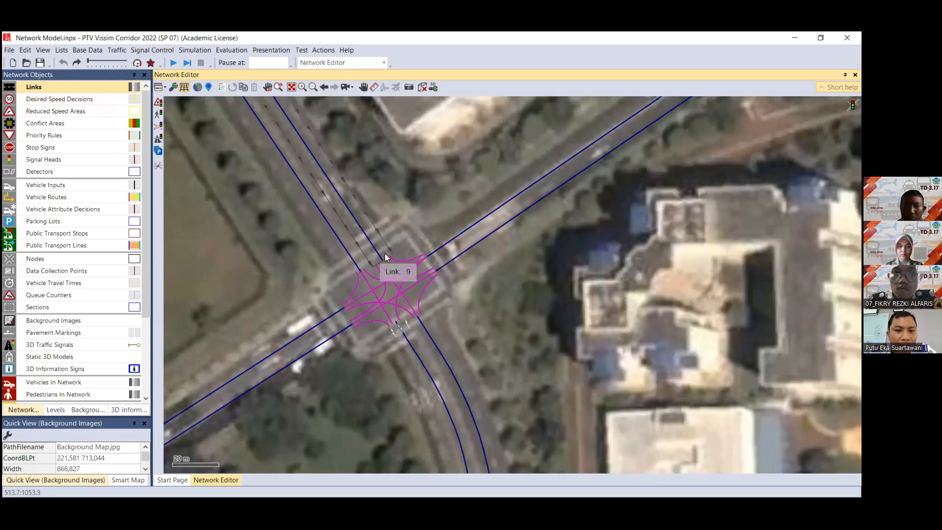
pyautogui.click(391, 259)
pyautogui.rightClick(397, 258)
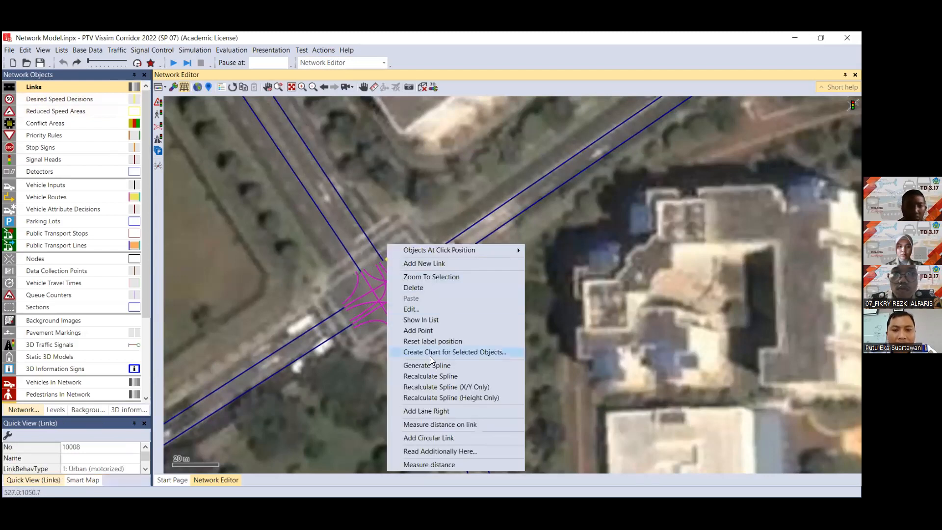
pyautogui.click(575, 371)
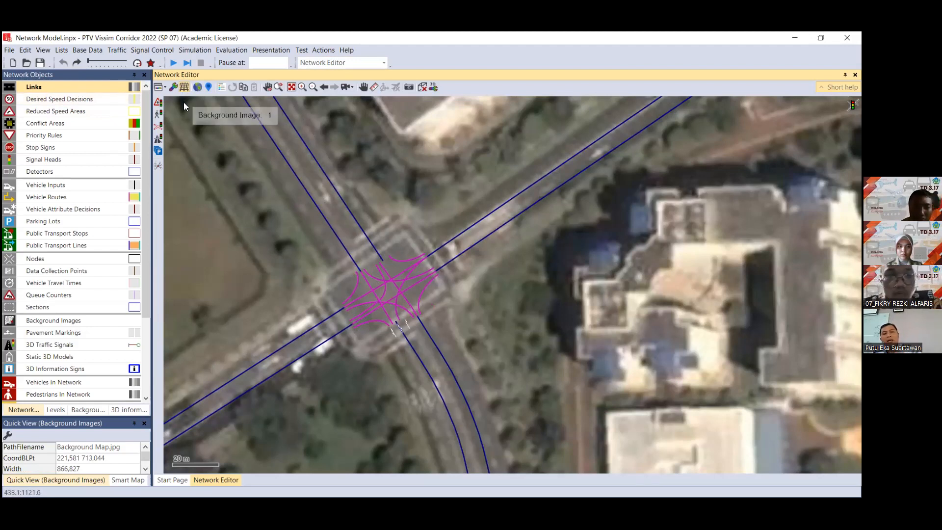
pyautogui.hotkey('ctrl', 'w')
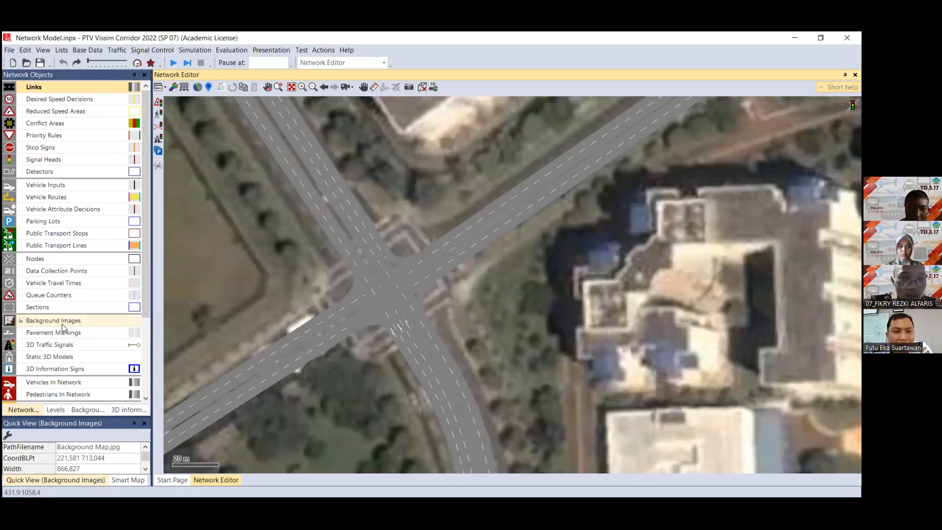
# Lock the background images against selection and window-select all the connectors inside the main intersection.
pyautogui.click(20, 322)
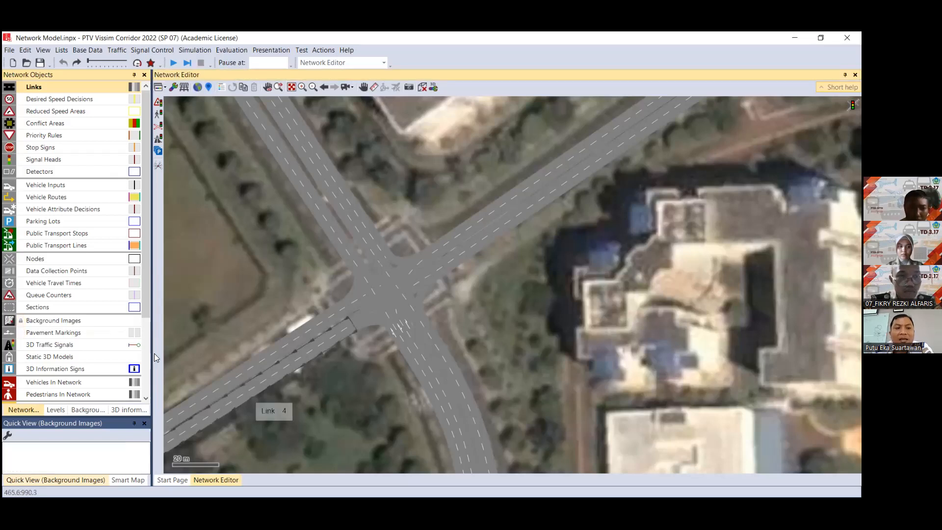
pyautogui.click(265, 372)
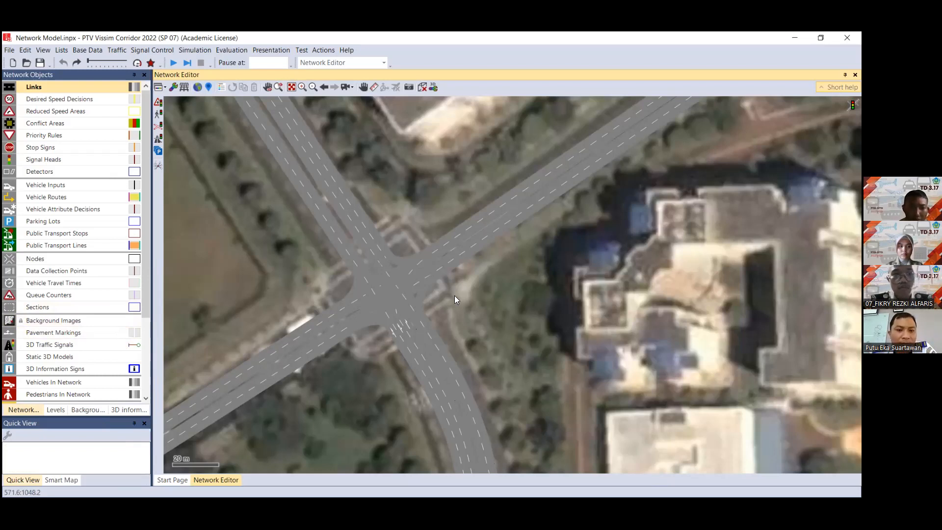
pyautogui.moveTo(292, 248); pyautogui.dragTo(518, 388)
pyautogui.click(216, 266)
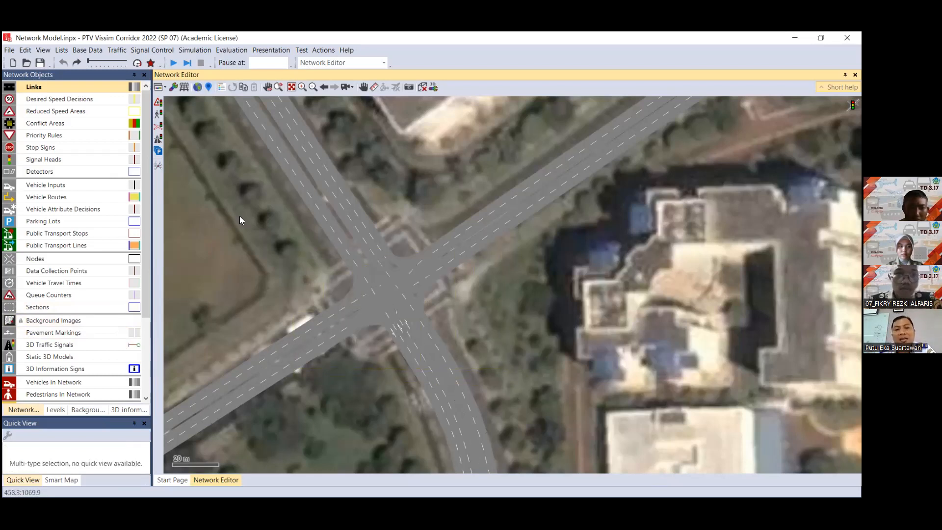
pyautogui.moveTo(245, 201); pyautogui.dragTo(542, 404)
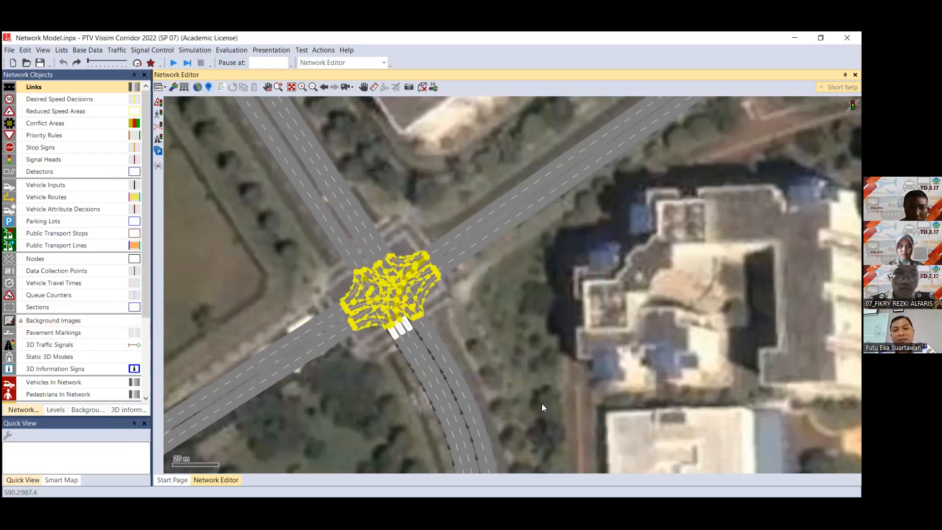
pyautogui.click(554, 265)
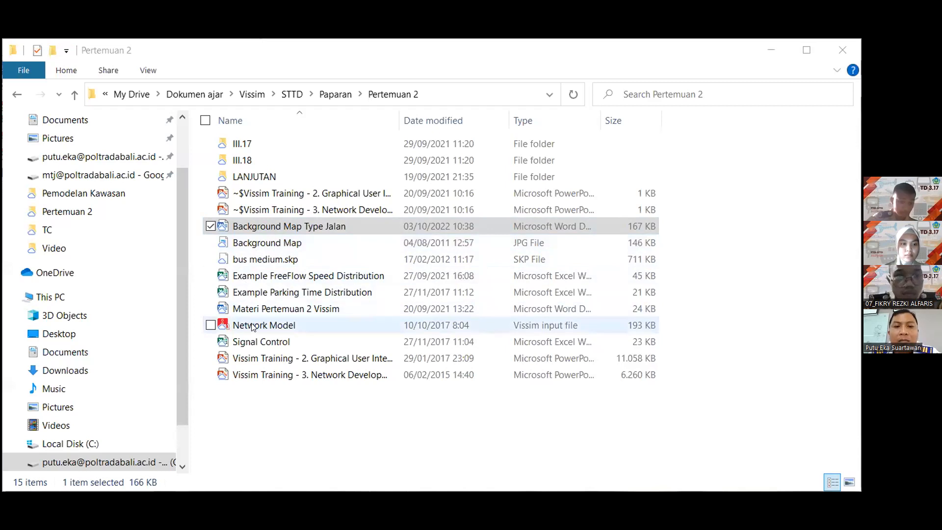
# In File Explorer, look through the Vissim model files in the Pemodelan Kawasan folder and return to the Pertemuan 2 folder.
pyautogui.click(253, 327)
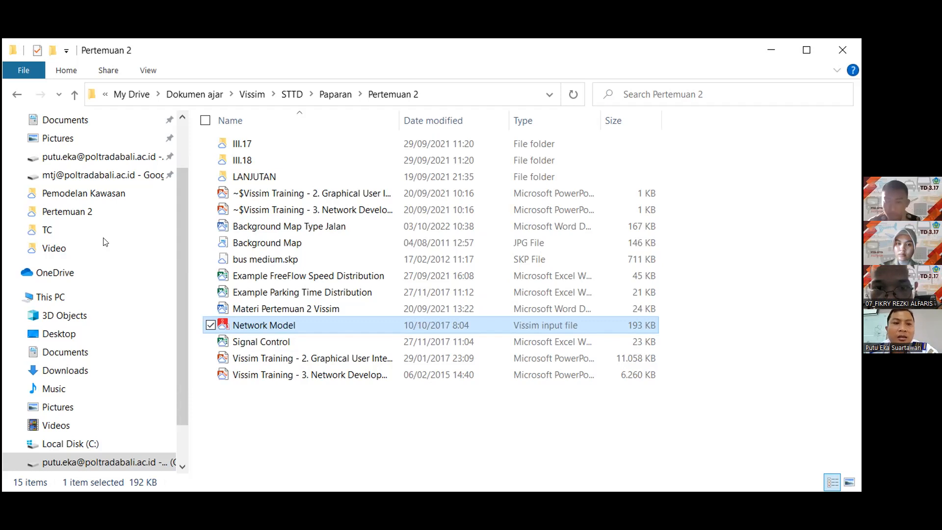
pyautogui.click(95, 196)
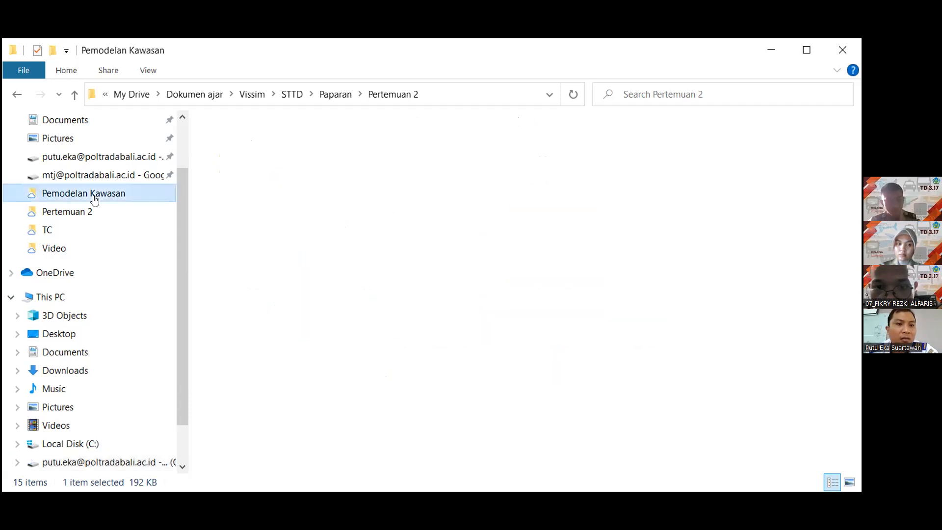
pyautogui.scroll(-2, 329, 262)
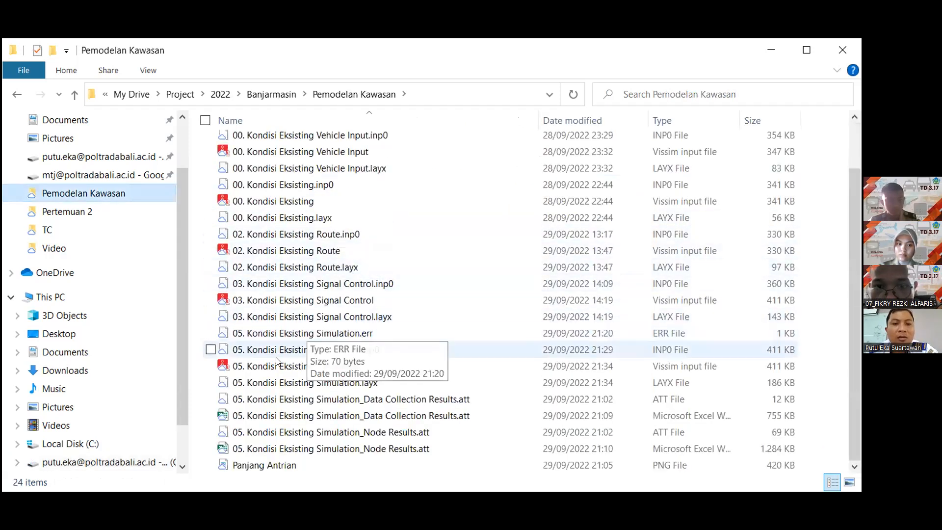
pyautogui.scroll(1, 260, 365)
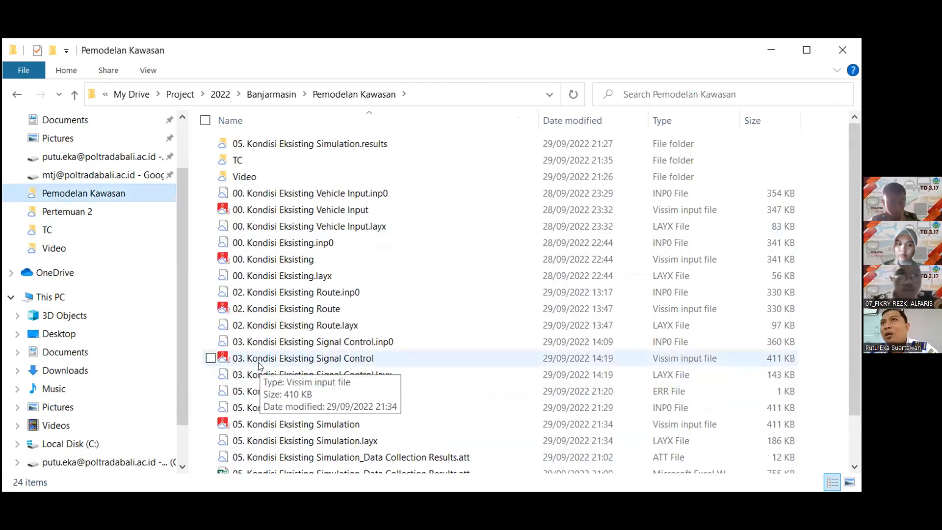
pyautogui.scroll(-1, 260, 366)
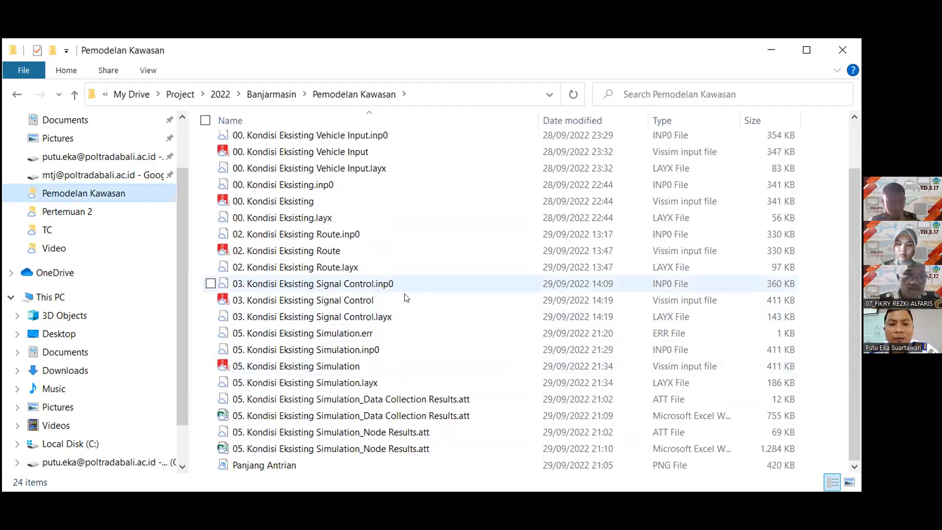
pyautogui.scroll(1, 365, 366)
pyautogui.scroll(-1, 365, 366)
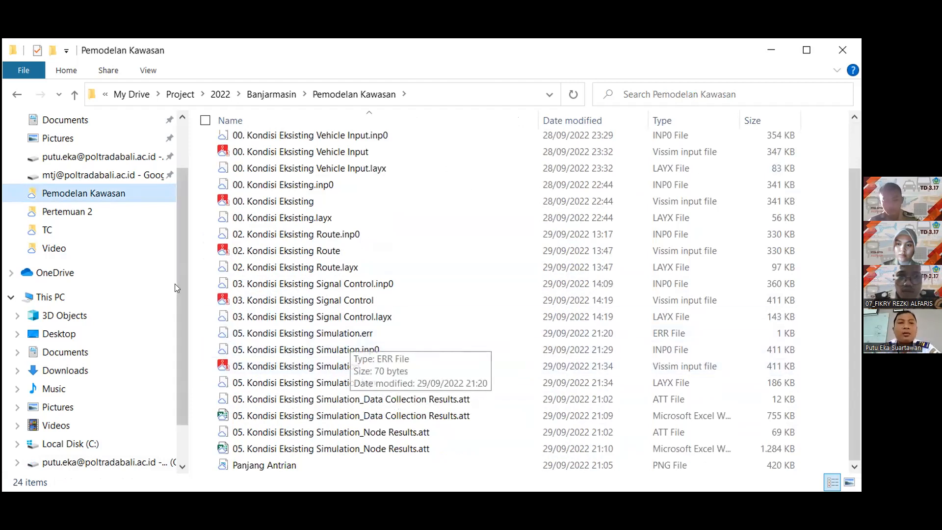
pyautogui.click(68, 212)
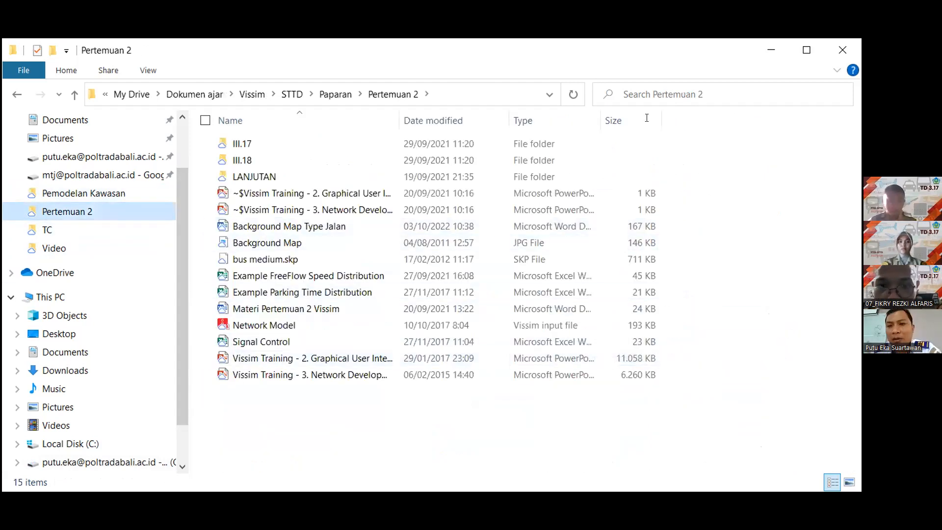